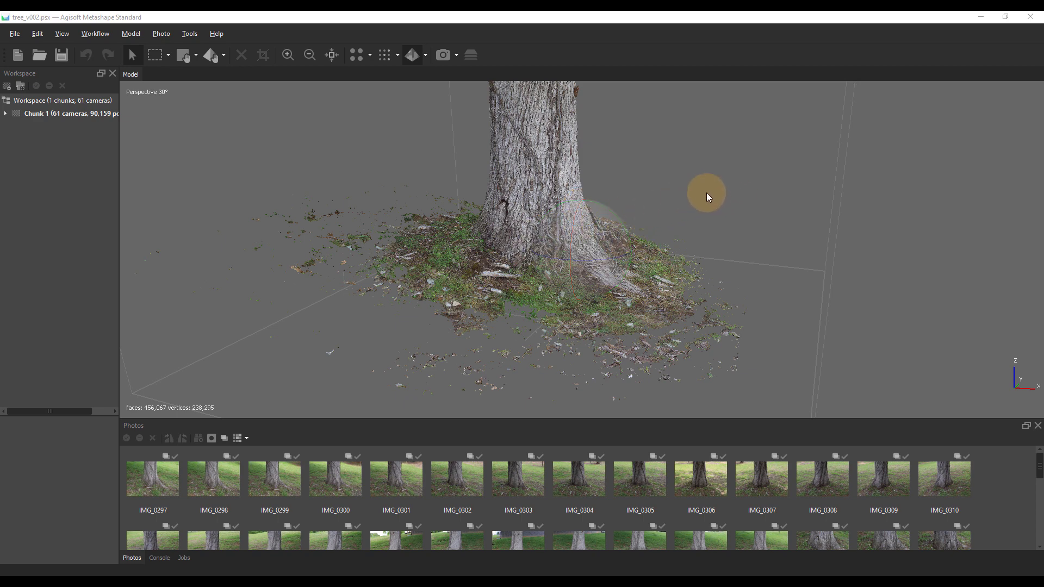
pyautogui.moveTo(628, 129); pyautogui.dragTo(592, 248, button='middle')
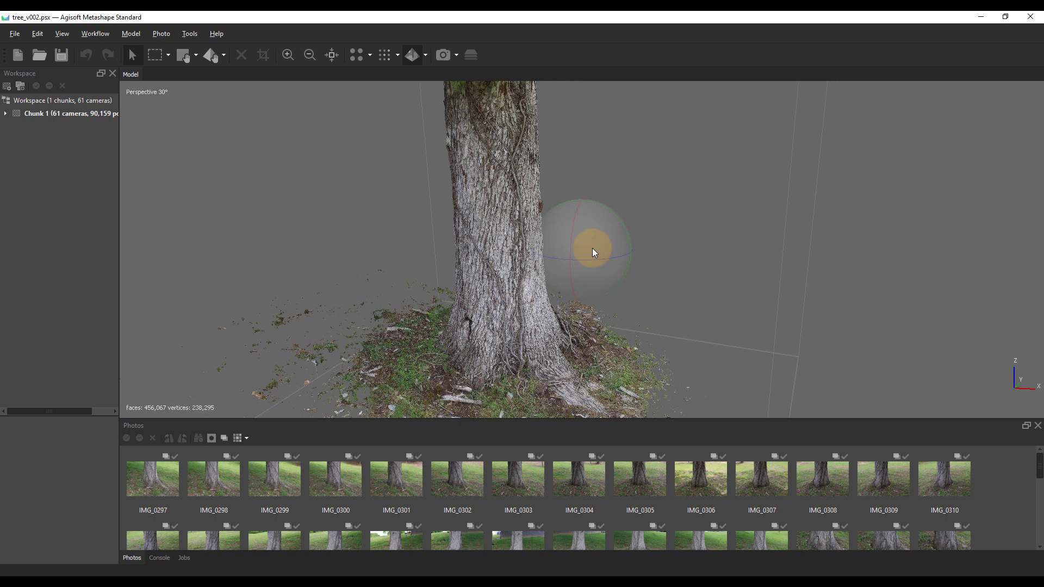
pyautogui.moveTo(563, 265); pyautogui.dragTo(629, 198)
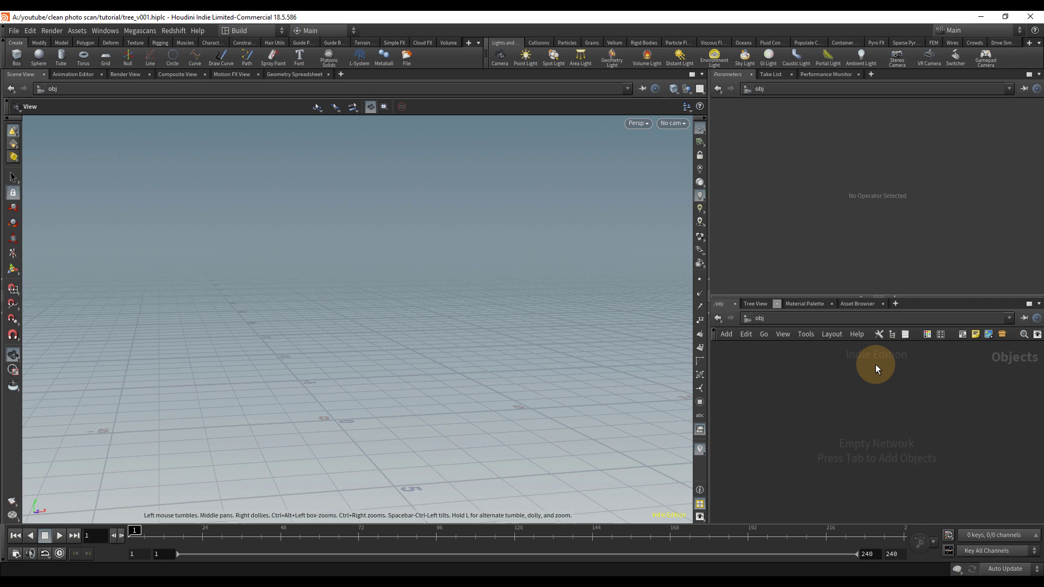
# Step: Switch to Houdini, add a File object to the empty object network, and rename it high
pyautogui.press('Tab')
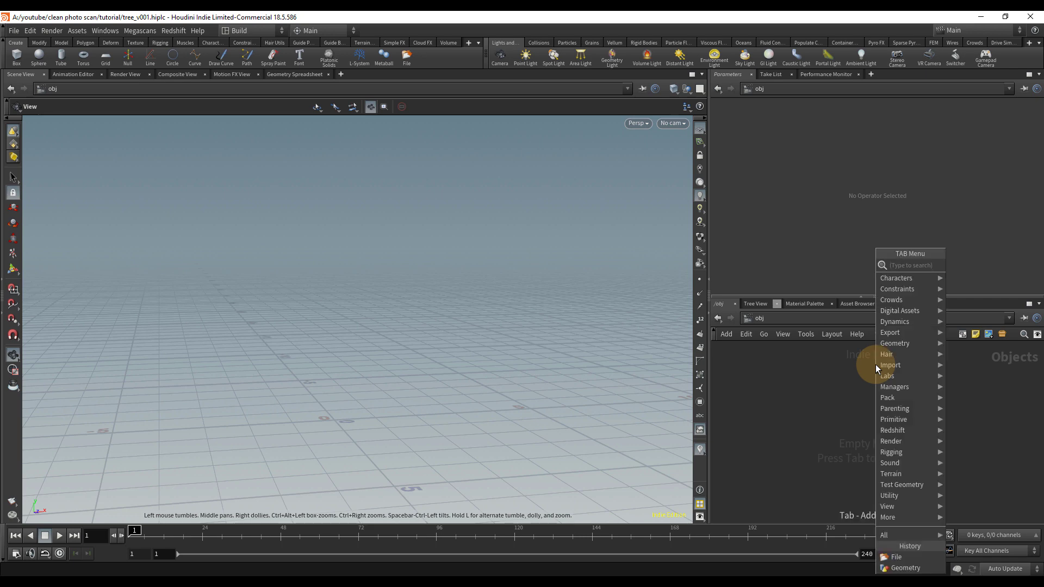
pyautogui.write('file')
pyautogui.press('Return')
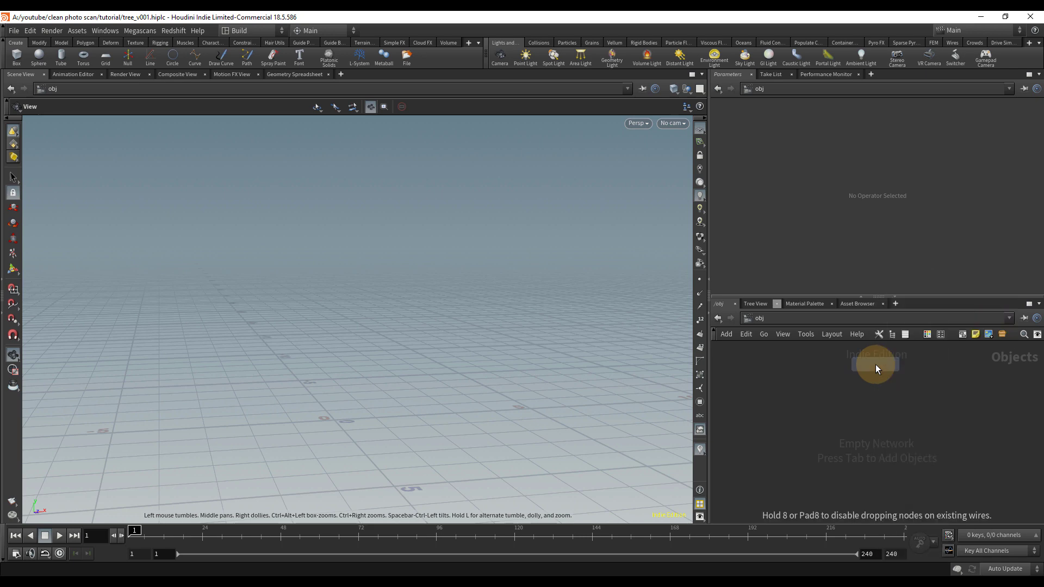
pyautogui.click(847, 403)
pyautogui.doubleClick(884, 403)
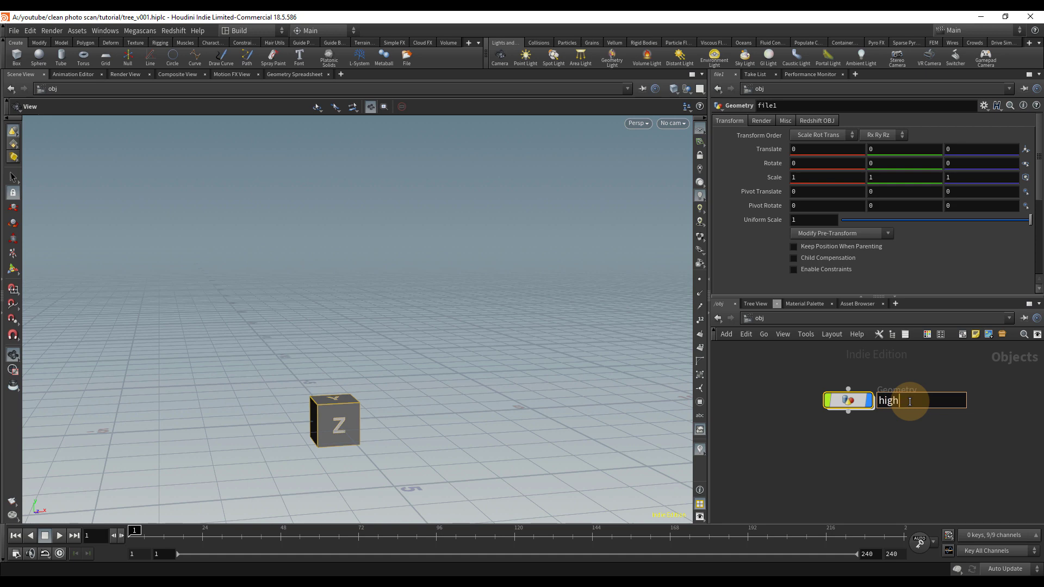
pyautogui.write('high')
pyautogui.press('Return')
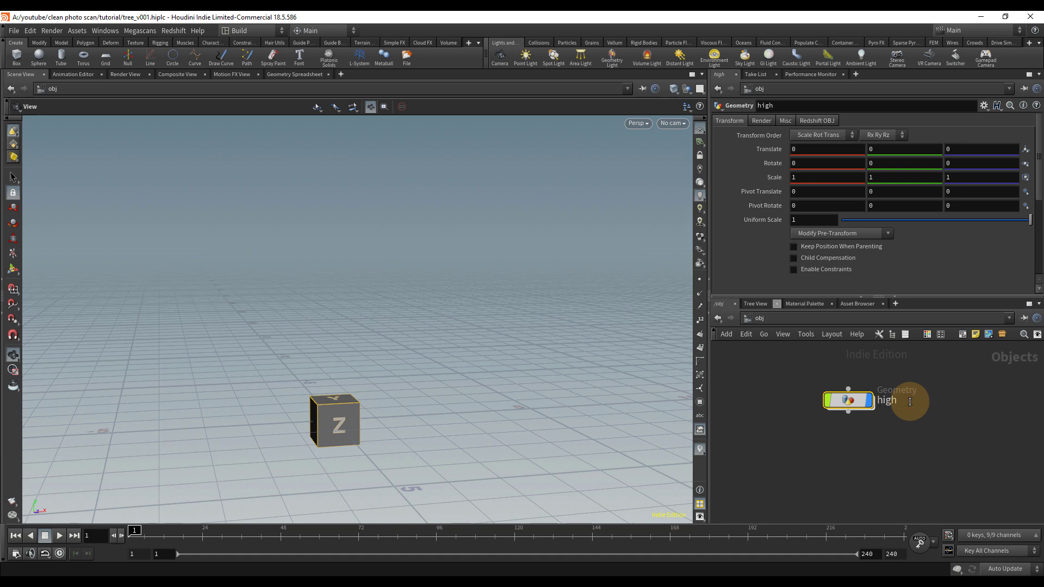
# Step: Delete the leftover high_mtl material from the scene's material palette and return to the object network
pyautogui.click(812, 304)
pyautogui.click(830, 356)
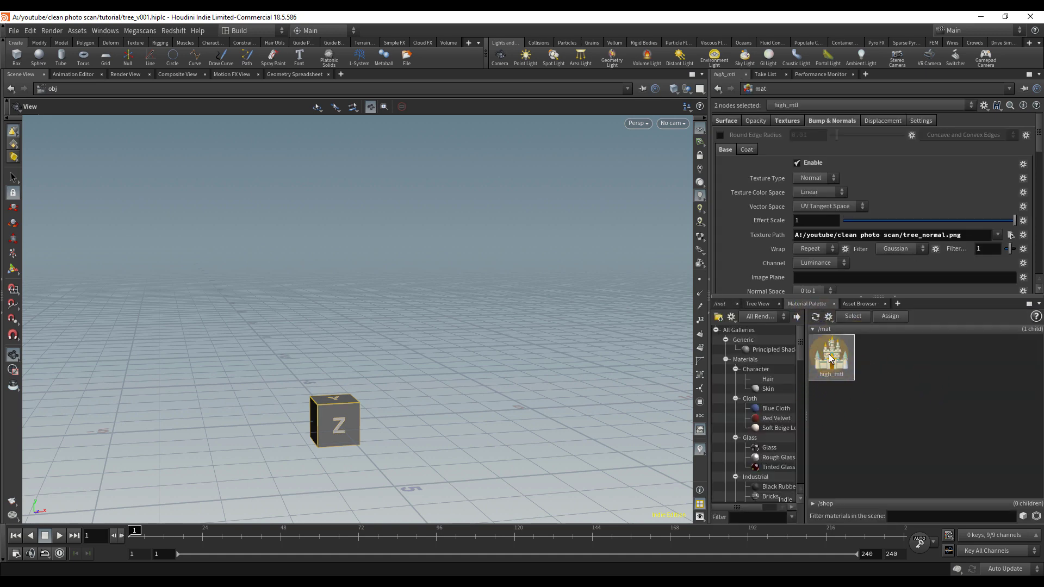
pyautogui.press('Delete')
pyautogui.click(722, 304)
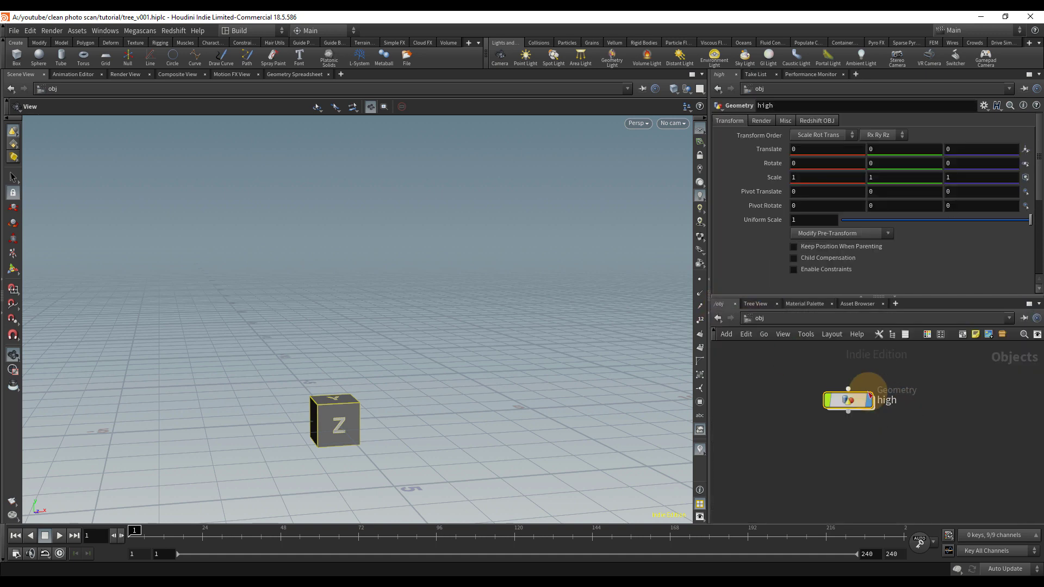
# Step: Enter the high object and load tree.obj from the clean photo scan folder into its file node
pyautogui.doubleClick(859, 399)
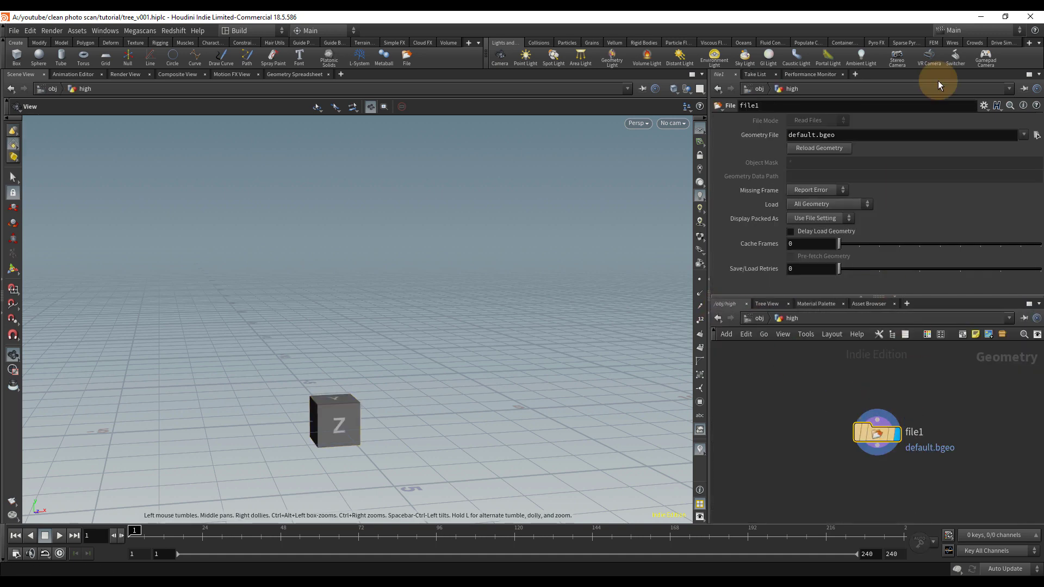
pyautogui.click(1035, 136)
pyautogui.click(781, 145)
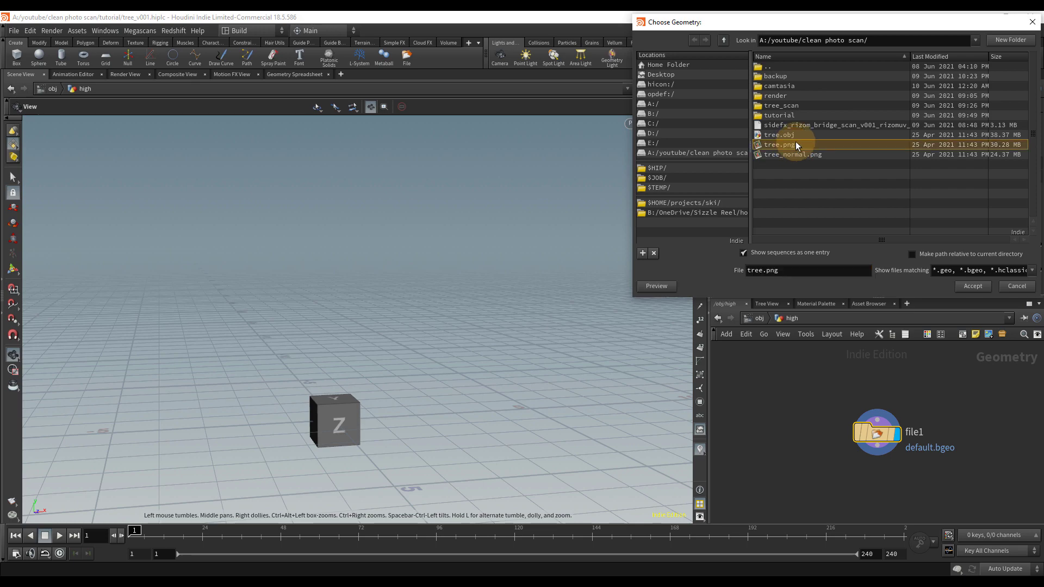
pyautogui.doubleClick(803, 136)
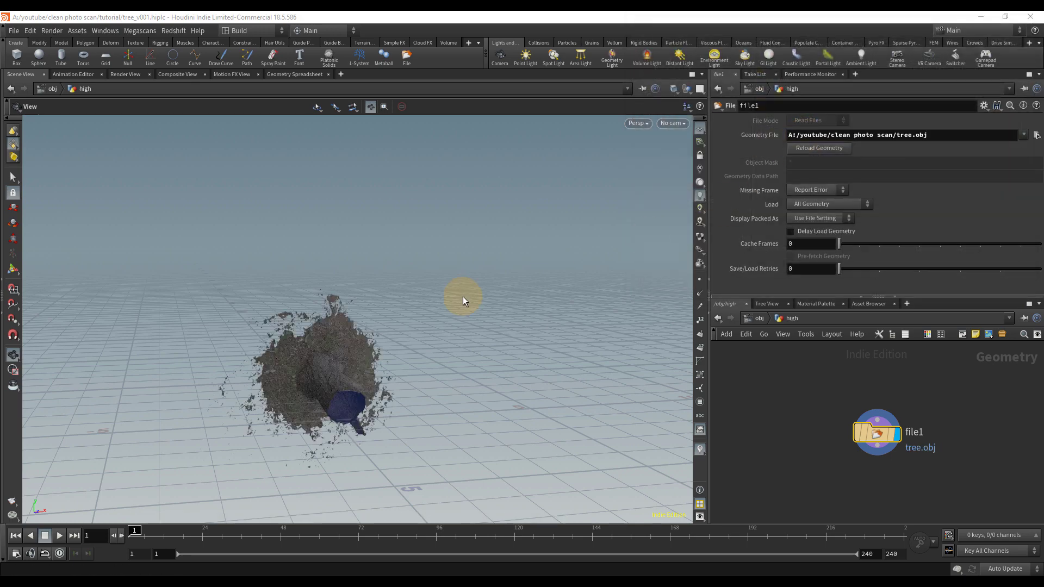
# Step: Add an Attribute Delete node connected below the file node that holds the tree scan
pyautogui.moveTo(416, 287); pyautogui.dragTo(366, 312)
pyautogui.moveTo(366, 312); pyautogui.dragTo(298, 270, button='right')
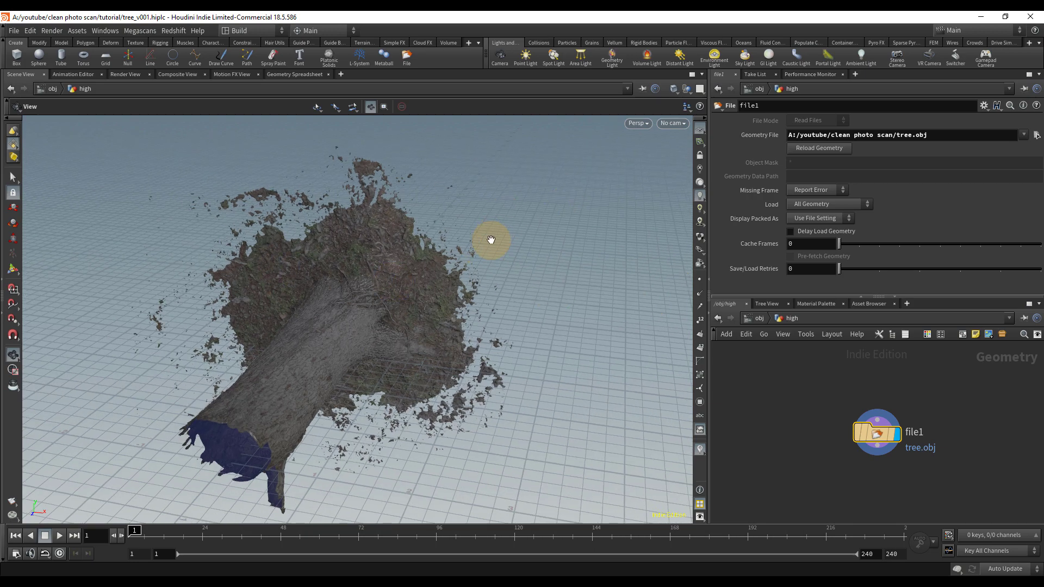
pyautogui.moveTo(491, 240); pyautogui.dragTo(358, 196)
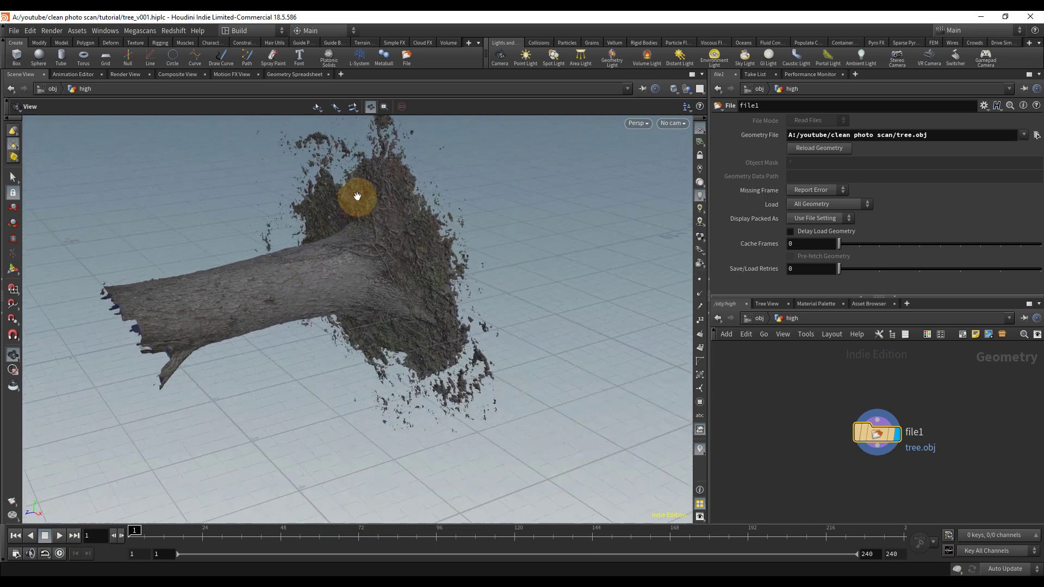
pyautogui.moveTo(328, 247); pyautogui.dragTo(528, 199, button='right')
pyautogui.moveTo(526, 247); pyautogui.dragTo(245, 279, button='right')
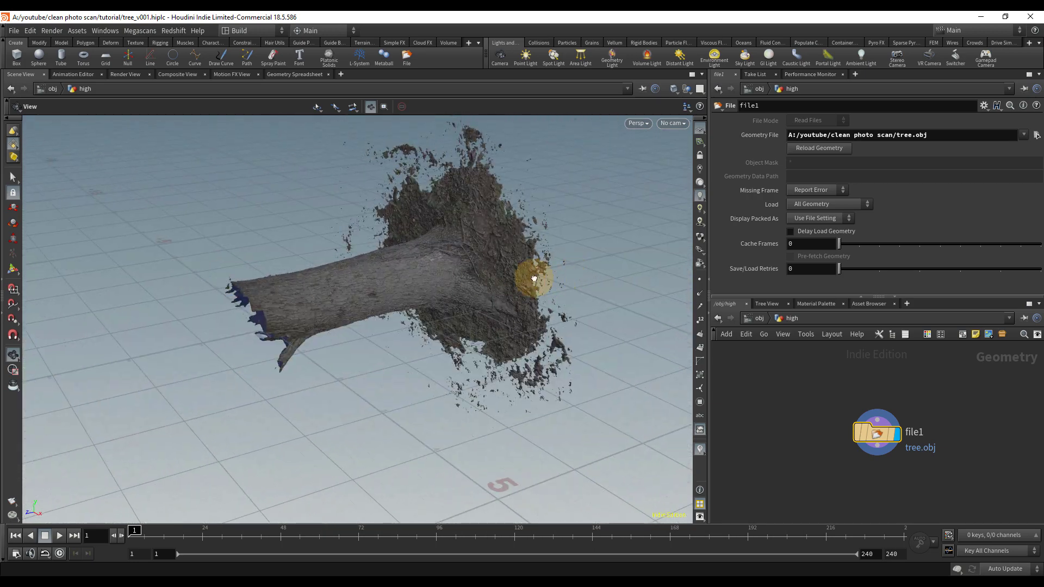
pyautogui.moveTo(534, 278); pyautogui.dragTo(434, 278)
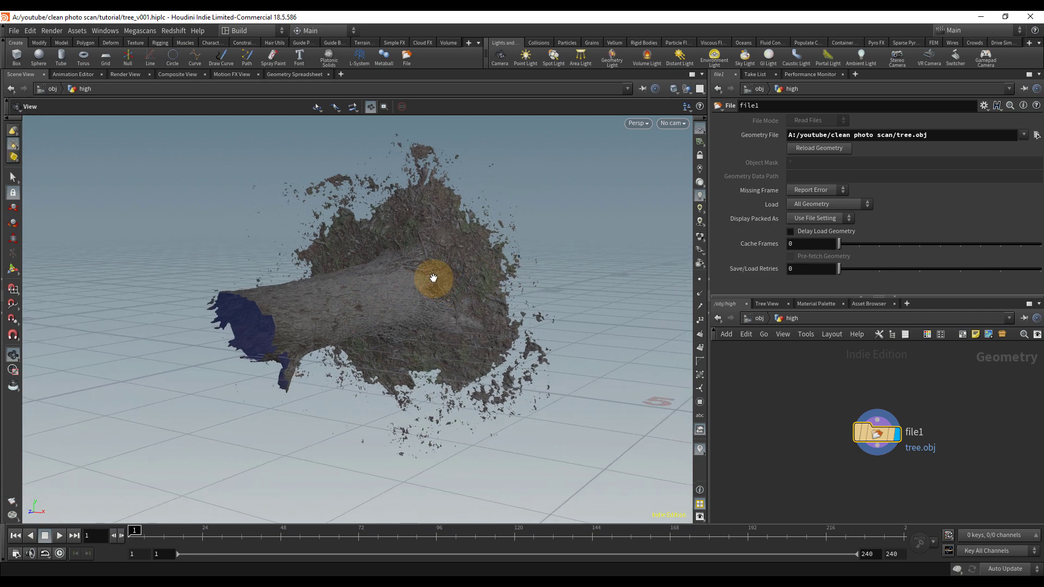
pyautogui.moveTo(942, 456); pyautogui.dragTo(893, 407, button='middle')
pyautogui.press('Tab')
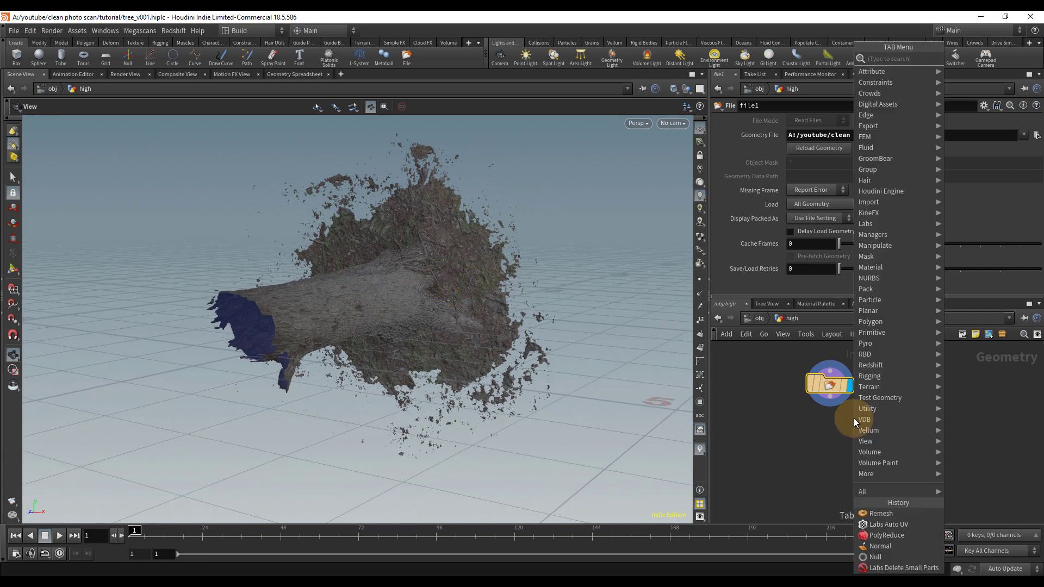
pyautogui.write('atid')
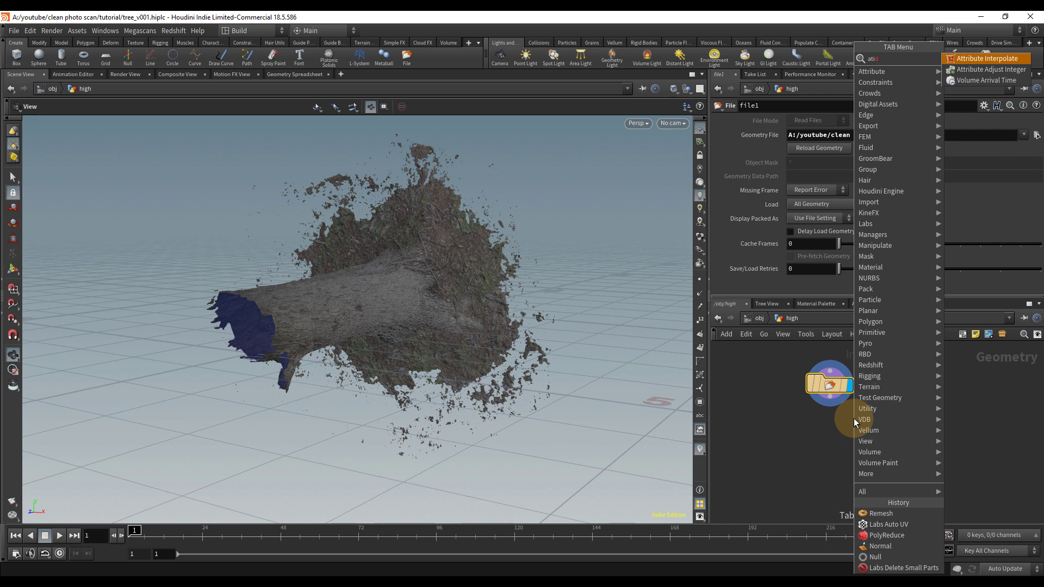
pyautogui.press('BackSpace')
pyautogui.press('BackSpace')
pyautogui.write('td')
pyautogui.press('Return')
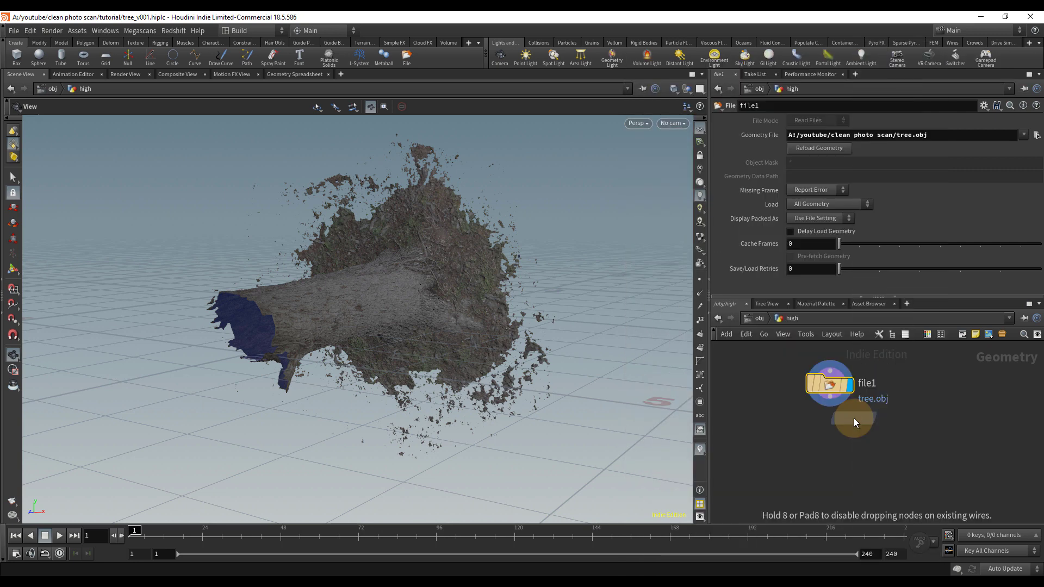
pyautogui.click(832, 457)
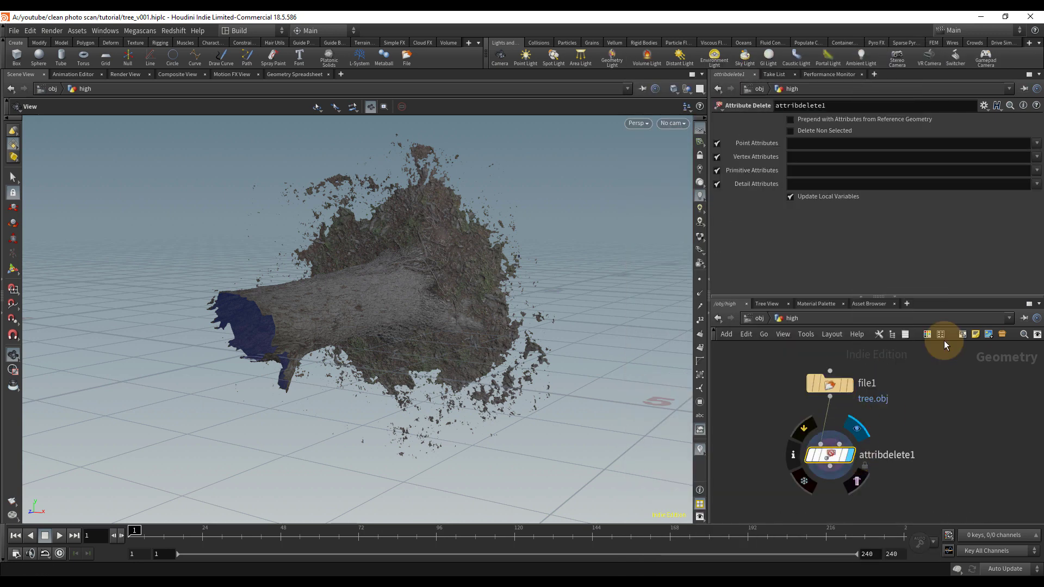
# Step: Set the Attribute Delete node to remove the Cd point attribute and the shop_materialpath primitive attribute
pyautogui.click(1036, 143)
pyautogui.click(1025, 156)
pyautogui.click(1036, 171)
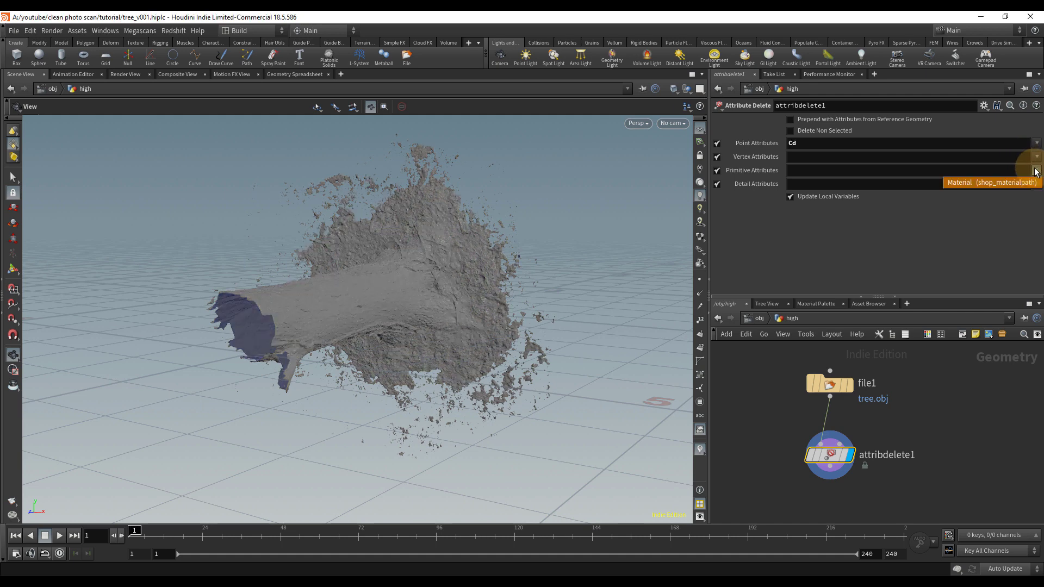
pyautogui.click(1001, 183)
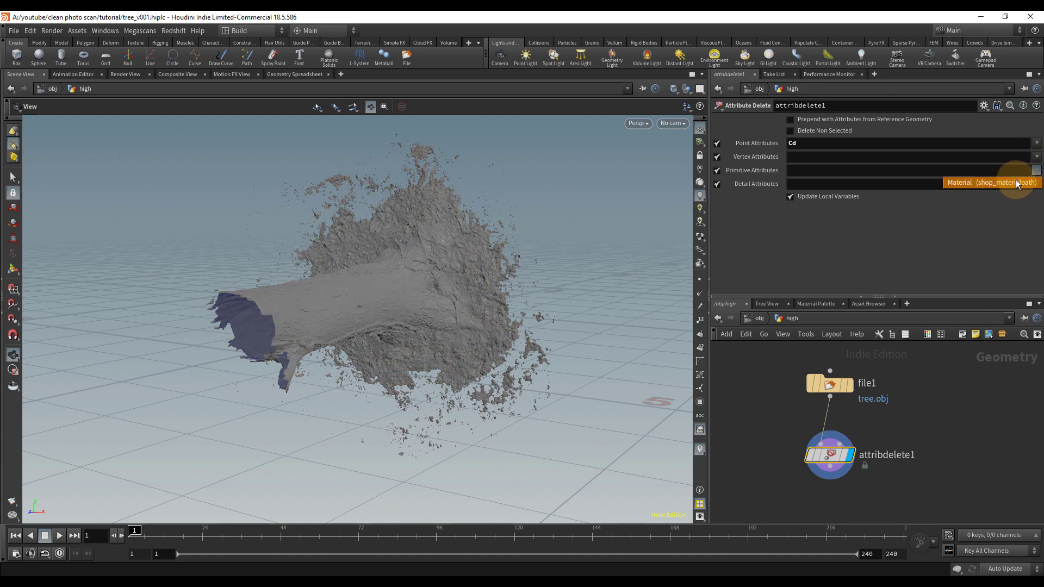
pyautogui.click(1015, 184)
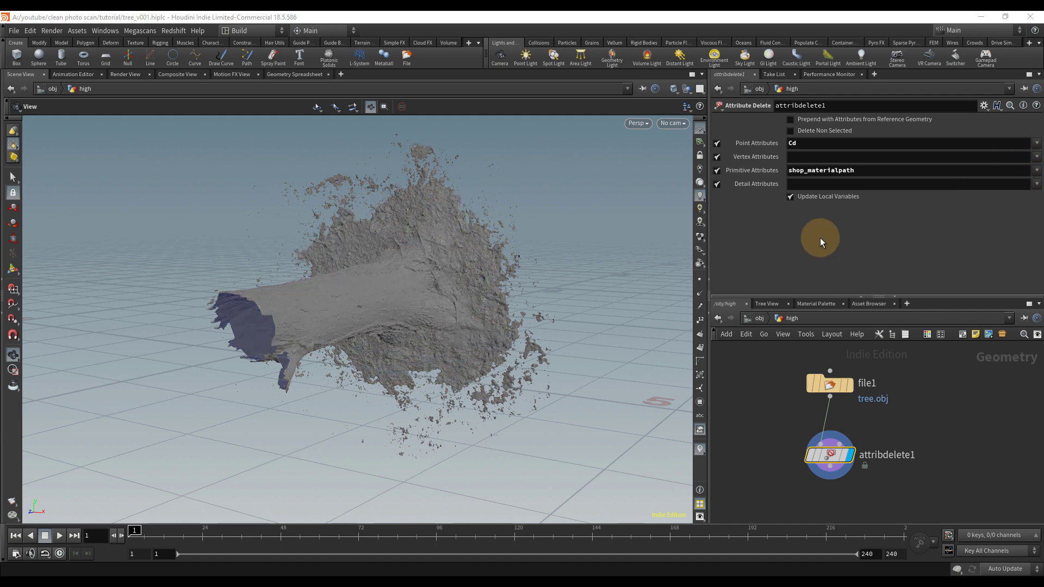
pyautogui.moveTo(831, 460); pyautogui.dragTo(829, 447)
# Step: Add a Match Axis node below the Attribute Delete node in the high network
pyautogui.moveTo(948, 447); pyautogui.dragTo(930, 413, button='middle')
pyautogui.moveTo(467, 282); pyautogui.dragTo(479, 348)
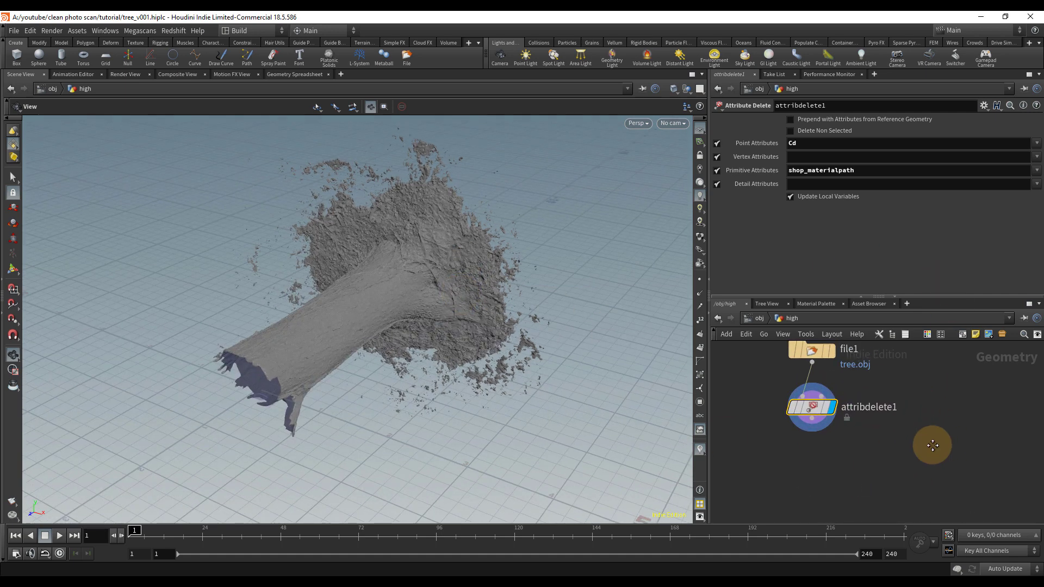
pyautogui.moveTo(933, 446); pyautogui.dragTo(924, 418, button='middle')
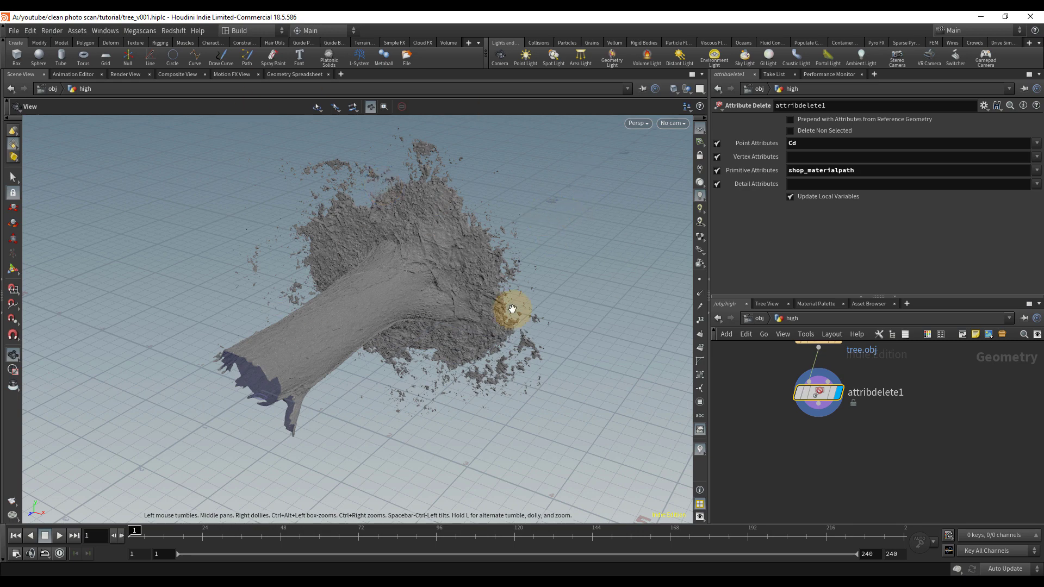
pyautogui.moveTo(473, 289); pyautogui.dragTo(490, 247)
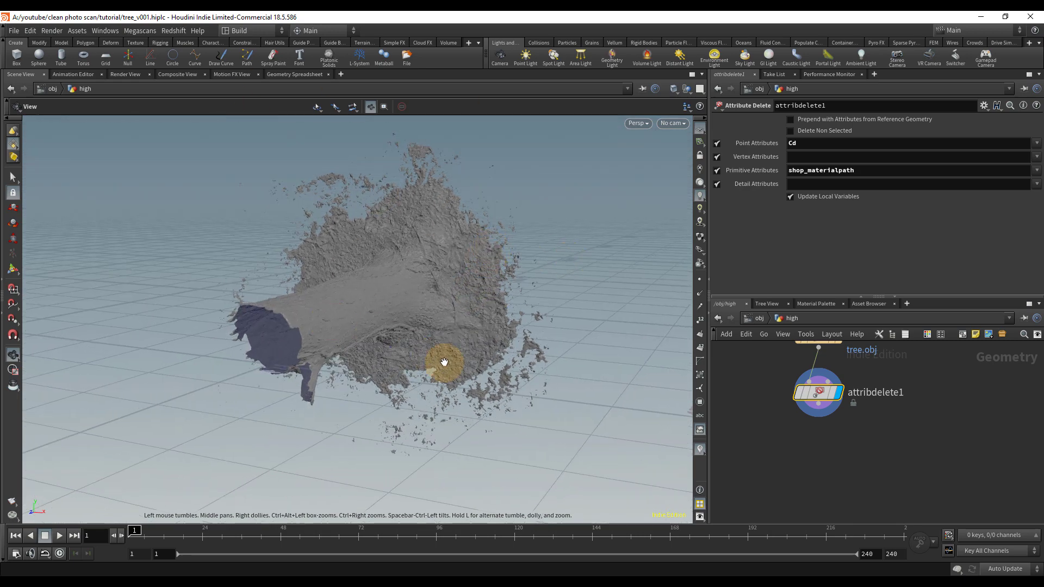
pyautogui.moveTo(438, 317); pyautogui.dragTo(392, 326)
pyautogui.press('Tab')
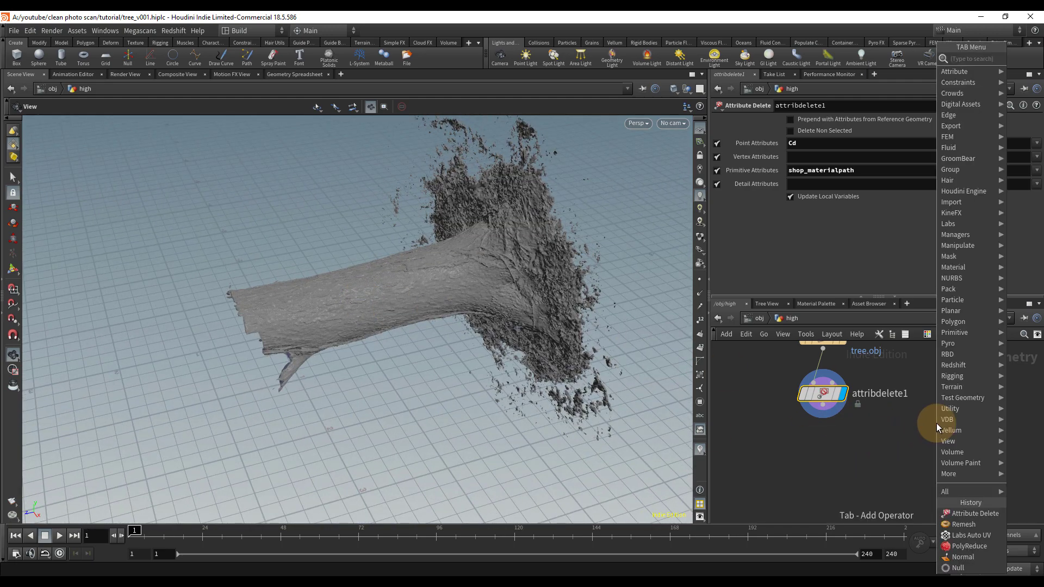
pyautogui.write('mat')
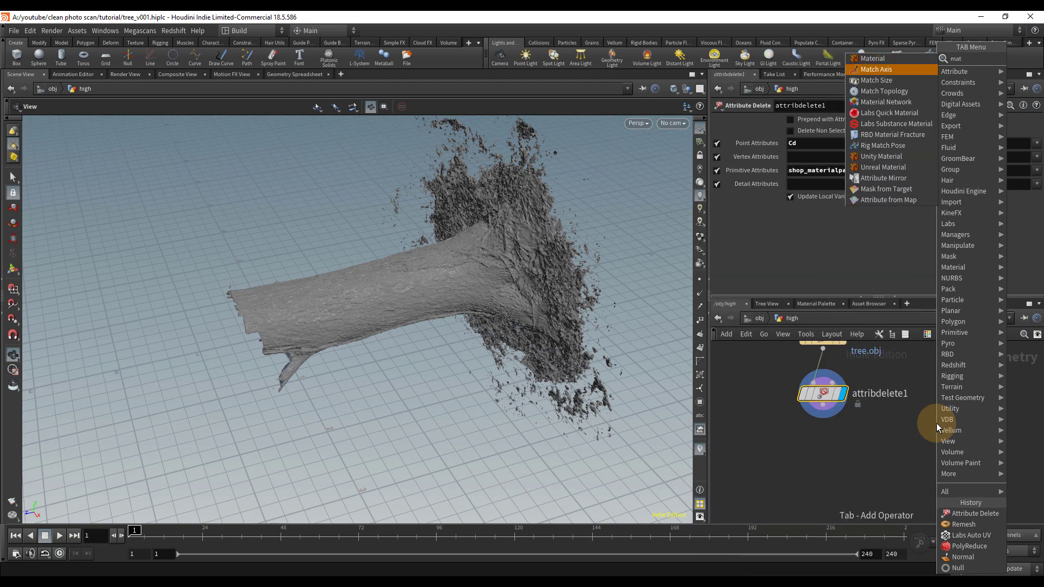
pyautogui.press('Return')
pyautogui.click(823, 453)
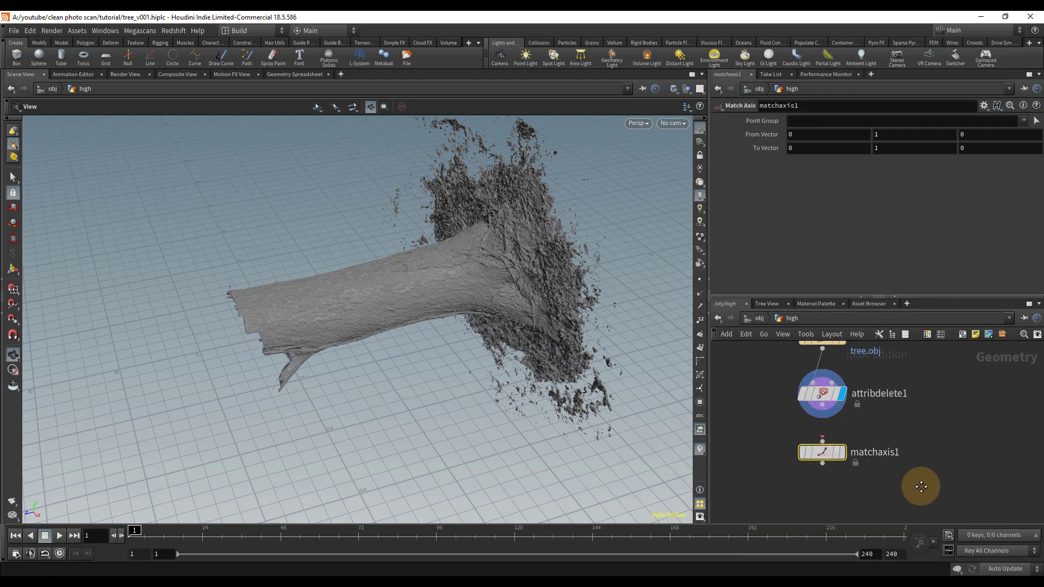
# Step: Add a Match Size node below the Match Axis node in the high network
pyautogui.press('Tab')
pyautogui.write('mat')
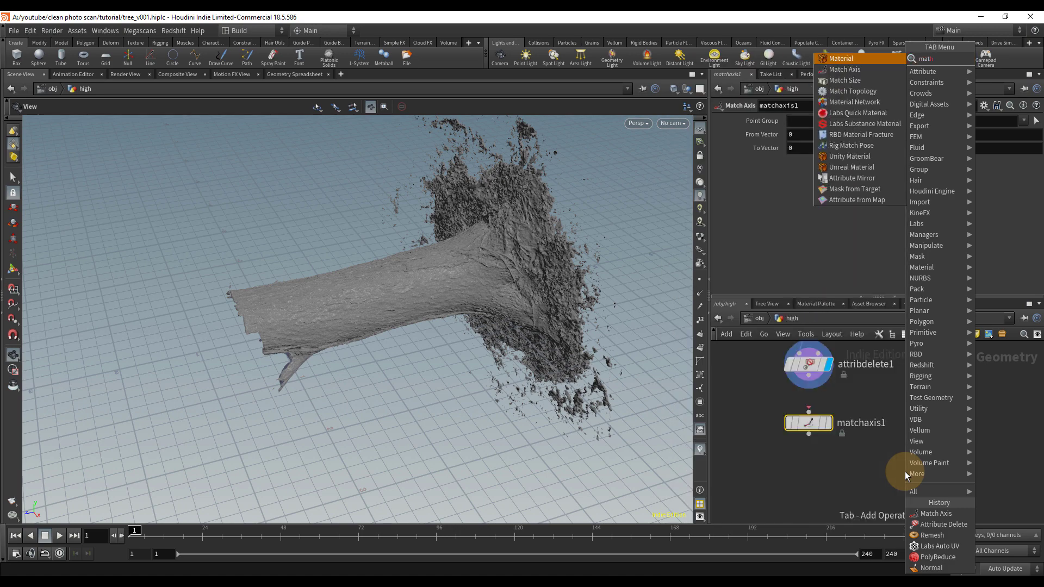
pyautogui.press('Return')
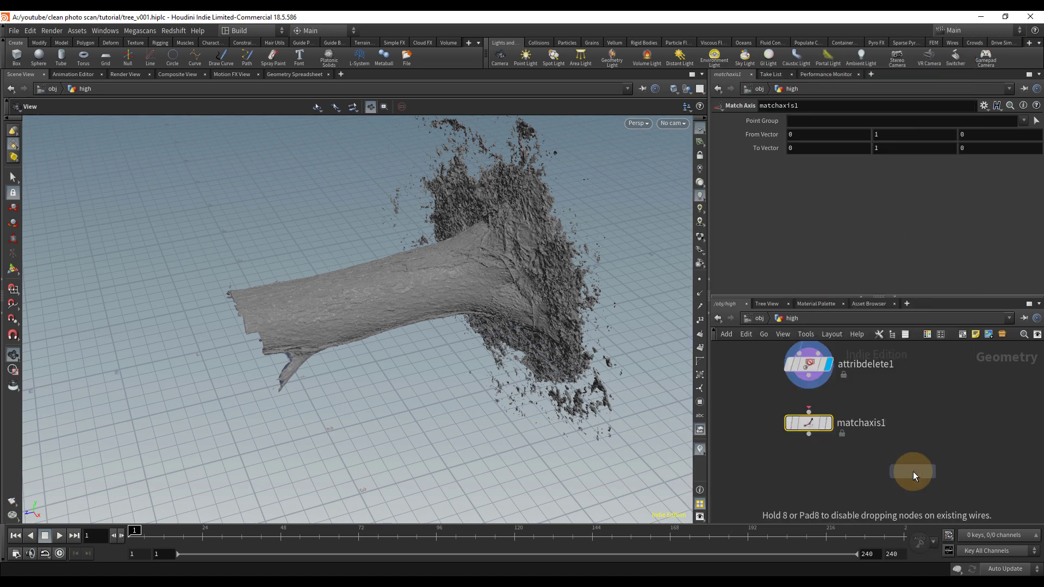
pyautogui.click(866, 474)
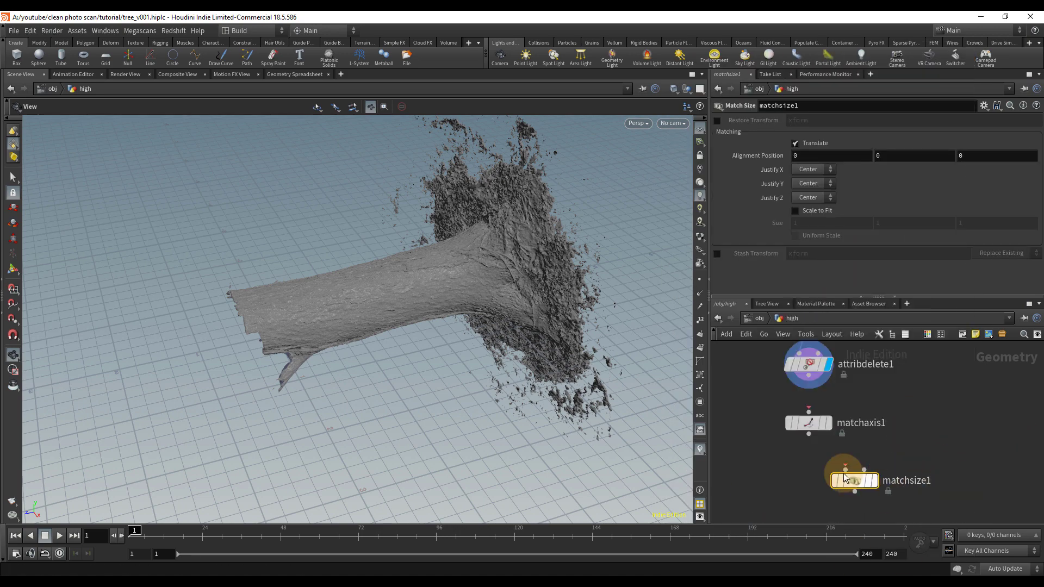
# Step: Wire the Attribute Delete output into the Match Axis node and display the Match Axis result
pyautogui.moveTo(822, 418); pyautogui.dragTo(809, 376)
pyautogui.click(828, 423)
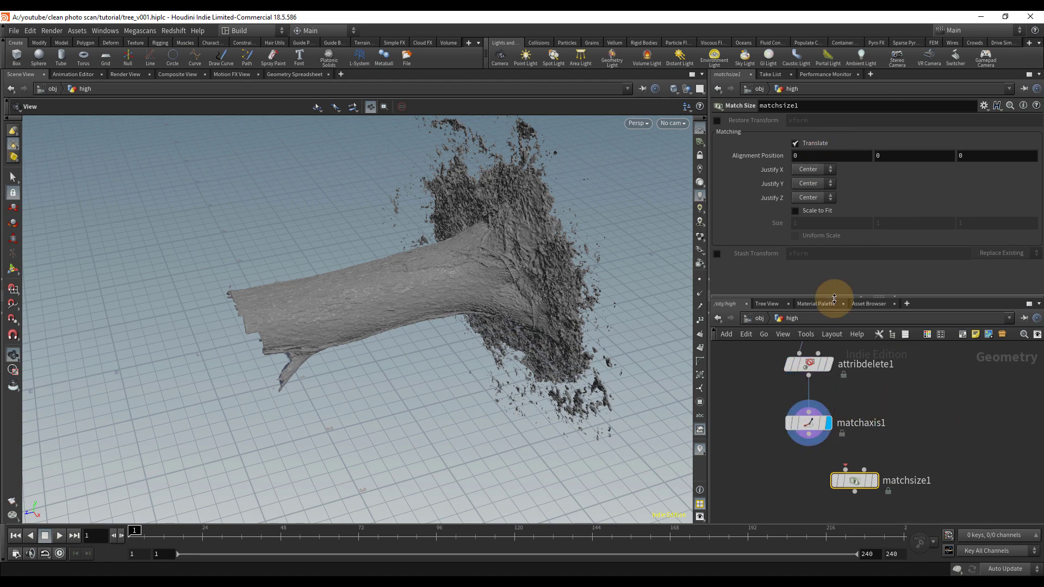
# Step: Set the Match Axis node's From Vector to 0, 0, 1 so the tree scan stands upright along the Y axis
pyautogui.click(800, 423)
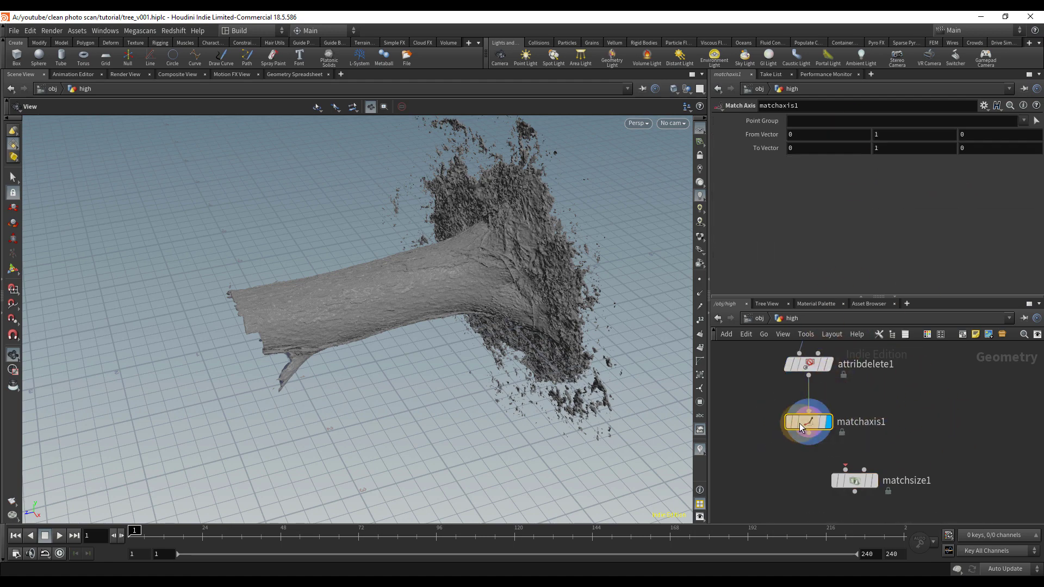
pyautogui.click(915, 134)
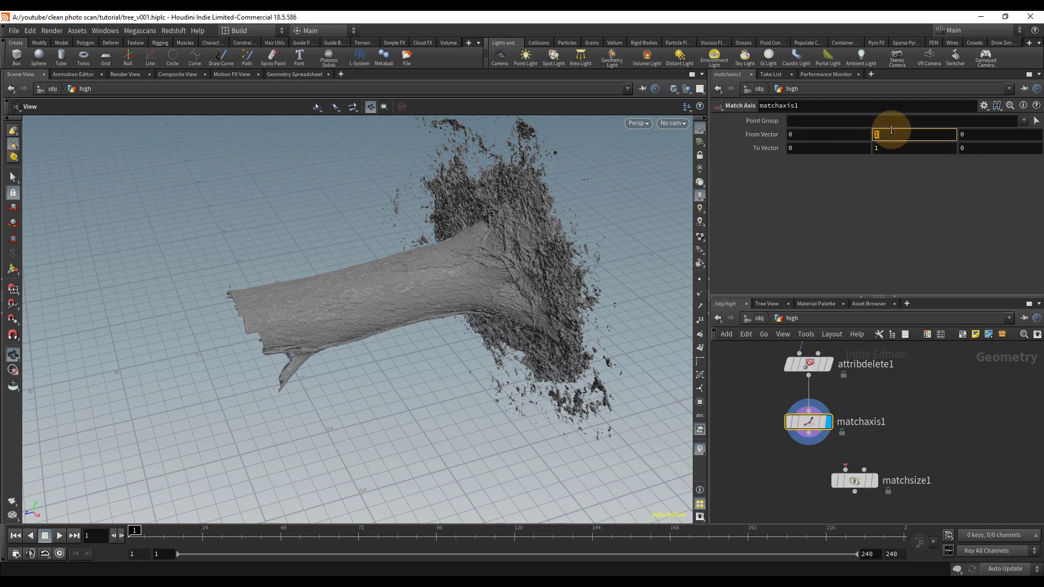
pyautogui.write('0')
pyautogui.press('Tab')
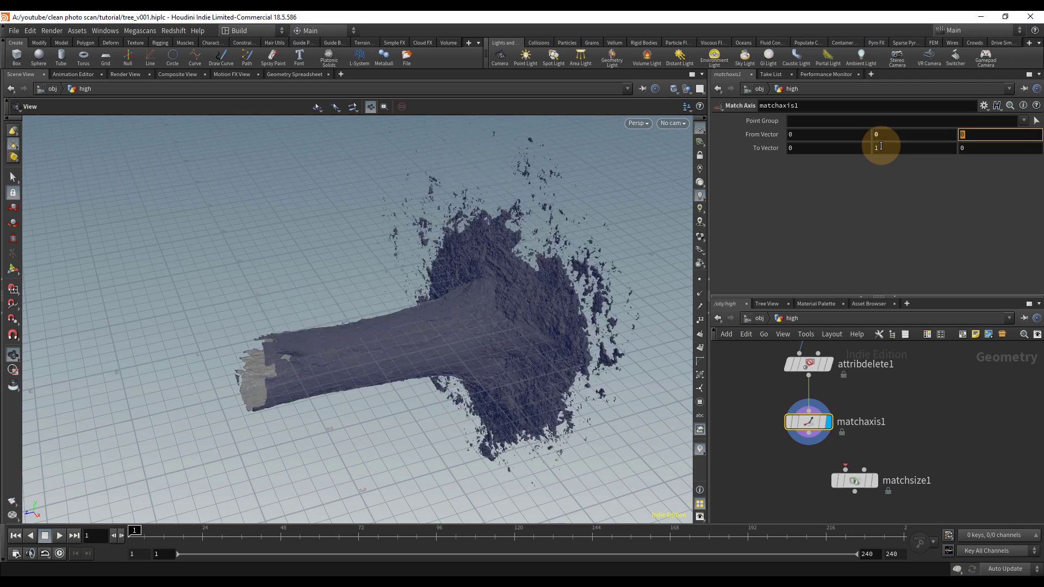
pyautogui.press('Return')
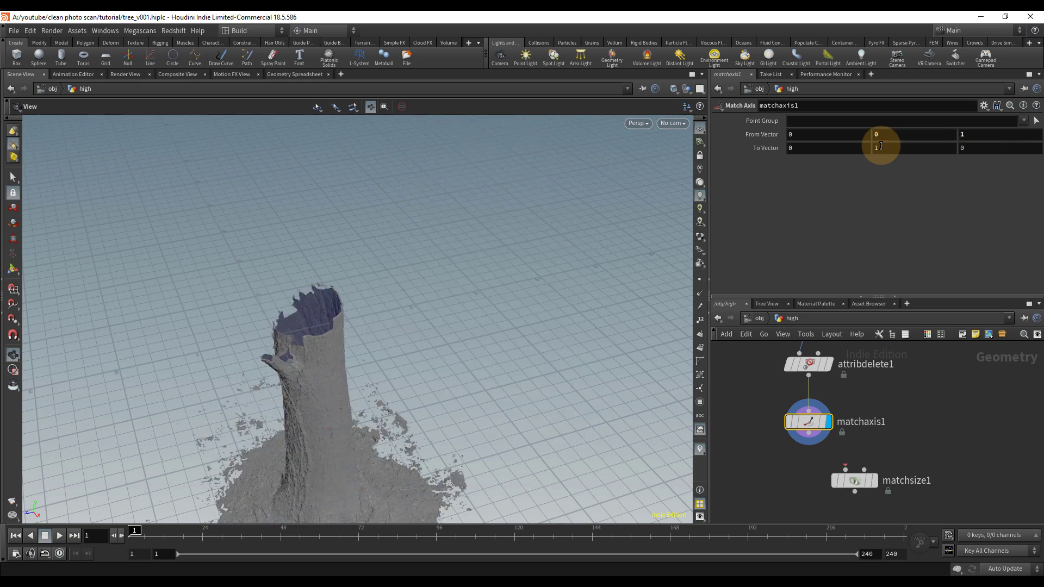
pyautogui.hotkey('space', 'f')
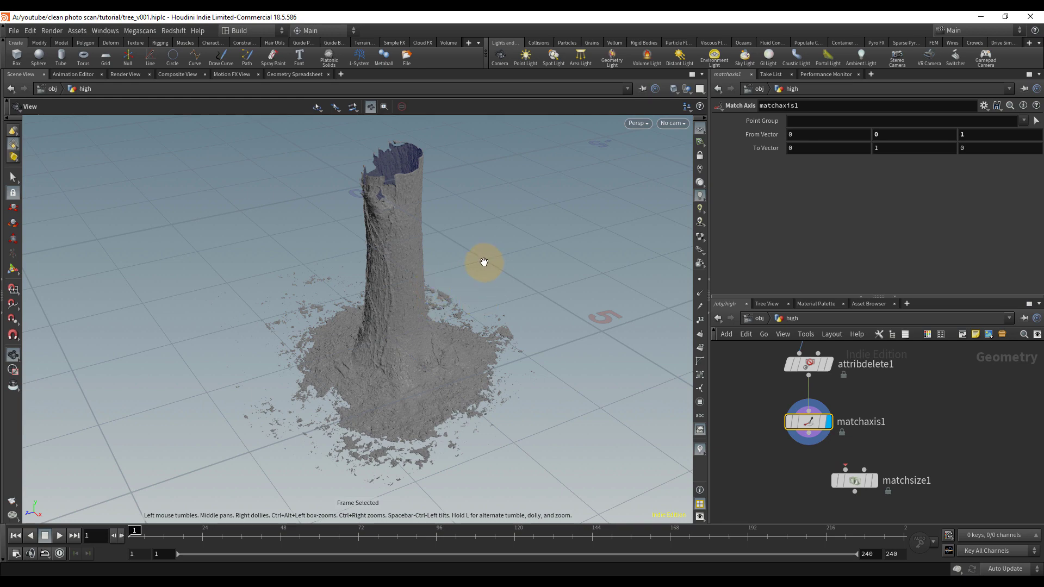
pyautogui.moveTo(484, 262); pyautogui.dragTo(310, 294, button='right')
pyautogui.moveTo(310, 294); pyautogui.dragTo(479, 238)
pyautogui.moveTo(507, 225); pyautogui.dragTo(452, 305, button='middle')
pyautogui.moveTo(452, 305); pyautogui.dragTo(435, 349)
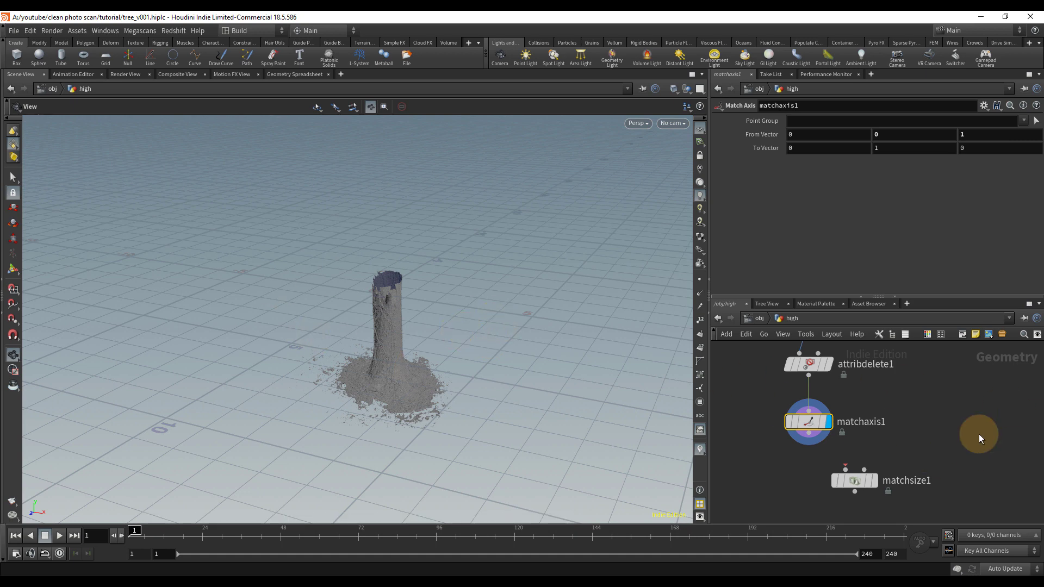
# Step: Wire the Match Axis output into the Match Size node, align it beneath, and display the Match Size result
pyautogui.click(832, 334)
pyautogui.click(771, 485)
pyautogui.moveTo(770, 485); pyautogui.dragTo(758, 444, button='middle')
pyautogui.moveTo(847, 435); pyautogui.dragTo(797, 393)
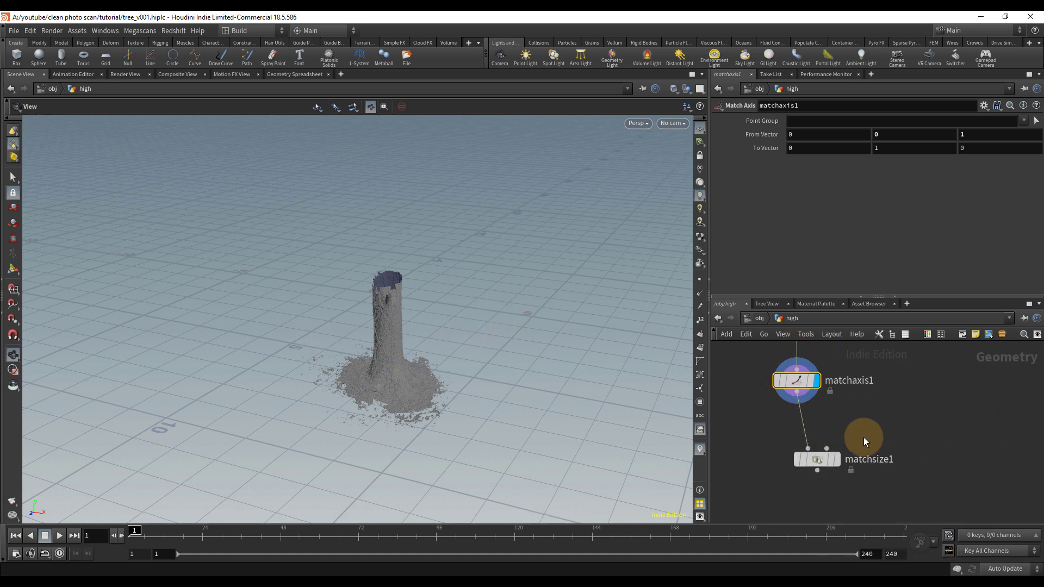
pyautogui.click(835, 459)
pyautogui.moveTo(815, 456); pyautogui.dragTo(792, 423)
pyautogui.click(792, 423)
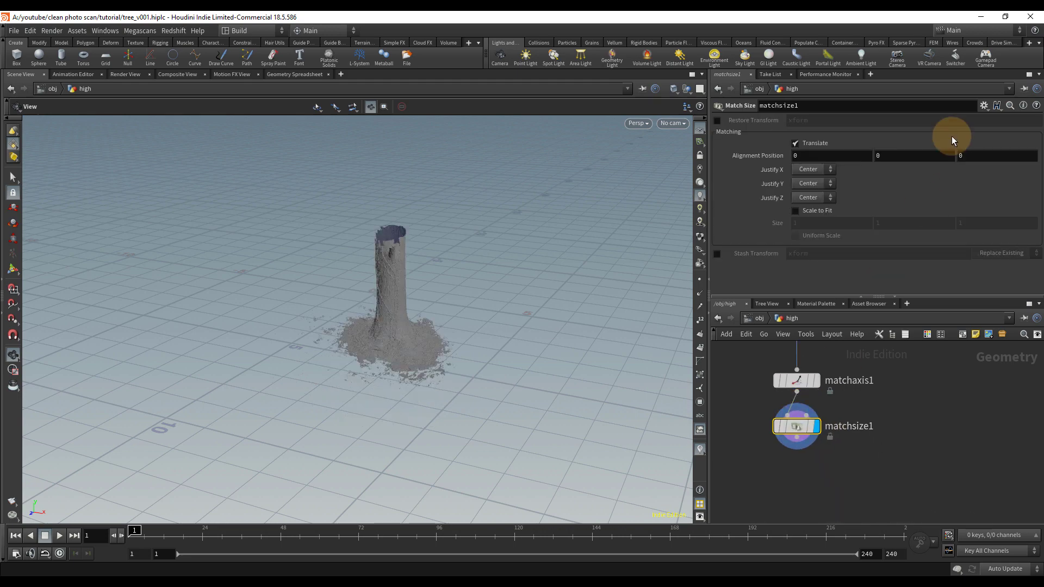
# Step: Set the Match Size node's Justify Y to Min so the tree's base rests on the ground grid
pyautogui.click(807, 181)
pyautogui.click(804, 202)
pyautogui.moveTo(429, 270); pyautogui.dragTo(457, 298)
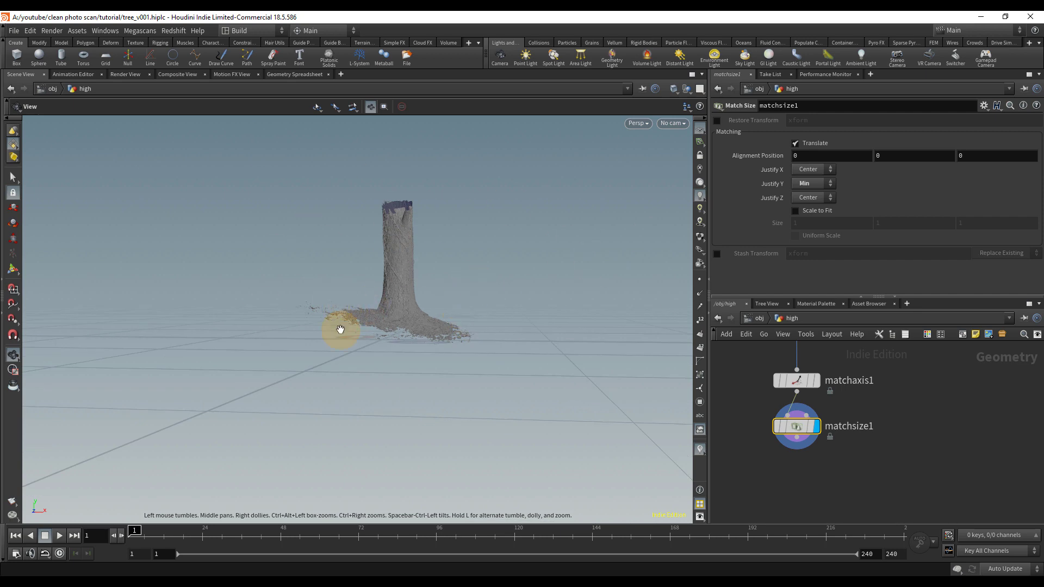
pyautogui.moveTo(513, 216); pyautogui.dragTo(517, 348)
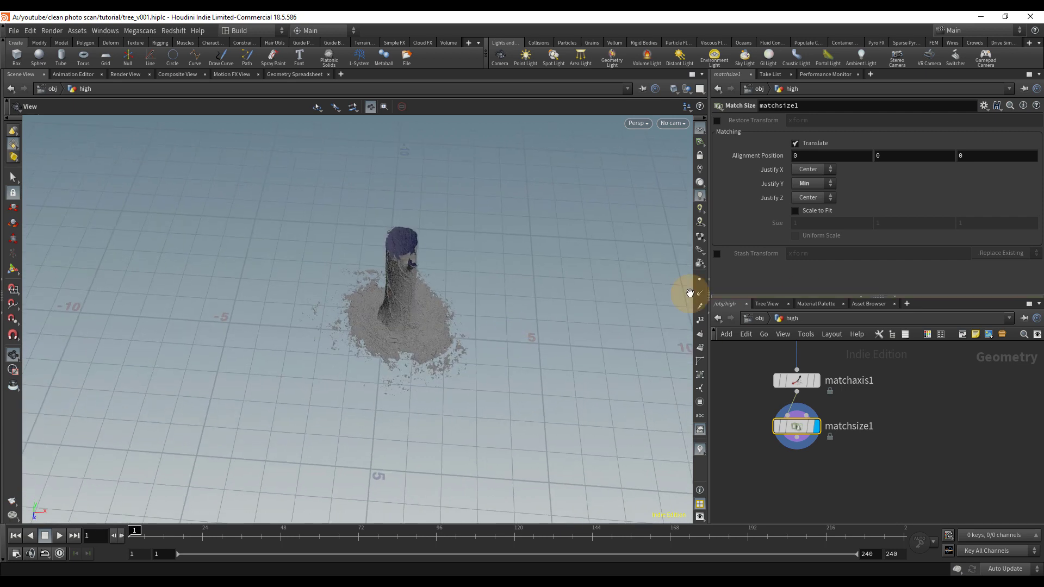
# Step: Add a Clip node below the Match Size node and display its result
pyautogui.moveTo(406, 190); pyautogui.dragTo(400, 170)
pyautogui.moveTo(401, 170); pyautogui.dragTo(400, 229, button='right')
pyautogui.moveTo(401, 228); pyautogui.dragTo(406, 180)
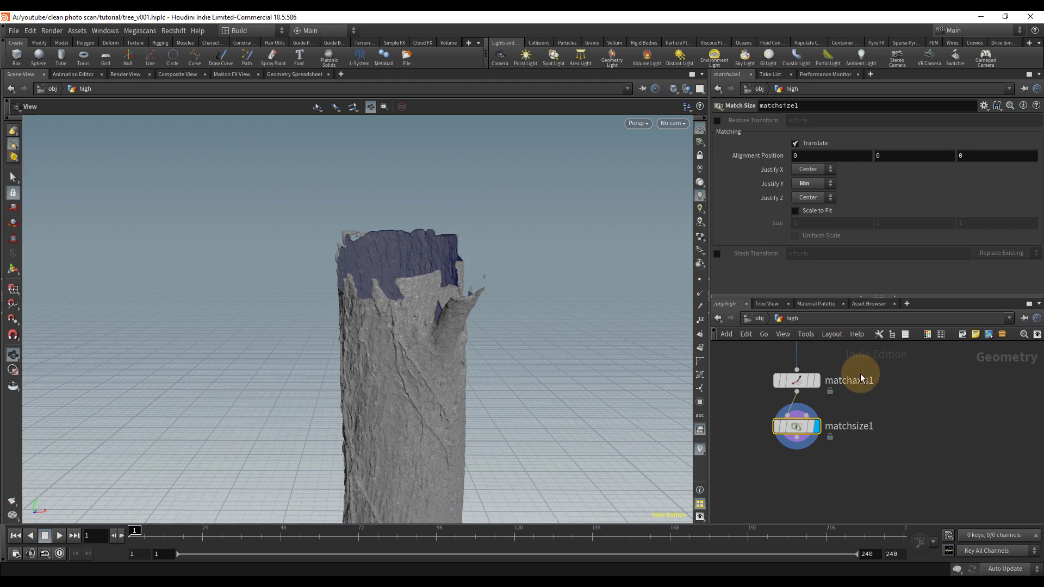
pyautogui.scroll(-5, 909, 472)
pyautogui.press('Tab')
pyautogui.write('cli')
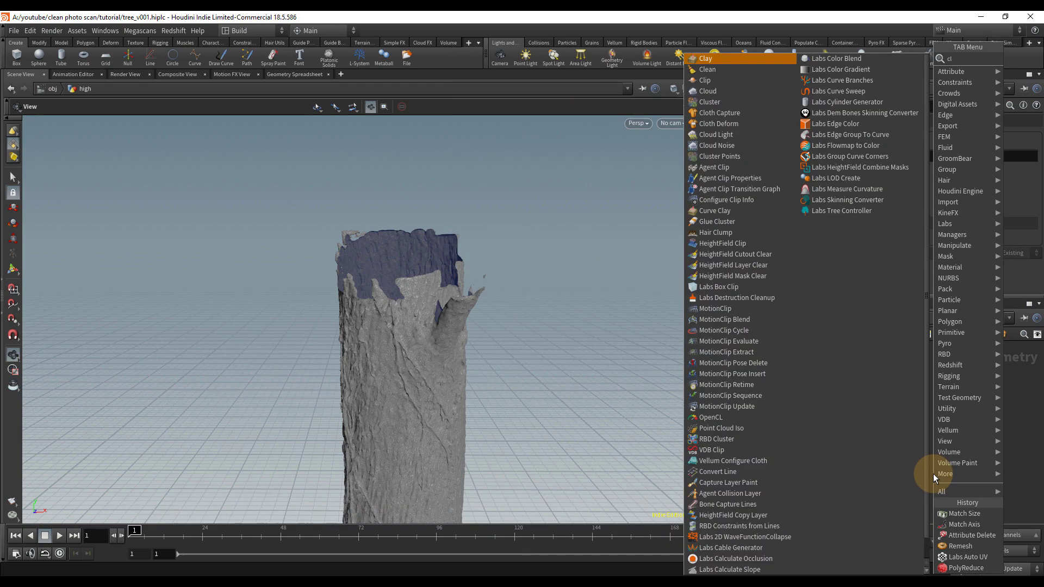
pyautogui.press('Return')
pyautogui.click(850, 462)
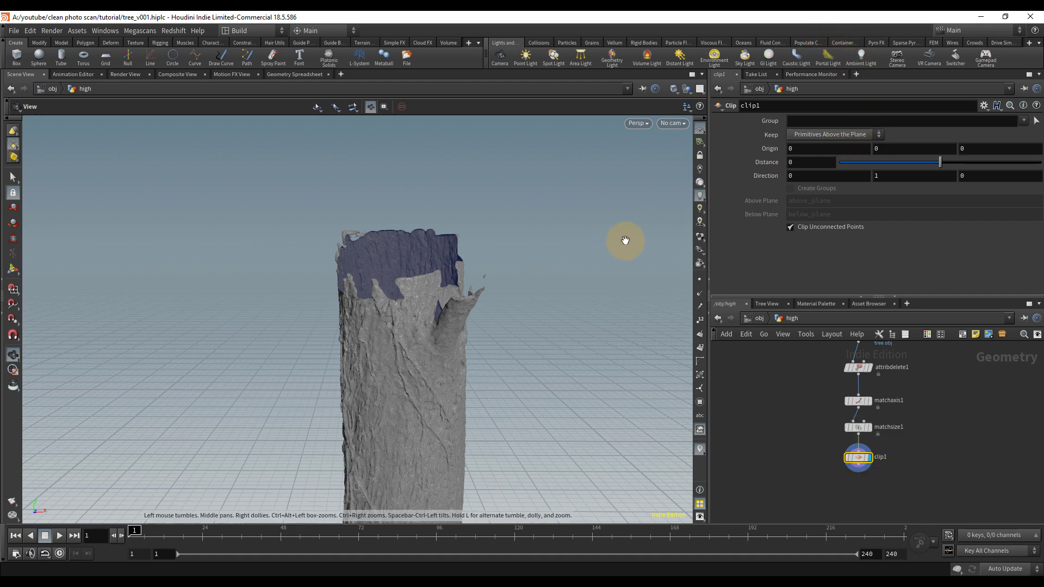
# Step: Set the Clip node's distance to 3.5 and save the scene
pyautogui.click(812, 162)
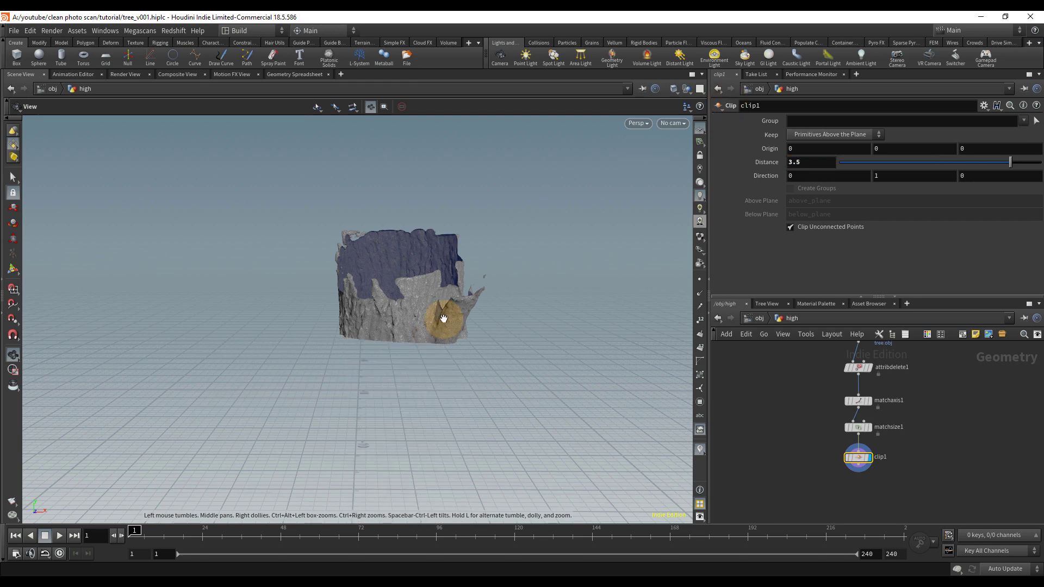
pyautogui.moveTo(426, 314); pyautogui.dragTo(638, 217)
pyautogui.hotkey('ctrl', 's')
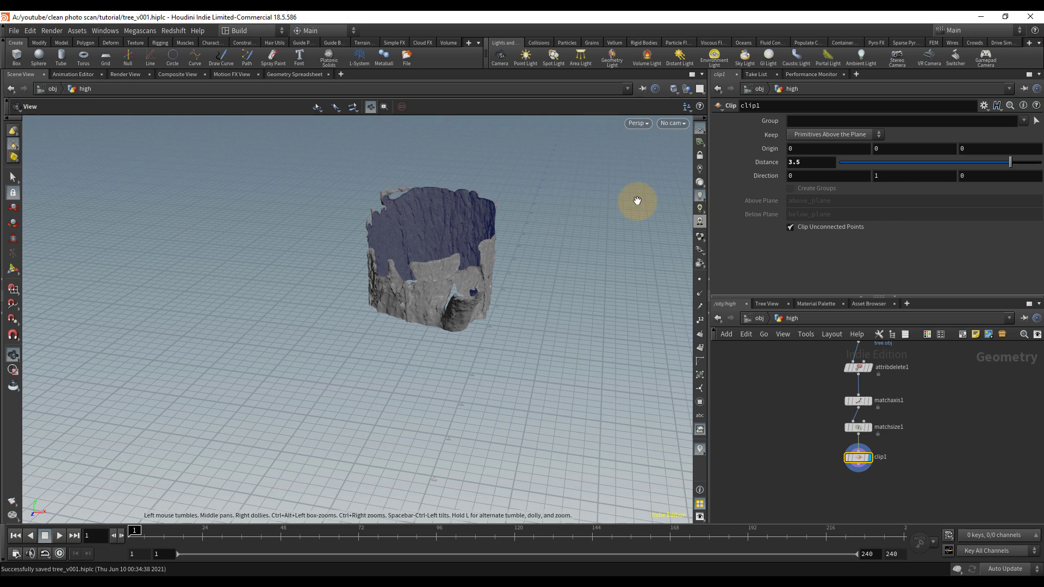
# Step: Set the Clip node to keep the primitives below the plane, removing the ragged trunk top
pyautogui.click(830, 134)
pyautogui.click(839, 156)
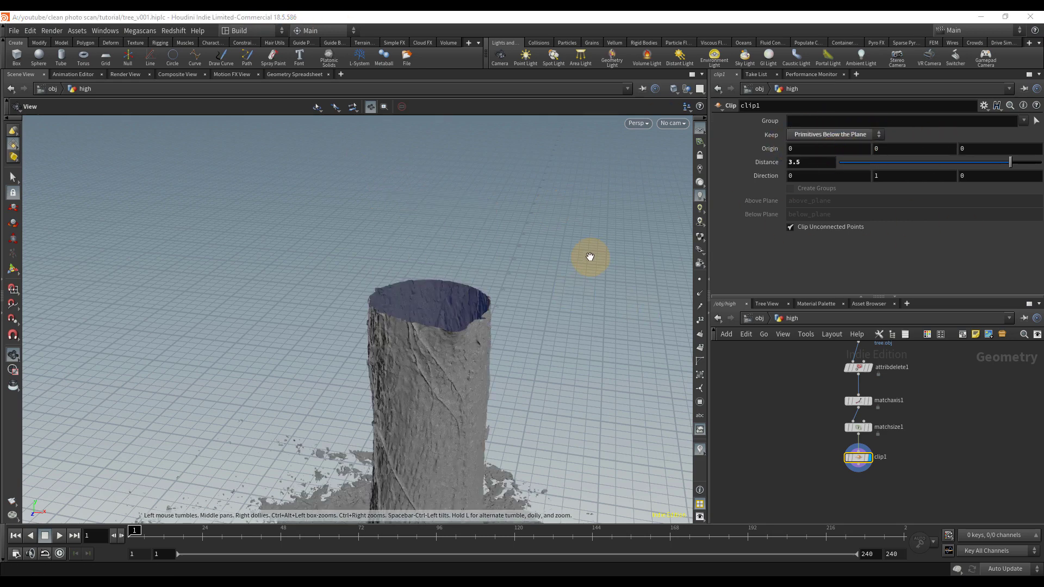
pyautogui.moveTo(592, 256); pyautogui.dragTo(342, 478, button='right')
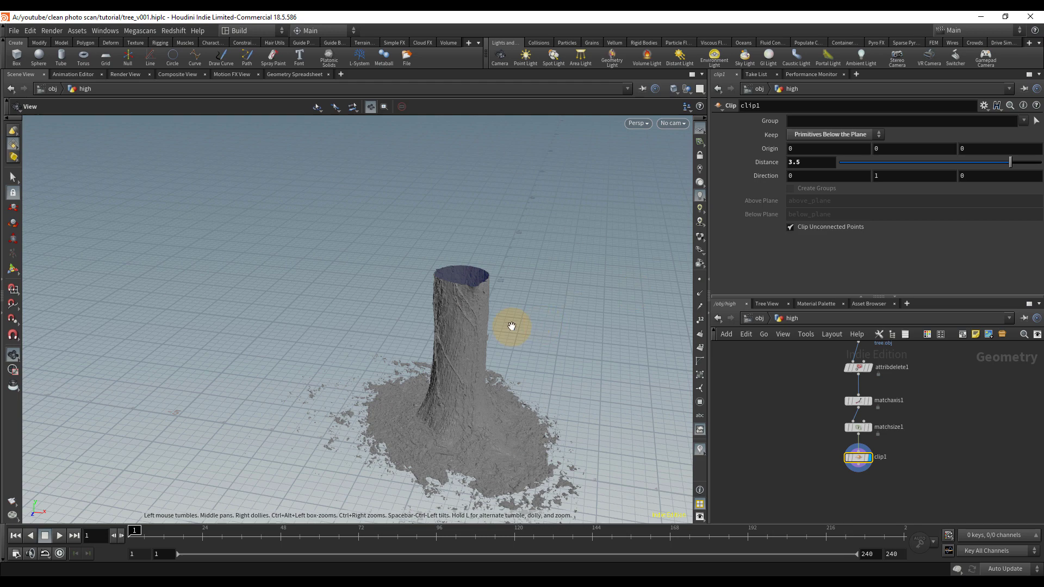
pyautogui.moveTo(508, 327); pyautogui.dragTo(427, 266, button='middle')
# Step: Lay out all nodes in the high network automatically
pyautogui.scroll(-3, 932, 412)
pyautogui.moveTo(940, 426); pyautogui.dragTo(909, 459, button='middle')
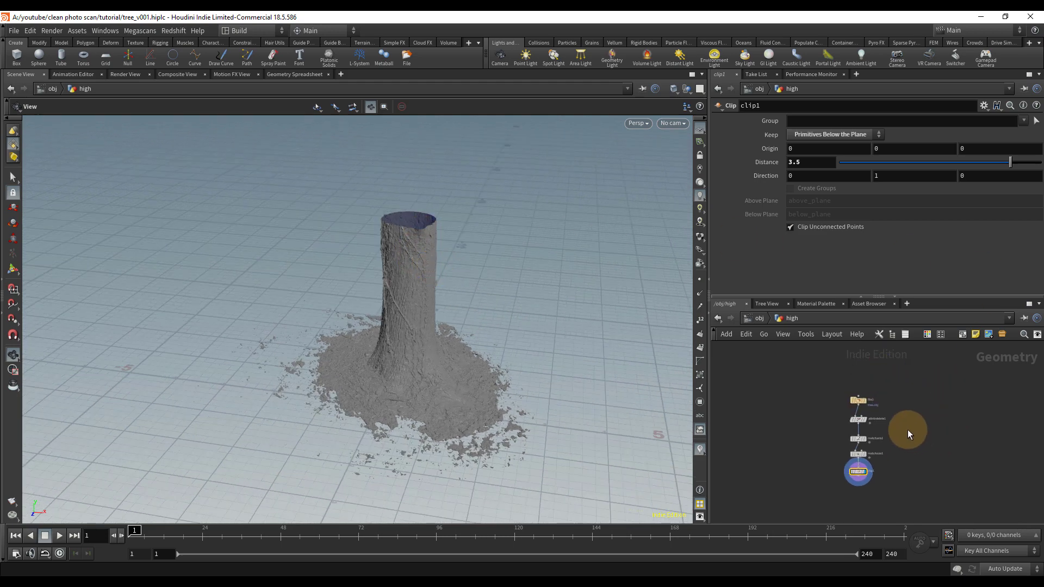
pyautogui.press('l')
# Step: Examine the ground mesh and the loose fragments around the tree's base from close up, above, and the side
pyautogui.moveTo(421, 320); pyautogui.dragTo(434, 396)
pyautogui.moveTo(385, 406); pyautogui.dragTo(491, 332, button='middle')
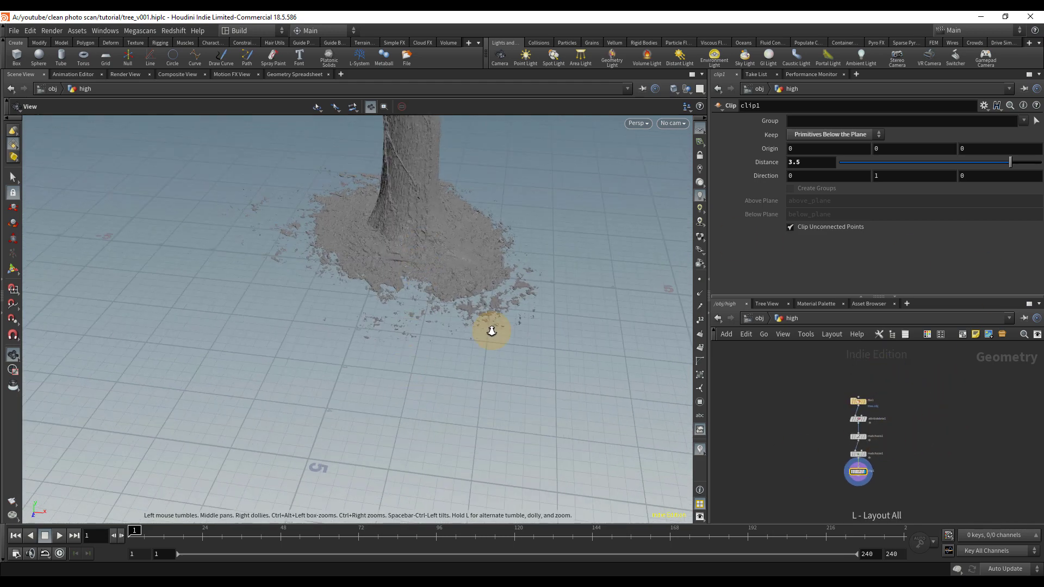
pyautogui.moveTo(492, 332); pyautogui.dragTo(537, 289, button='right')
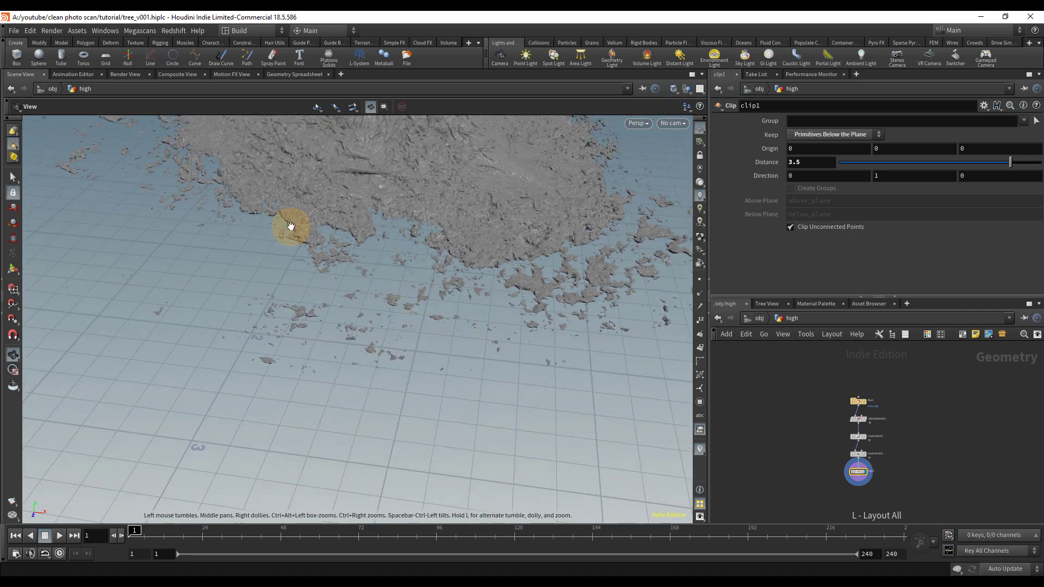
pyautogui.scroll(8, 513, 378)
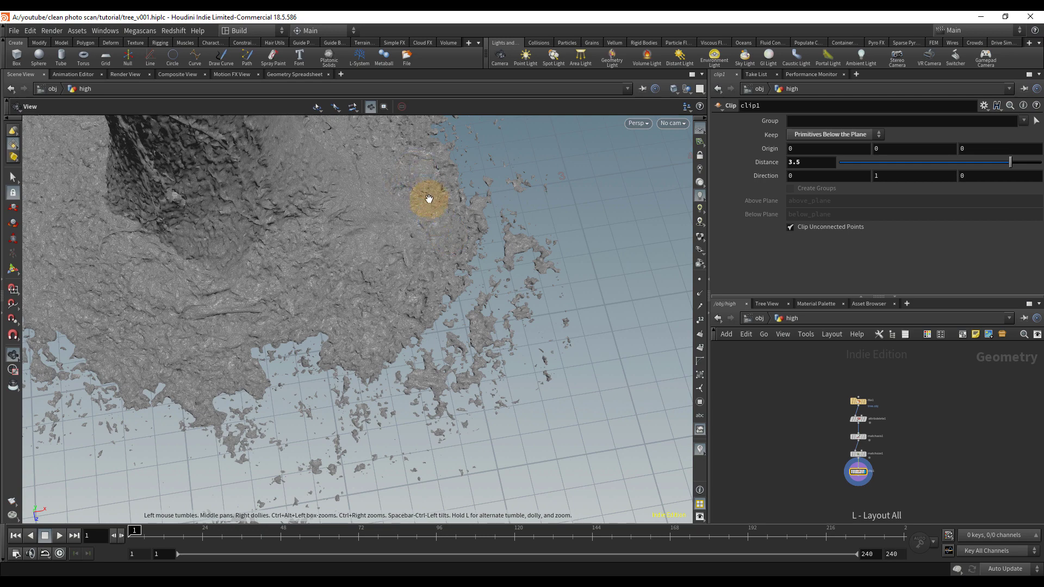
pyautogui.moveTo(429, 200); pyautogui.dragTo(462, 311, button='middle')
pyautogui.scroll(-6, 462, 310)
pyautogui.moveTo(459, 276); pyautogui.dragTo(447, 305)
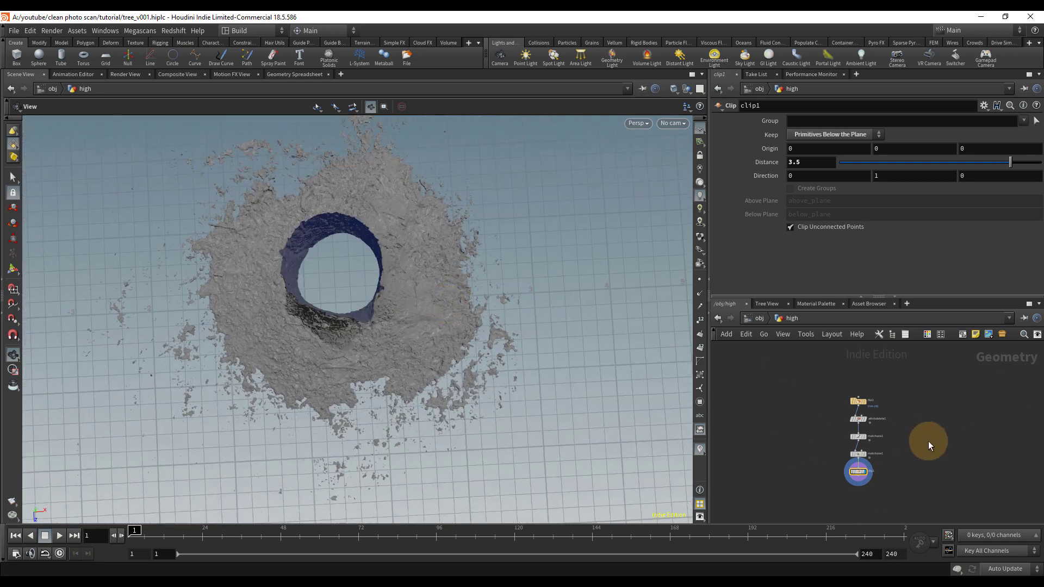
pyautogui.moveTo(913, 437); pyautogui.dragTo(885, 414, button='middle')
pyautogui.moveTo(283, 227); pyautogui.dragTo(521, 222)
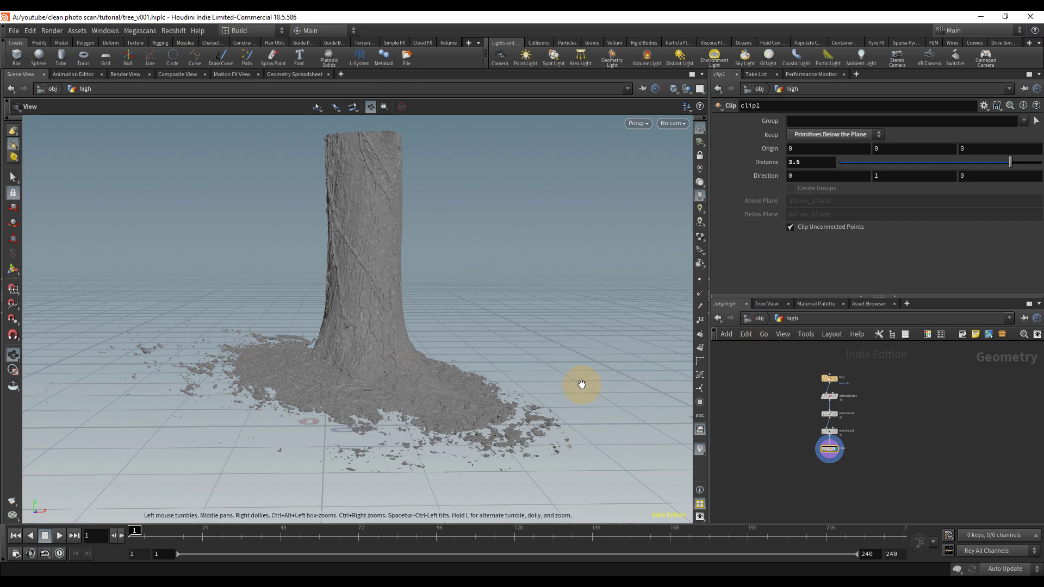
pyautogui.moveTo(376, 298); pyautogui.dragTo(380, 410)
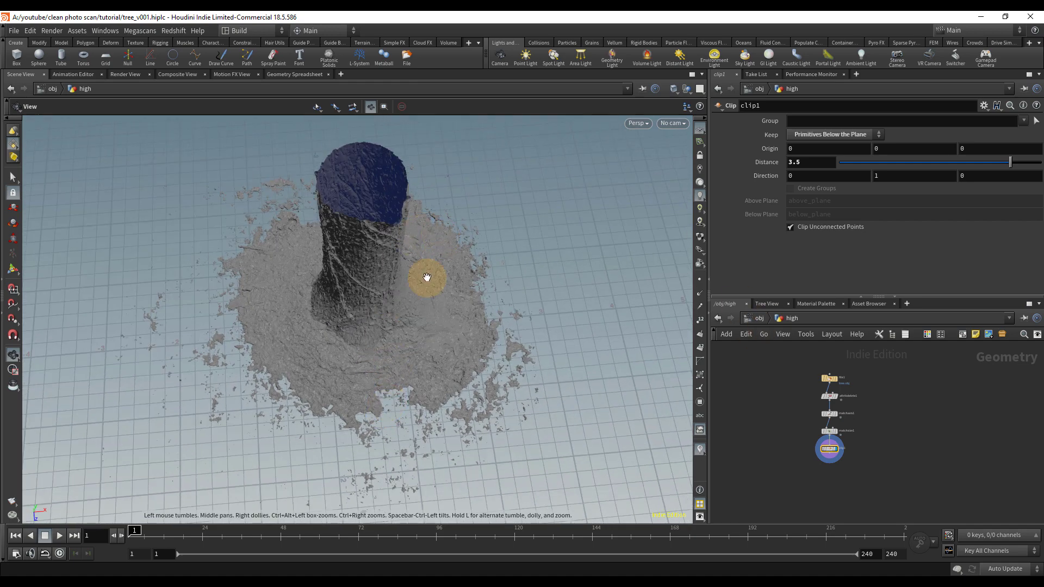
pyautogui.moveTo(366, 310); pyautogui.dragTo(402, 279)
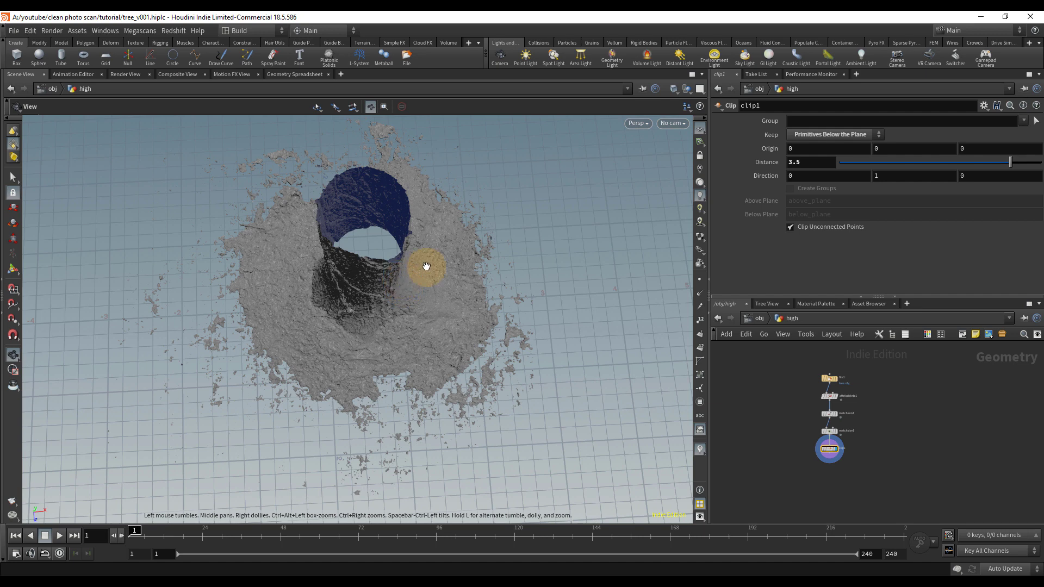
# Step: Toggle the Clip node's template flag in the high network
pyautogui.moveTo(924, 475); pyautogui.dragTo(915, 461, button='middle')
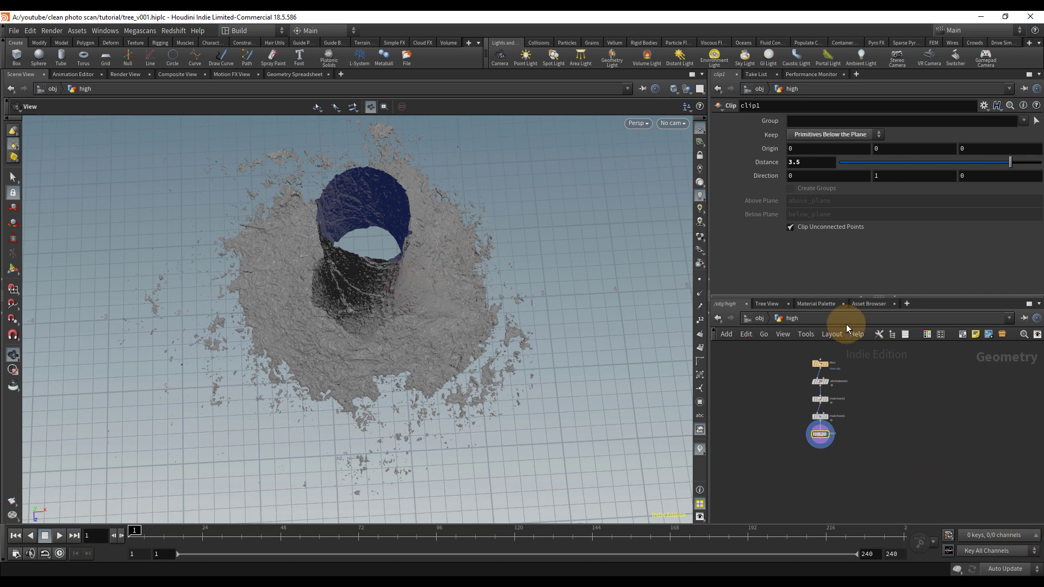
pyautogui.scroll(4, 831, 441)
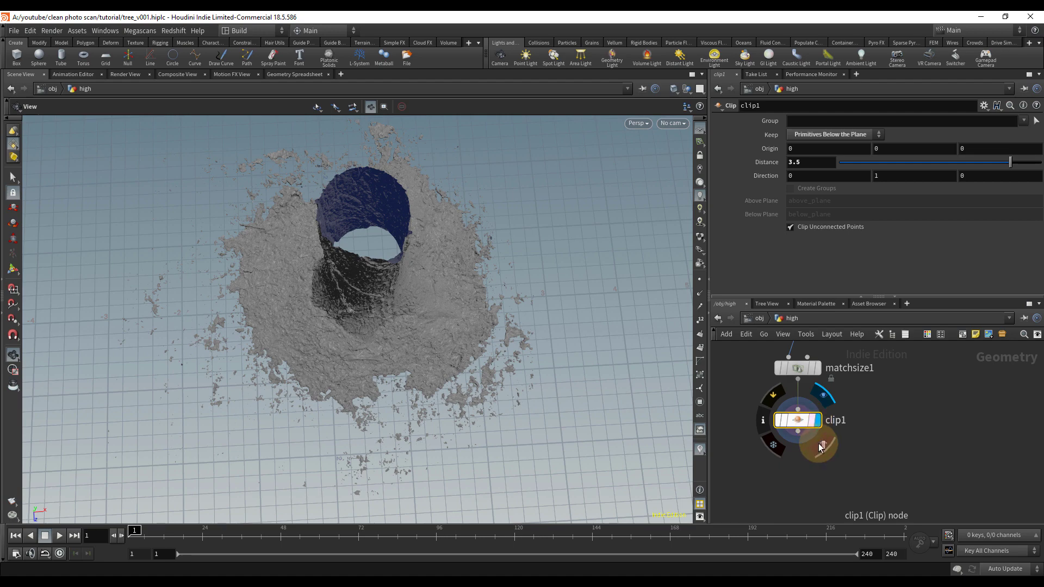
pyautogui.click(822, 448)
pyautogui.scroll(-3, 870, 463)
pyautogui.moveTo(929, 415); pyautogui.dragTo(904, 444, button='middle')
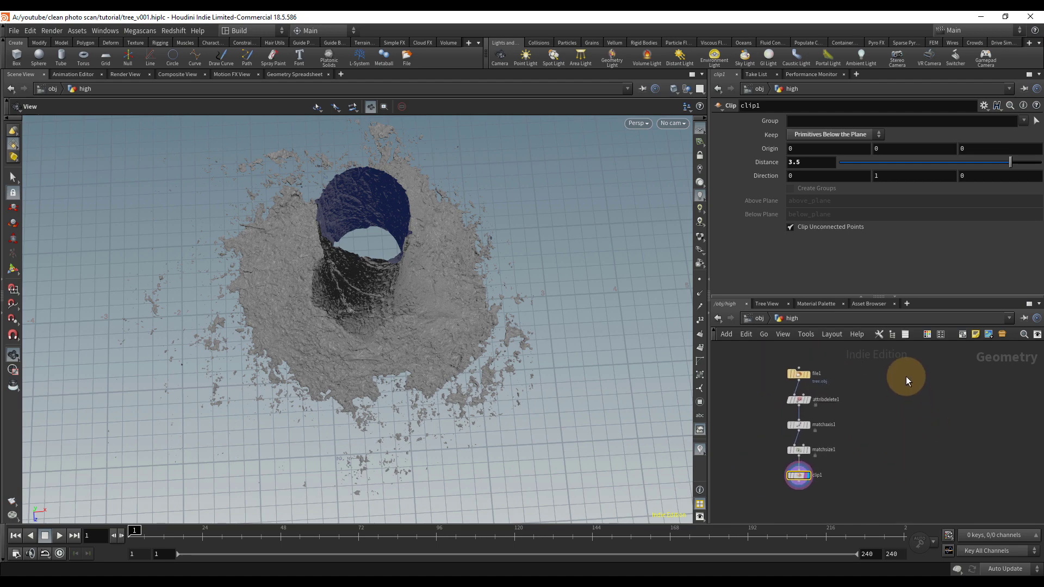
# Step: Add an unconnected Curve node beside the node chain in the high network
pyautogui.press('Tab')
pyautogui.write('curve')
pyautogui.press('Return')
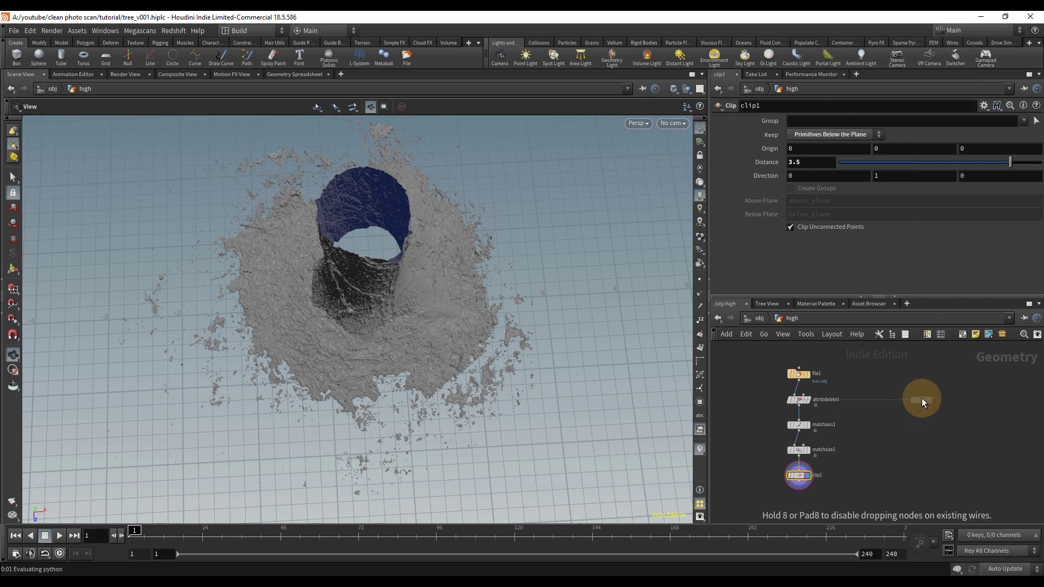
pyautogui.click(922, 398)
pyautogui.scroll(1, 843, 472)
# Step: Display the Curve node and template the Clip node, showing the tree from above as a drawing reference
pyautogui.moveTo(814, 505)
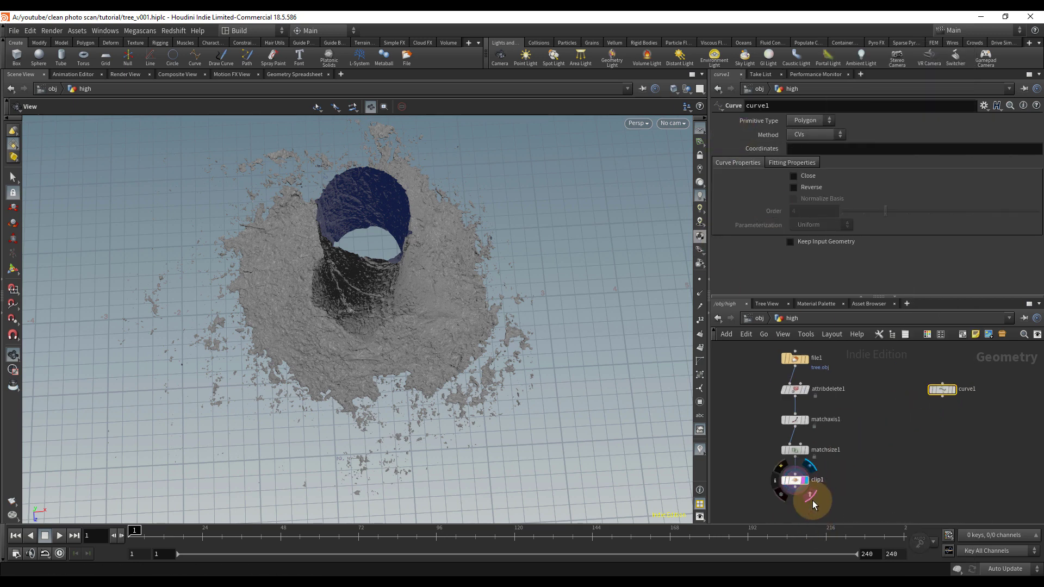
pyautogui.click(955, 389)
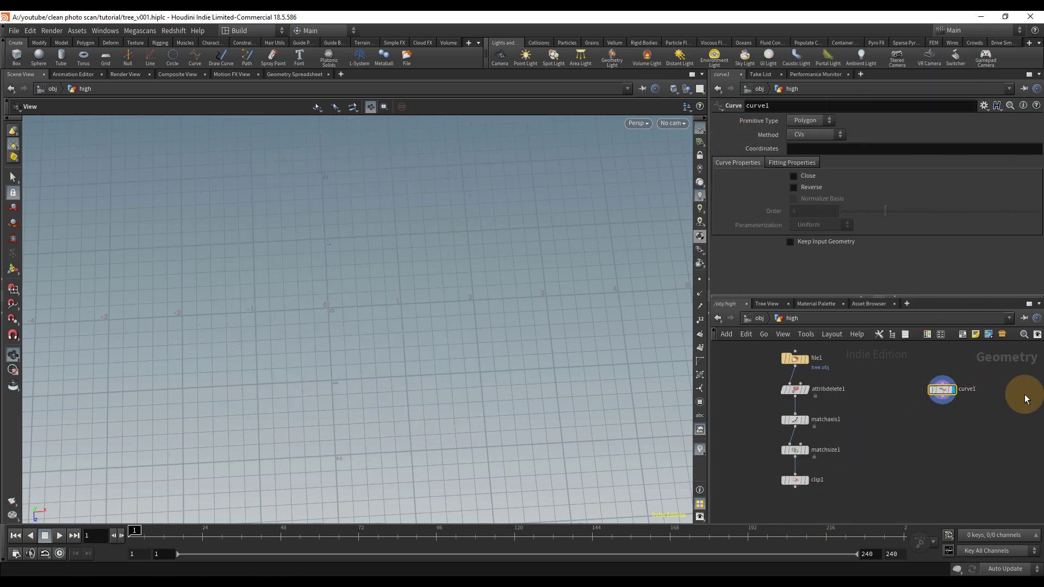
pyautogui.click(809, 491)
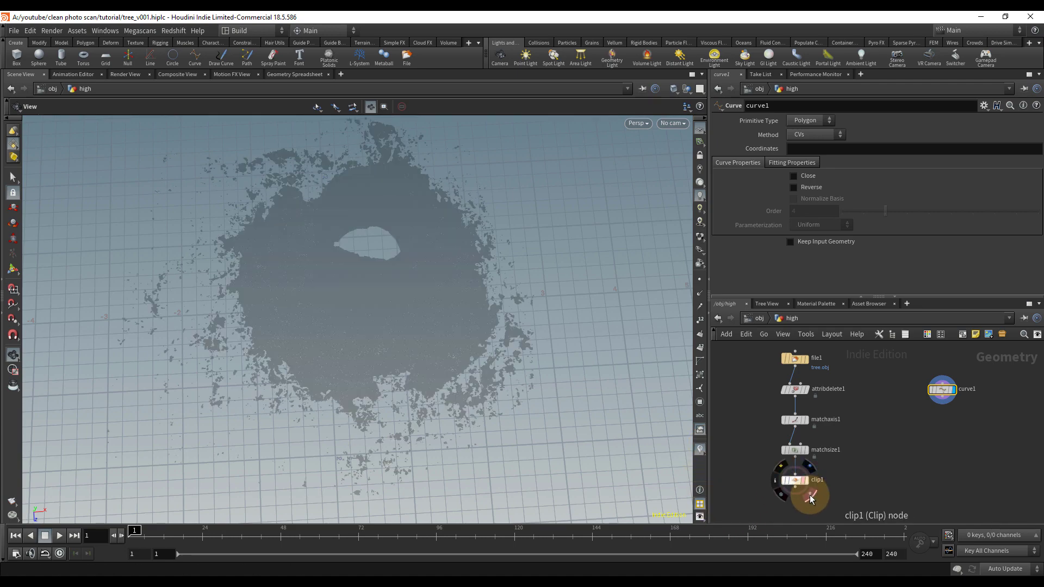
pyautogui.moveTo(418, 237); pyautogui.dragTo(459, 268)
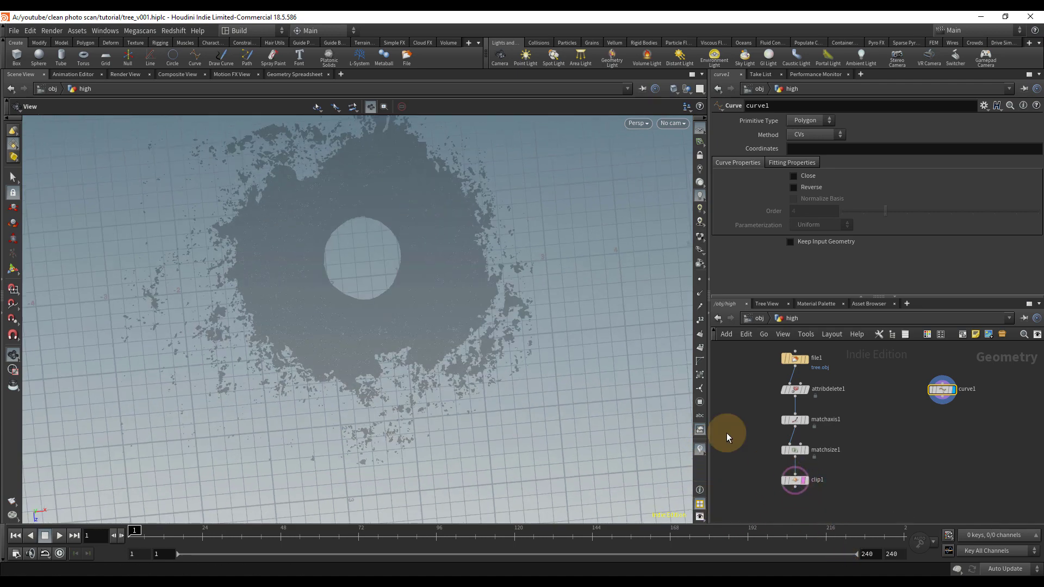
pyautogui.scroll(3, 599, 178)
pyautogui.moveTo(377, 199); pyautogui.dragTo(468, 235, button='right')
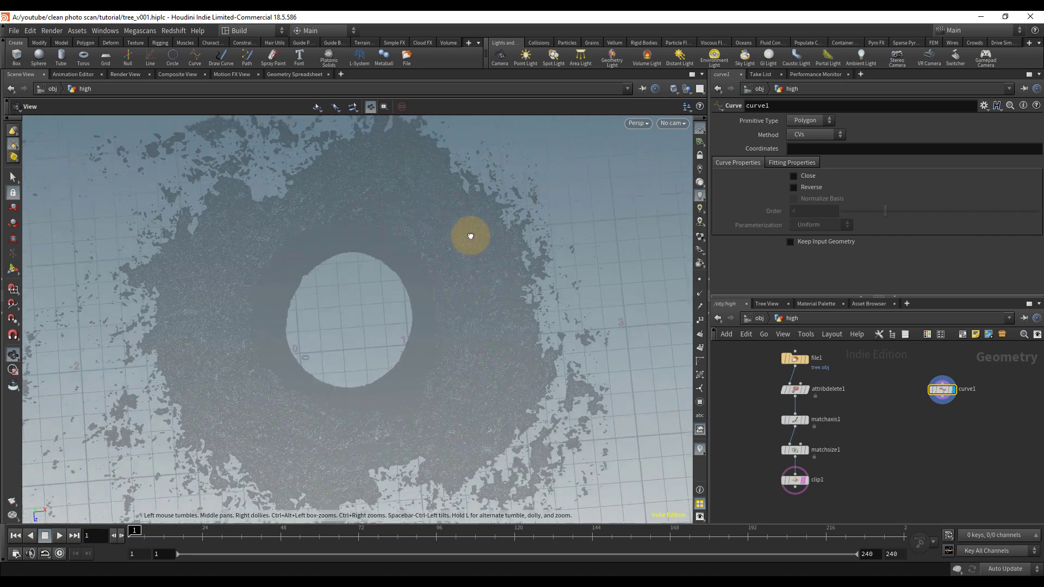
pyautogui.moveTo(468, 236); pyautogui.dragTo(448, 240)
pyautogui.scroll(-4, 448, 240)
pyautogui.moveTo(371, 243); pyautogui.dragTo(385, 262)
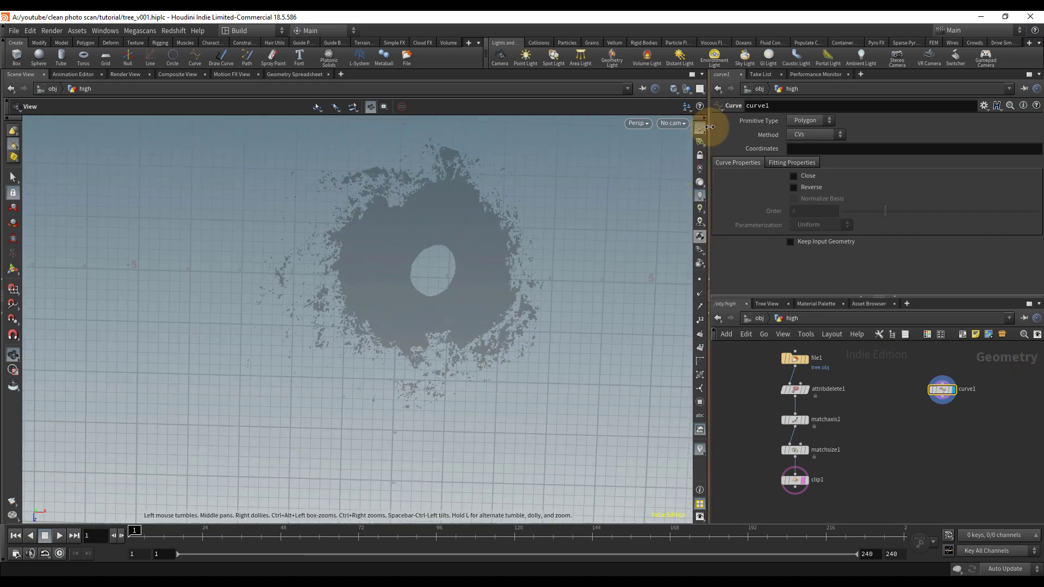
# Step: Switch the viewport to the Top view and activate point drawing for the Curve node over the tree's base
pyautogui.click(648, 123)
pyautogui.moveTo(668, 147)
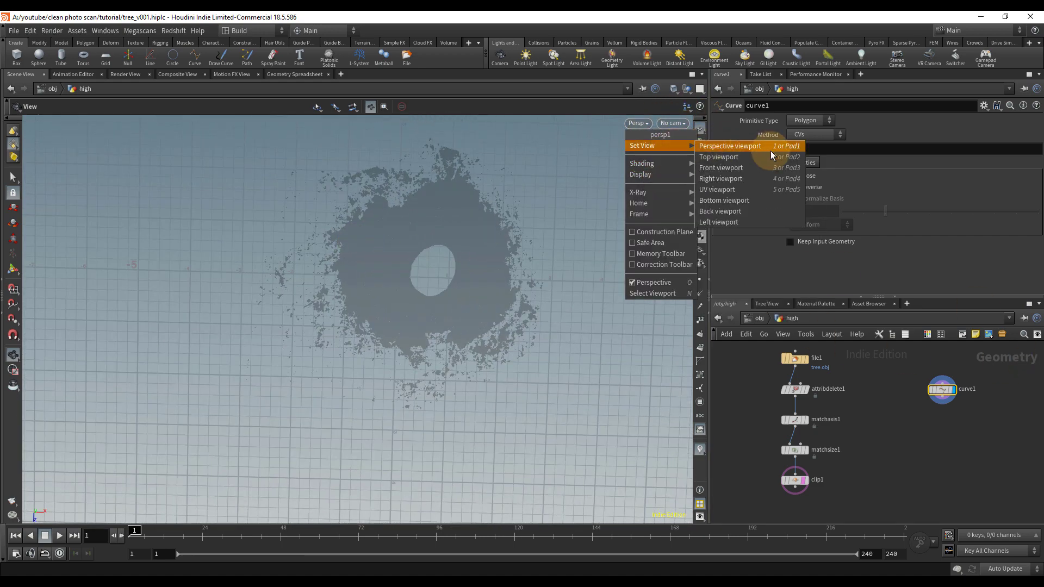
pyautogui.click(761, 158)
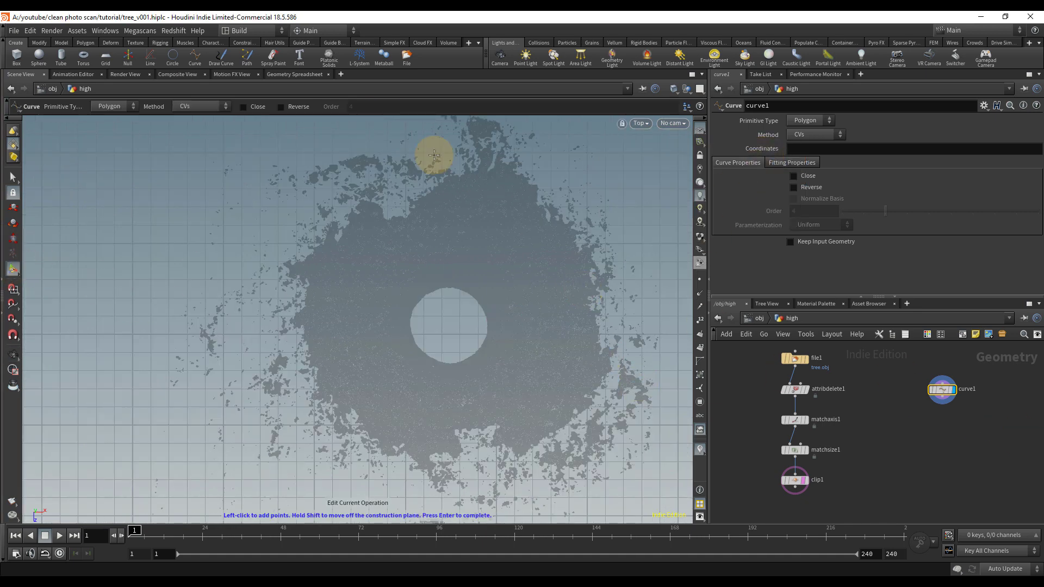
pyautogui.scroll(4, 506, 163)
pyautogui.press('Return')
# Step: Draw a polygon curve point by point around the solid ground area at the tree's base, just inside the ragged edge
pyautogui.click(469, 204)
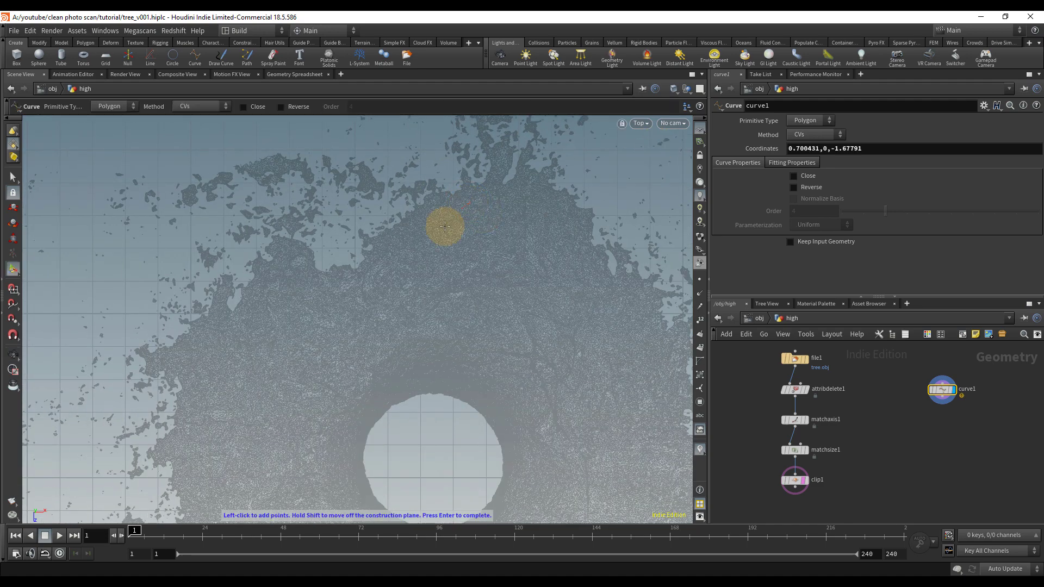
pyautogui.click(377, 269)
pyautogui.click(303, 287)
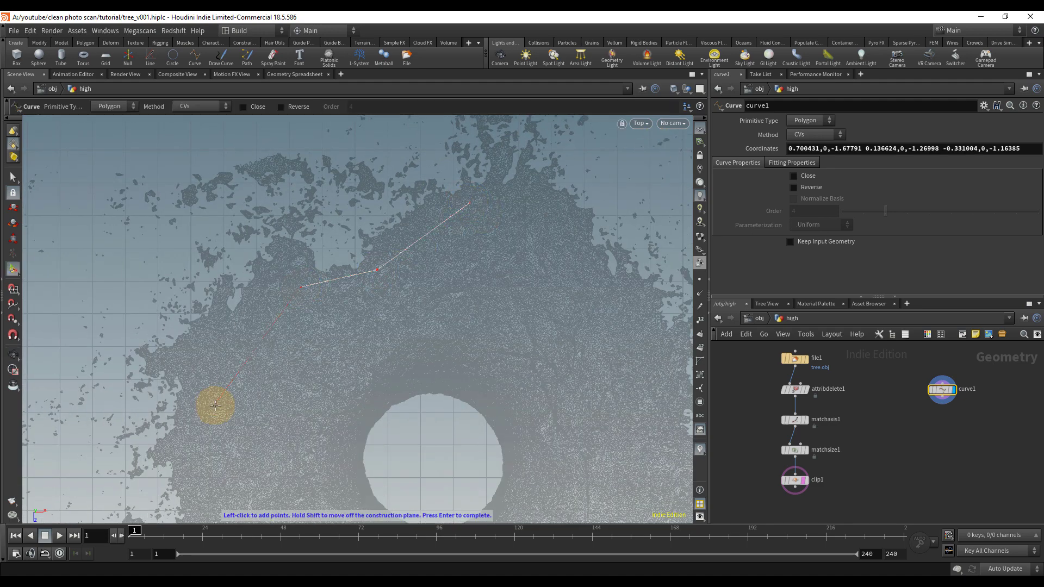
pyautogui.click(217, 404)
pyautogui.keyDown('alt'); pyautogui.moveTo(284, 383); pyautogui.dragTo(263, 180, button='middle'); pyautogui.keyUp('alt')
pyautogui.click(209, 342)
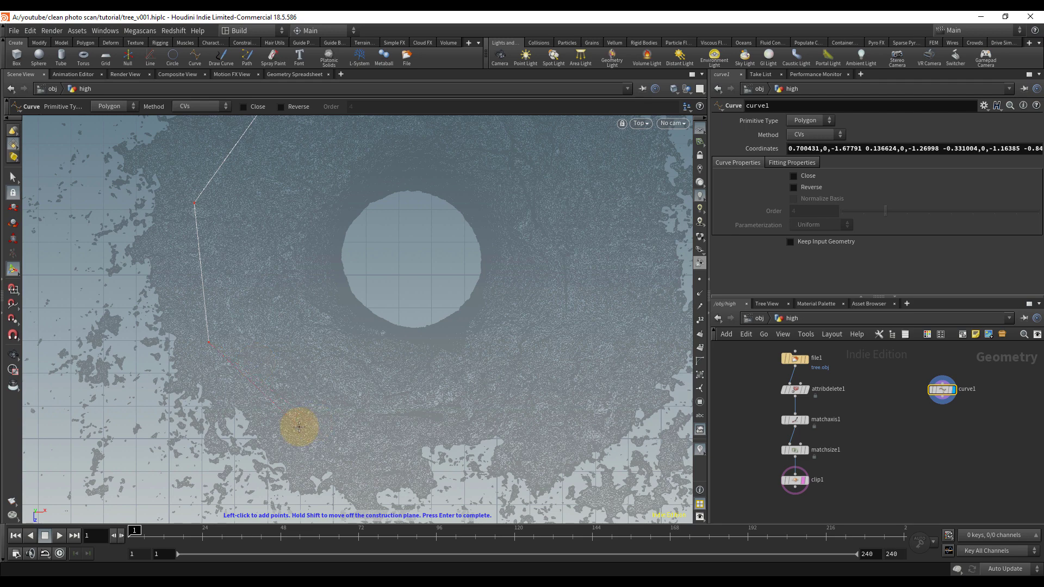
pyautogui.click(548, 421)
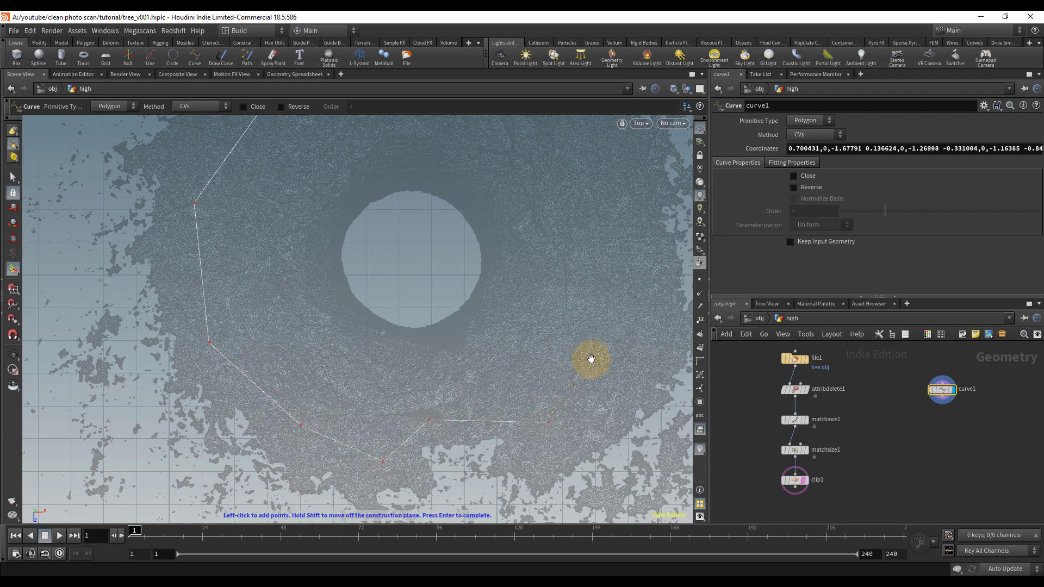
pyautogui.moveTo(593, 361); pyautogui.dragTo(580, 413, button='middle')
pyautogui.click(590, 403)
pyautogui.click(581, 246)
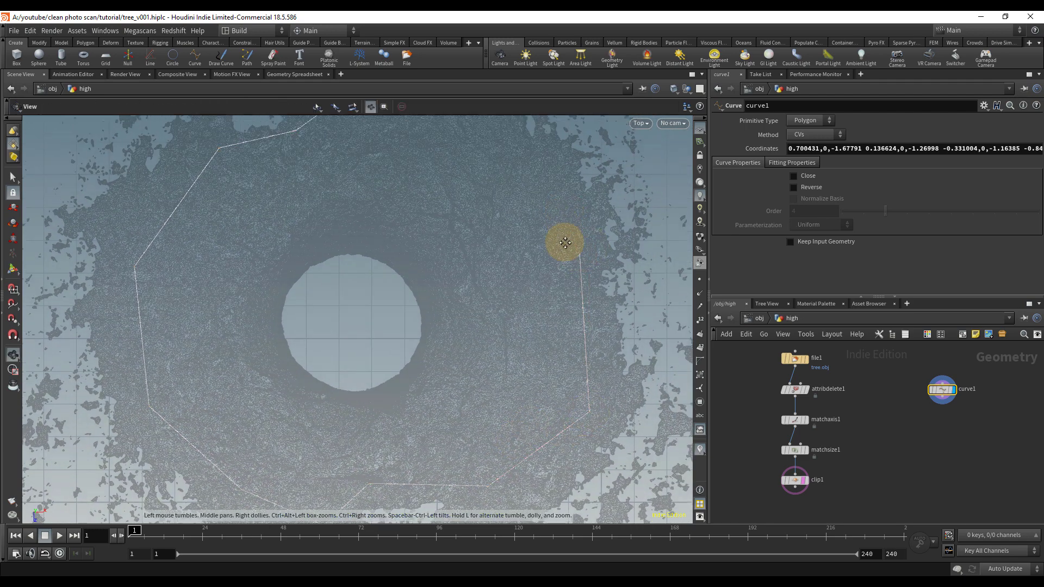
pyautogui.moveTo(561, 240); pyautogui.dragTo(546, 322, button='middle')
pyautogui.click(548, 314)
pyautogui.click(454, 211)
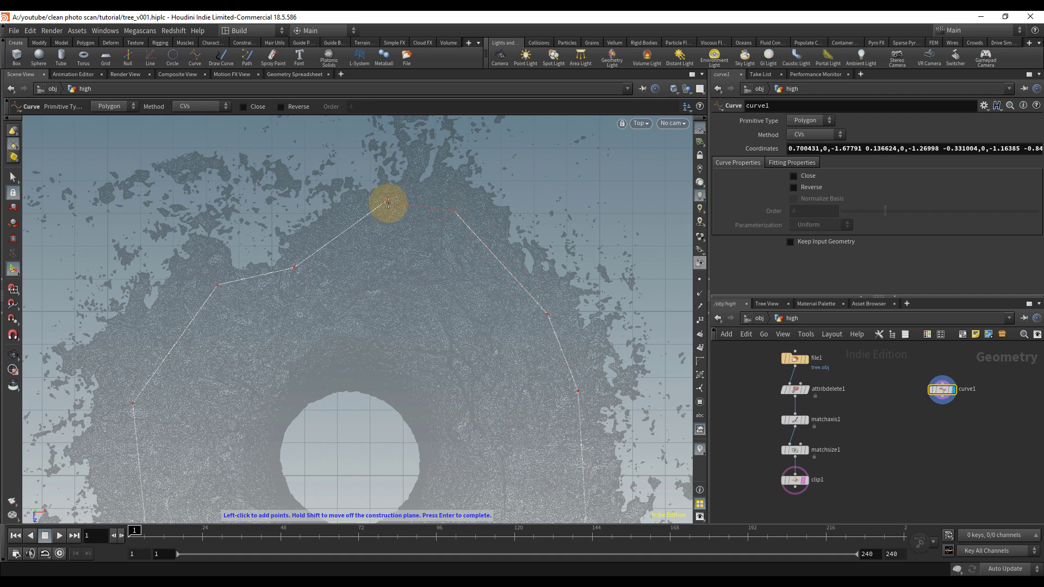
# Step: Finish placing points and close the base outline into a filled polygon
pyautogui.press('Return')
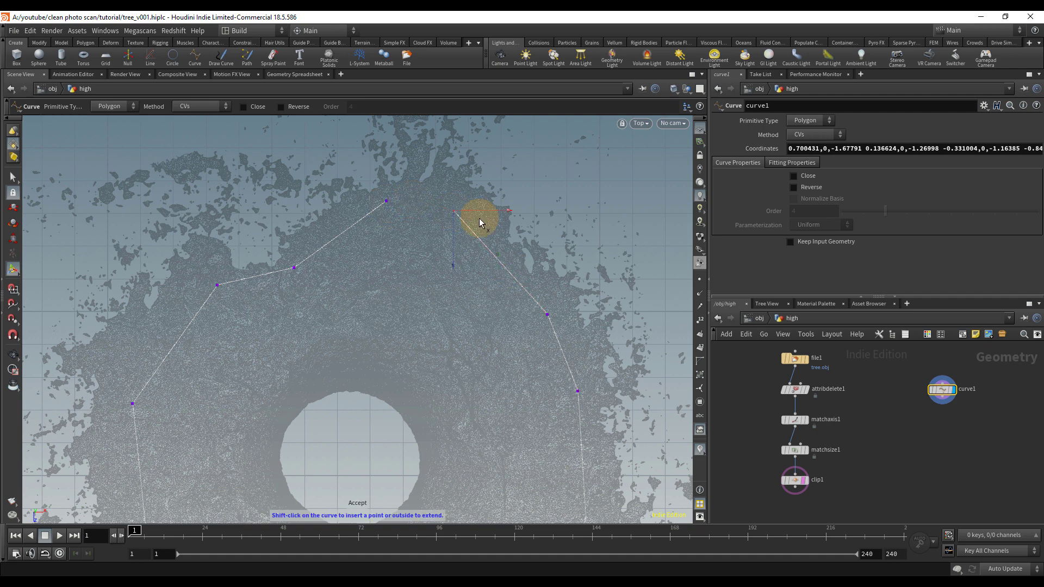
pyautogui.click(816, 178)
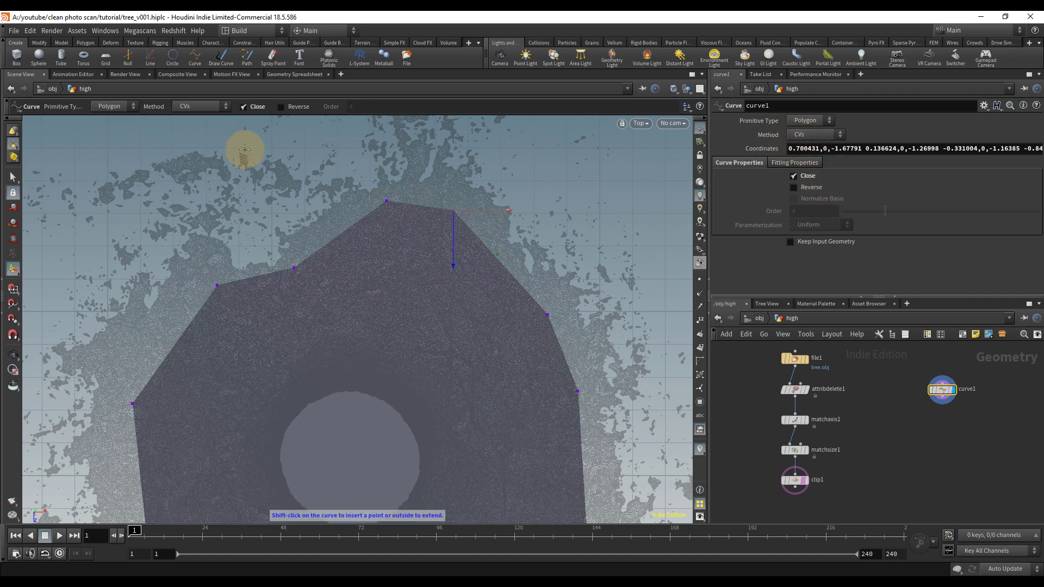
pyautogui.press('Escape')
pyautogui.scroll(-3, 496, 264)
pyautogui.scroll(2, 596, 277)
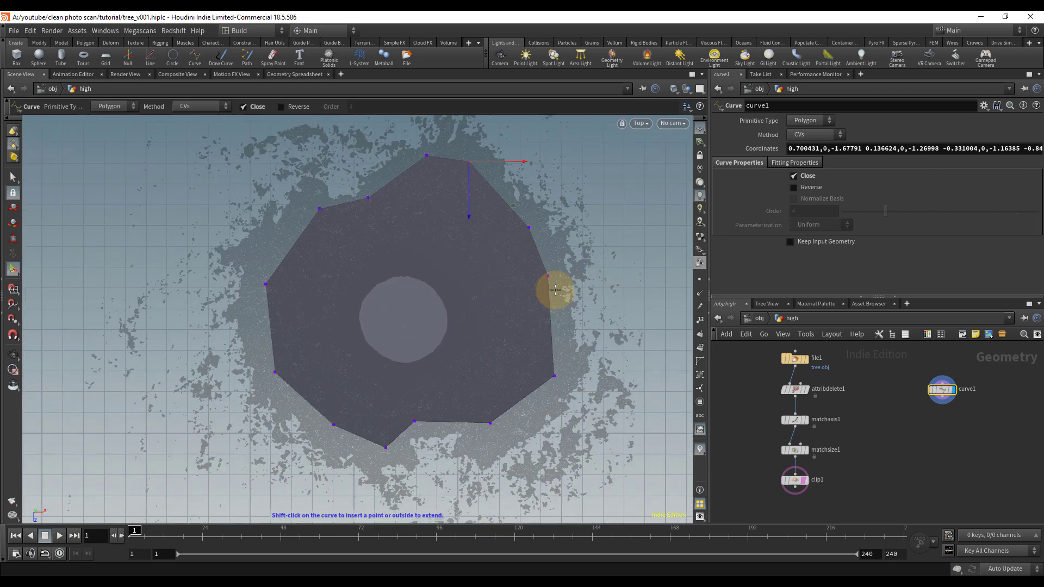
pyautogui.press('Return')
# Step: Add a Resample node after the Curve node, display it, and template the Clip node as a reference
pyautogui.moveTo(933, 477); pyautogui.dragTo(872, 479, button='middle')
pyautogui.press('Tab')
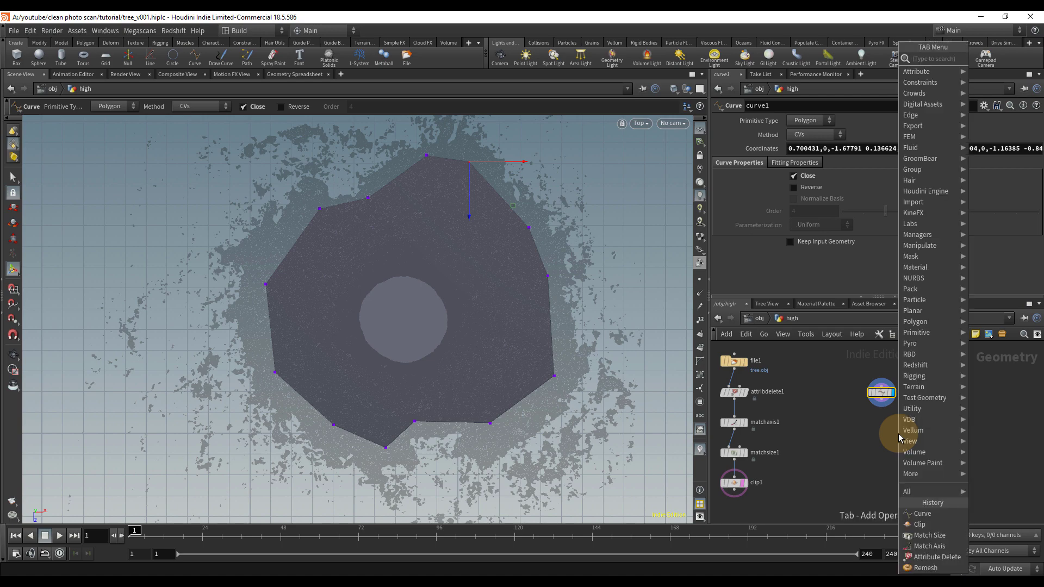
pyautogui.write('resam')
pyautogui.press('Return')
pyautogui.scroll(2, 889, 427)
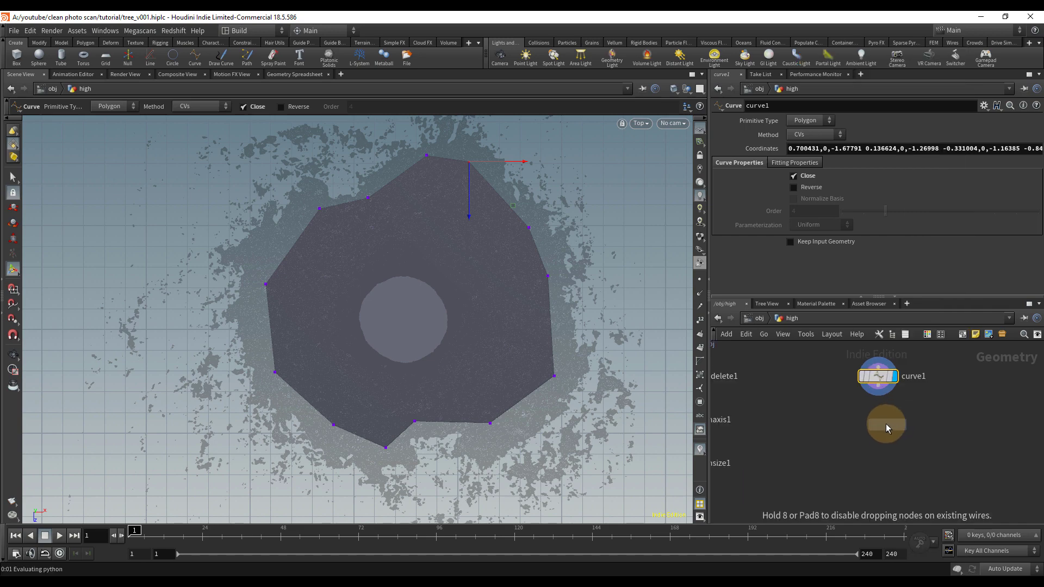
pyautogui.click(882, 426)
pyautogui.click(897, 428)
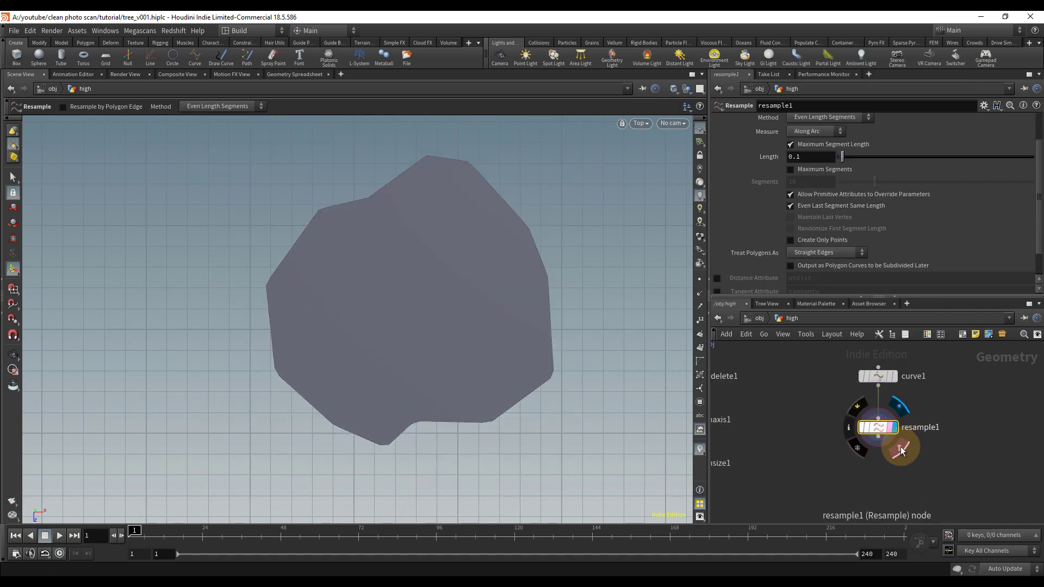
pyautogui.press('h')
pyautogui.click(752, 465)
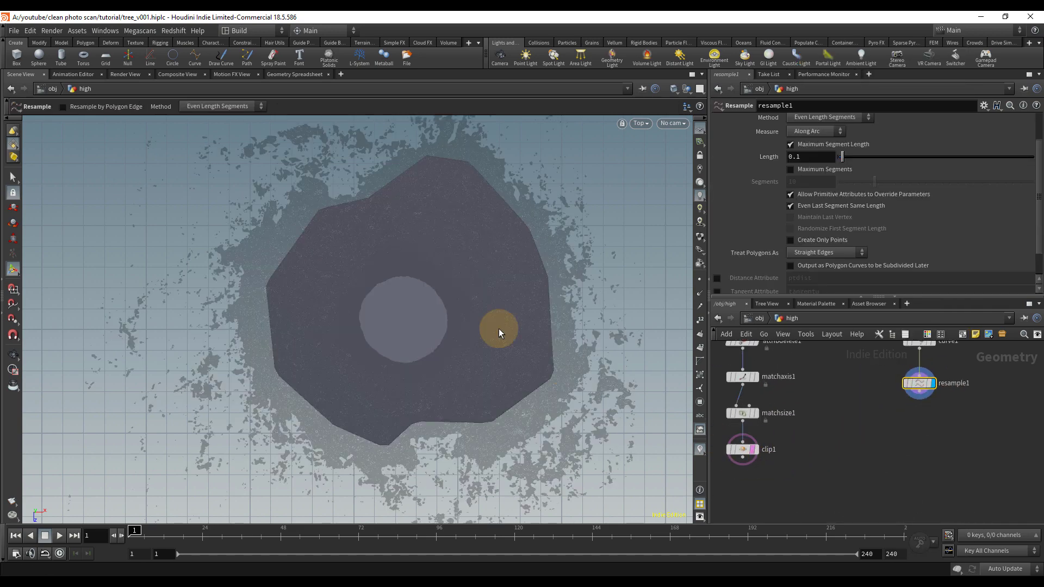
# Step: Set the Resample node to treat polygons as Subdivision Curves
pyautogui.scroll(-2, 830, 197)
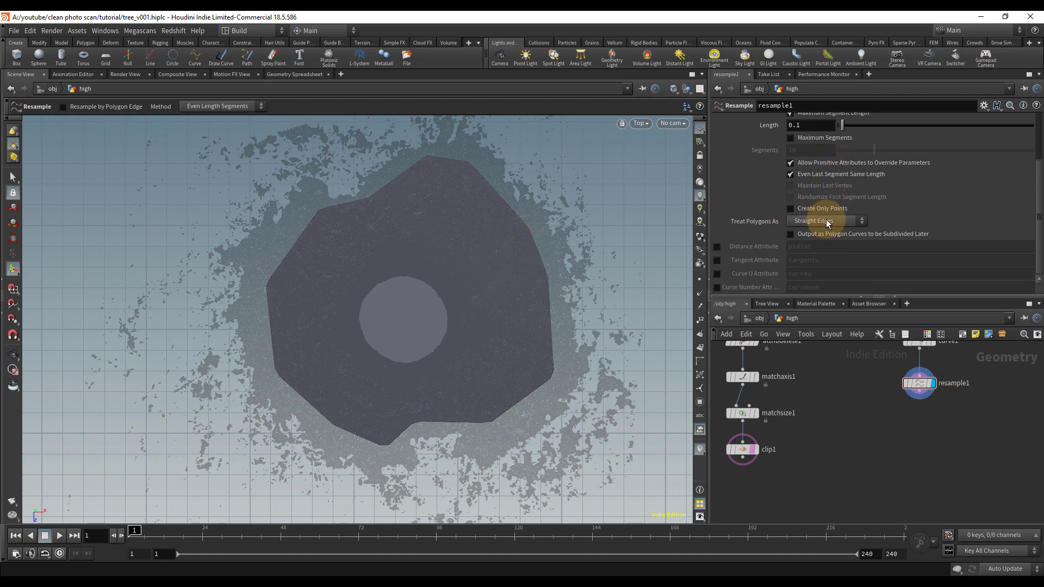
pyautogui.click(828, 222)
pyautogui.click(836, 243)
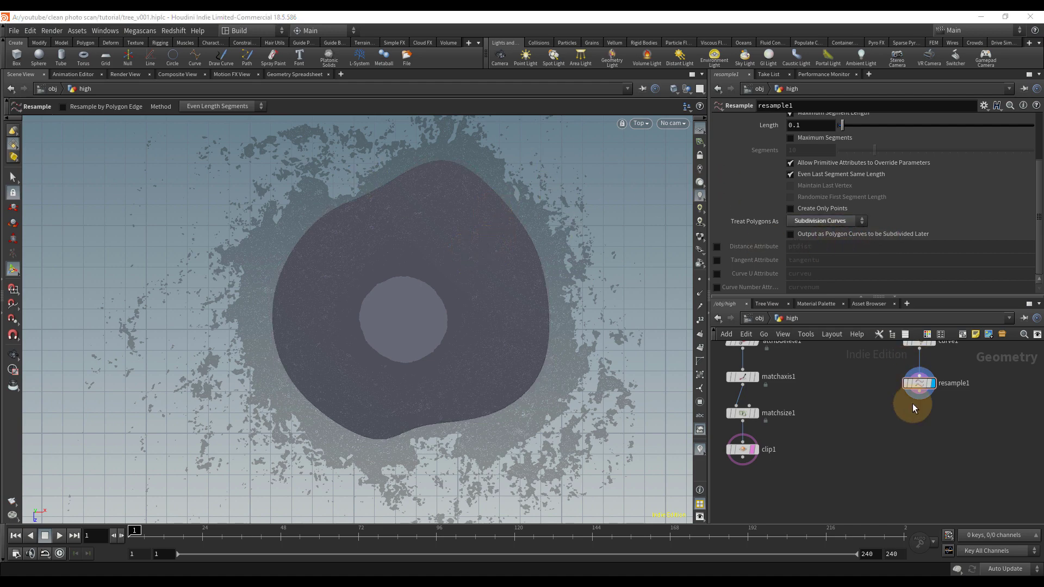
# Step: Select the Curve node and move two upper-right points of the base outline outward
pyautogui.scroll(3, 448, 148)
pyautogui.moveTo(967, 422); pyautogui.dragTo(940, 481, button='middle')
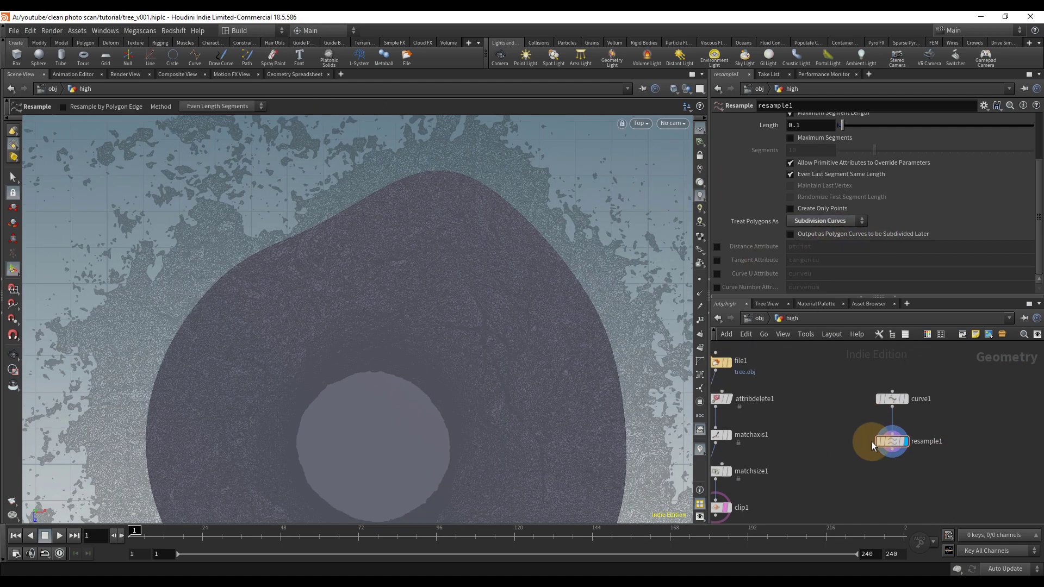
pyautogui.click(890, 399)
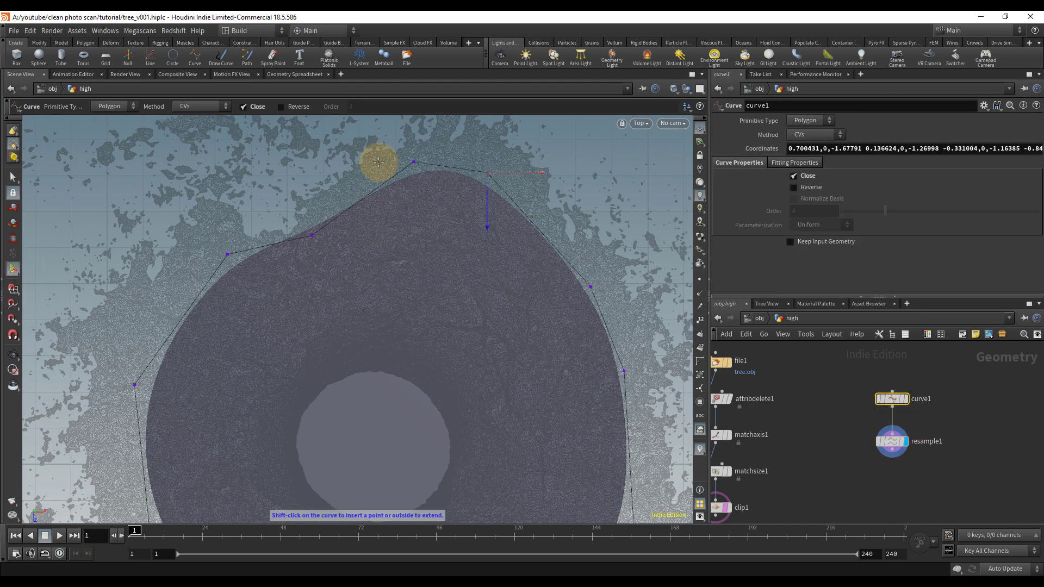
pyautogui.moveTo(489, 174); pyautogui.dragTo(515, 161)
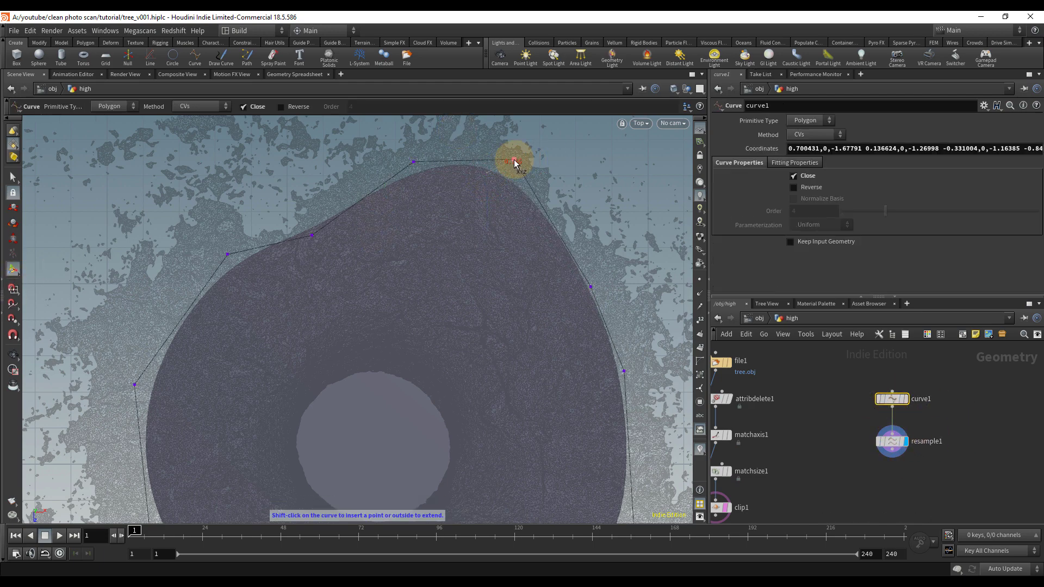
pyautogui.keyDown('alt'); pyautogui.moveTo(626, 288); pyautogui.dragTo(610, 221, button='middle'); pyautogui.keyUp('alt')
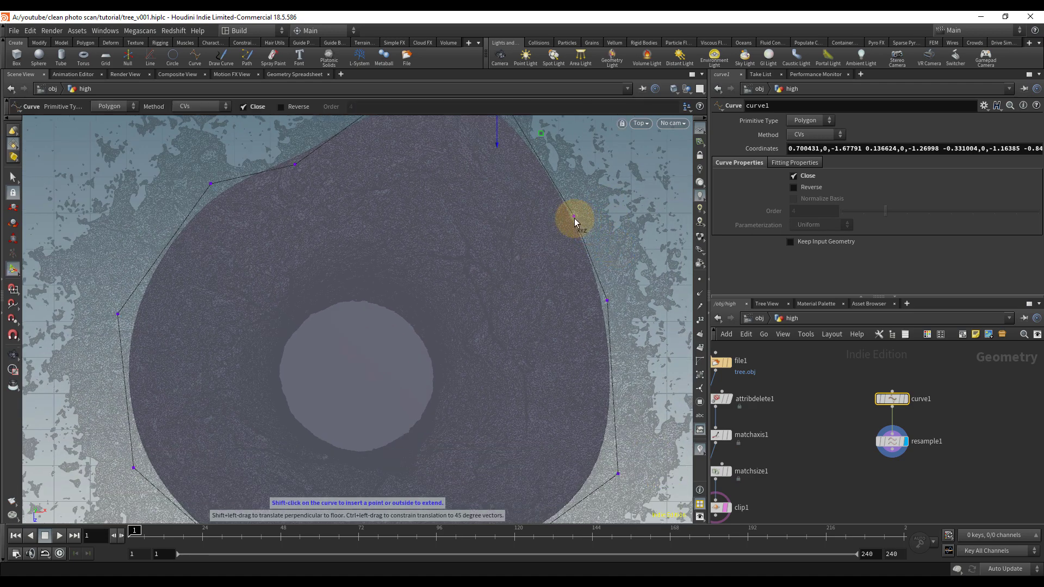
pyautogui.moveTo(576, 218); pyautogui.dragTo(589, 221)
# Step: Move two lower-right points and one lower-left point of the base outline outward to cover more solid ground
pyautogui.scroll(-3, 631, 243)
pyautogui.keyDown('alt'); pyautogui.moveTo(673, 368); pyautogui.dragTo(618, 287, button='middle'); pyautogui.keyUp('alt')
pyautogui.scroll(2, 523, 287)
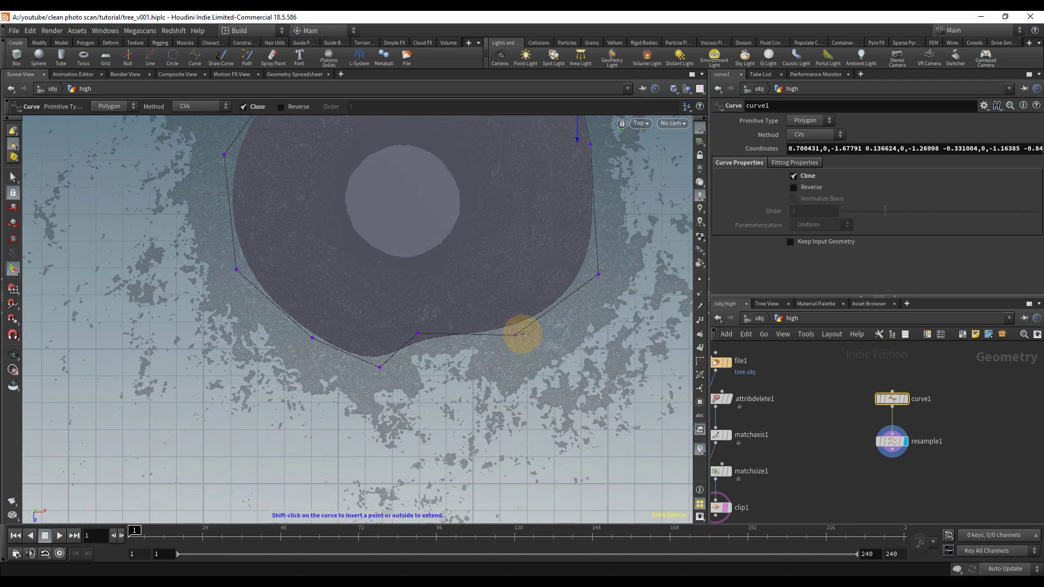
pyautogui.moveTo(518, 341); pyautogui.dragTo(539, 359)
pyautogui.moveTo(599, 275); pyautogui.dragTo(625, 280)
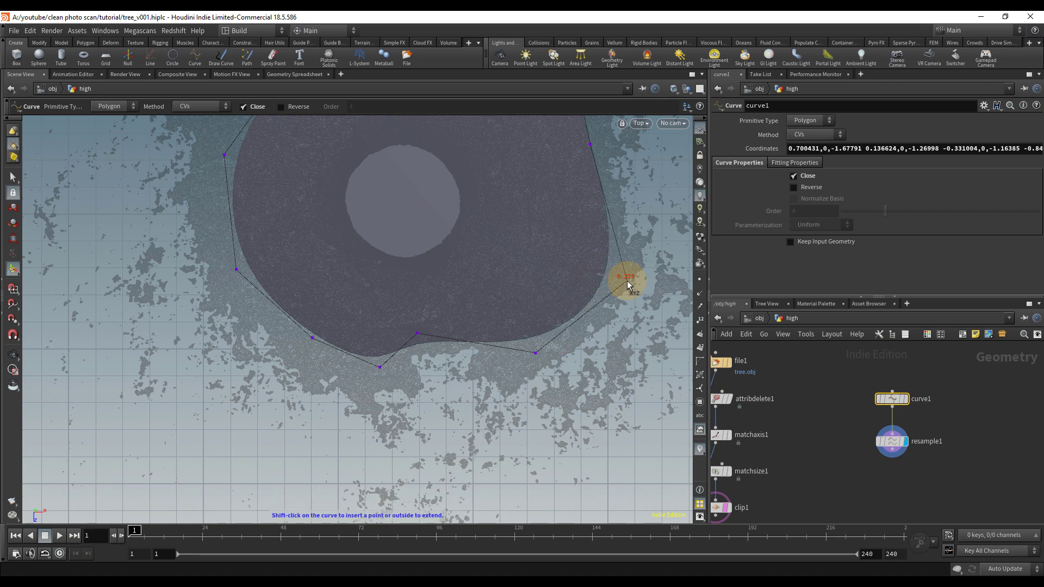
pyautogui.moveTo(312, 337); pyautogui.dragTo(303, 359)
pyautogui.keyDown('alt'); pyautogui.moveTo(472, 233); pyautogui.dragTo(383, 268, button='right'); pyautogui.keyUp('alt')
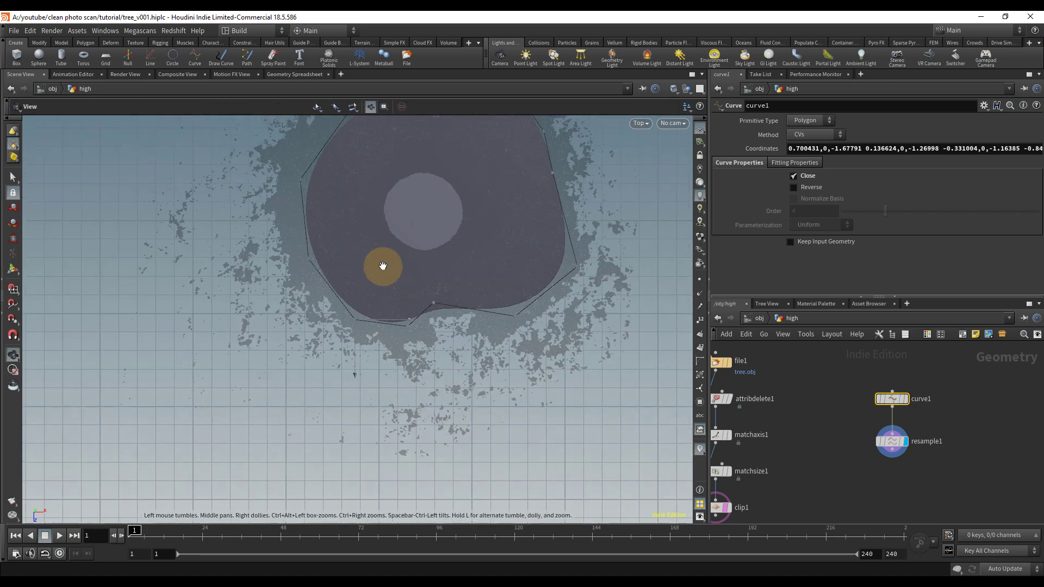
pyautogui.keyDown('alt'); pyautogui.moveTo(493, 254); pyautogui.dragTo(462, 377, button='middle'); pyautogui.keyUp('alt')
# Step: Return to the perspective view, turn off the Clip template, and add and display a PolyExtrude node fed by the Resample node
pyautogui.hotkey('space', '1')
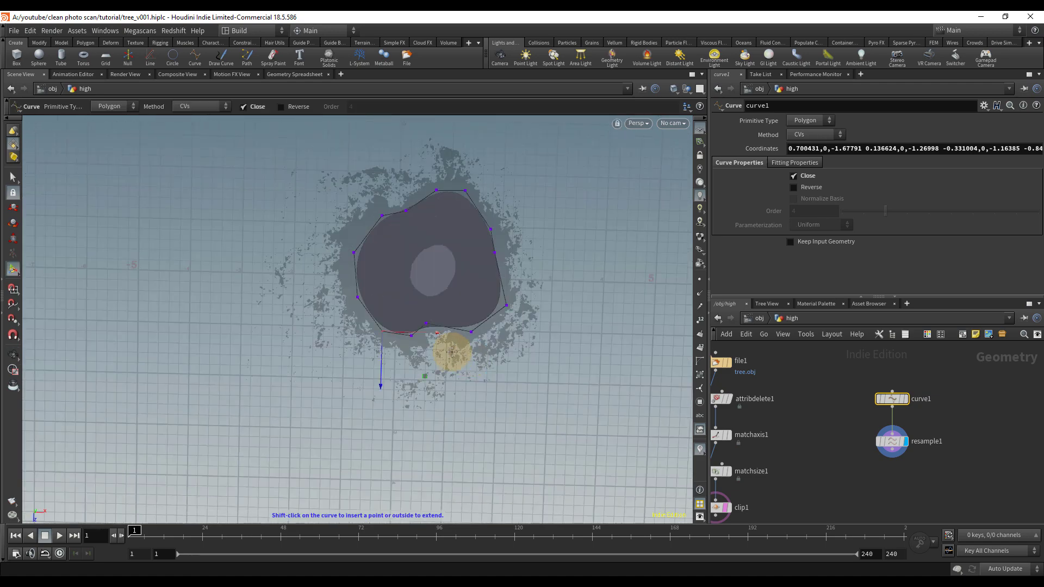
pyautogui.moveTo(464, 373); pyautogui.dragTo(446, 288)
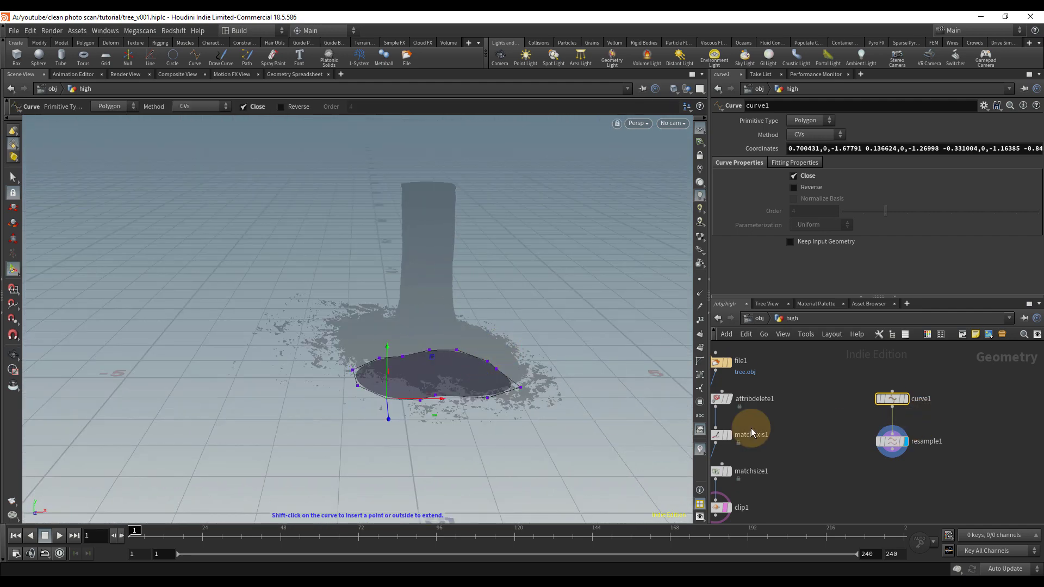
pyautogui.moveTo(807, 508); pyautogui.dragTo(825, 464, button='middle')
pyautogui.click(944, 470)
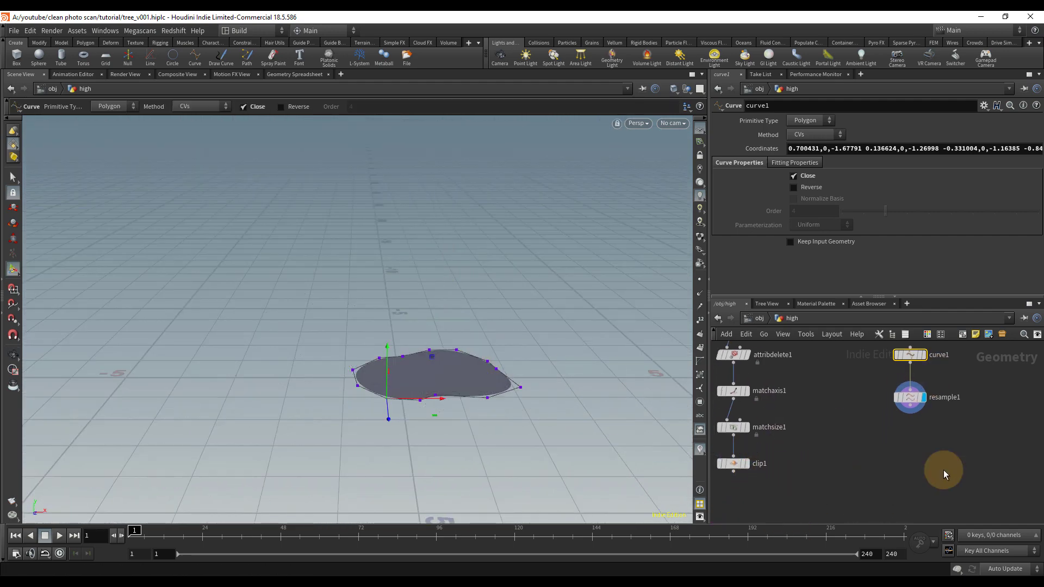
pyautogui.press('Tab')
pyautogui.write('pole')
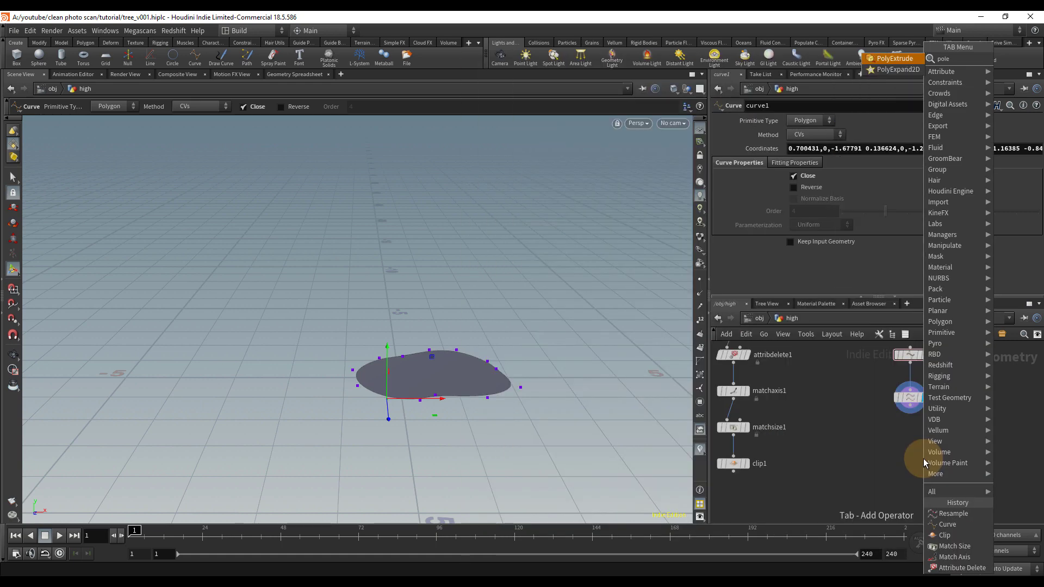
pyautogui.press('Return')
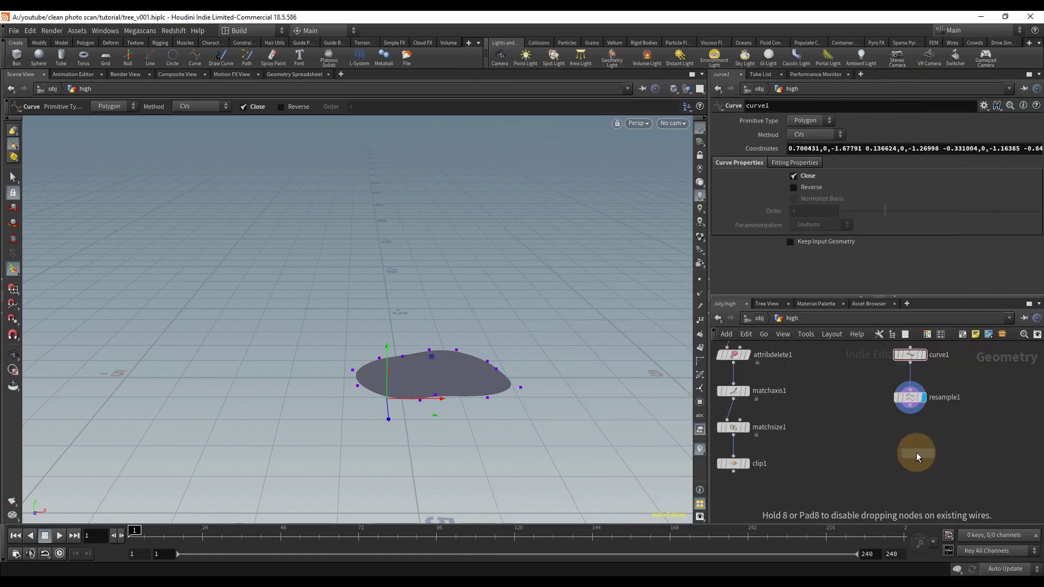
pyautogui.click(914, 453)
pyautogui.moveTo(905, 445); pyautogui.dragTo(911, 407)
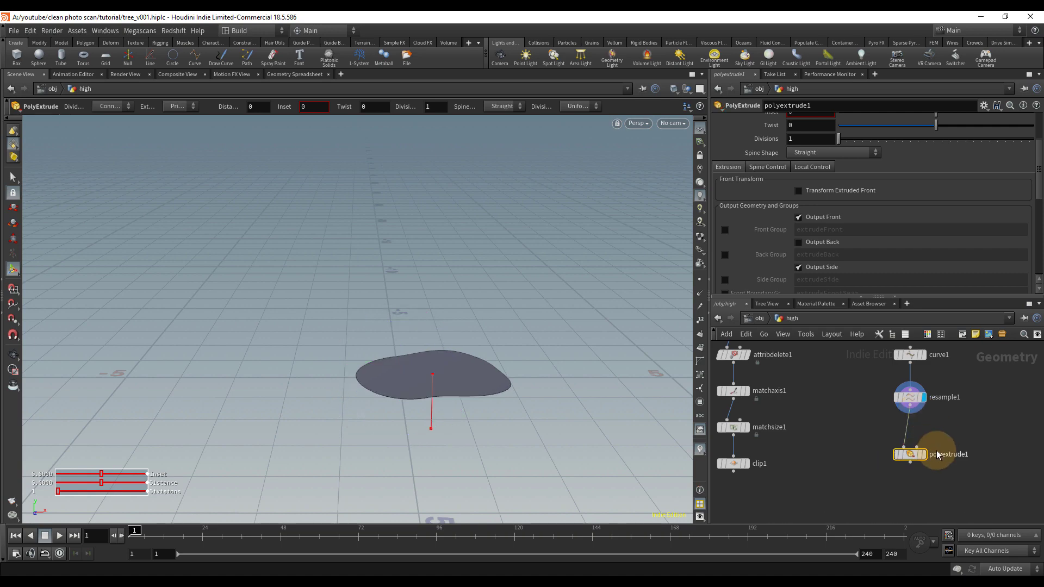
pyautogui.click(924, 454)
# Step: Set the PolyExtrude distance to -1
pyautogui.keyDown('alt'); pyautogui.moveTo(439, 378); pyautogui.dragTo(378, 328); pyautogui.keyUp('alt')
pyautogui.press('Escape')
pyautogui.press('Return')
pyautogui.scroll(3, 848, 204)
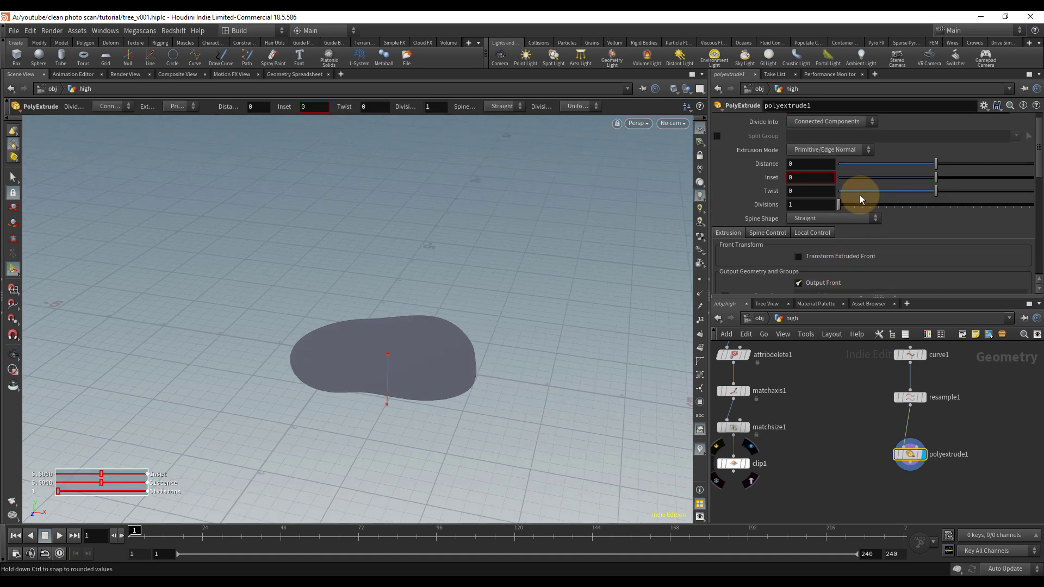
pyautogui.moveTo(917, 164); pyautogui.dragTo(811, 170)
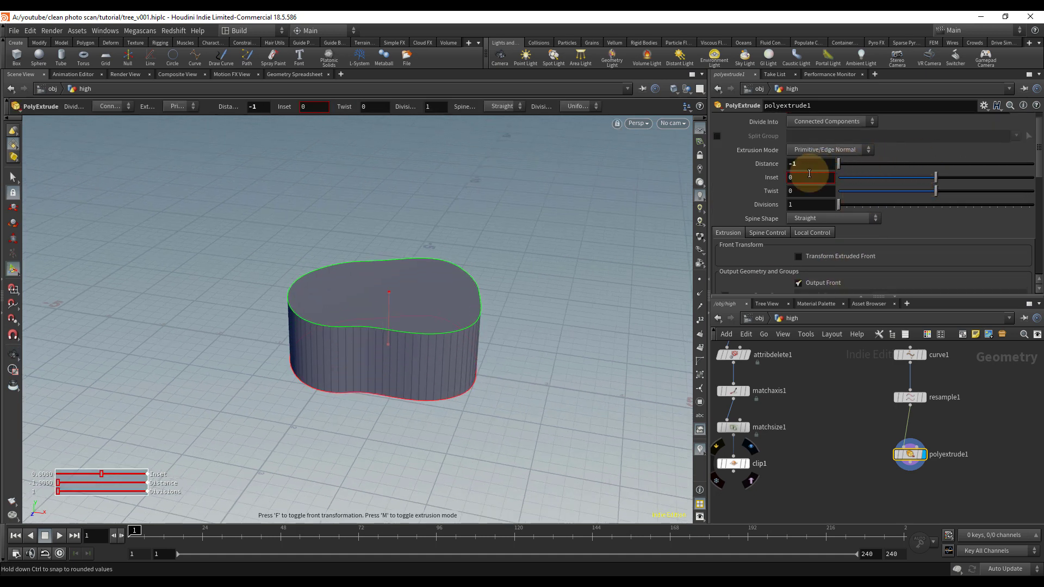
pyautogui.scroll(-4, 795, 446)
pyautogui.scroll(4, 763, 455)
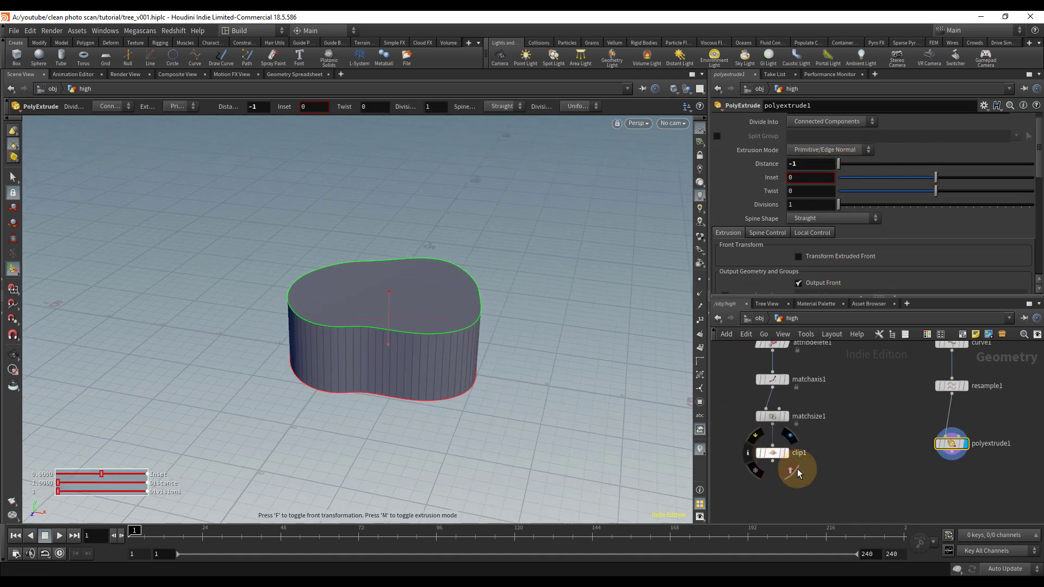
# Step: Template the Clip node for reference and set the PolyExtrude distance to -4 to extrude the outline up around the trunk
pyautogui.click(784, 453)
pyautogui.scroll(-4, 491, 243)
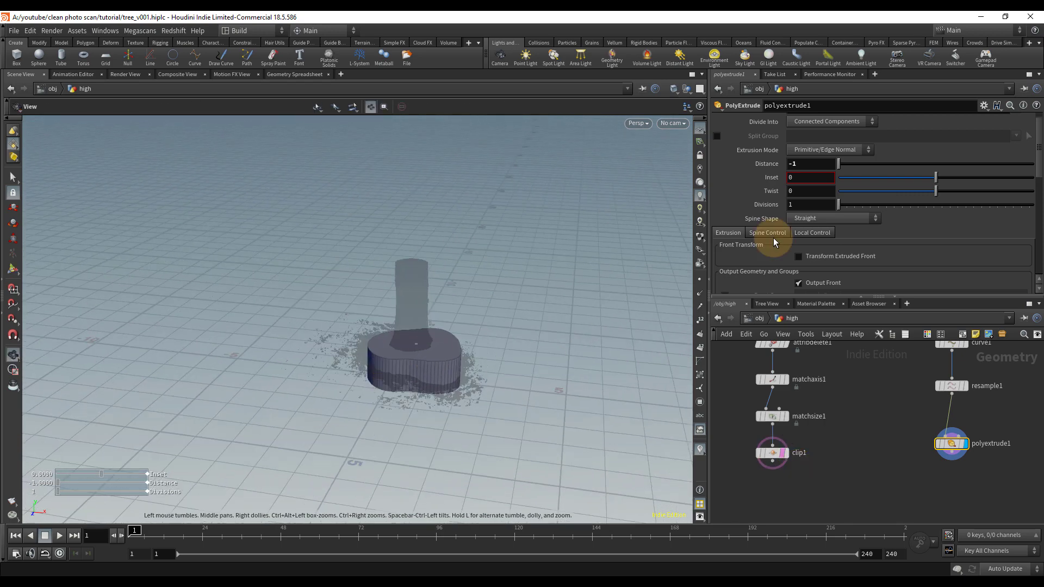
pyautogui.click(813, 164)
pyautogui.moveTo(810, 169); pyautogui.dragTo(670, 191, button='middle')
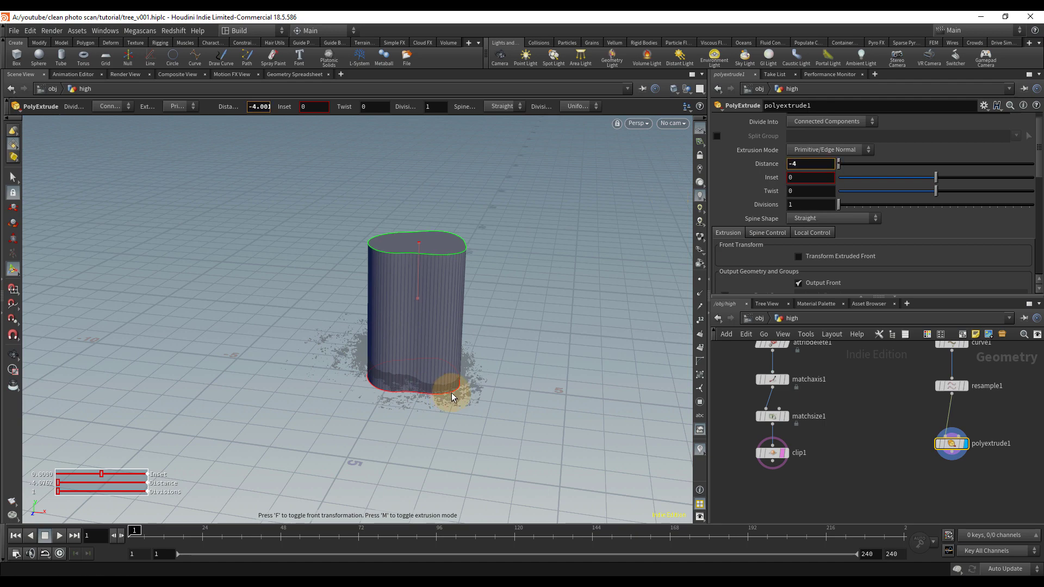
# Step: Fine-tune the height of the extruded outline around the trunk to a distance of about -3.96
pyautogui.press('Escape')
pyautogui.moveTo(462, 322); pyautogui.dragTo(362, 396, button='right')
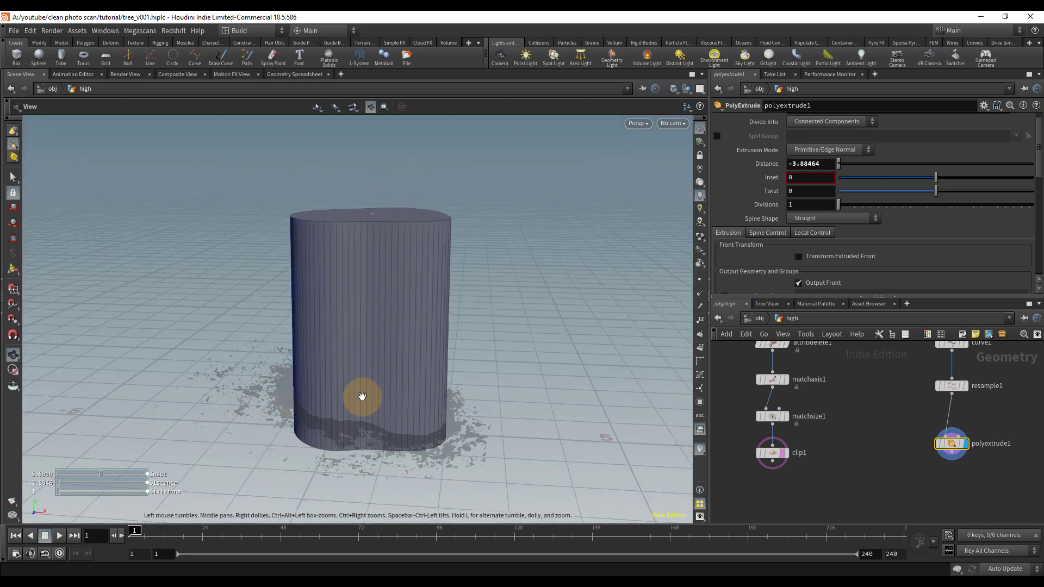
pyautogui.press('Return')
pyautogui.moveTo(406, 324); pyautogui.dragTo(380, 321, button='middle')
pyautogui.moveTo(403, 271)
pyautogui.mouseDown(button='middle')
pyautogui.moveTo(392, 322)
pyautogui.moveTo(404, 266)
pyautogui.mouseUp(button='middle')
# Step: Turn off the Clip template and add a Boolean node with Clip as its first input and PolyExtrude as its second
pyautogui.moveTo(909, 506); pyautogui.dragTo(896, 485, button='middle')
pyautogui.press('Tab')
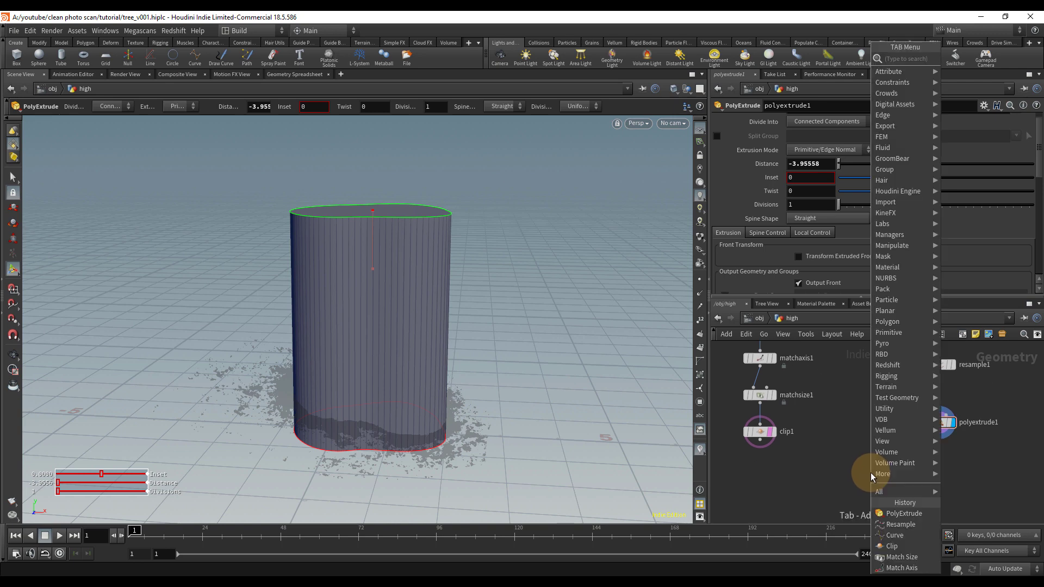
pyautogui.click(770, 432)
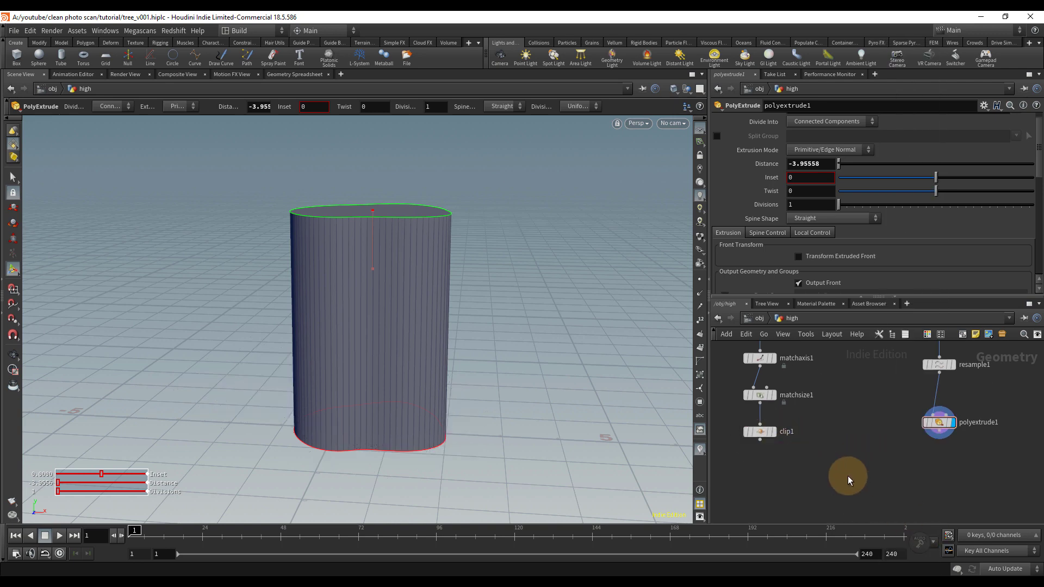
pyautogui.press('Tab')
pyautogui.write('bool')
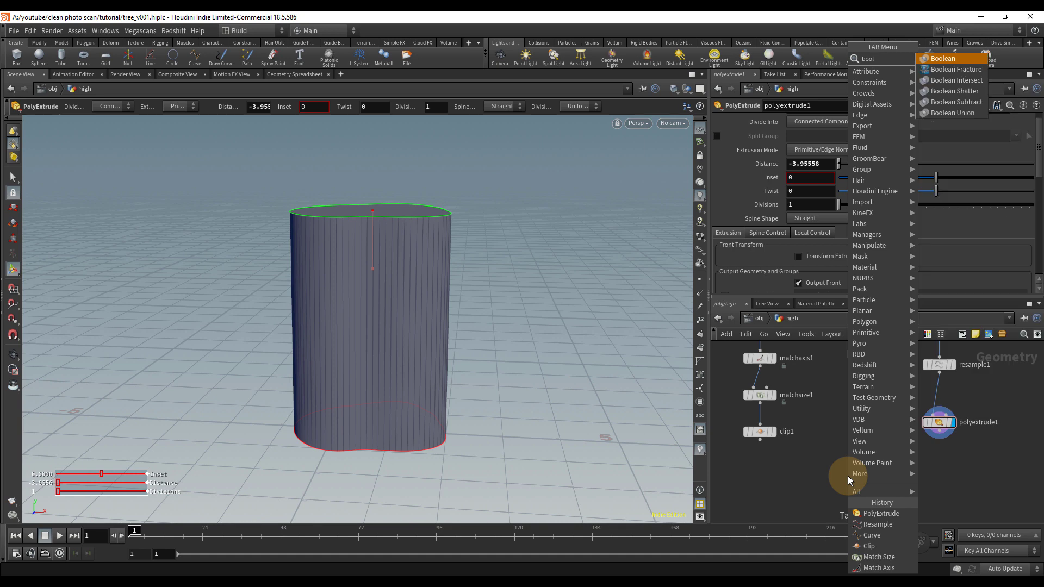
pyautogui.press('Return')
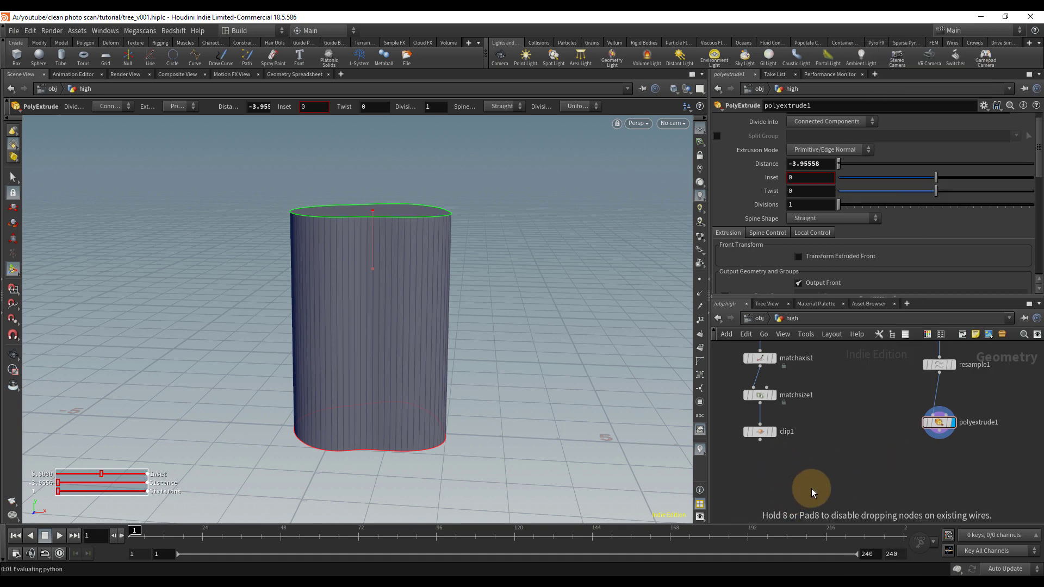
pyautogui.click(811, 489)
pyautogui.click(818, 480)
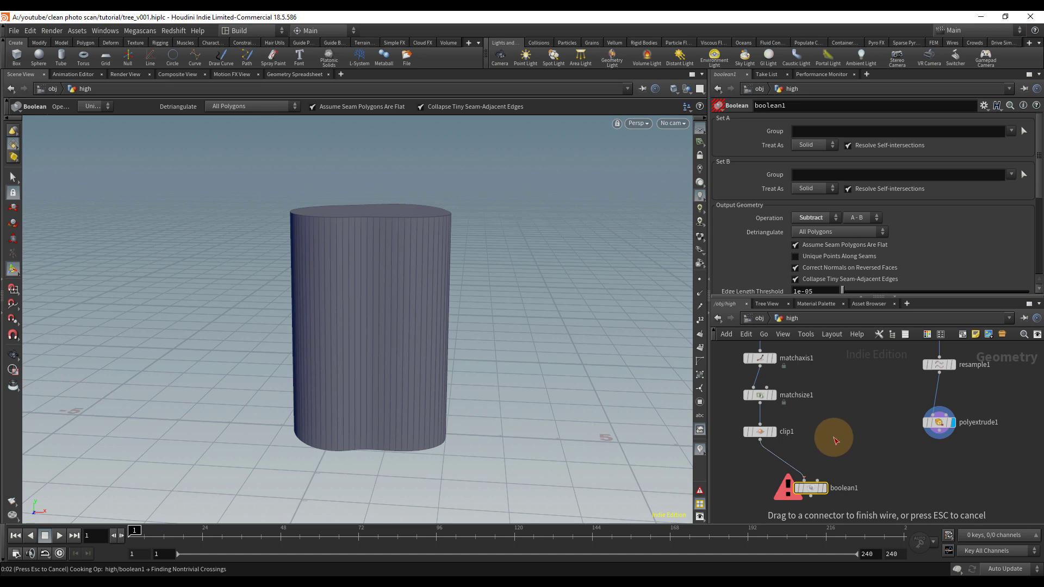
pyautogui.click(815, 481)
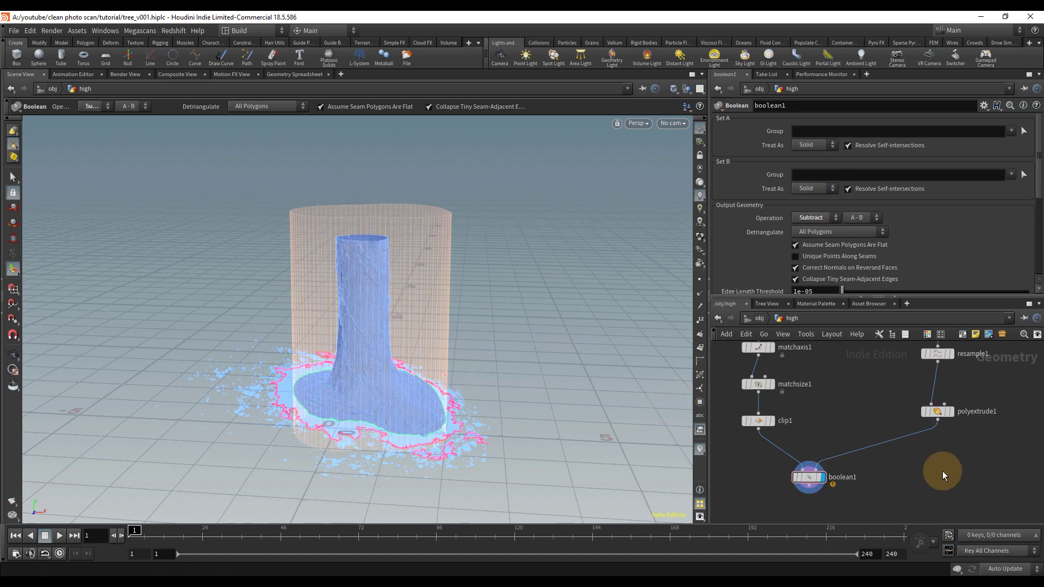
# Step: Add a Null node fed by the Boolean node and display it
pyautogui.scroll(-2, 897, 457)
pyautogui.press('Tab')
pyautogui.write('nu')
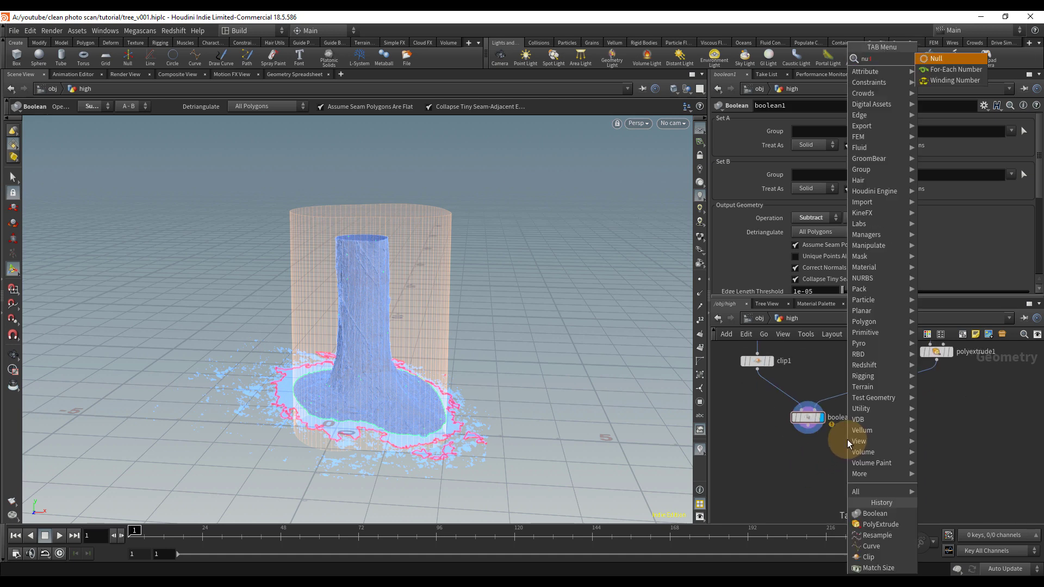
pyautogui.press('Return')
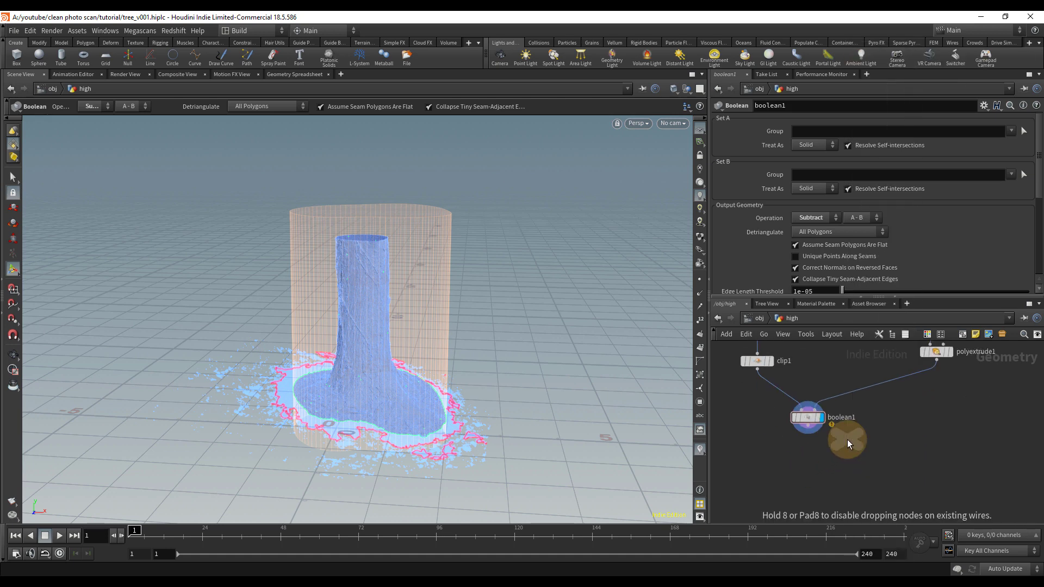
pyautogui.click(810, 462)
pyautogui.scroll(1, 820, 447)
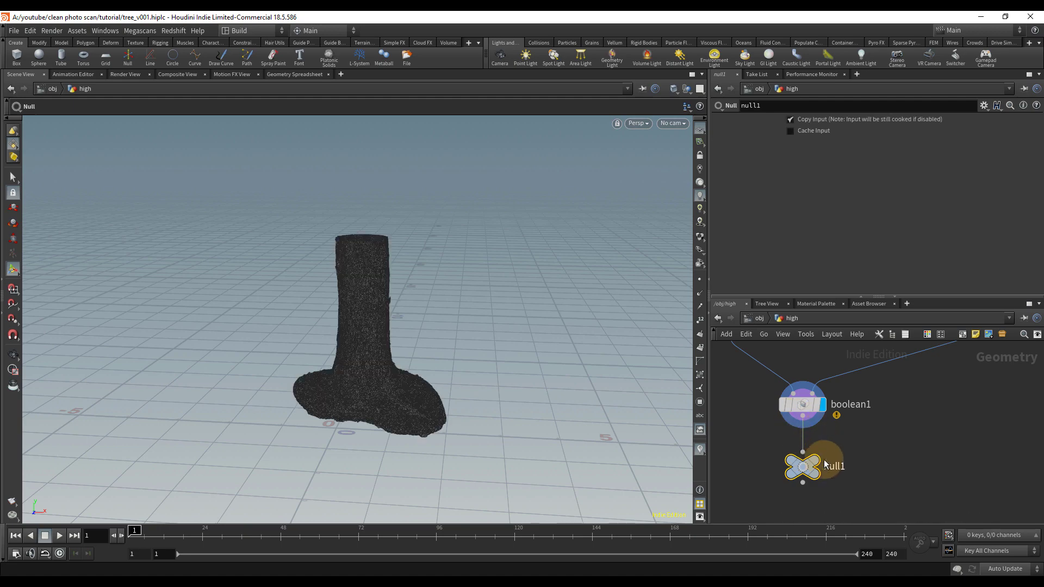
pyautogui.click(831, 449)
# Step: Examine the trimmed trunk and the cut edge of the ground base up close and from above
pyautogui.press('Escape')
pyautogui.scroll(5, 401, 350)
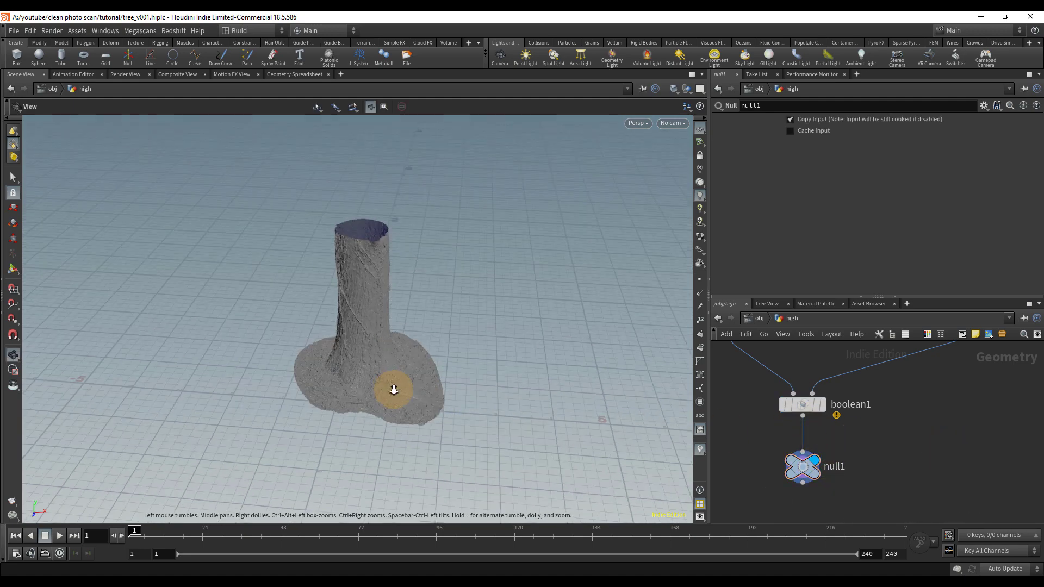
pyautogui.scroll(1, 477, 432)
pyautogui.press('Return')
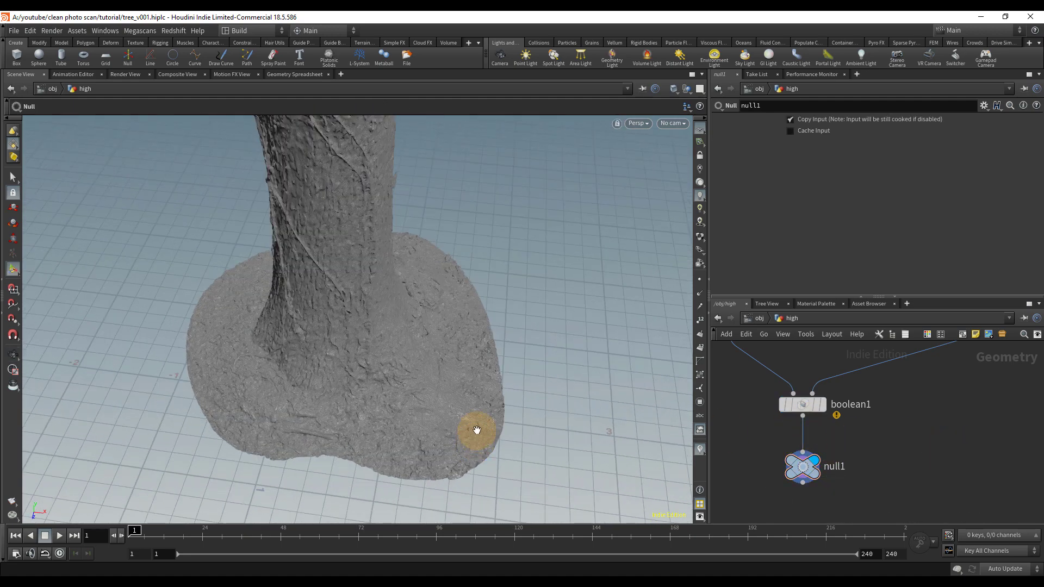
pyautogui.press('Escape')
pyautogui.scroll(-3, 484, 283)
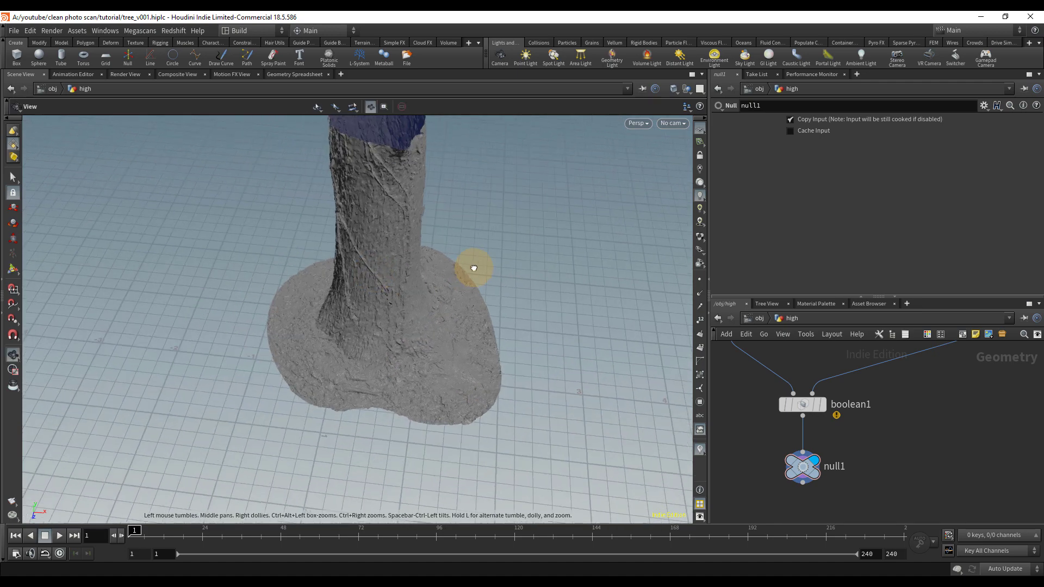
pyautogui.moveTo(473, 268); pyautogui.dragTo(486, 225)
pyautogui.moveTo(475, 239); pyautogui.dragTo(442, 323, button='middle')
pyautogui.press('Return')
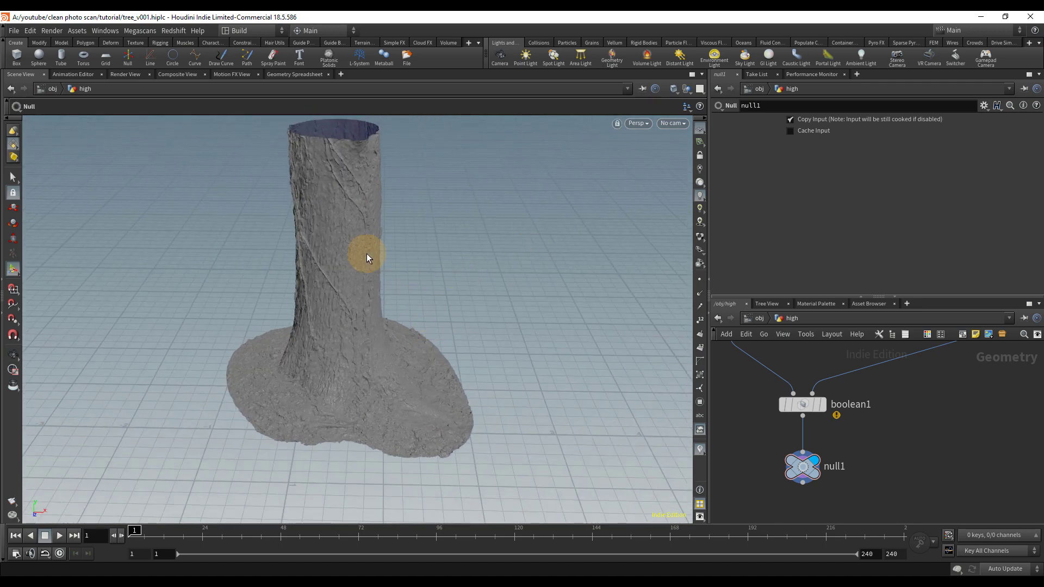
pyautogui.press('Escape')
pyautogui.moveTo(412, 204)
pyautogui.mouseDown()
pyautogui.moveTo(405, 249)
pyautogui.moveTo(405, 191)
pyautogui.mouseUp()
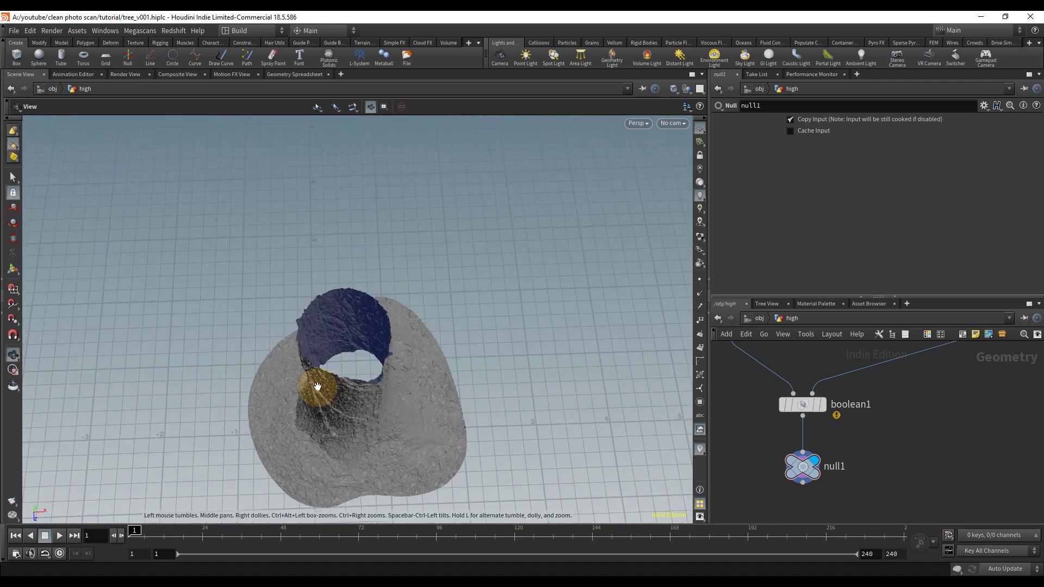
pyautogui.moveTo(423, 379); pyautogui.dragTo(468, 357)
# Step: Insert a Labs Delete Small Parts node between the Boolean and Null nodes
pyautogui.moveTo(947, 480); pyautogui.dragTo(932, 442, button='middle')
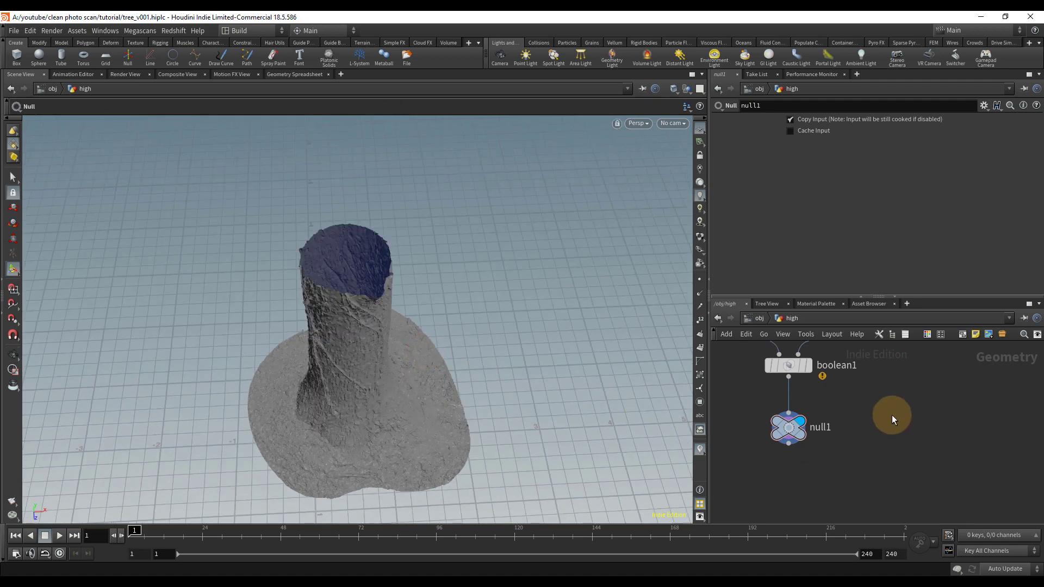
pyautogui.press('Tab')
pyautogui.write('laba')
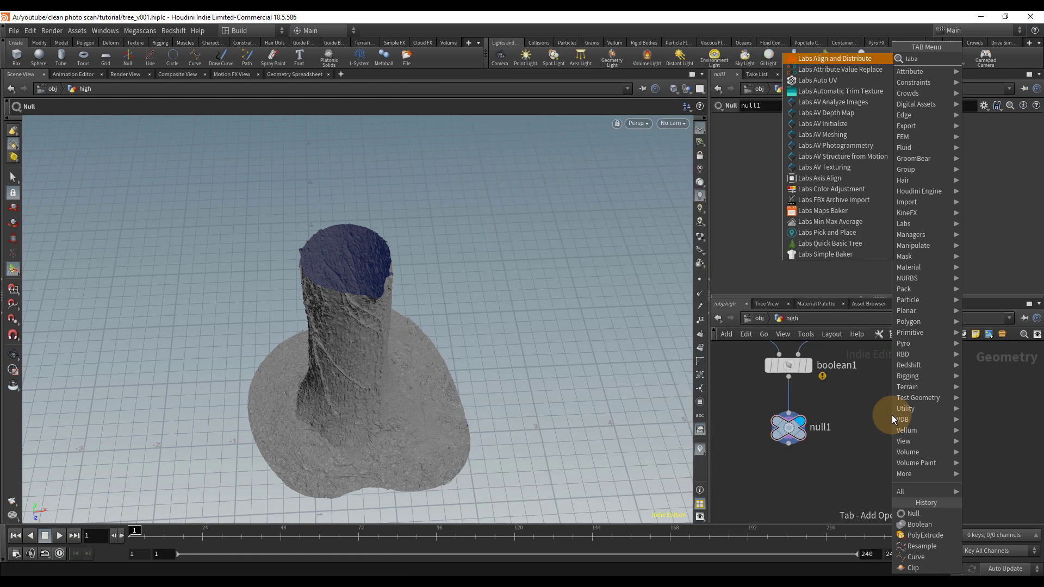
pyautogui.press('BackSpace')
pyautogui.write('de')
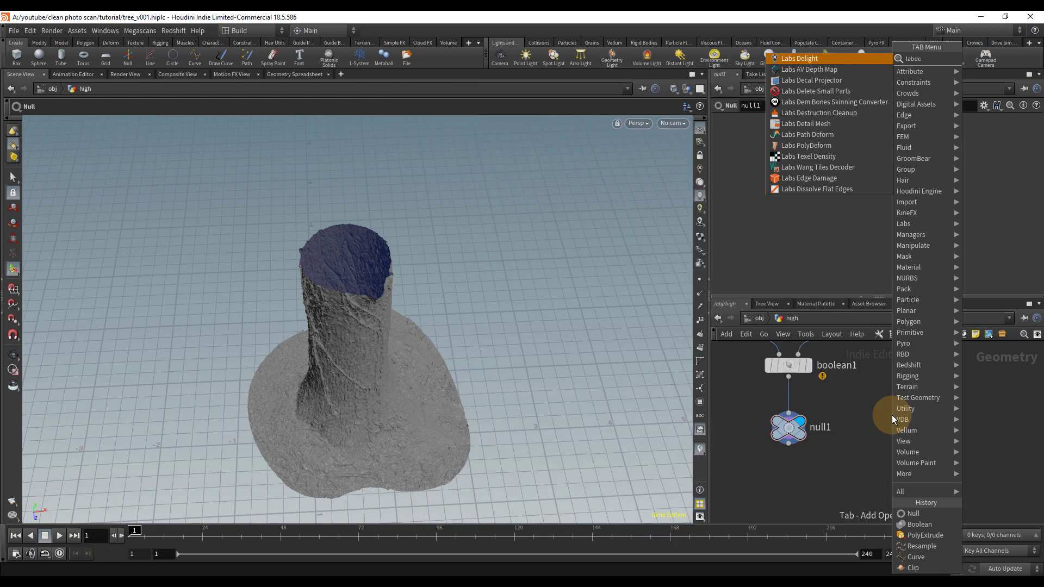
pyautogui.click(791, 90)
pyautogui.click(861, 417)
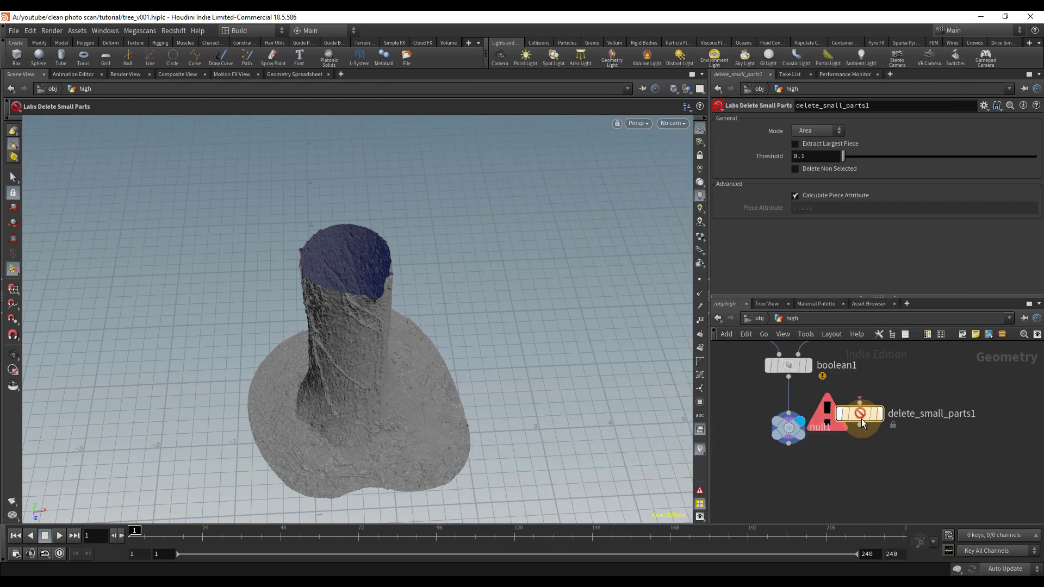
pyautogui.scroll(2, 861, 416)
pyautogui.moveTo(861, 417); pyautogui.dragTo(752, 387)
# Step: Display the Delete Small Parts node and enable Extract Largest Piece to keep only the main tree mesh
pyautogui.click(785, 383)
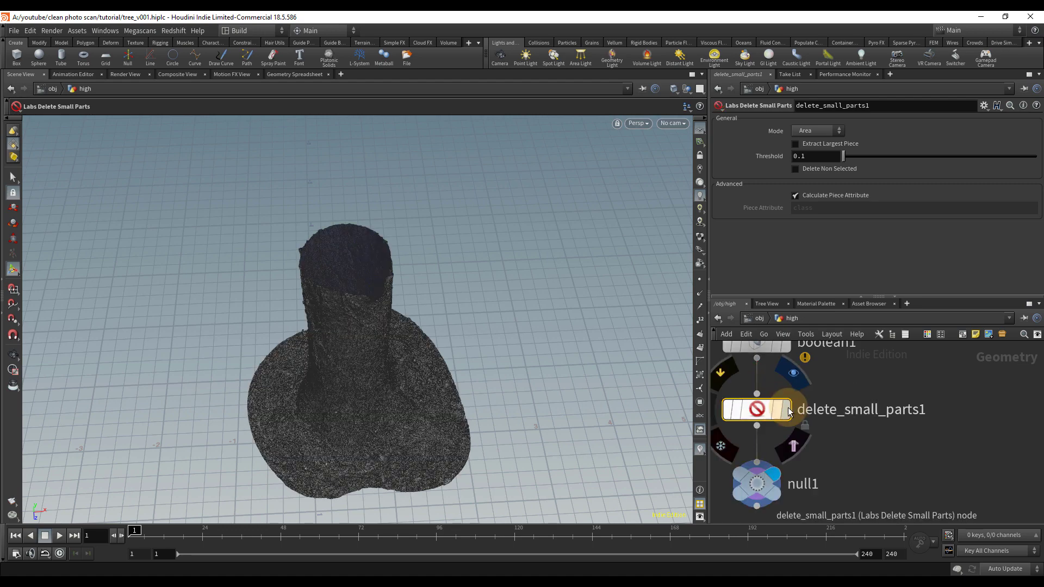
pyautogui.click(856, 143)
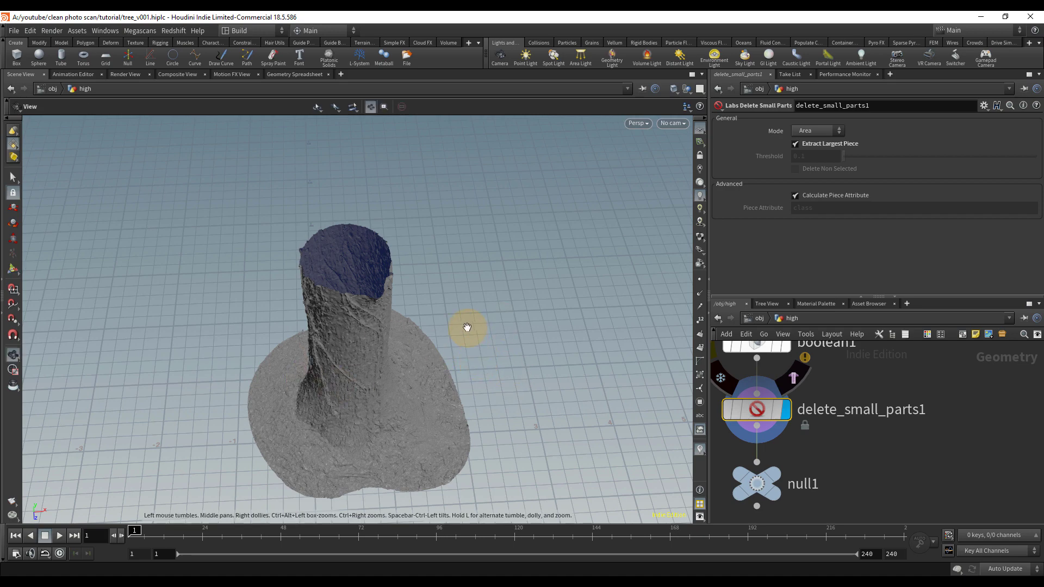
pyautogui.keyDown('alt'); pyautogui.moveTo(467, 328); pyautogui.dragTo(480, 266); pyautogui.keyUp('alt')
# Step: Move the Null node down, then insert and display a Normal node between Delete Small Parts and the Null
pyautogui.moveTo(975, 466); pyautogui.dragTo(975, 440, button='middle')
pyautogui.moveTo(747, 456); pyautogui.dragTo(747, 498)
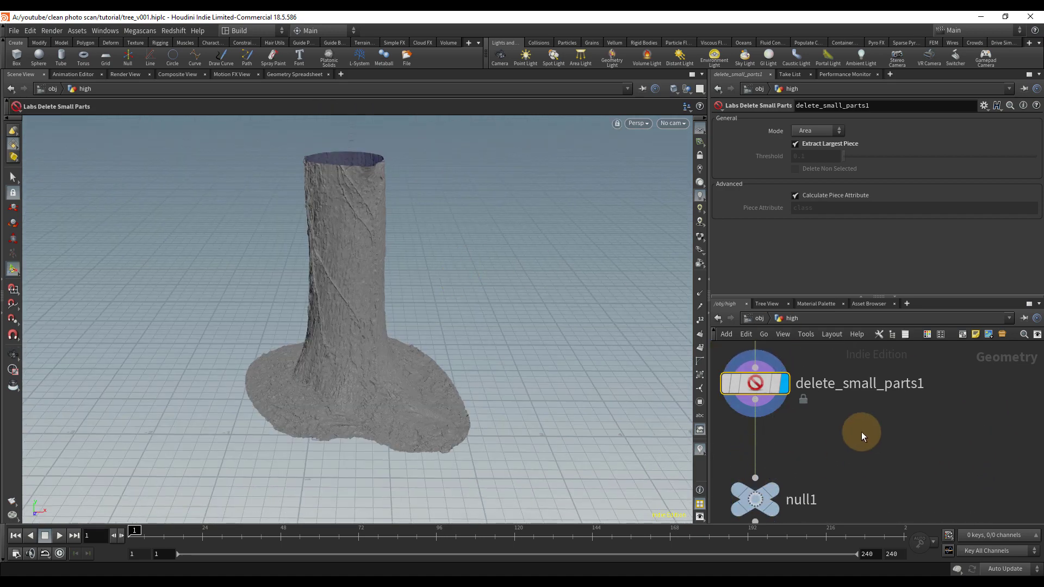
pyautogui.scroll(-1, 860, 432)
pyautogui.moveTo(861, 432)
pyautogui.mouseDown(button='middle')
pyautogui.moveTo(866, 412)
pyautogui.moveTo(858, 484)
pyautogui.moveTo(867, 448)
pyautogui.mouseUp(button='middle')
pyautogui.press('Tab')
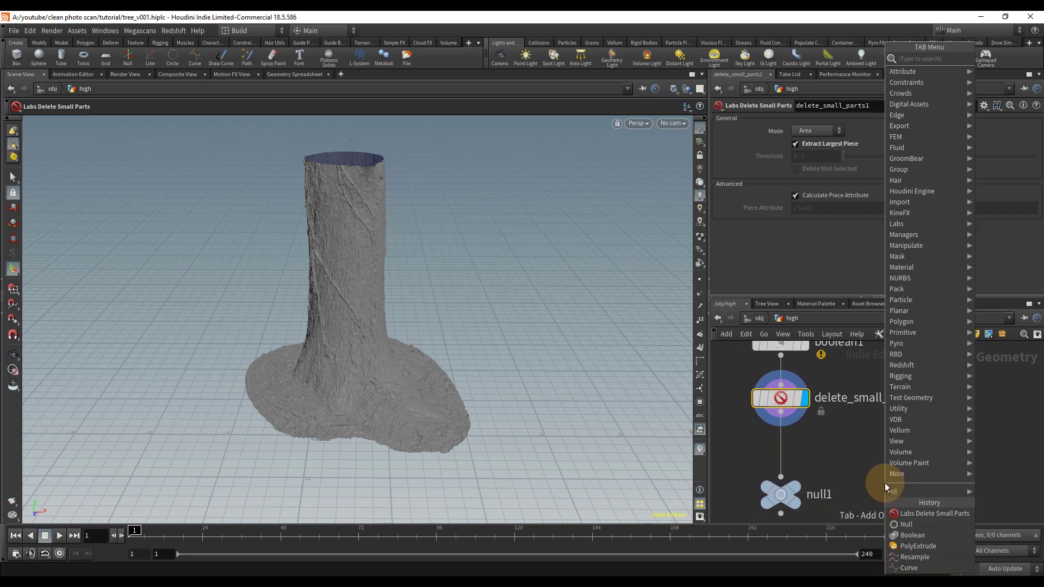
pyautogui.write('norm')
pyautogui.press('Return')
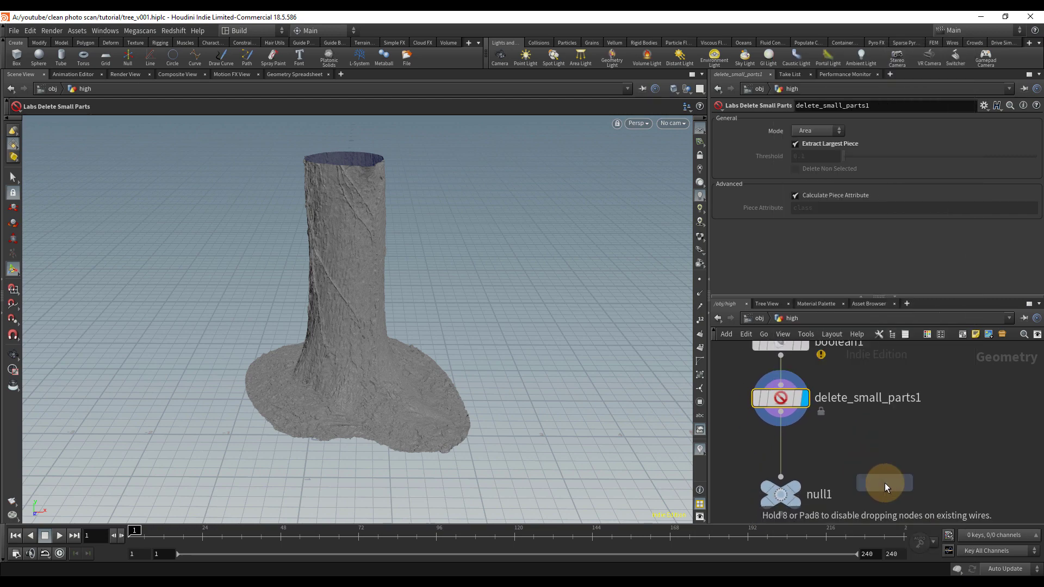
pyautogui.click(778, 445)
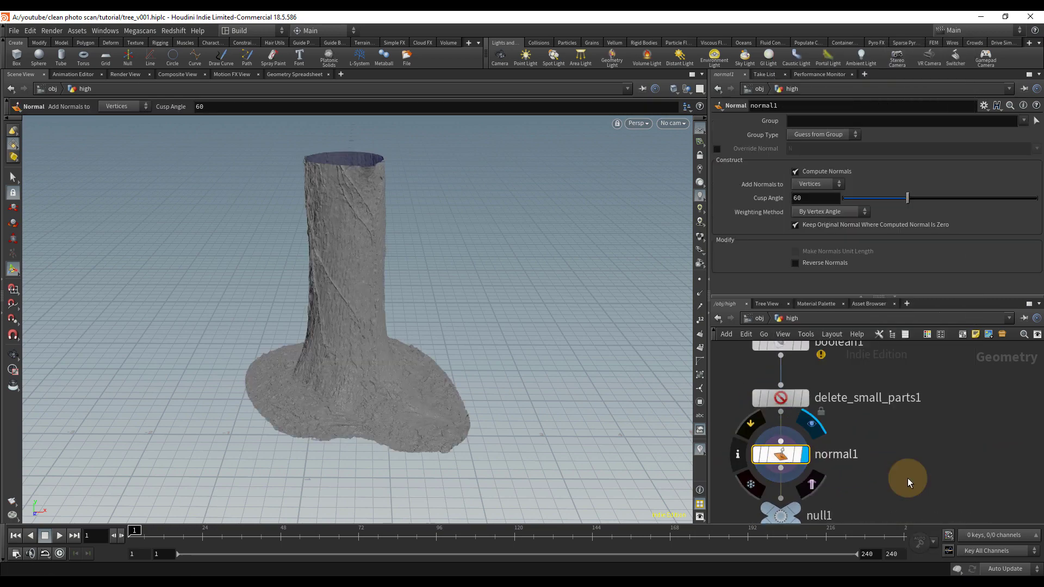
# Step: Rename the Null node at the end of the chain as render
pyautogui.moveTo(920, 482); pyautogui.dragTo(906, 398, button='middle')
pyautogui.click(823, 432)
pyautogui.write('rend')
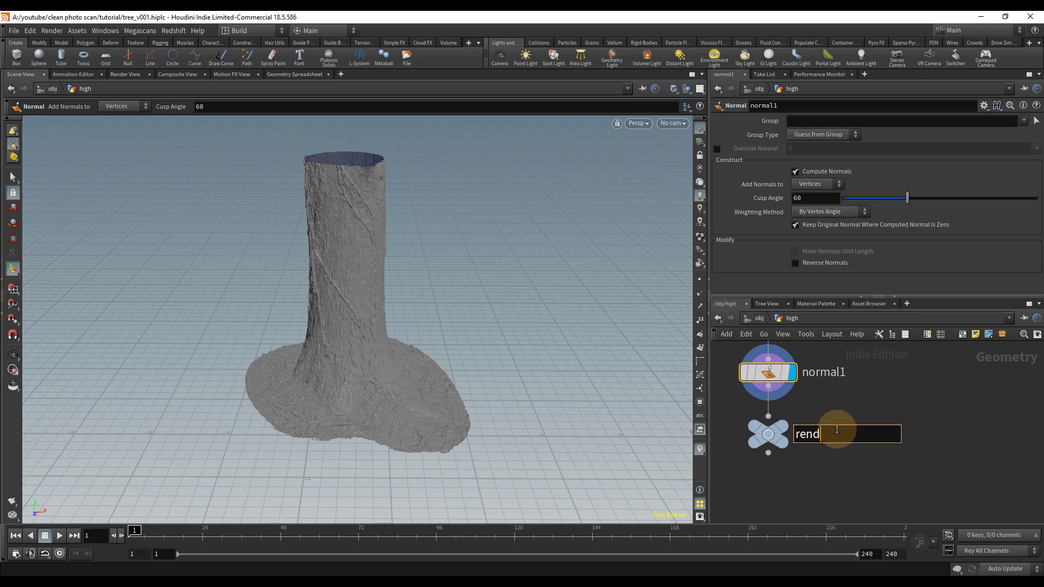
pyautogui.write('er')
pyautogui.press('Return')
pyautogui.scroll(-5, 855, 438)
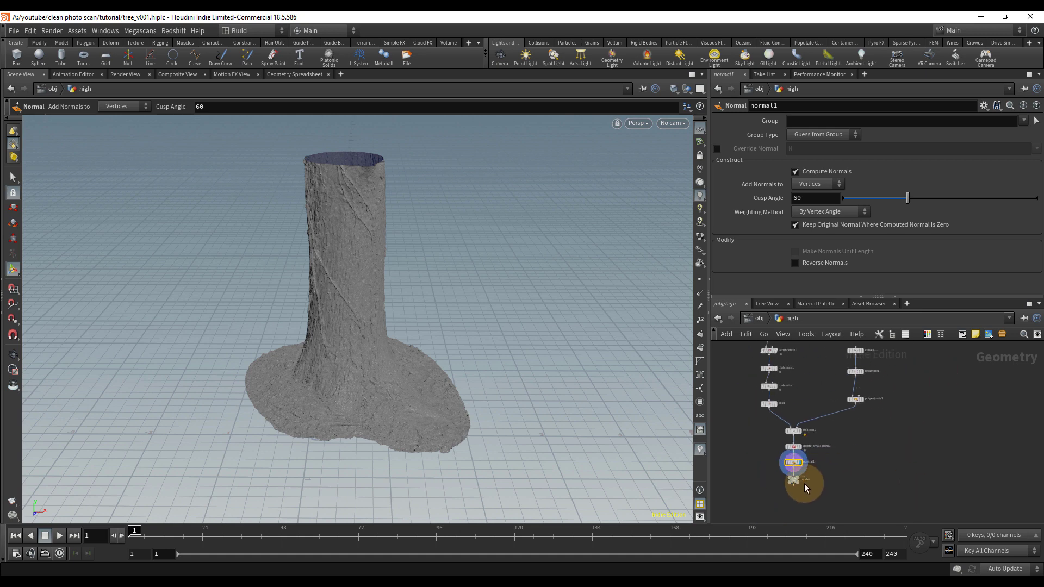
pyautogui.scroll(3, 805, 486)
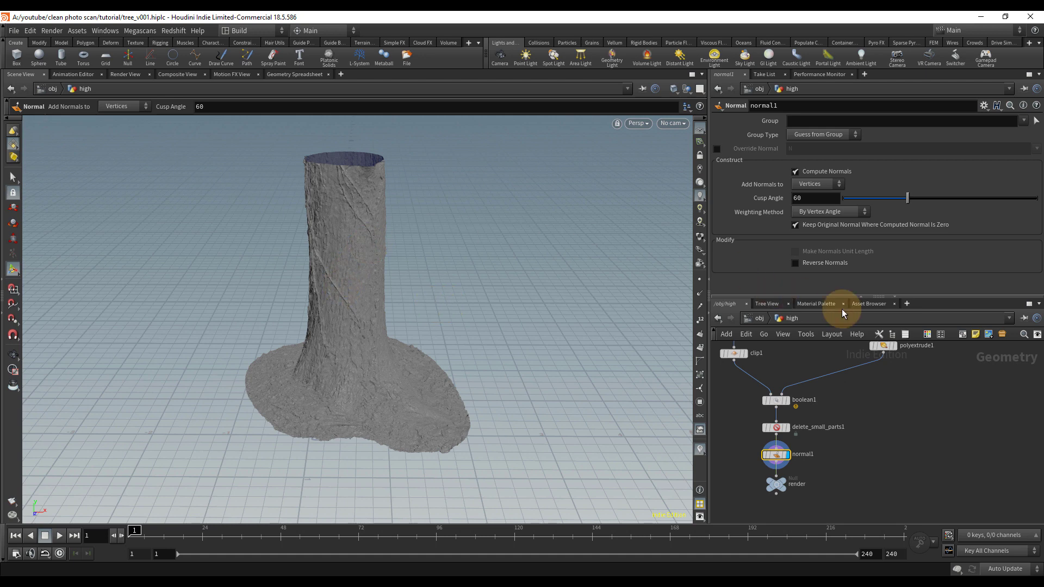
# Step: Create a Principled Shader material in the scene and name it high_mtl
pyautogui.click(817, 304)
pyautogui.moveTo(756, 351); pyautogui.dragTo(920, 378)
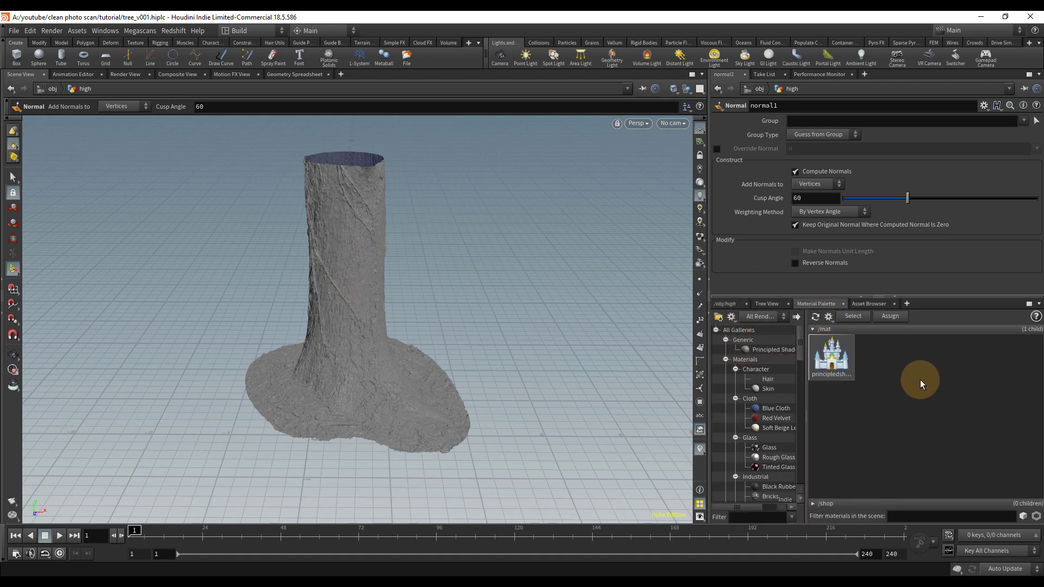
pyautogui.click(845, 365)
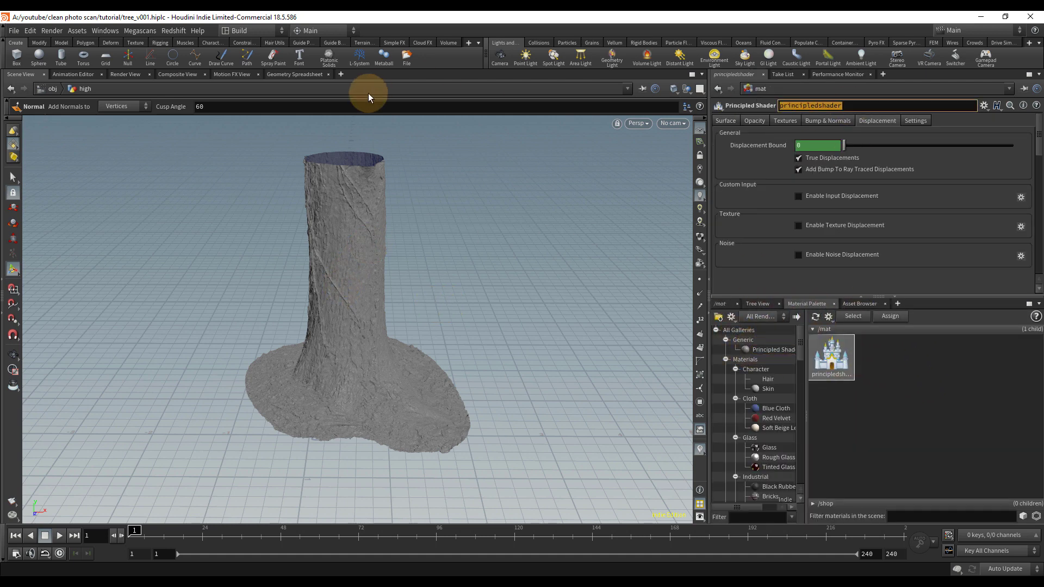
pyautogui.write('high_mtl')
pyautogui.press('Return')
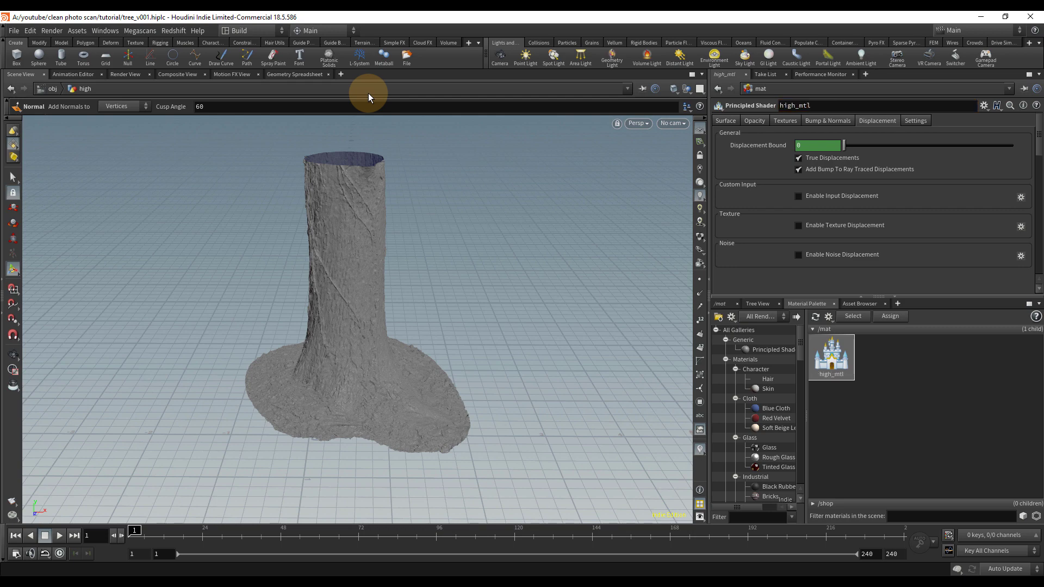
# Step: Set the high_mtl base color to pure white (1, 1, 1)
pyautogui.click(727, 121)
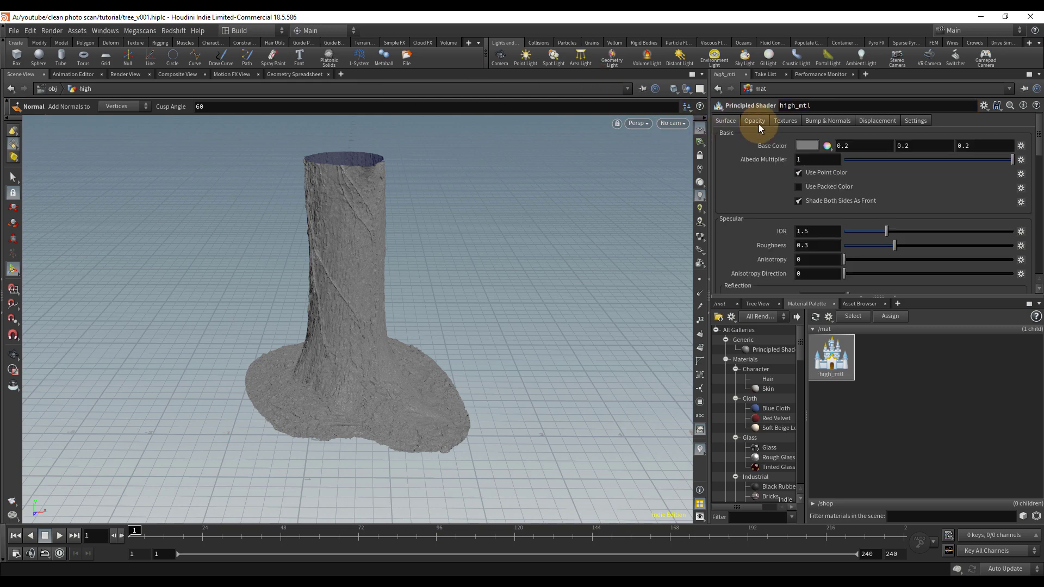
pyautogui.click(809, 145)
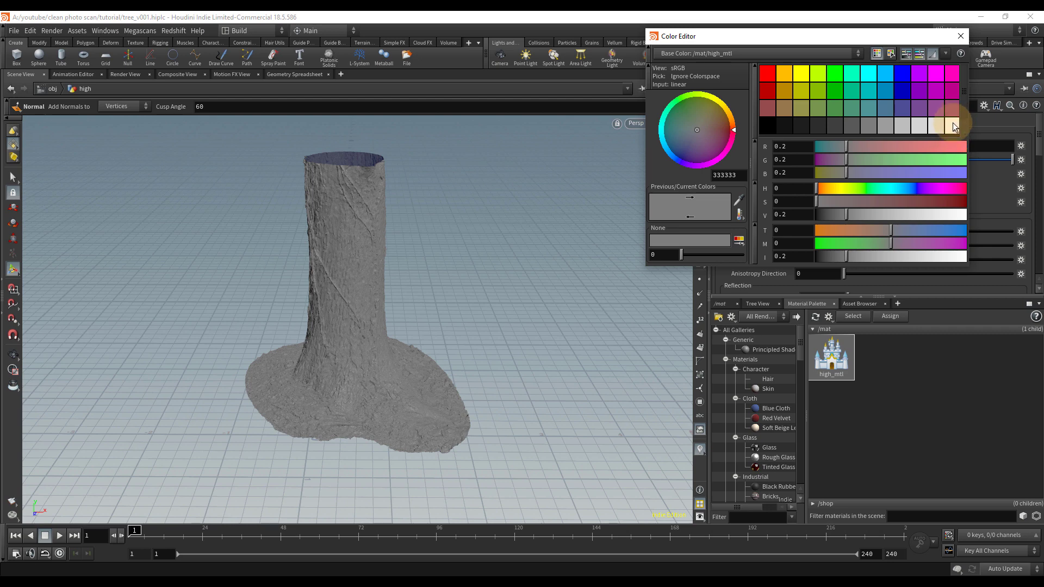
pyautogui.click(954, 125)
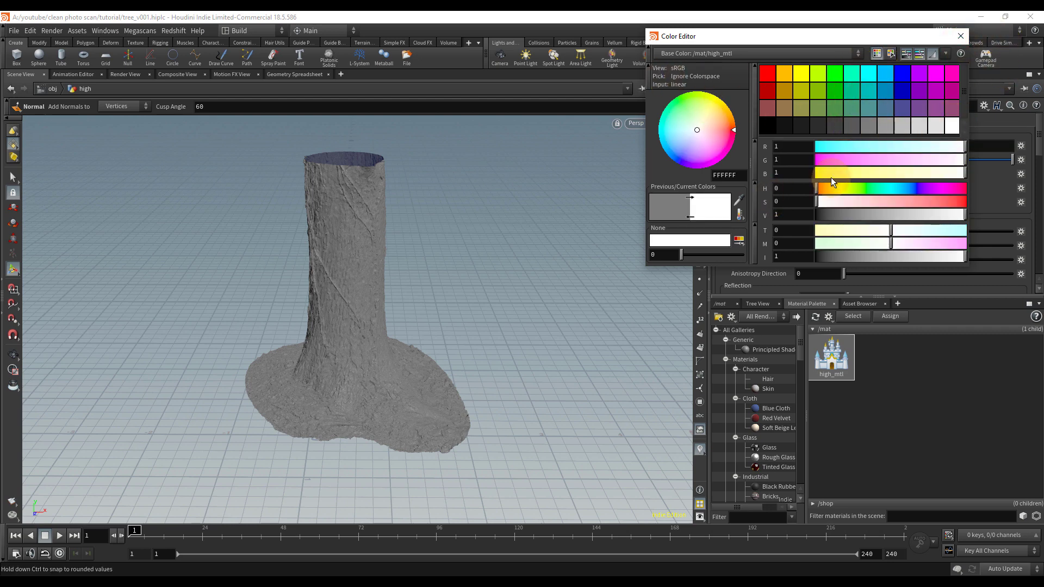
pyautogui.click(961, 36)
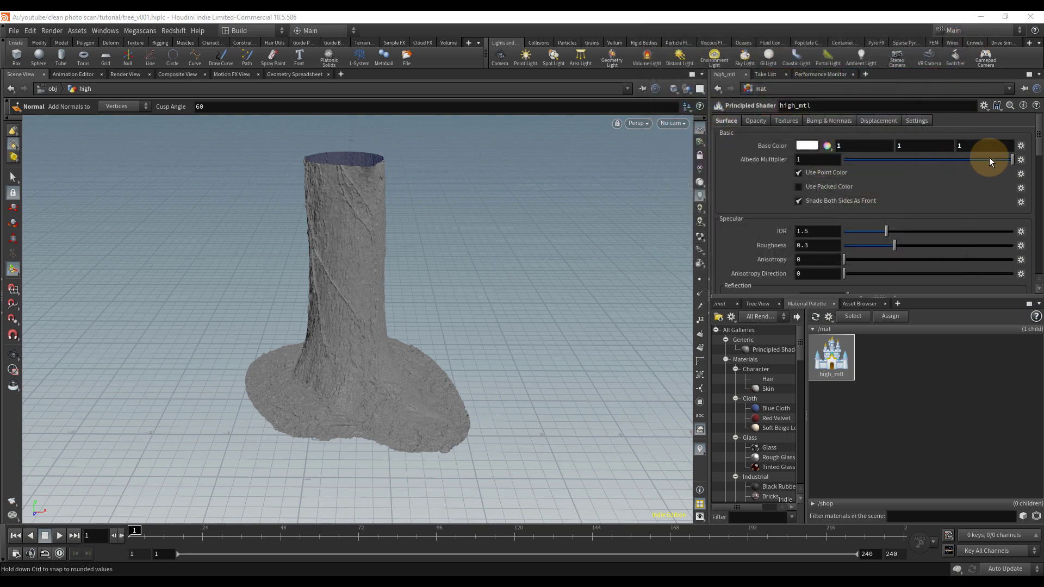
# Step: Enable the base color texture on high_mtl and load tree.png from the clean photo scan folder
pyautogui.click(786, 120)
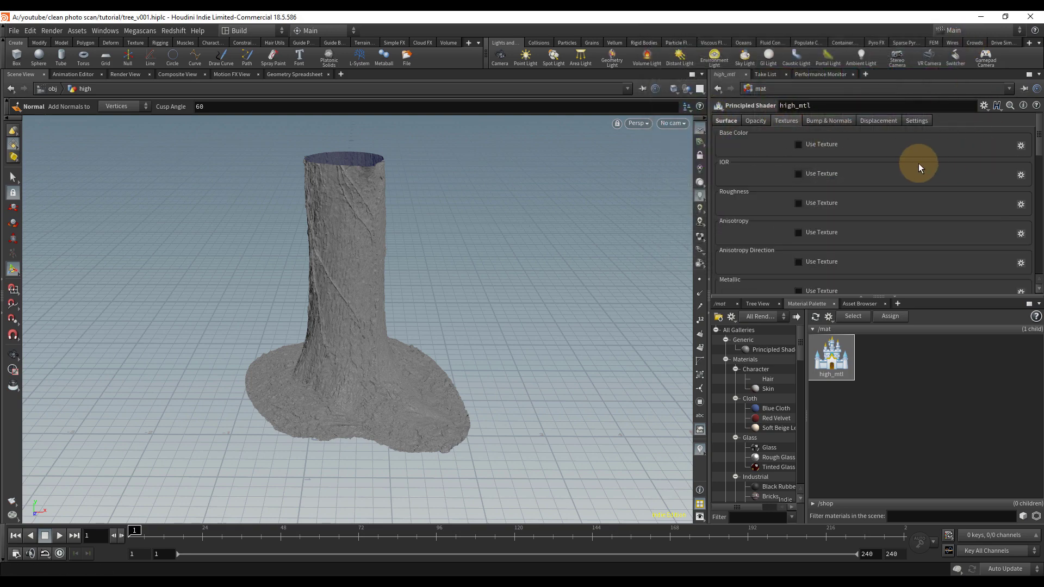
pyautogui.click(824, 145)
pyautogui.click(1008, 160)
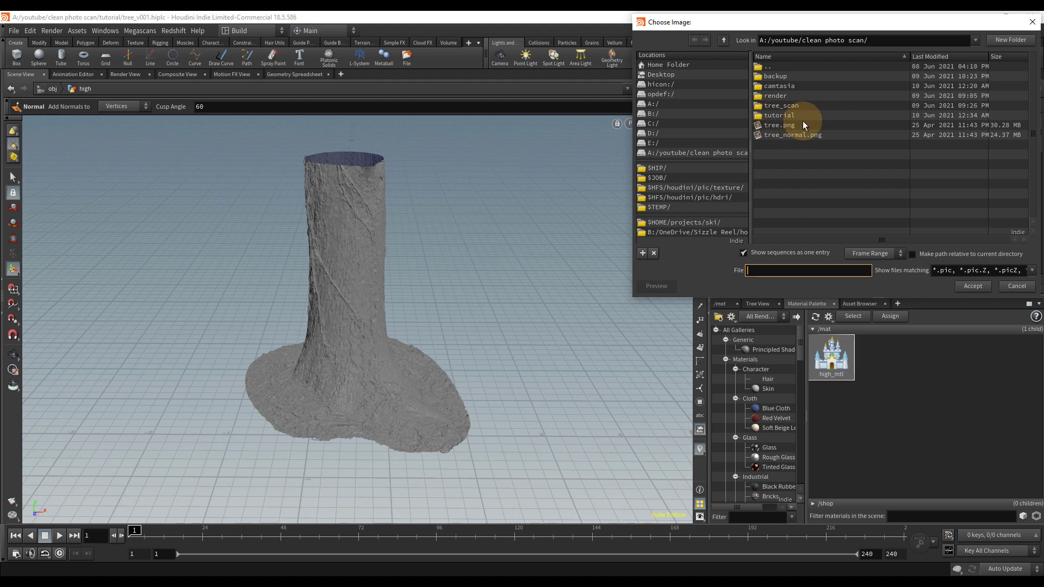
pyautogui.doubleClick(799, 123)
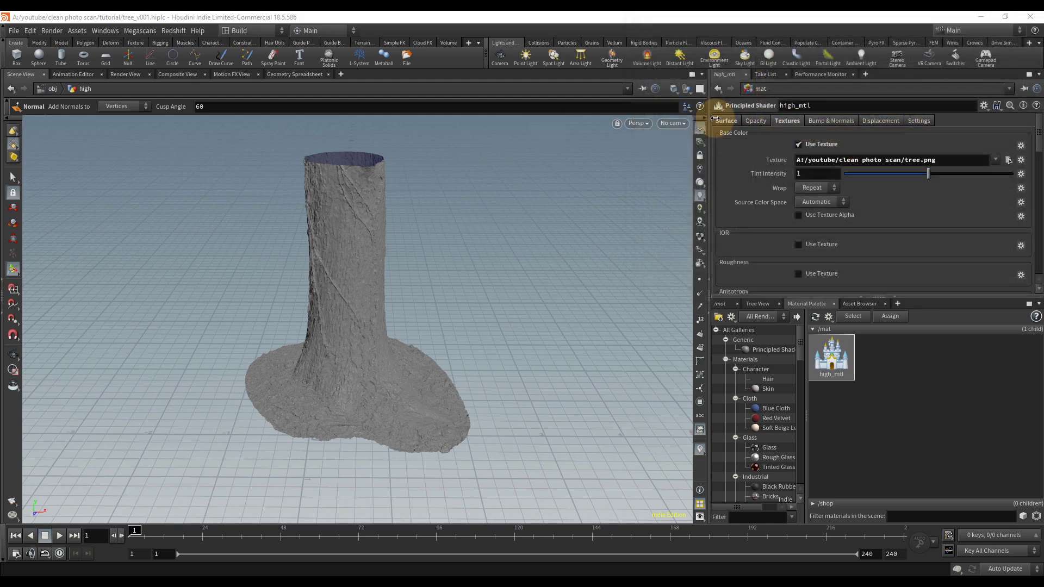
# Step: Assign high_mtl to the tree in the viewport and turn on material display to check the bark texture
pyautogui.moveTo(841, 377); pyautogui.dragTo(361, 299)
pyautogui.click(700, 236)
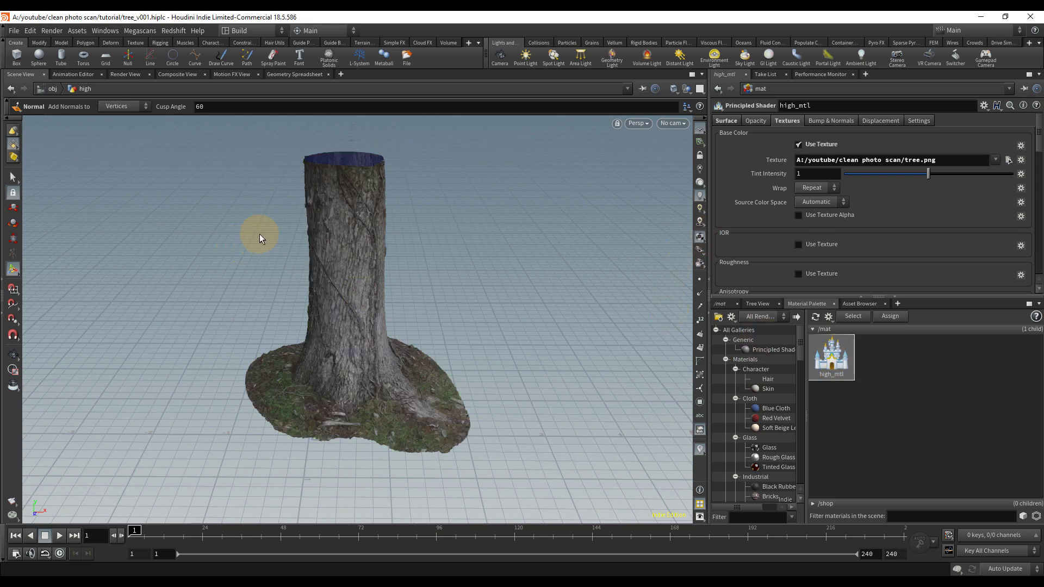
pyautogui.keyDown('alt'); pyautogui.moveTo(342, 270); pyautogui.dragTo(515, 243, button='right'); pyautogui.keyUp('alt')
pyautogui.moveTo(515, 242)
pyautogui.keyDown('alt'); pyautogui.mouseDown()
pyautogui.moveTo(455, 252)
pyautogui.moveTo(511, 242)
pyautogui.mouseUp(); pyautogui.keyUp('alt')
# Step: Enable the base normal map on high_mtl and load tree_normal.png as its texture
pyautogui.click(835, 121)
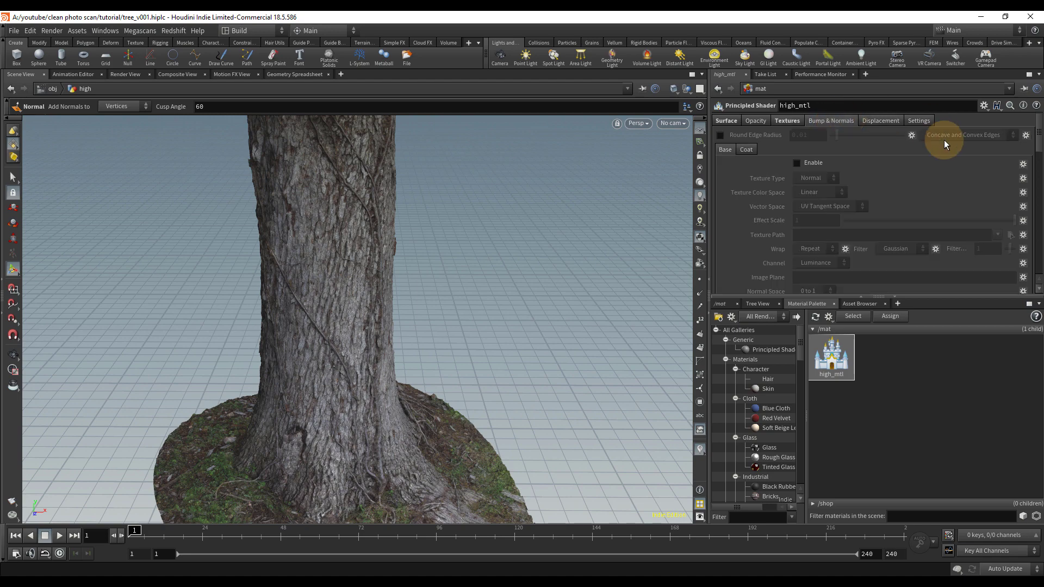
pyautogui.click(814, 168)
pyautogui.click(1011, 235)
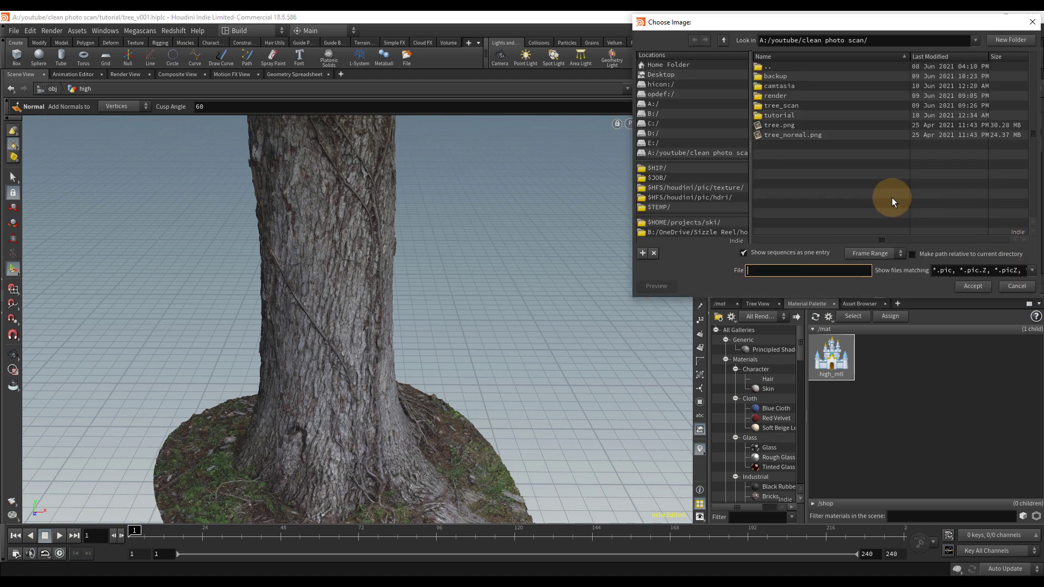
pyautogui.doubleClick(798, 135)
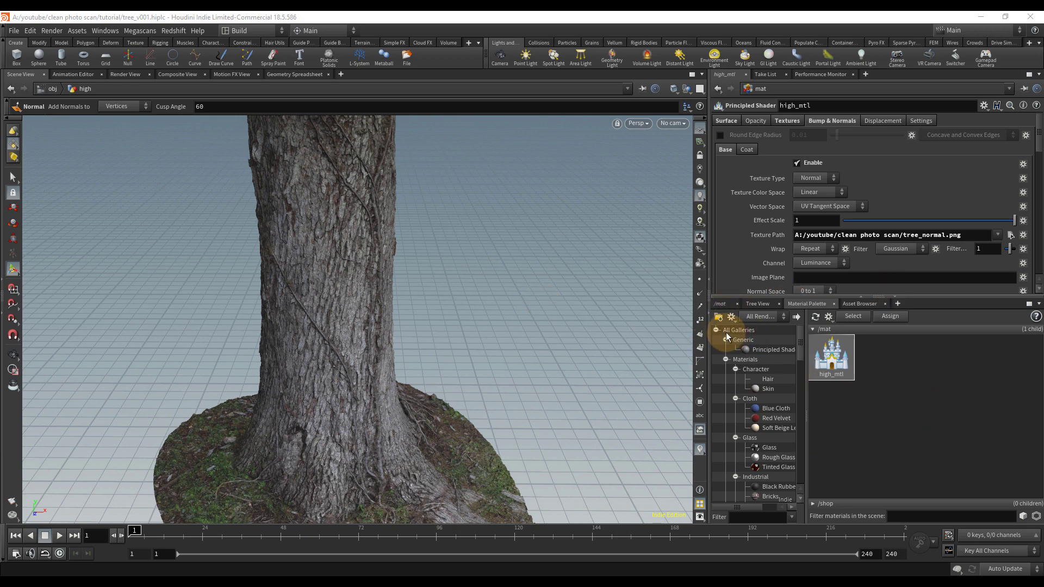
# Step: Return to the high object's geometry network and examine the textured tree and its original UV layout
pyautogui.click(722, 302)
pyautogui.click(807, 318)
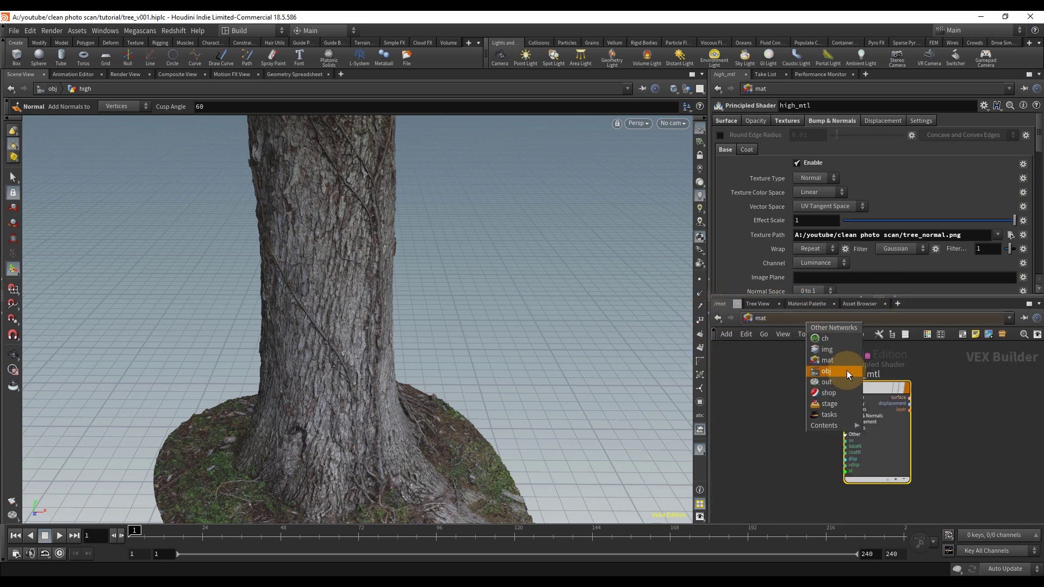
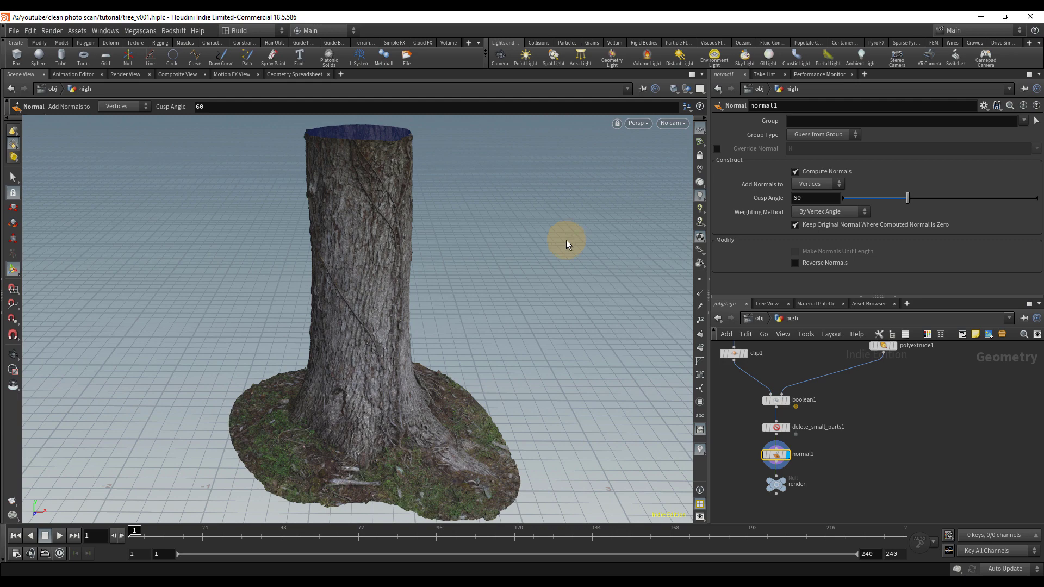
pyautogui.keyDown('alt'); pyautogui.moveTo(569, 247); pyautogui.dragTo(547, 371, button='right'); pyautogui.keyUp('alt')
pyautogui.keyDown('alt'); pyautogui.moveTo(381, 288); pyautogui.dragTo(483, 241, button='middle'); pyautogui.keyUp('alt')
pyautogui.press('Return')
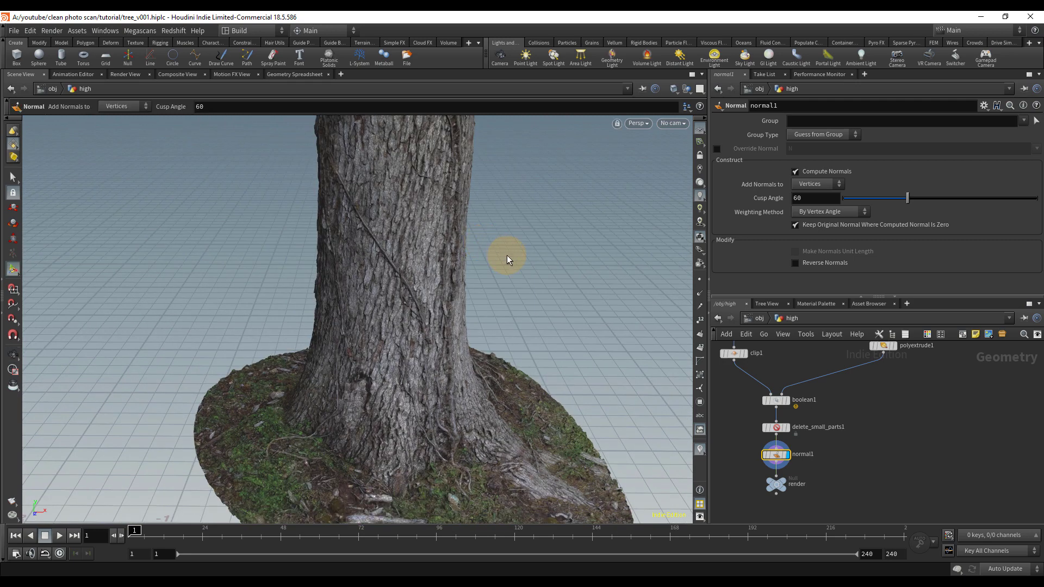
pyautogui.hotkey('space', '5')
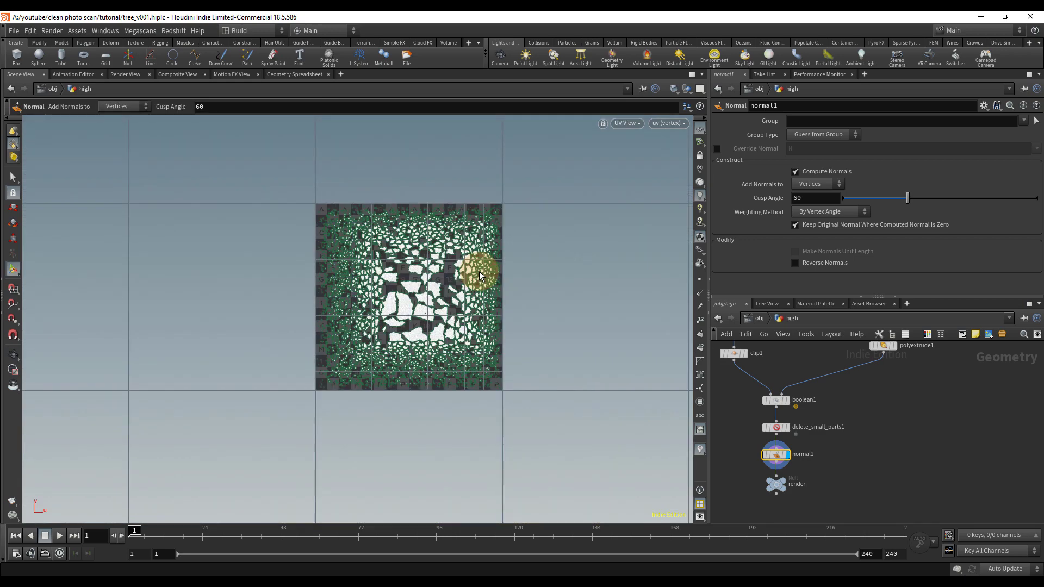
pyautogui.press('Escape')
pyautogui.scroll(5, 424, 288)
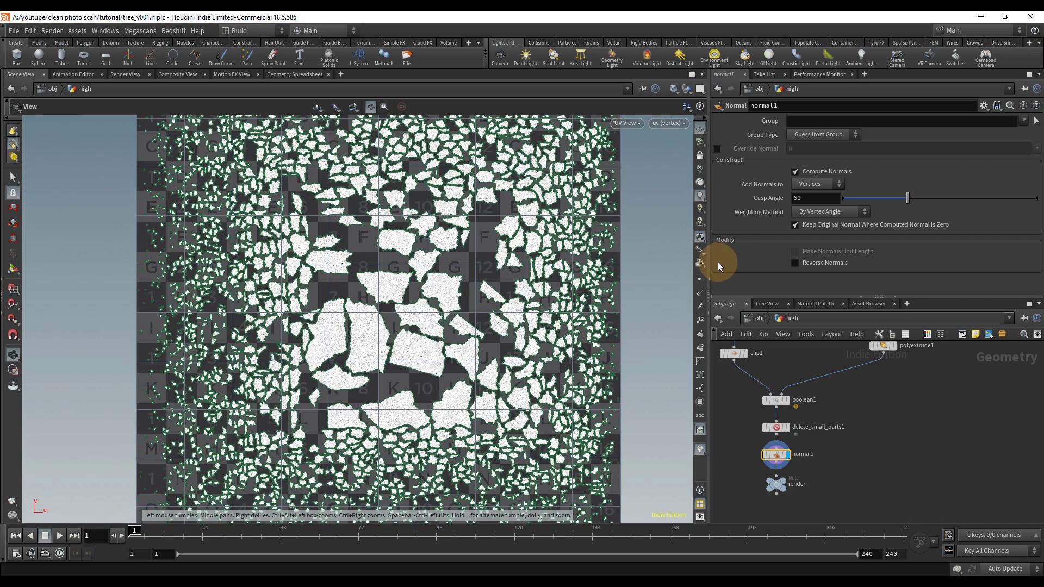
pyautogui.hotkey('space', '1')
pyautogui.press('Return')
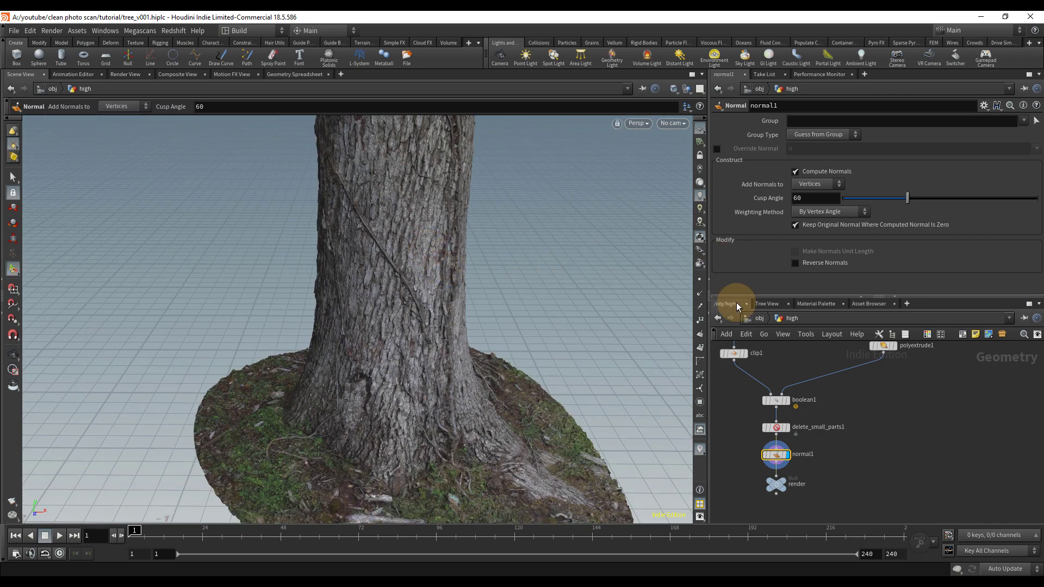
# Step: Add a Remesh node beside the render Null and set its Target Size to 0.06
pyautogui.scroll(-3, 501, 252)
pyautogui.moveTo(939, 455); pyautogui.dragTo(890, 455, button='middle')
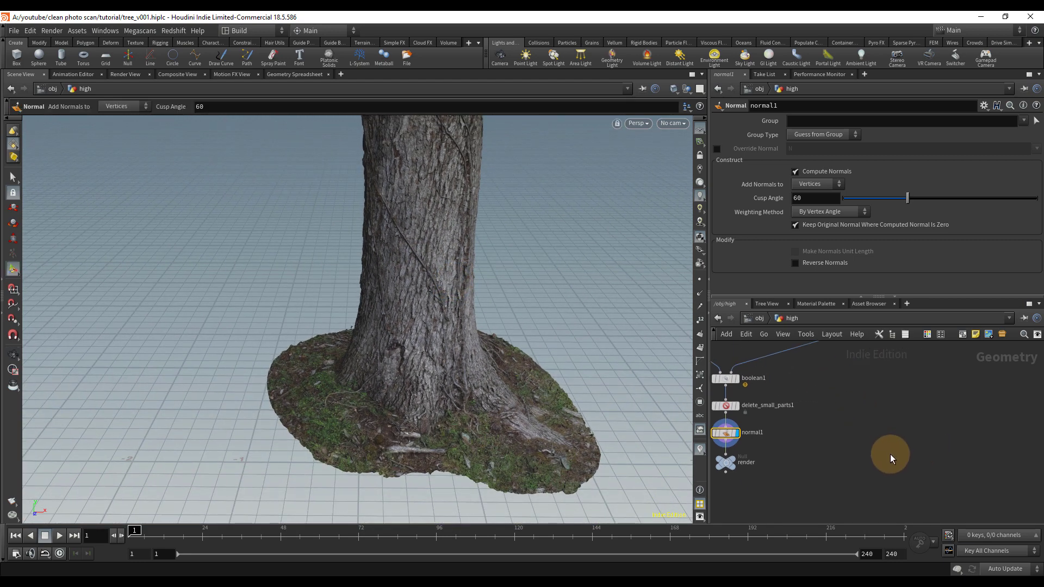
pyautogui.press('Tab')
pyautogui.write('rem')
pyautogui.press('Return')
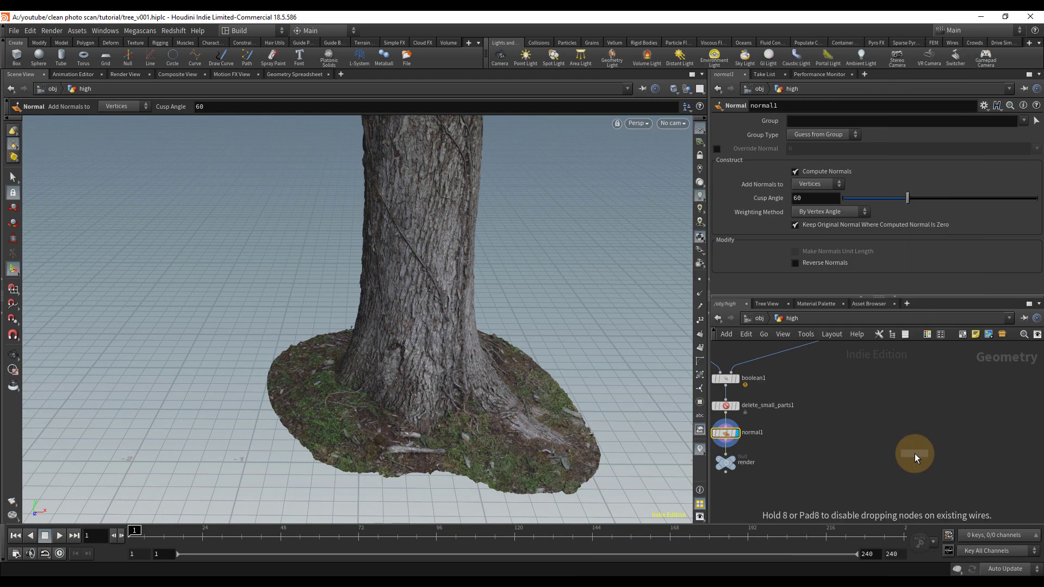
pyautogui.click(914, 459)
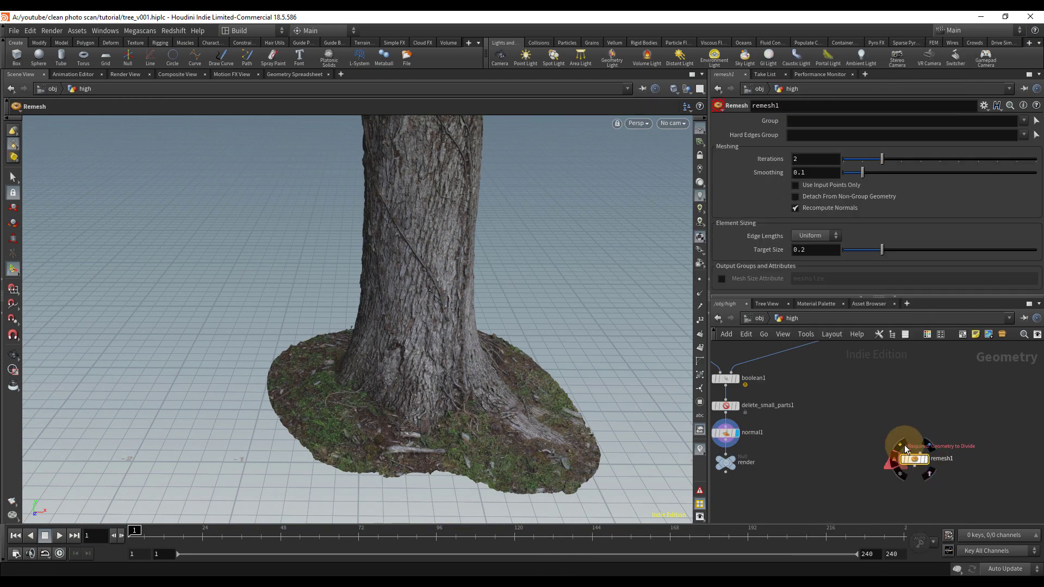
pyautogui.click(816, 249)
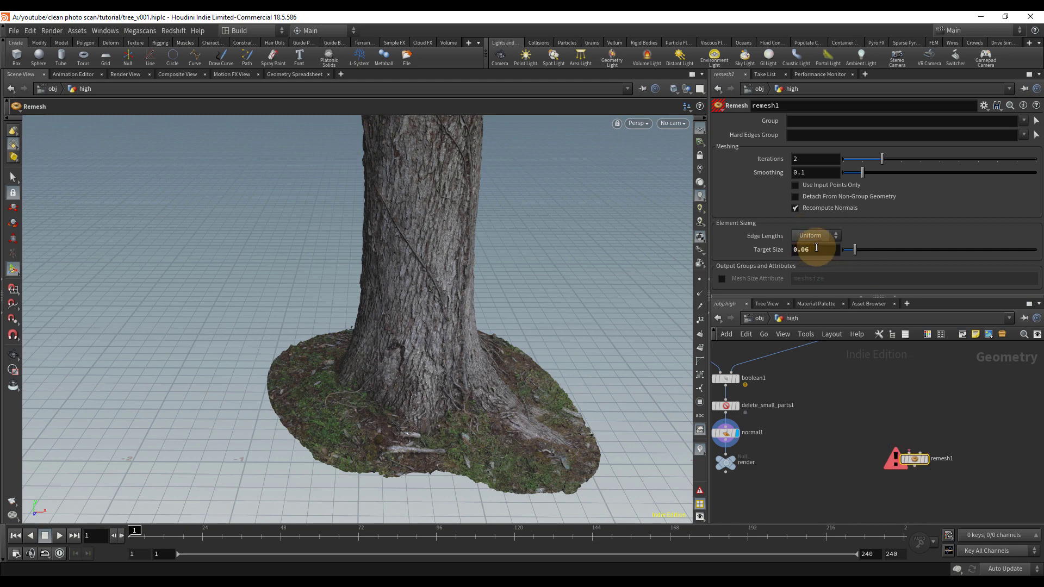
# Step: Connect the Normal node's output to the Remesh node's input and display the Remesh result
pyautogui.moveTo(909, 453); pyautogui.dragTo(727, 440)
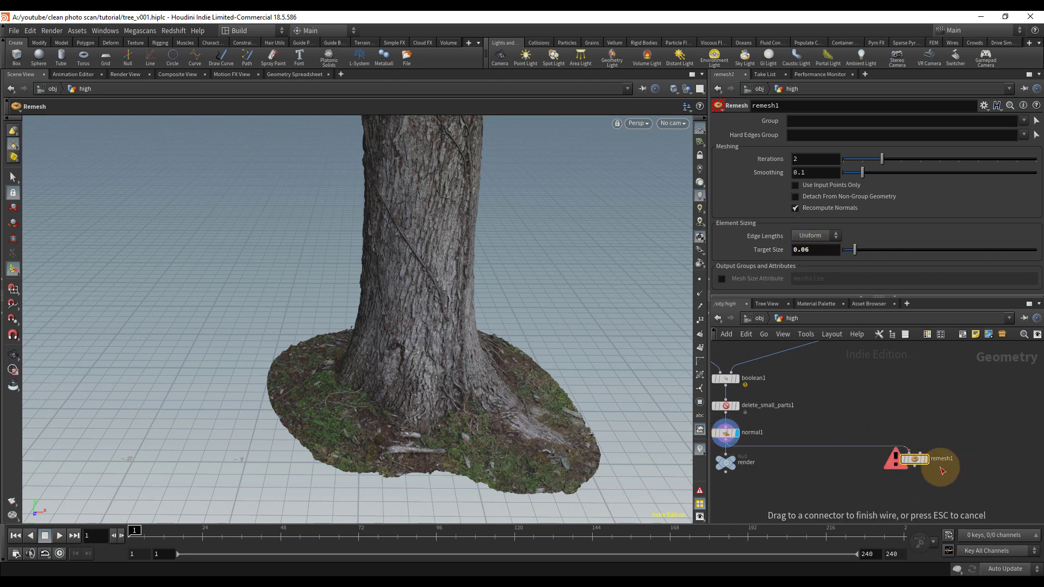
pyautogui.click(925, 458)
pyautogui.moveTo(931, 464); pyautogui.dragTo(930, 463)
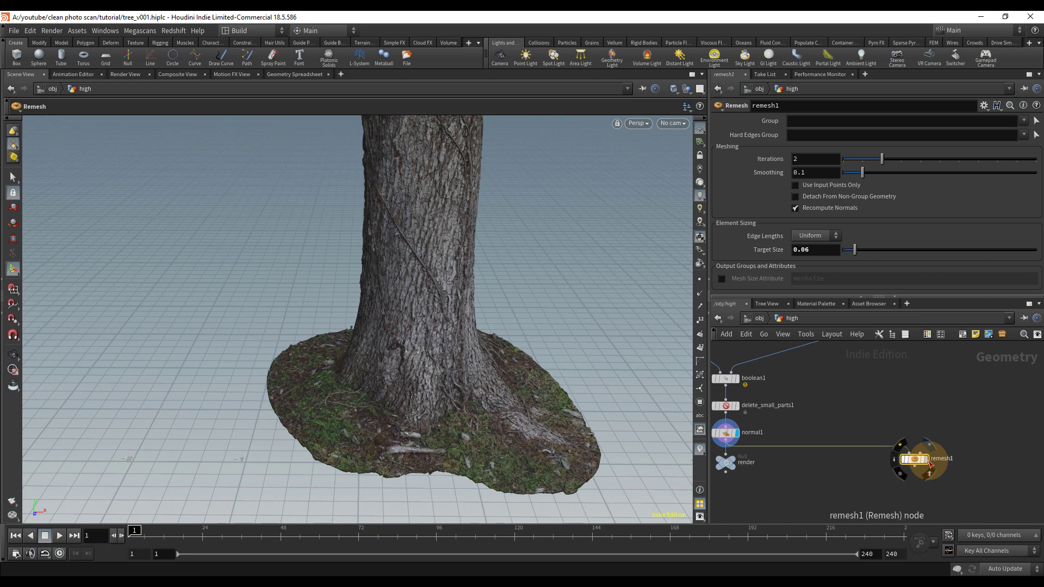
pyautogui.click(927, 460)
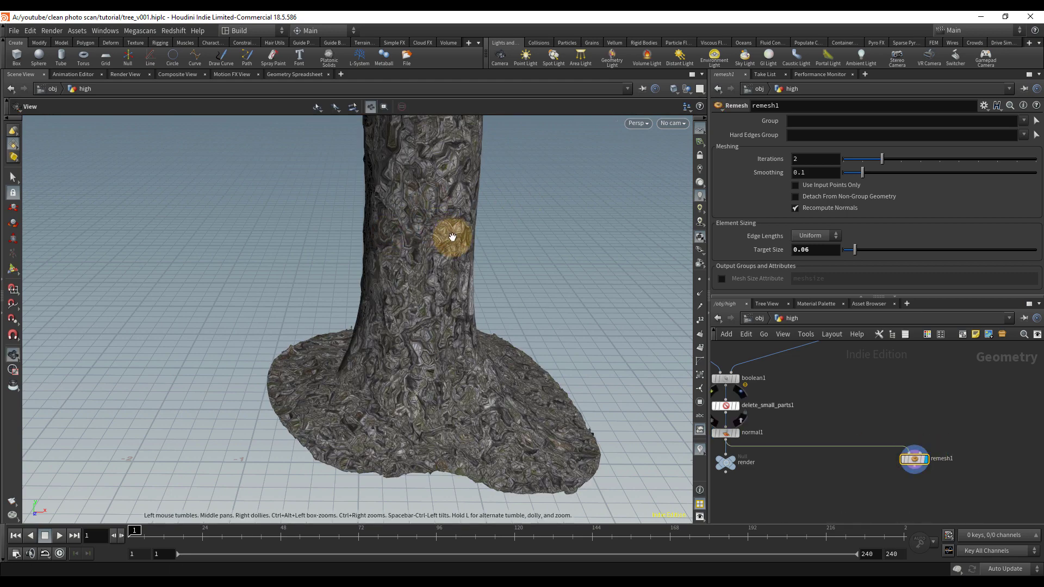
# Step: Examine how the texture sits on the remeshed tree and check the remeshed UV layout
pyautogui.keyDown('alt'); pyautogui.moveTo(452, 237); pyautogui.dragTo(512, 248, button='right'); pyautogui.keyUp('alt')
pyautogui.keyDown('alt'); pyautogui.moveTo(511, 247); pyautogui.dragTo(479, 235); pyautogui.keyUp('alt')
pyautogui.hotkey('space', '5')
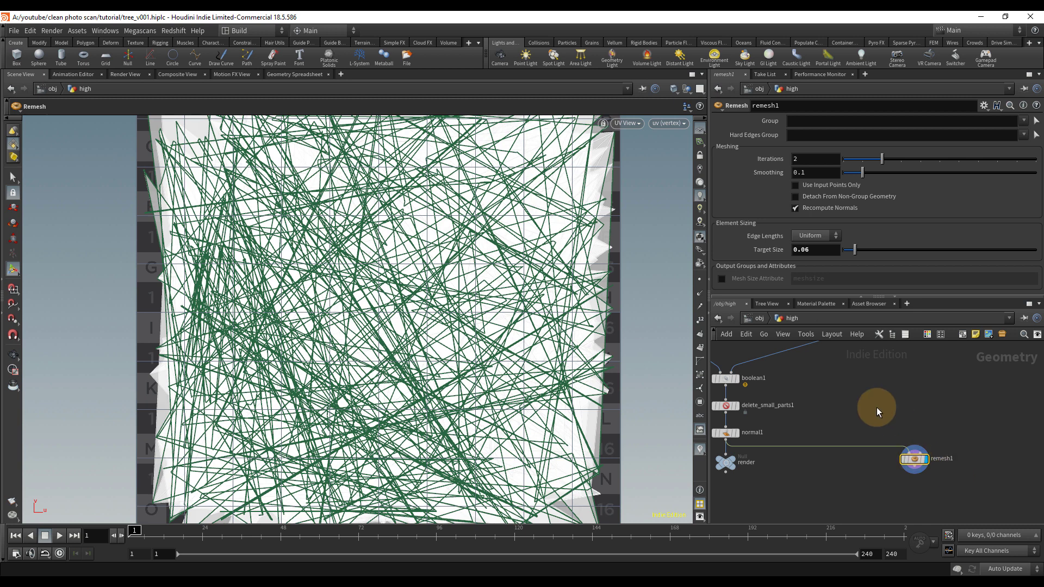
pyautogui.hotkey('space', '1')
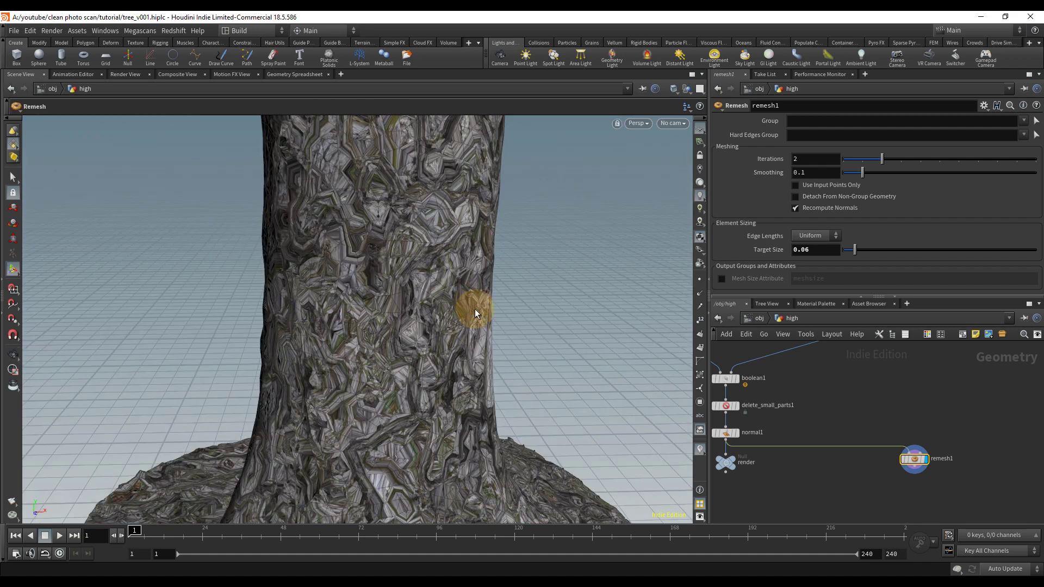
pyautogui.keyDown('alt'); pyautogui.moveTo(512, 285); pyautogui.dragTo(443, 317, button='right'); pyautogui.keyUp('alt')
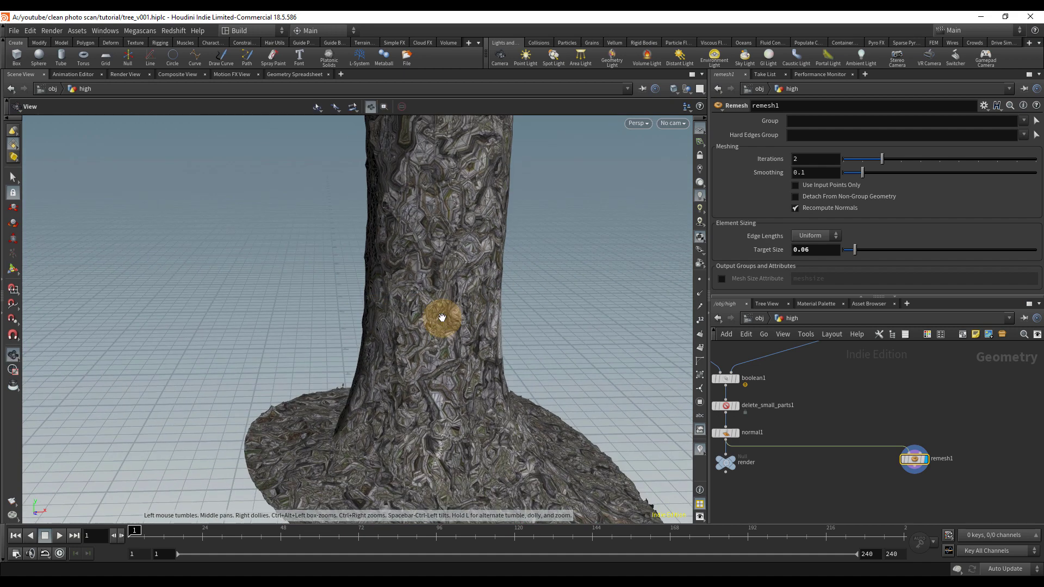
# Step: Turn off material display in the viewport and inspect the remeshed triangles and the Remesh node's geometry info
pyautogui.click(701, 237)
pyautogui.keyDown('alt'); pyautogui.moveTo(578, 234); pyautogui.dragTo(536, 269, button='right'); pyautogui.keyUp('alt')
pyautogui.keyDown('alt'); pyautogui.moveTo(537, 269); pyautogui.dragTo(531, 313, button='middle'); pyautogui.keyUp('alt')
pyautogui.keyDown('alt'); pyautogui.moveTo(531, 312); pyautogui.dragTo(593, 272); pyautogui.keyUp('alt')
pyautogui.keyDown('alt'); pyautogui.moveTo(484, 348); pyautogui.dragTo(517, 298, button='right'); pyautogui.keyUp('alt')
pyautogui.keyDown('alt'); pyautogui.moveTo(517, 299); pyautogui.dragTo(544, 293); pyautogui.keyUp('alt')
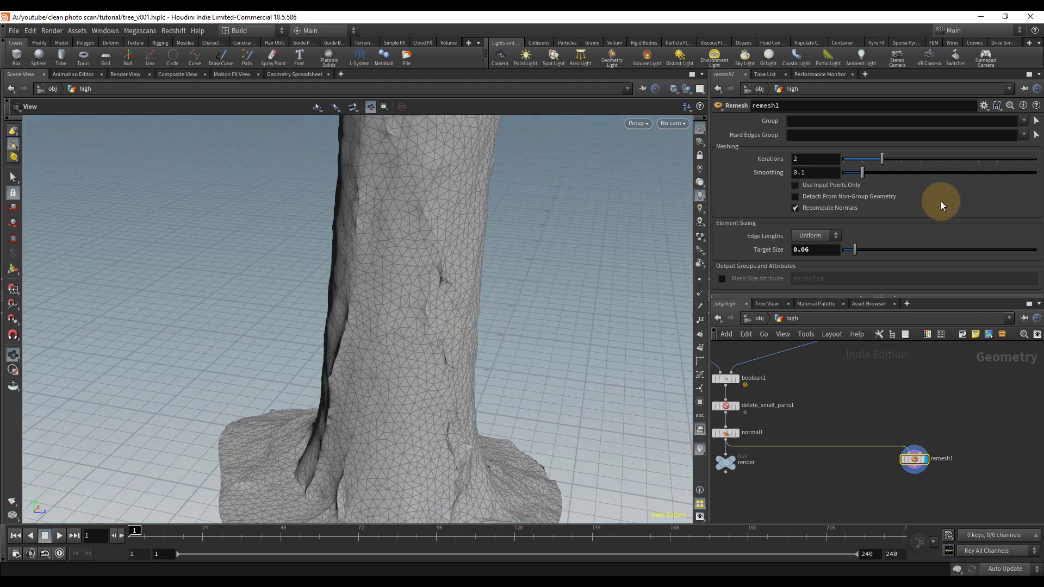
pyautogui.middleClick(913, 468)
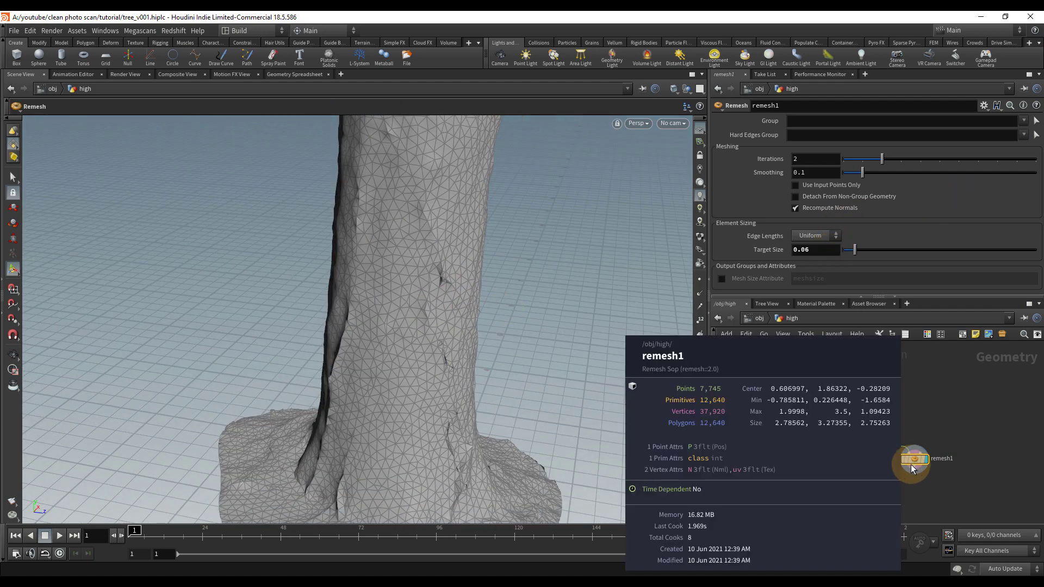
# Step: Set the Remesh Target Size to 0.04 and check the denser mesh over the whole trunk and base
pyautogui.click(816, 250)
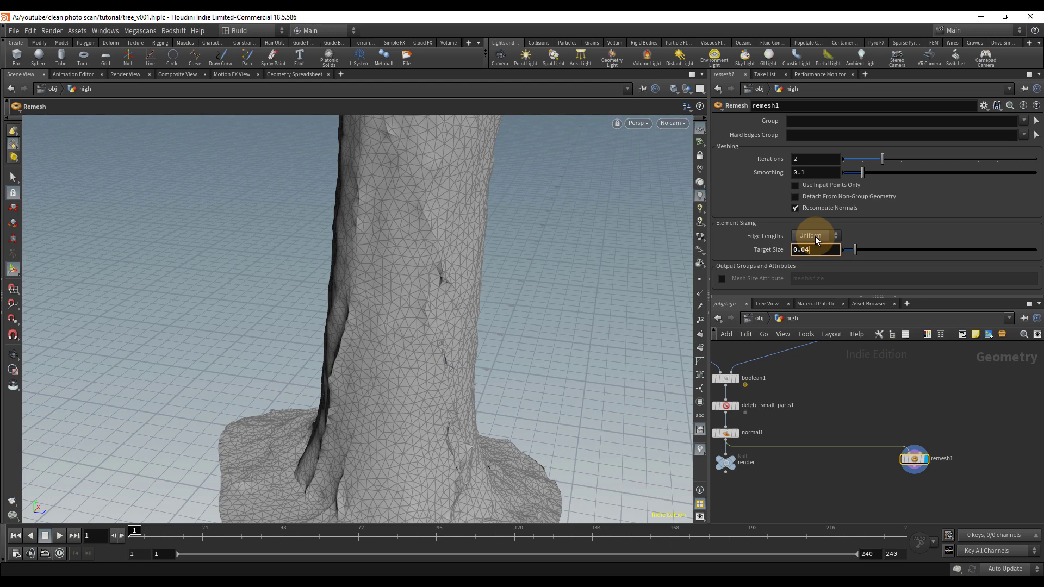
pyautogui.press('Return')
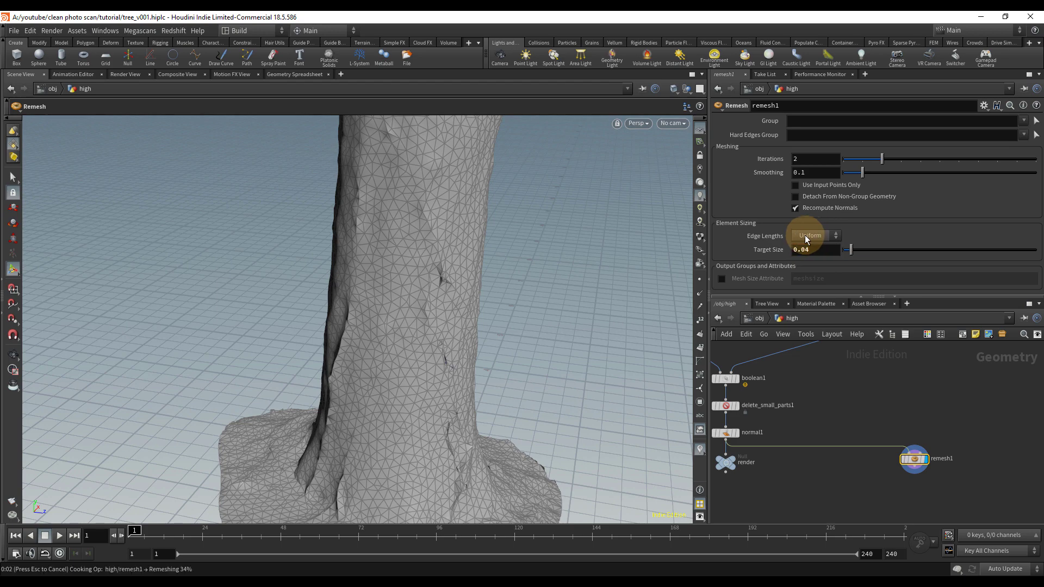
pyautogui.keyDown('alt'); pyautogui.moveTo(513, 261); pyautogui.dragTo(475, 334); pyautogui.keyUp('alt')
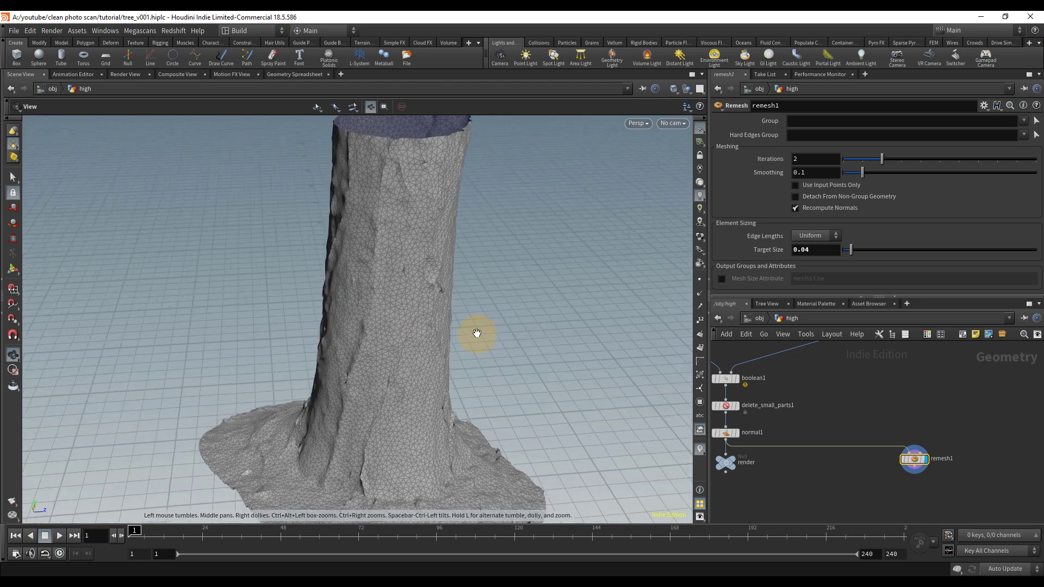
pyautogui.keyDown('alt'); pyautogui.moveTo(475, 334); pyautogui.dragTo(370, 270, button='right'); pyautogui.keyUp('alt')
pyautogui.keyDown('alt'); pyautogui.moveTo(370, 270); pyautogui.dragTo(477, 243); pyautogui.keyUp('alt')
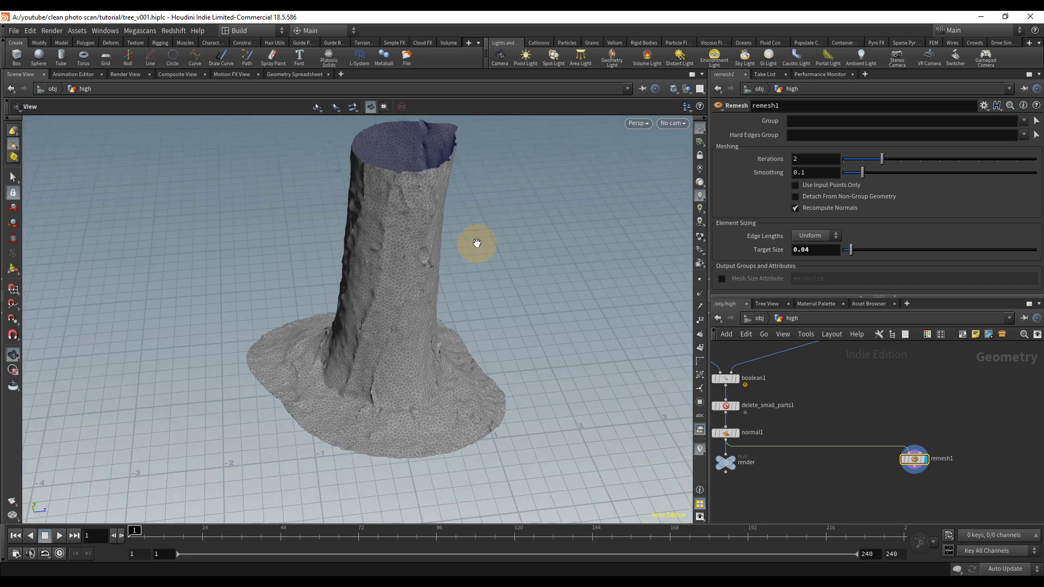
# Step: Add and display a Labs Auto UV node below Remesh, and view its generated UV layout
pyautogui.moveTo(964, 444); pyautogui.dragTo(934, 421, button='middle')
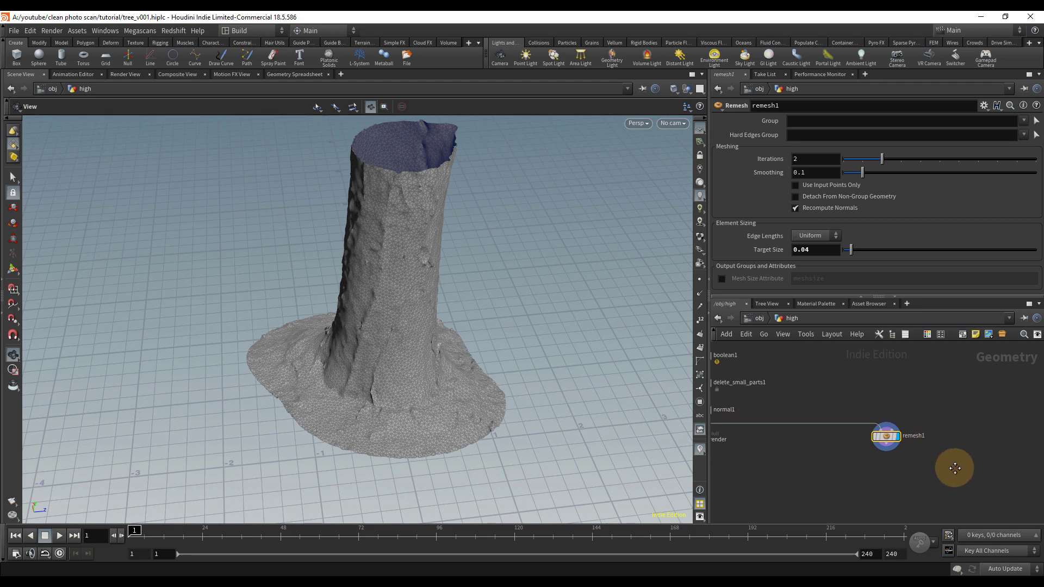
pyautogui.moveTo(943, 475); pyautogui.dragTo(910, 451, button='middle')
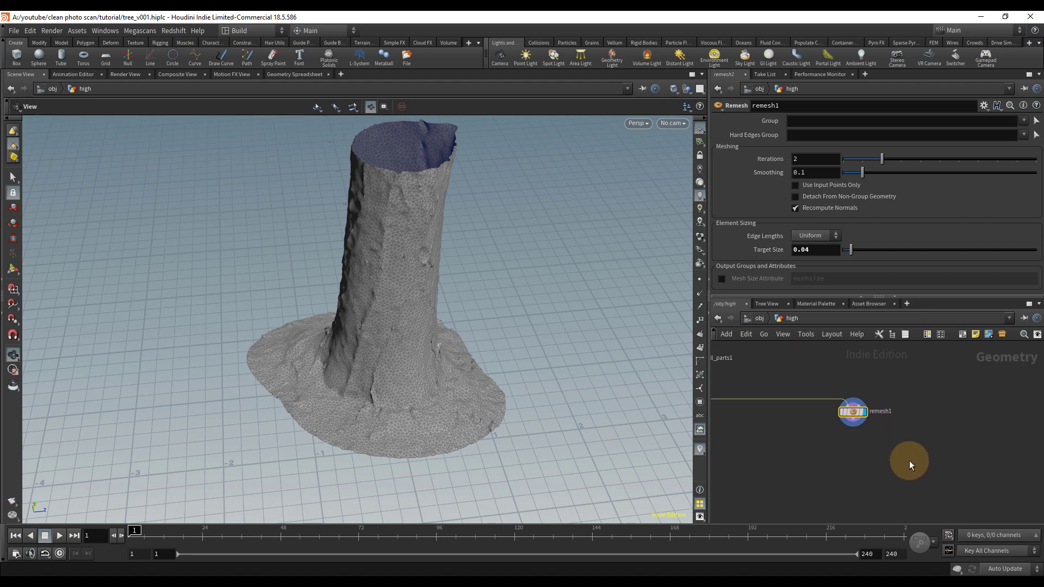
pyautogui.press('Tab')
pyautogui.write('auto')
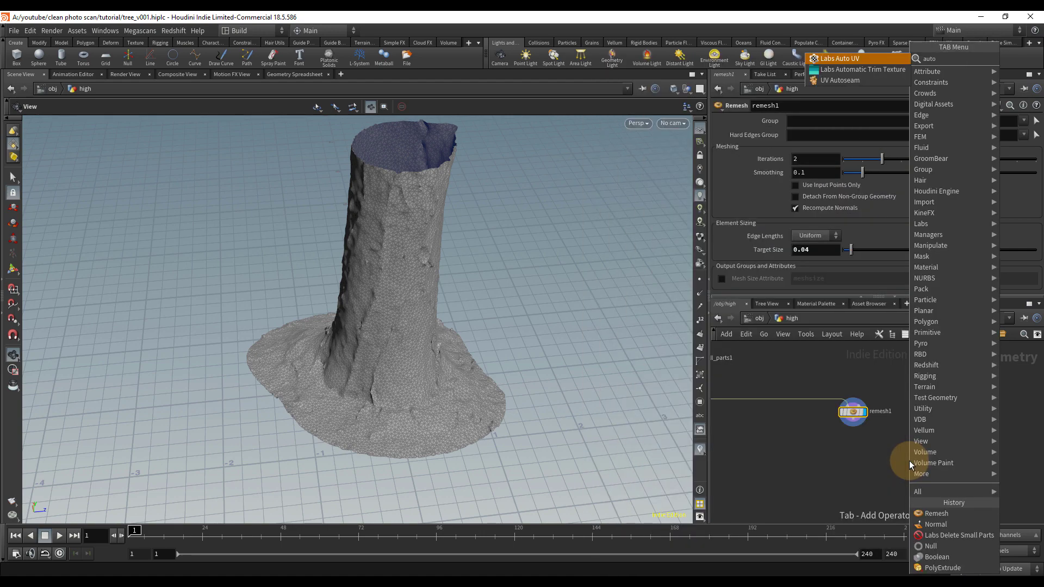
pyautogui.click(864, 60)
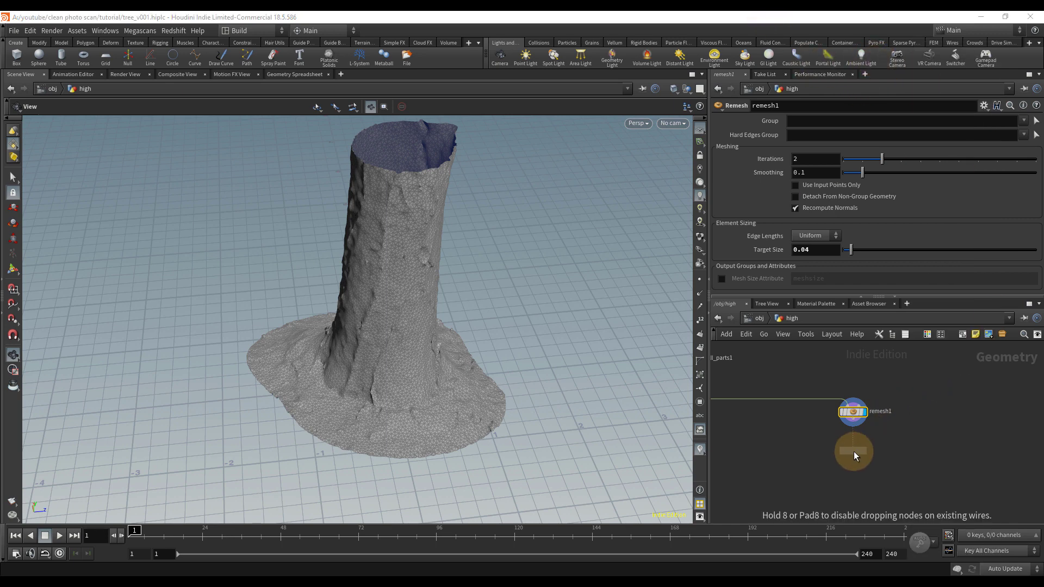
pyautogui.click(854, 451)
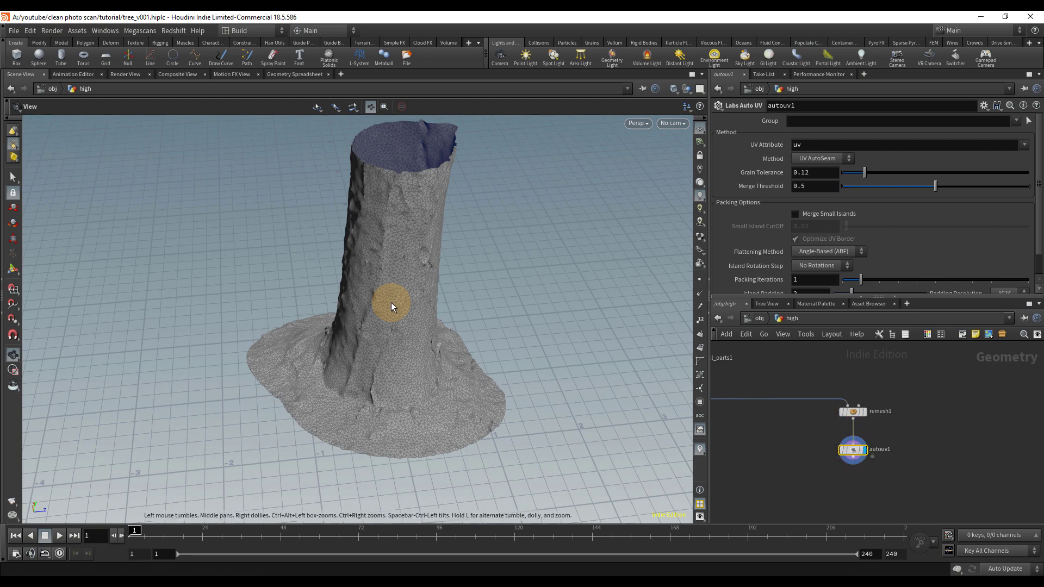
pyautogui.hotkey('space', '5')
pyautogui.moveTo(484, 276); pyautogui.dragTo(459, 282, button='right')
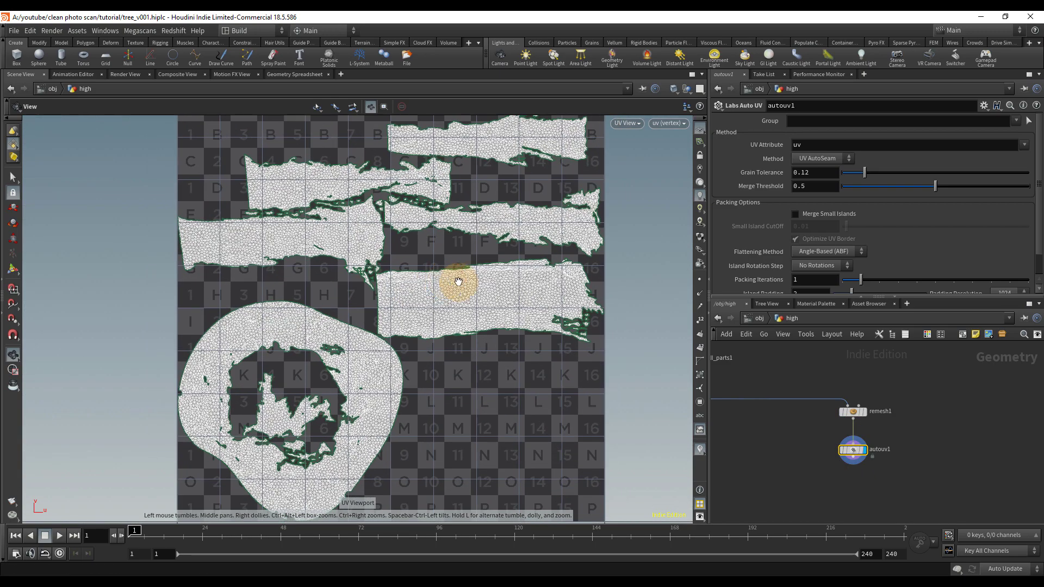
# Step: Turn on the UV Distortion visualizer and examine the stretching across the Auto UV islands
pyautogui.click(700, 449)
pyautogui.click(704, 392)
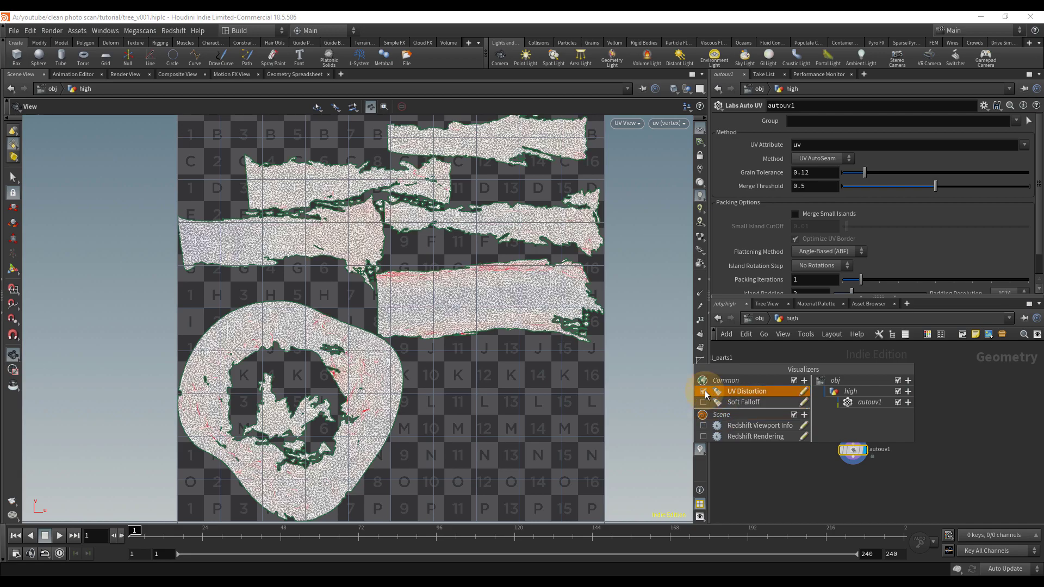
pyautogui.scroll(3, 533, 261)
pyautogui.moveTo(534, 270); pyautogui.dragTo(400, 300, button='right')
pyautogui.moveTo(399, 300); pyautogui.dragTo(416, 221, button='middle')
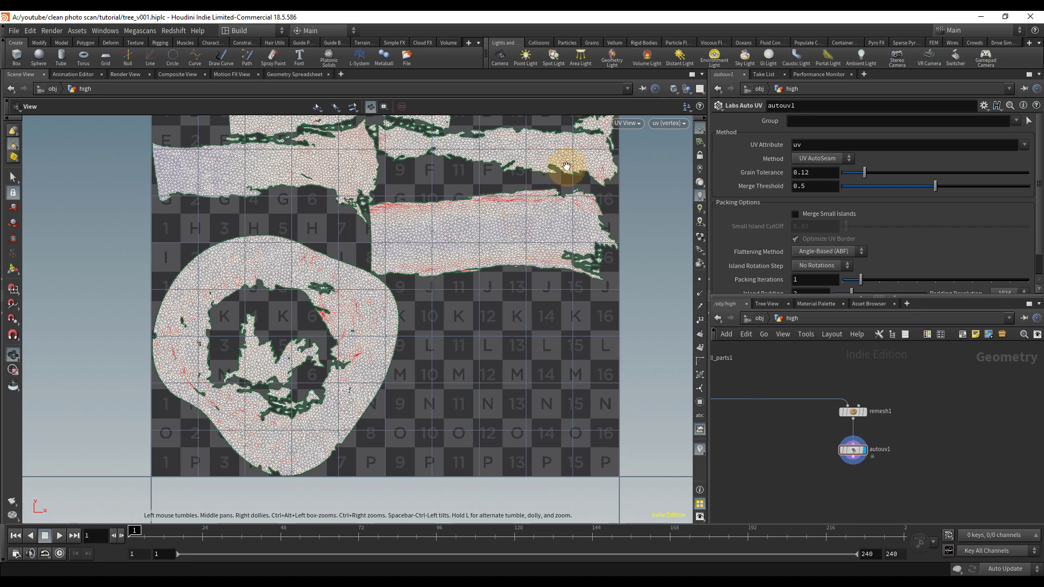
pyautogui.moveTo(565, 166); pyautogui.dragTo(595, 278, button='right')
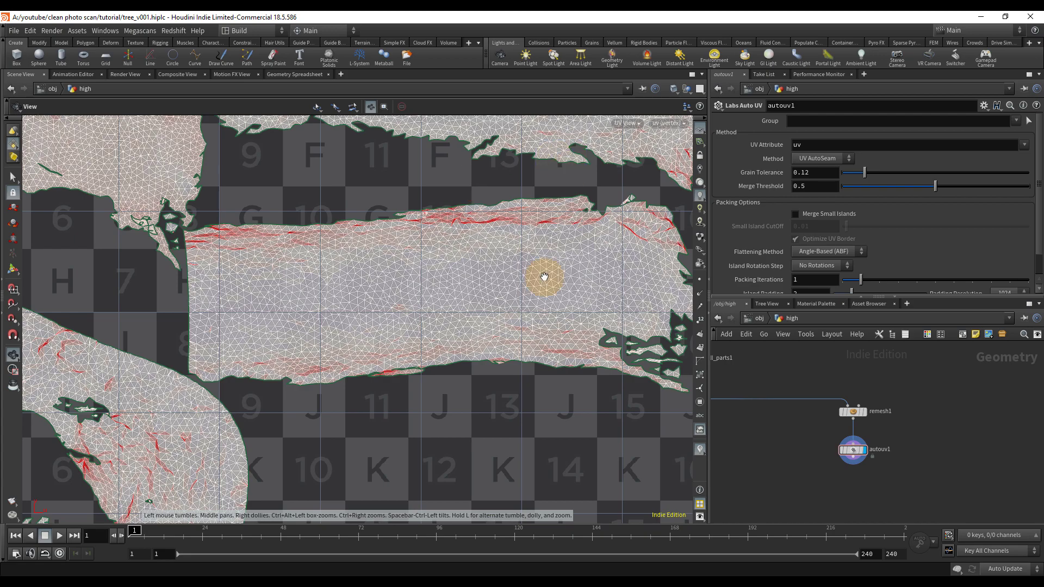
pyautogui.scroll(-3, 546, 213)
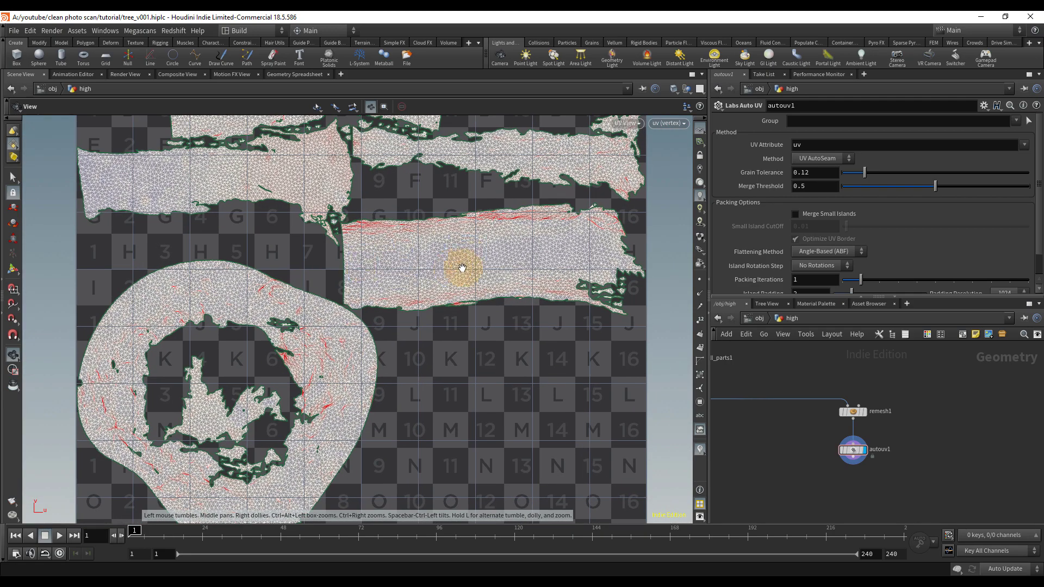
pyautogui.moveTo(531, 224)
pyautogui.mouseDown(button='right')
pyautogui.moveTo(515, 218)
pyautogui.moveTo(536, 227)
pyautogui.mouseUp(button='right')
# Step: Try re-unwrapping with a UV Flatten node below Auto UV, displayed and set to the Angle-Based (ABF) flattening method
pyautogui.moveTo(879, 425); pyautogui.dragTo(863, 378, button='middle')
pyautogui.press('Tab')
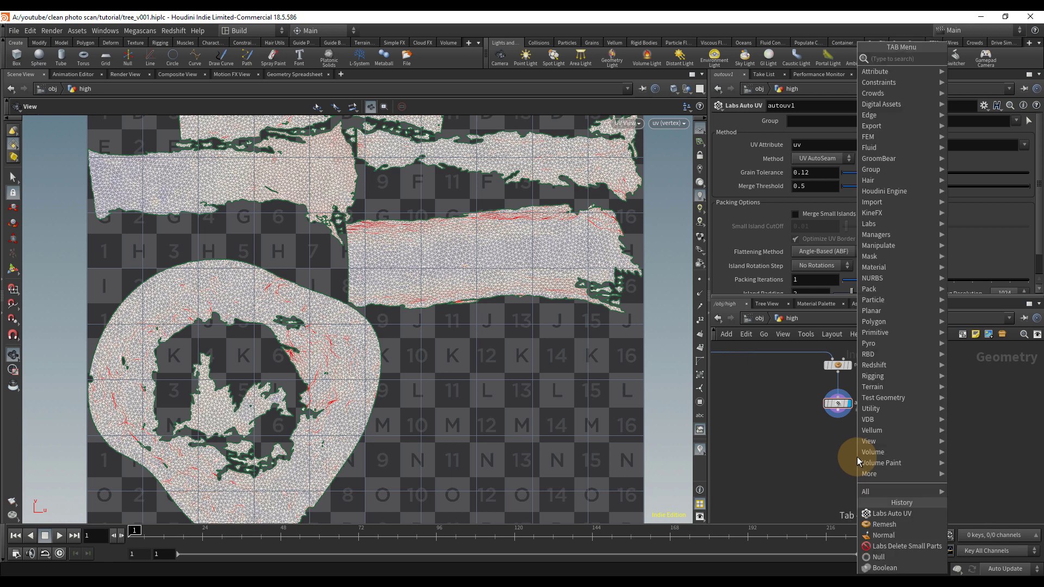
pyautogui.write('uvfl')
pyautogui.press('Return')
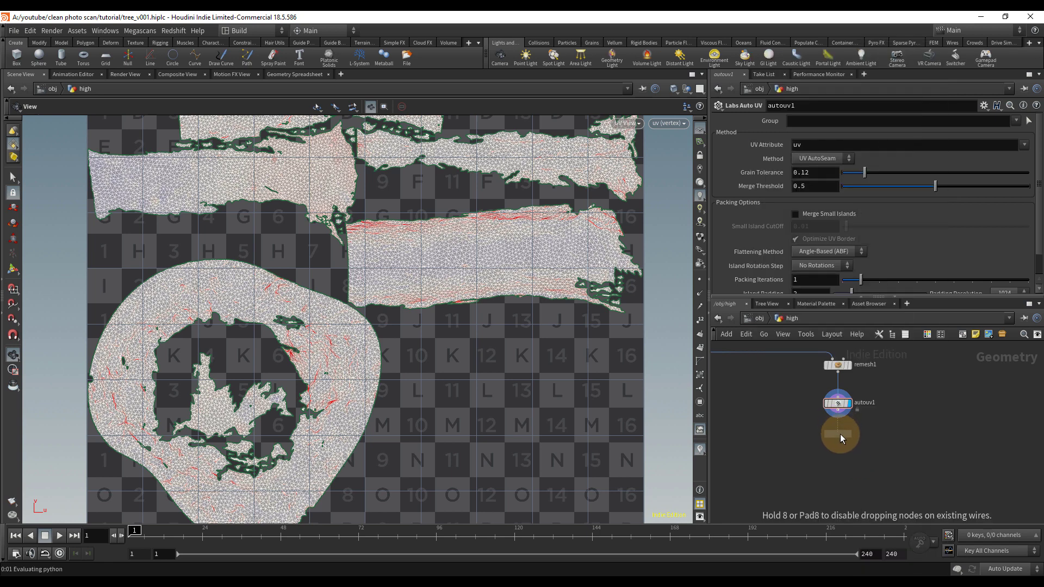
pyautogui.click(840, 434)
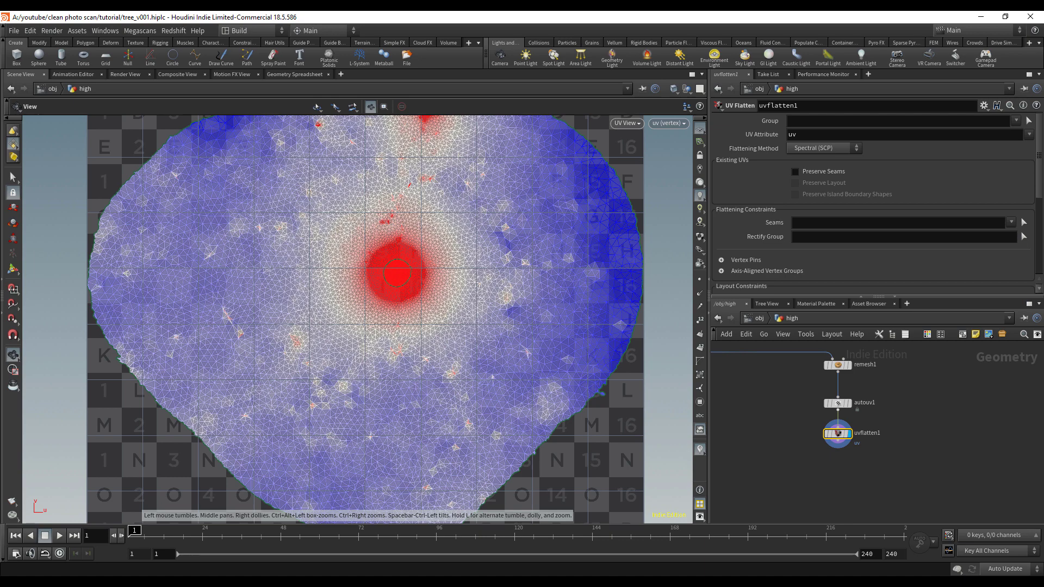
pyautogui.click(839, 148)
pyautogui.click(825, 170)
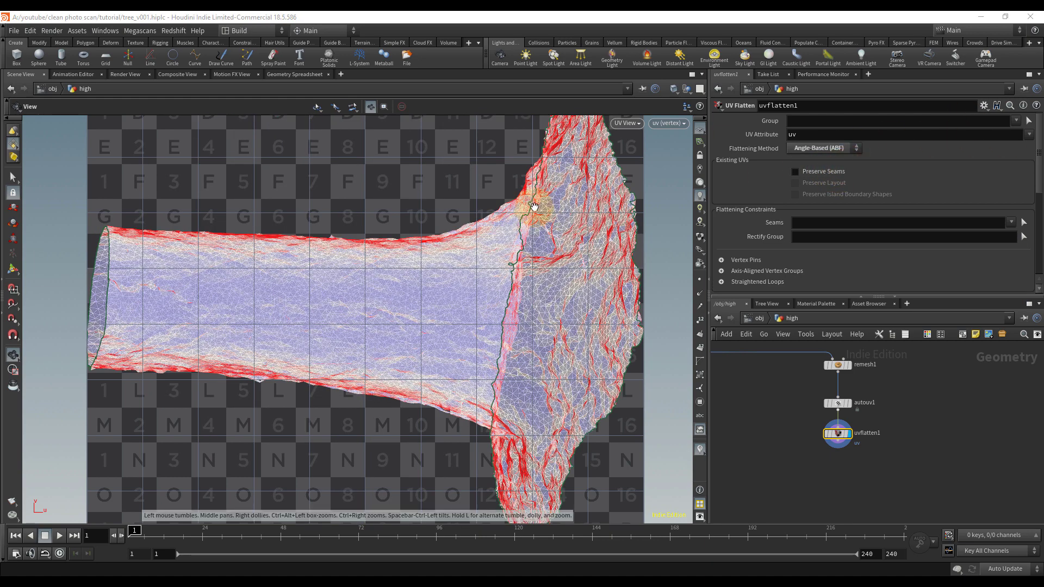
# Step: Enable Preserve Seams on the UV Flatten node and compare its layout with the node bypassed and active
pyautogui.click(842, 173)
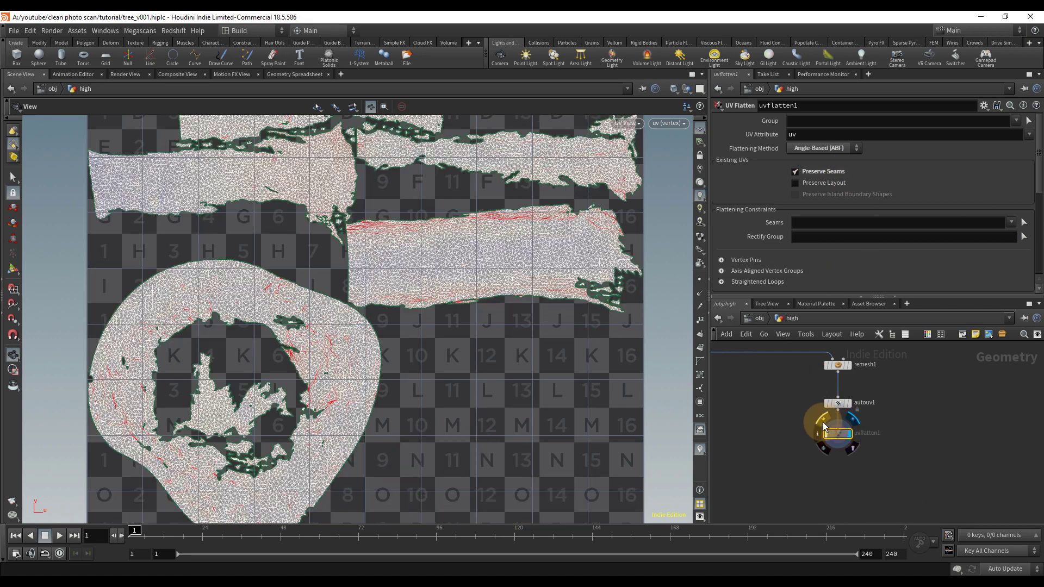
pyautogui.click(824, 427)
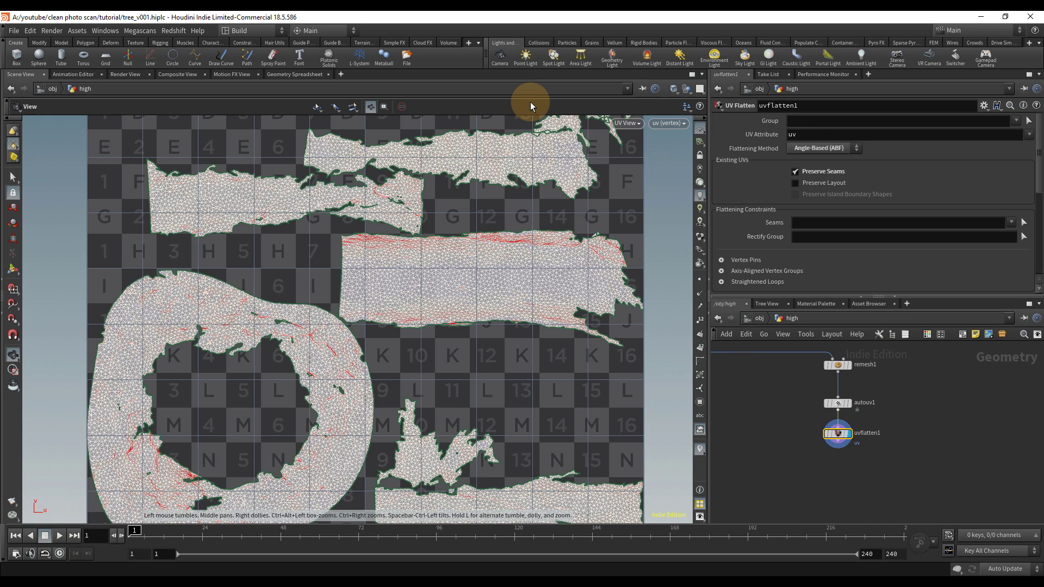
pyautogui.moveTo(553, 221); pyautogui.dragTo(550, 259, button='right')
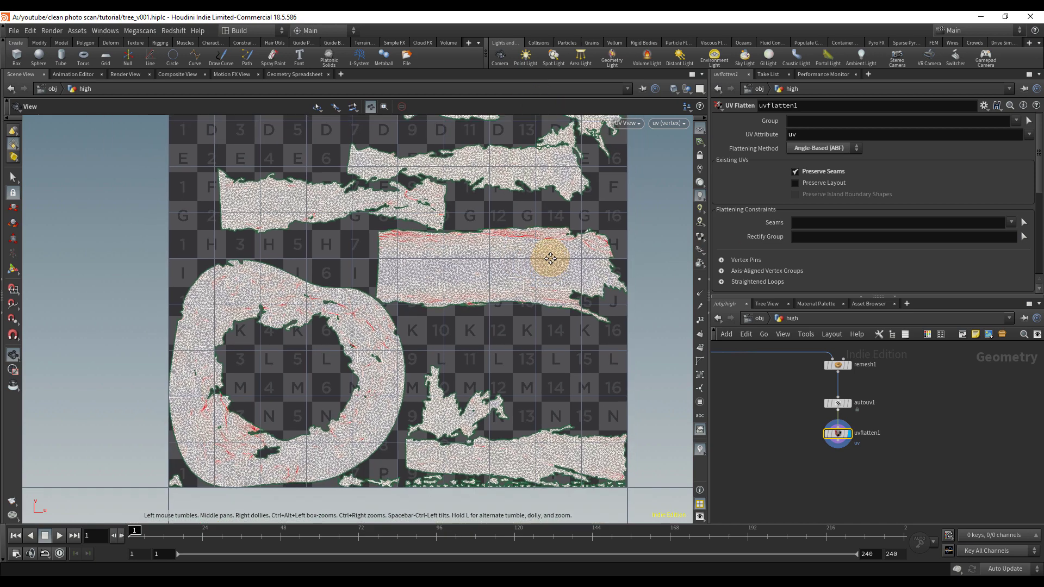
pyautogui.moveTo(550, 259); pyautogui.dragTo(551, 282, button='middle')
pyautogui.moveTo(550, 282); pyautogui.dragTo(525, 291, button='right')
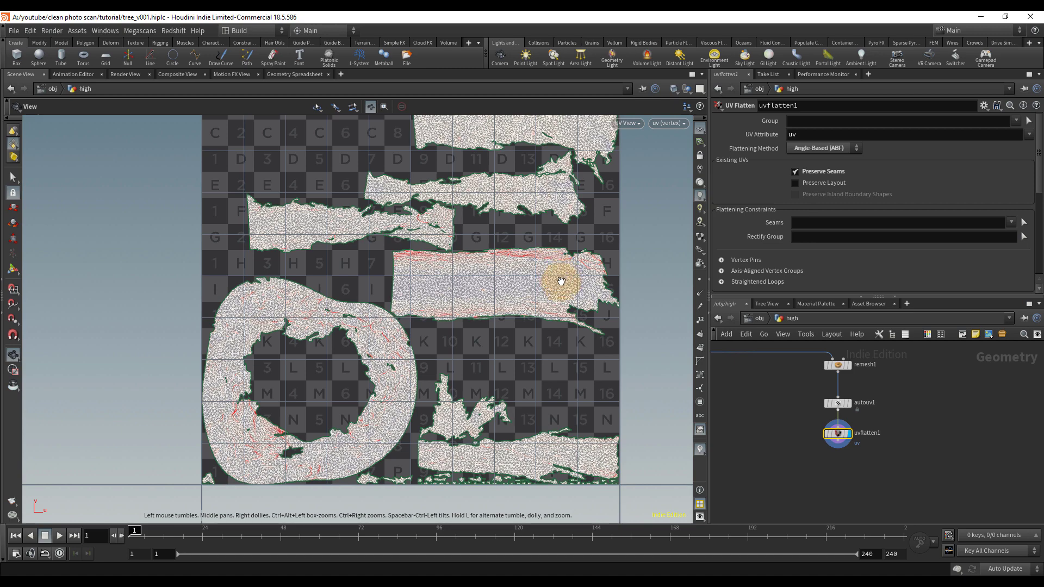
# Step: Delete the UV Flatten node and return to the Auto UV layout
pyautogui.press('Delete')
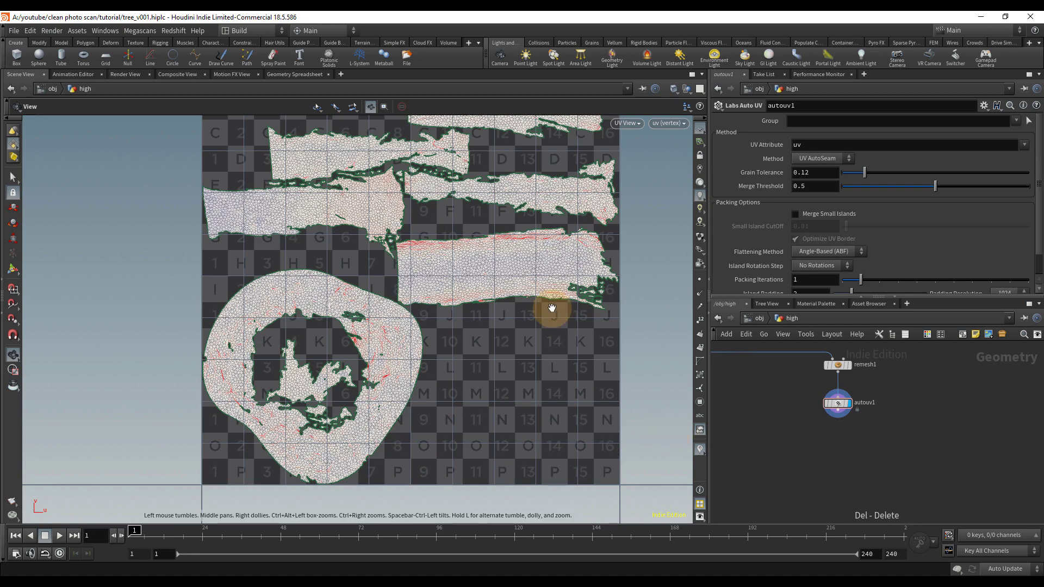
pyautogui.moveTo(553, 308); pyautogui.dragTo(515, 294, button='right')
pyautogui.moveTo(515, 294); pyautogui.dragTo(517, 314, button='middle')
pyautogui.moveTo(518, 314); pyautogui.dragTo(590, 277, button='right')
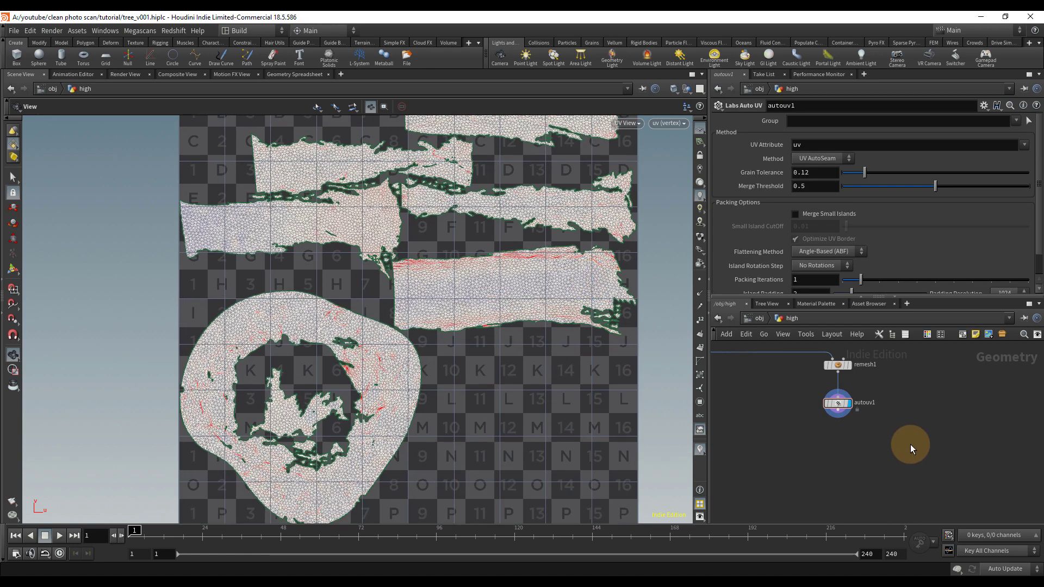
# Step: Save the scene and add a UV Layout node below Auto UV with Scale Islands to Match Their Surface Areas enabled
pyautogui.hotkey('ctrl', 's')
pyautogui.press('Tab')
pyautogui.write('uv')
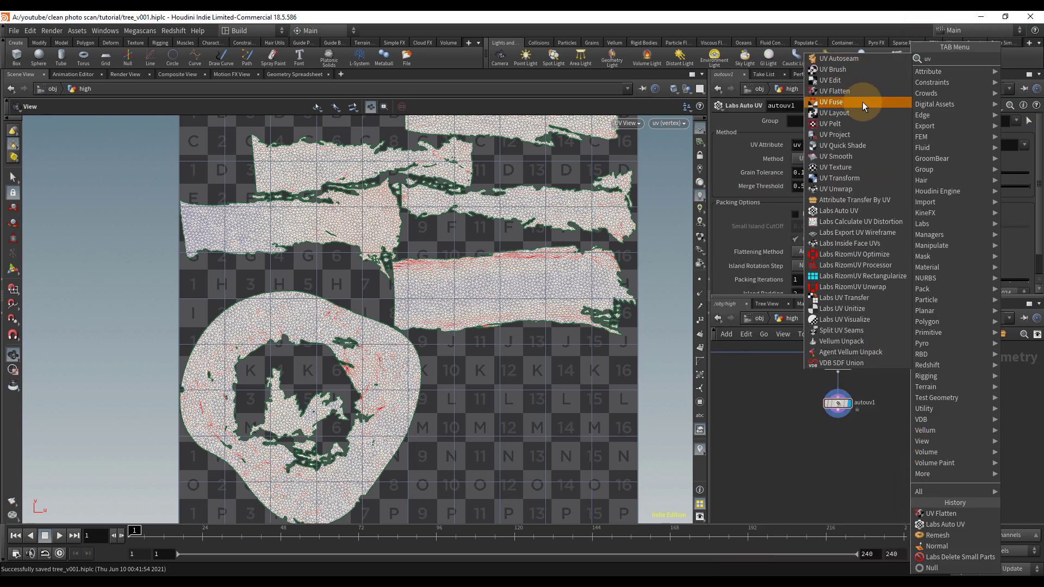
pyautogui.click(852, 112)
pyautogui.click(842, 449)
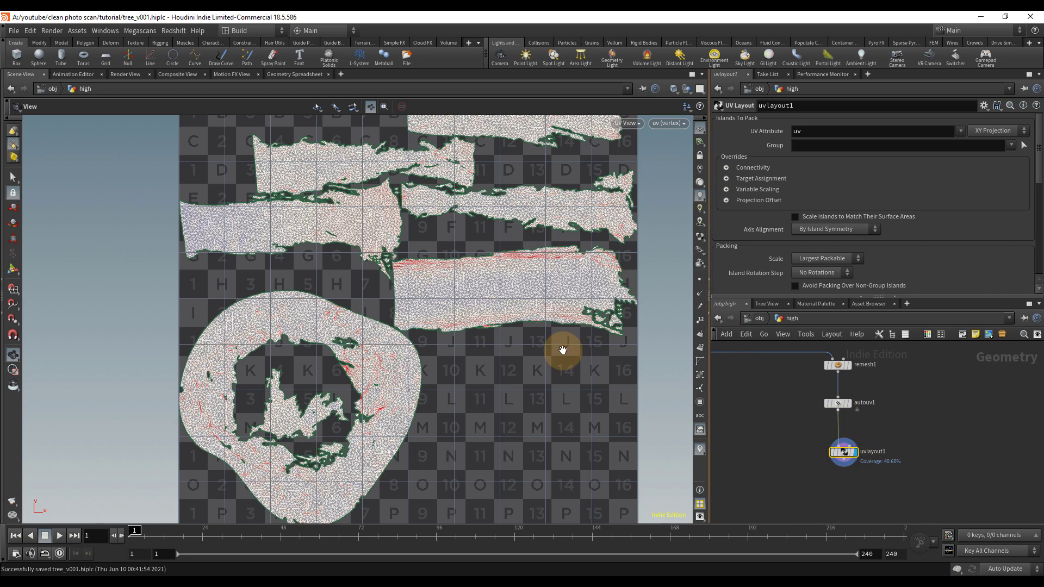
pyautogui.click(848, 218)
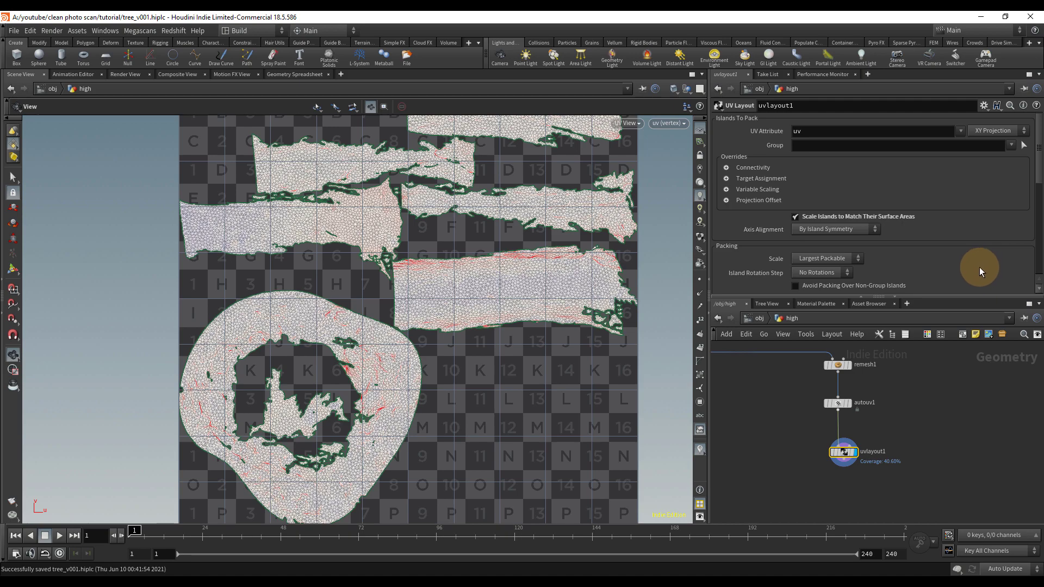
pyautogui.moveTo(437, 224); pyautogui.dragTo(454, 256, button='right')
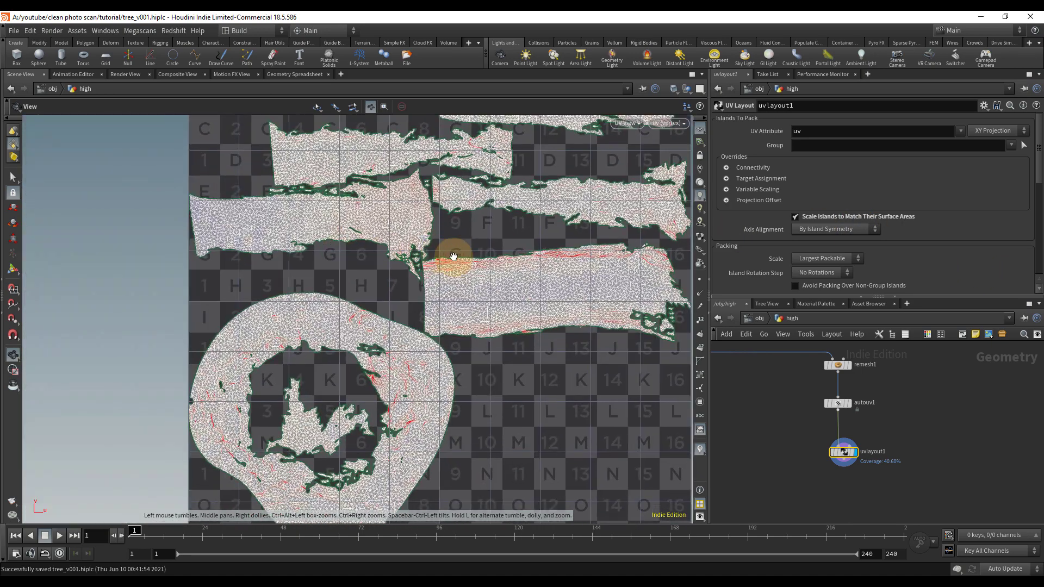
pyautogui.moveTo(506, 256); pyautogui.dragTo(444, 266, button='middle')
# Step: Check the UV distortion on the tree in the 3D view and turn off the UV Distortion visualizer
pyautogui.hotkey('space', '1')
pyautogui.moveTo(476, 268); pyautogui.dragTo(464, 233)
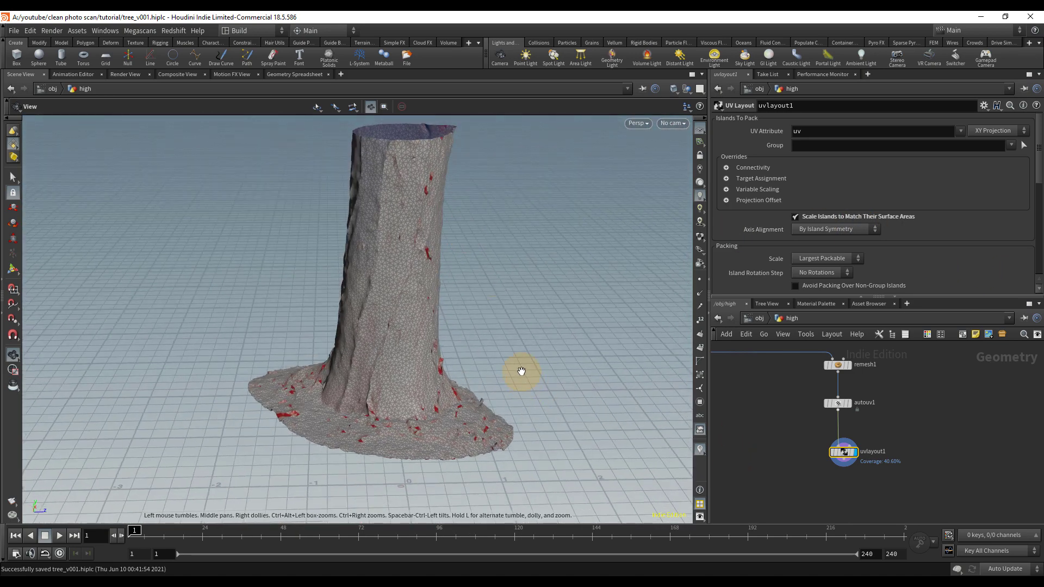
pyautogui.moveTo(521, 371); pyautogui.dragTo(678, 392)
pyautogui.click(700, 450)
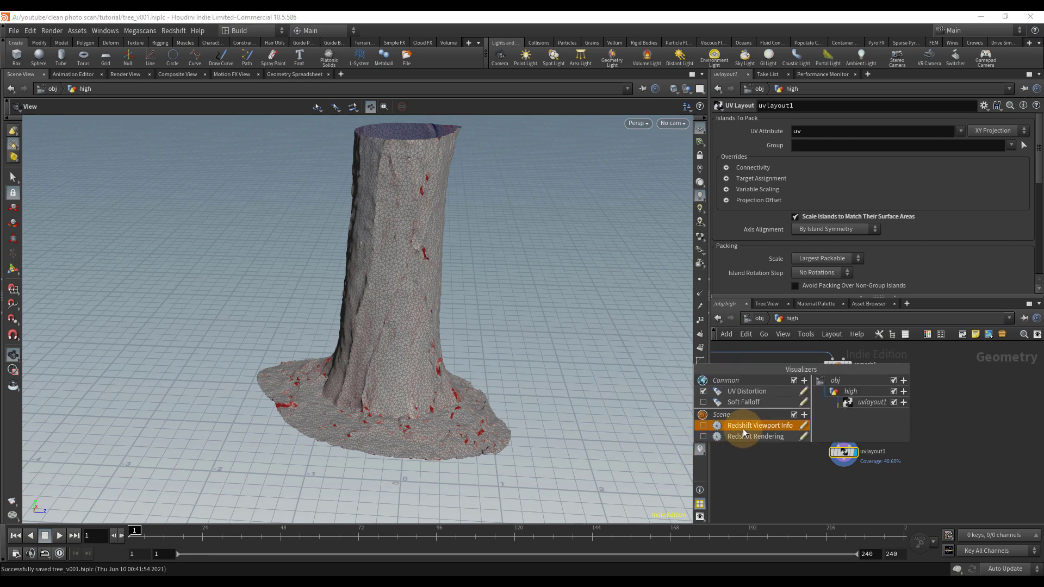
pyautogui.click(704, 392)
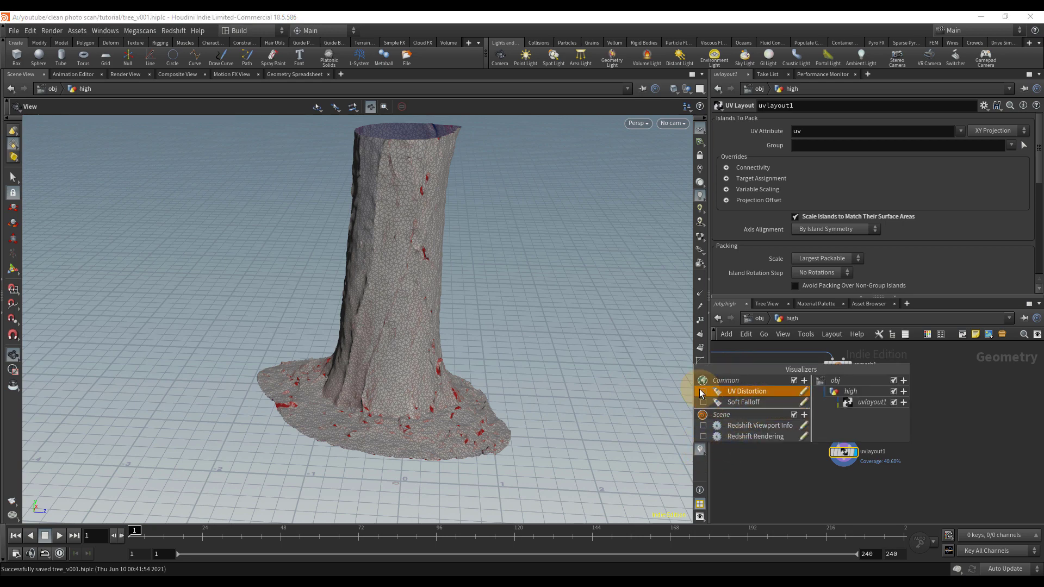
# Step: Add a UV Quick Shade node below UV Layout, align it under that node and display it
pyautogui.moveTo(824, 412)
pyautogui.moveTo(823, 412)
pyautogui.mouseDown()
pyautogui.moveTo(811, 404)
pyautogui.moveTo(819, 392)
pyautogui.mouseUp()
pyautogui.press('Tab')
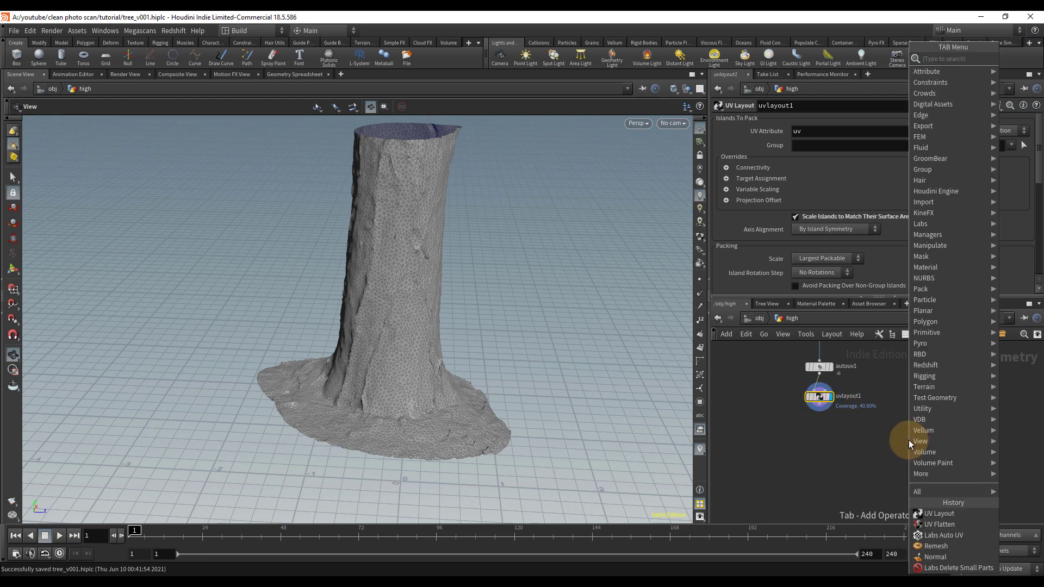
pyautogui.write('uvq')
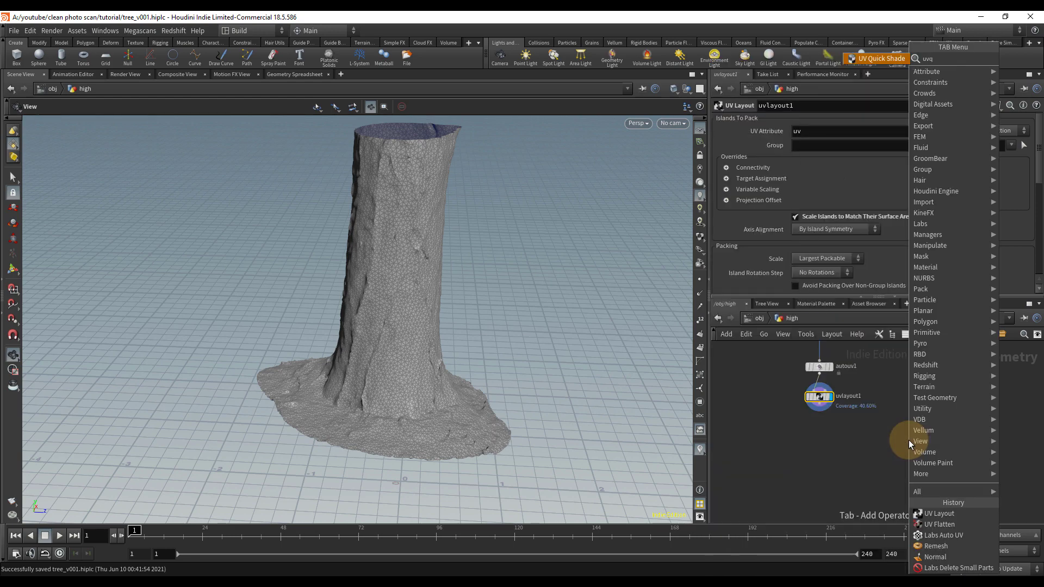
pyautogui.click(888, 57)
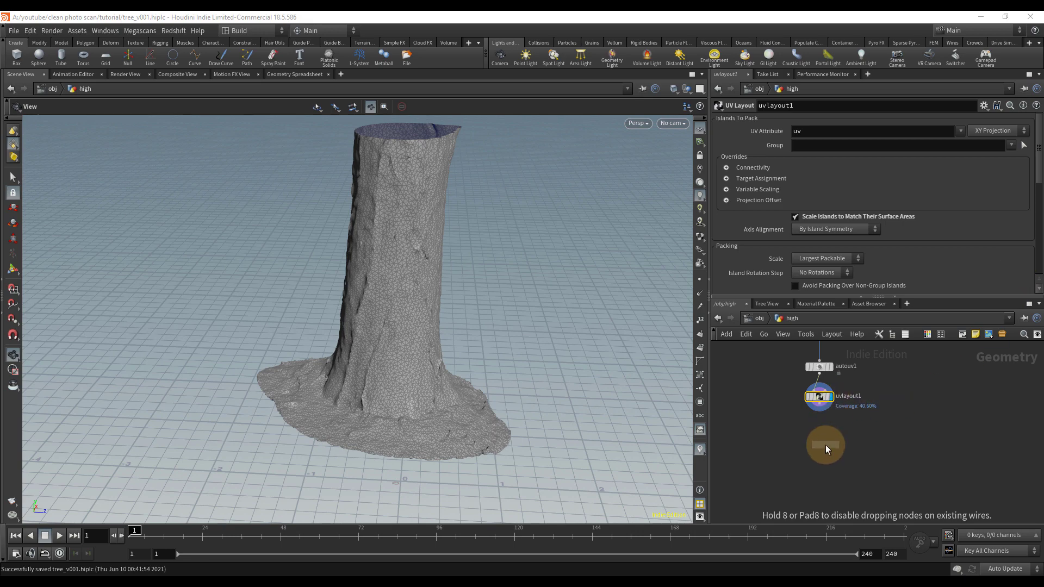
pyautogui.click(825, 445)
pyautogui.scroll(3, 824, 443)
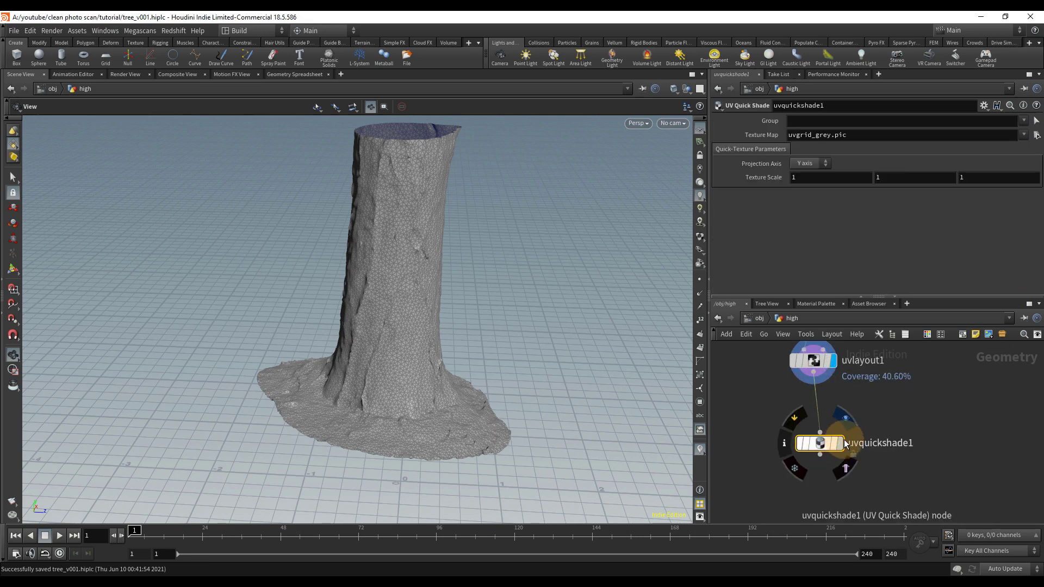
pyautogui.moveTo(823, 453); pyautogui.dragTo(816, 432)
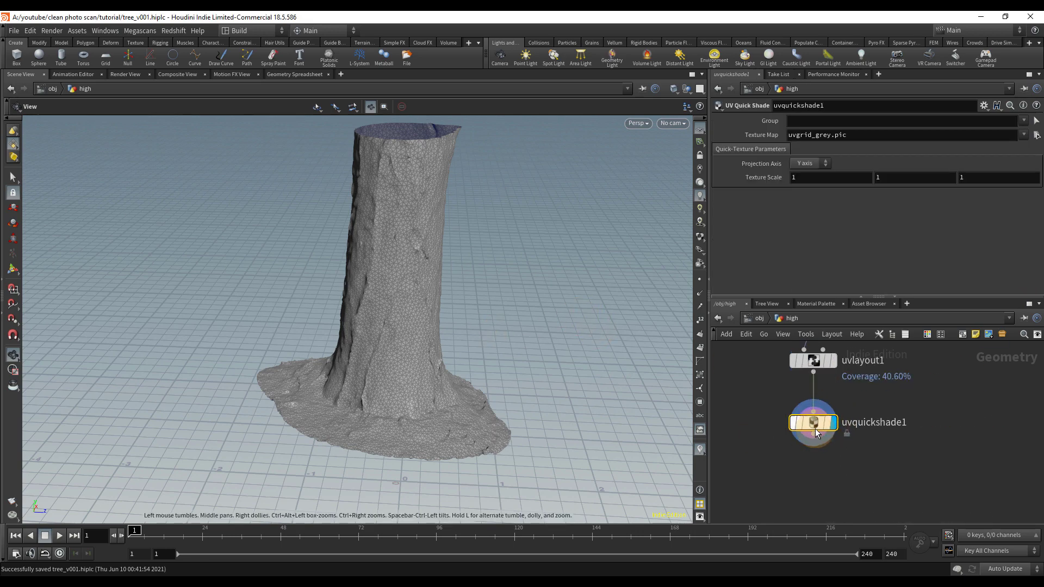
# Step: Examine the checker grid's scale and seams around the trunk and base, and compare with the UV layout
pyautogui.moveTo(501, 284); pyautogui.dragTo(386, 280)
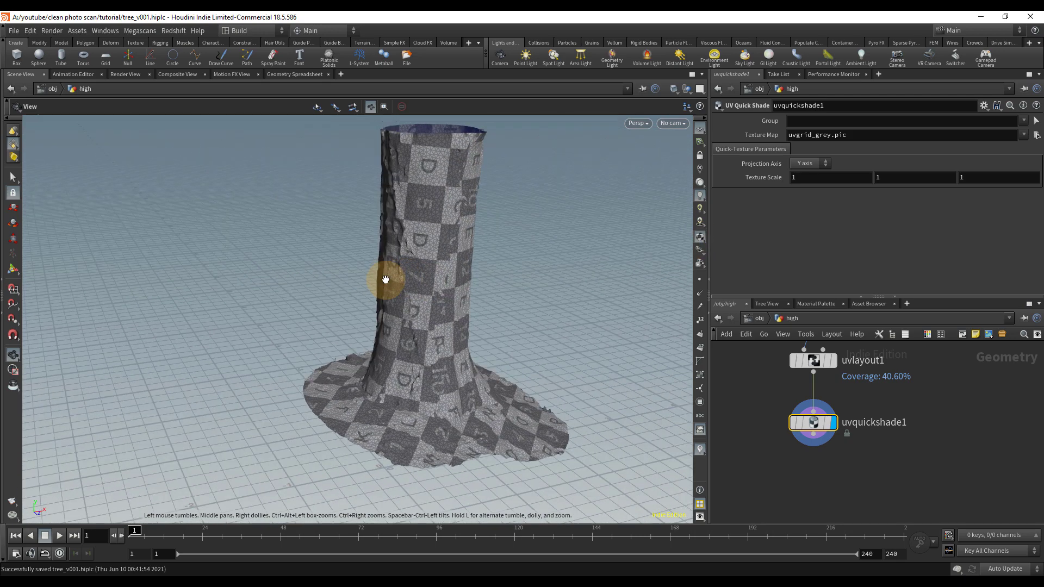
pyautogui.scroll(3, 560, 344)
pyautogui.moveTo(562, 348); pyautogui.dragTo(550, 392)
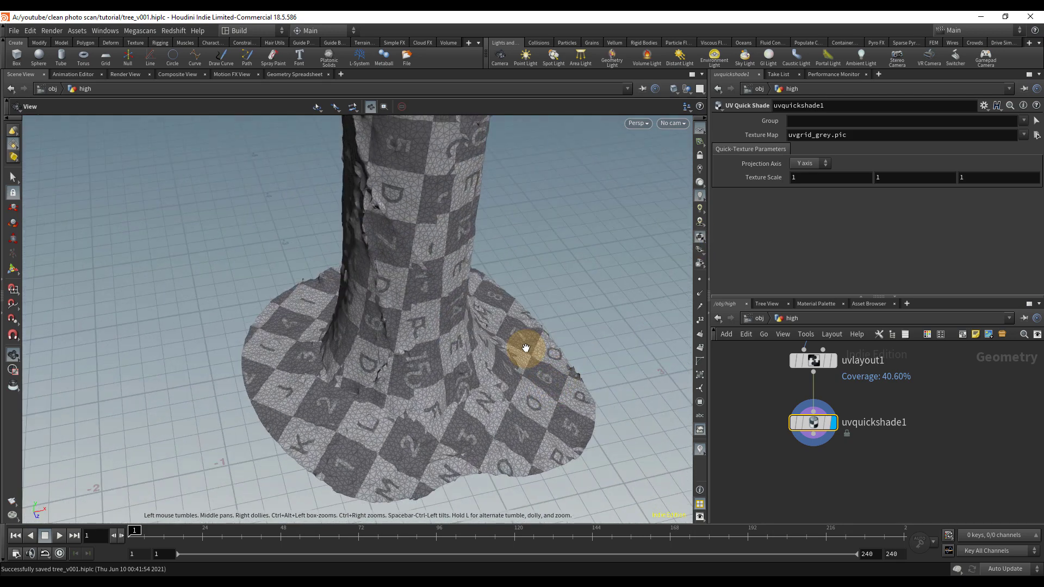
pyautogui.moveTo(473, 340); pyautogui.dragTo(434, 294)
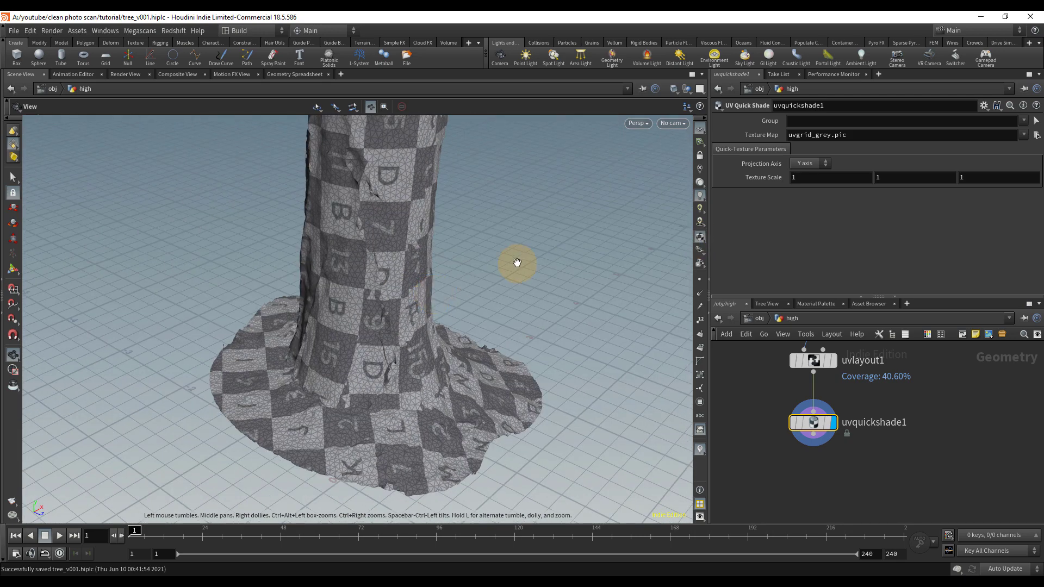
pyautogui.hotkey('space', '5')
pyautogui.moveTo(520, 263); pyautogui.dragTo(571, 243, button='right')
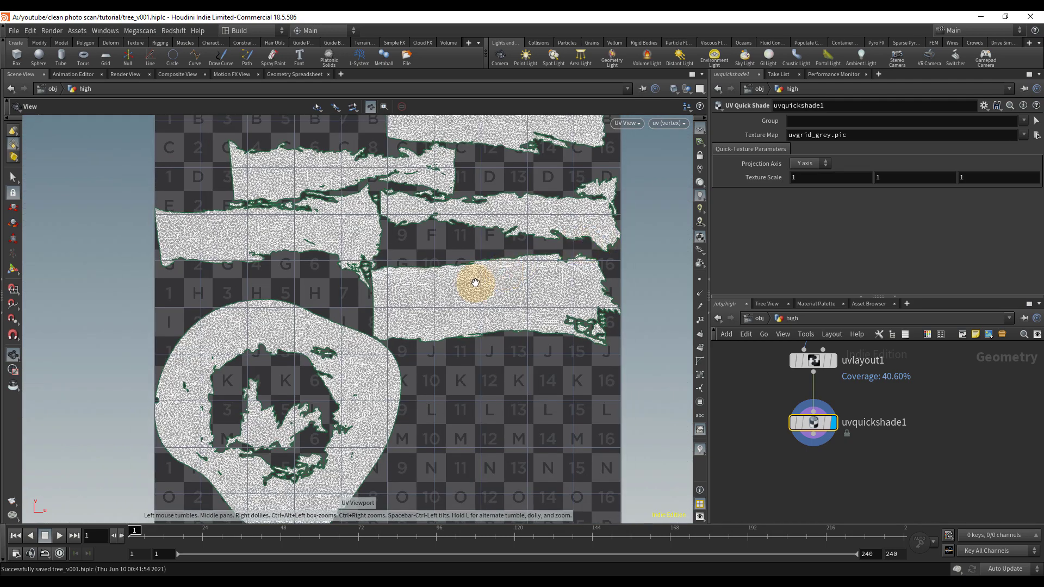
pyautogui.hotkey('space', '1')
pyautogui.moveTo(517, 294); pyautogui.dragTo(526, 275)
# Step: Bypass the UV Quick Shade node and inspect the bark material on the new UVs
pyautogui.moveTo(828, 421)
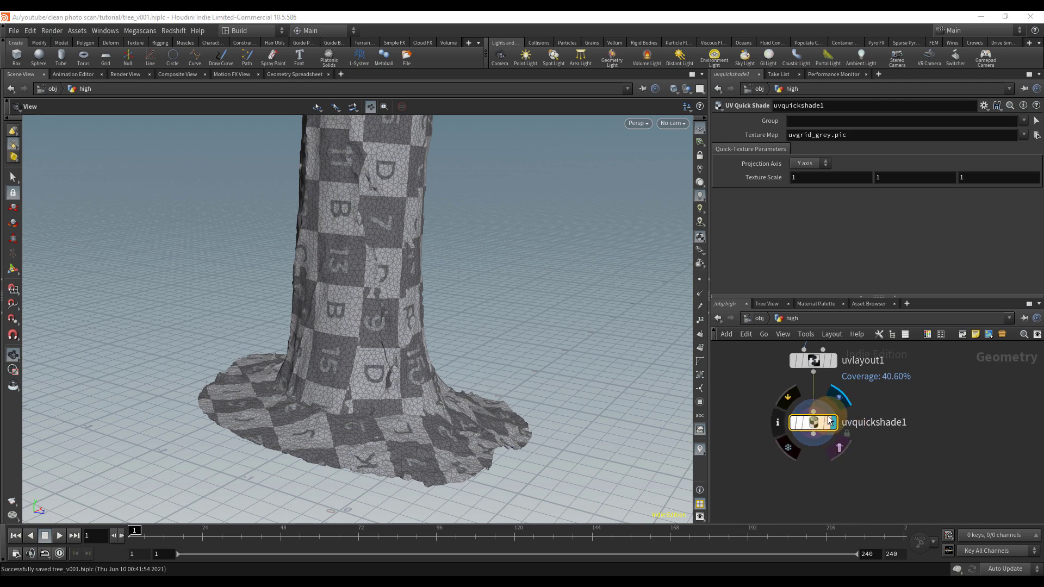
pyautogui.click(792, 397)
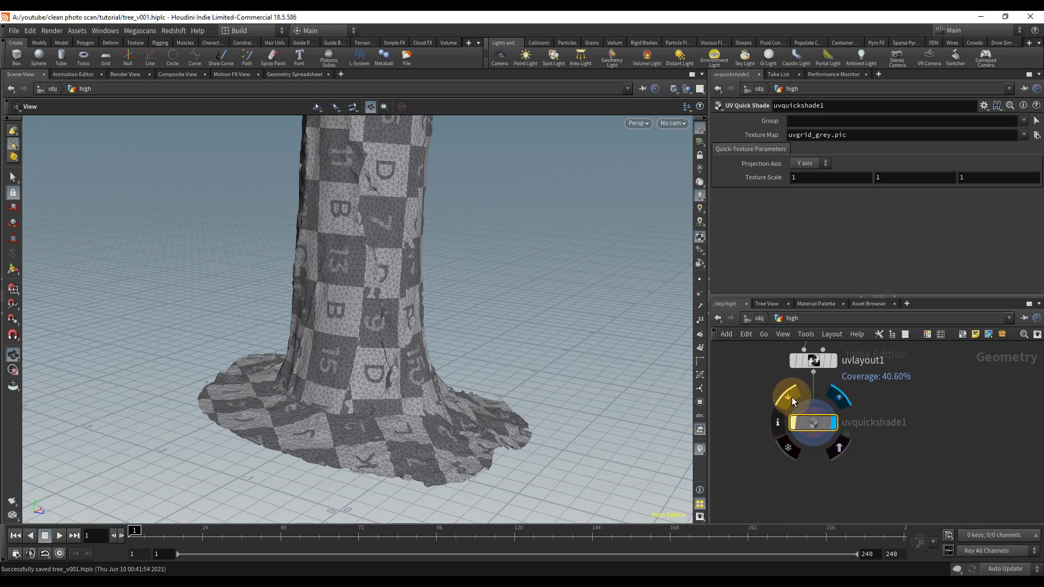
pyautogui.moveTo(817, 426); pyautogui.dragTo(815, 413)
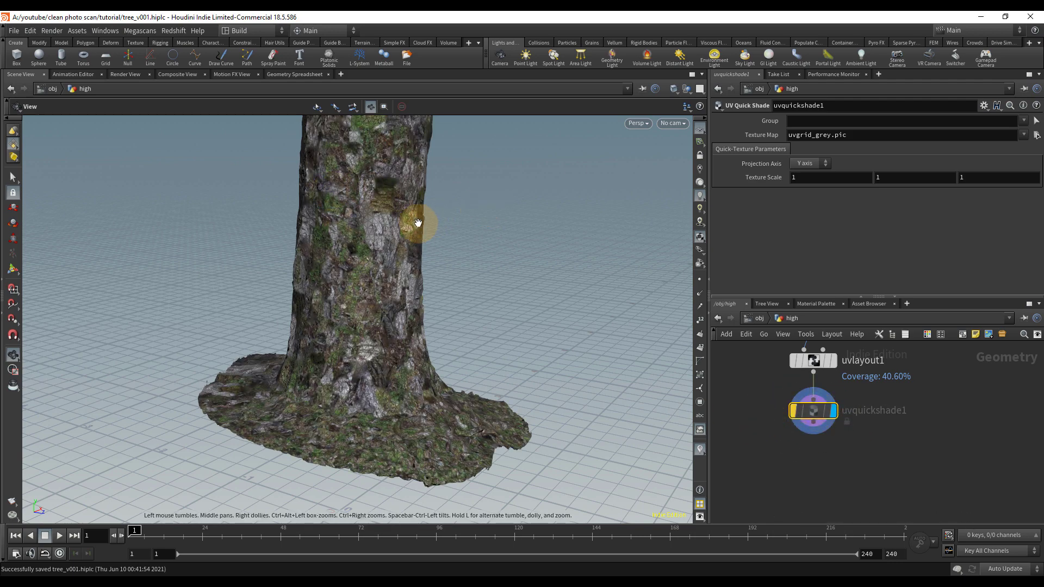
pyautogui.moveTo(487, 221); pyautogui.dragTo(413, 283)
pyautogui.moveTo(435, 240); pyautogui.dragTo(504, 221, button='right')
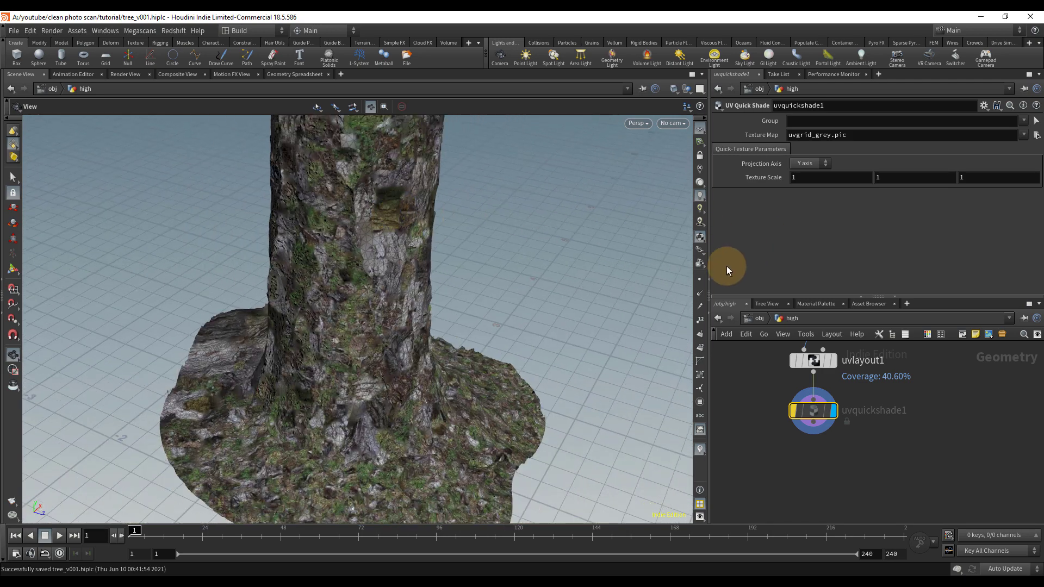
# Step: Turn off material display in the viewport to show the plain remeshed tree
pyautogui.click(701, 240)
pyautogui.moveTo(426, 221); pyautogui.dragTo(394, 226, button='right')
pyautogui.moveTo(393, 226); pyautogui.dragTo(397, 258)
pyautogui.moveTo(843, 483); pyautogui.dragTo(843, 481, button='middle')
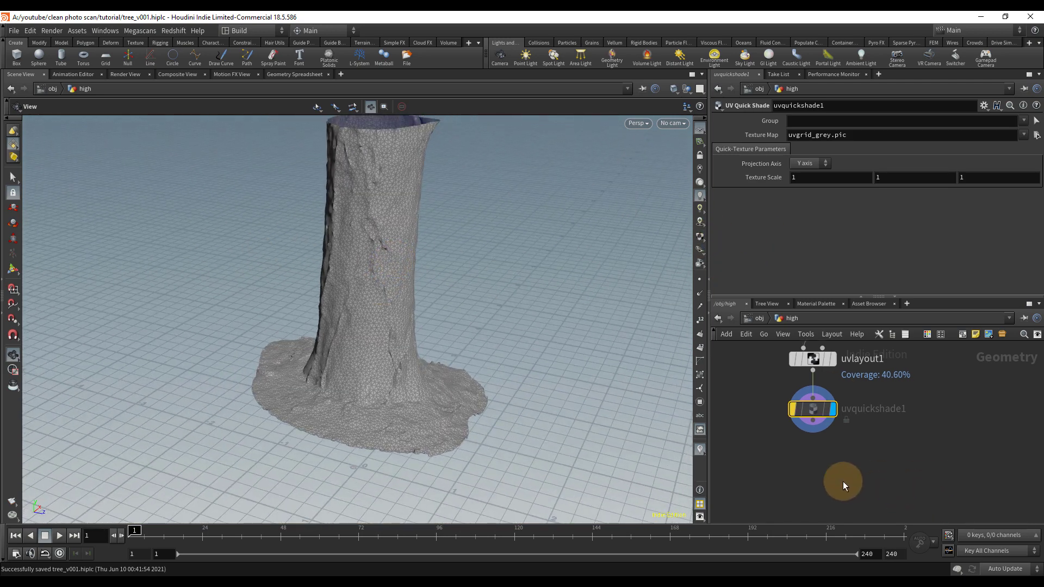
# Step: Save the scene, then add a Normal node below the bypassed UV Quick Shade node and display it
pyautogui.hotkey('ctrl', 's')
pyautogui.press('Tab')
pyautogui.write('norm')
pyautogui.press('Return')
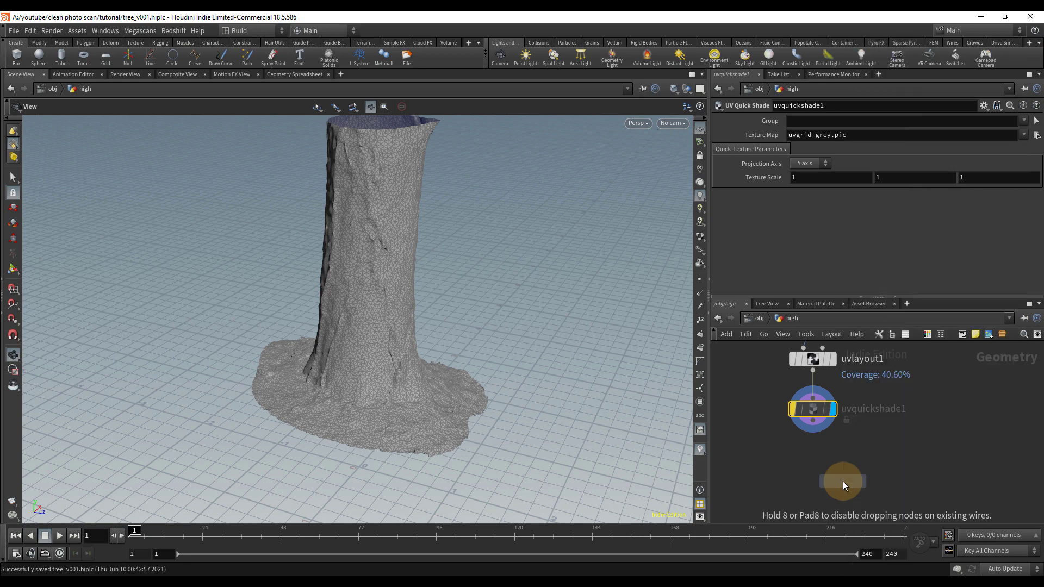
pyautogui.click(814, 457)
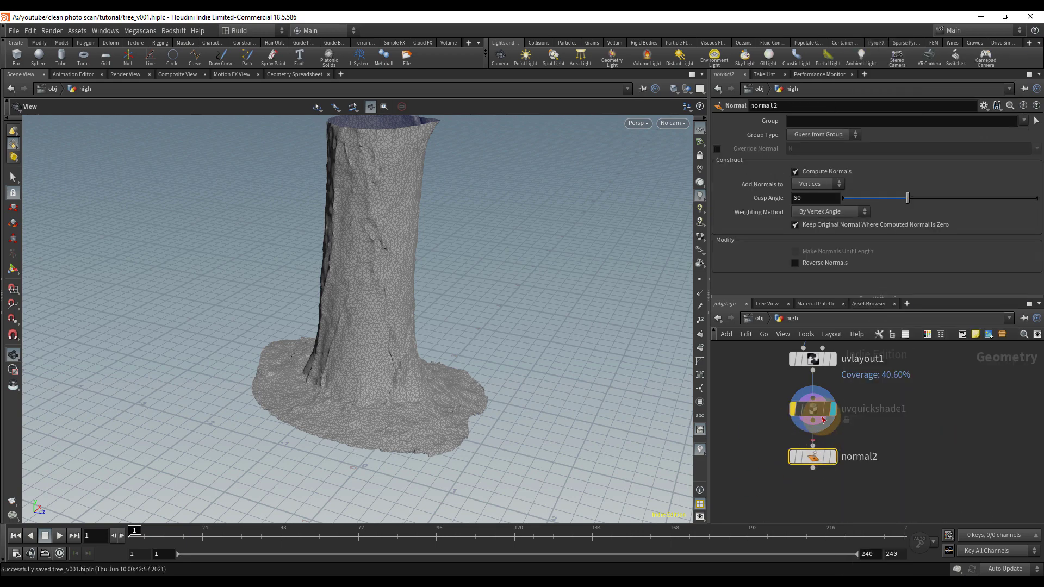
pyautogui.click(836, 461)
# Step: Add a Null node below the new Normal node and name it low
pyautogui.moveTo(956, 489); pyautogui.dragTo(965, 431, button='middle')
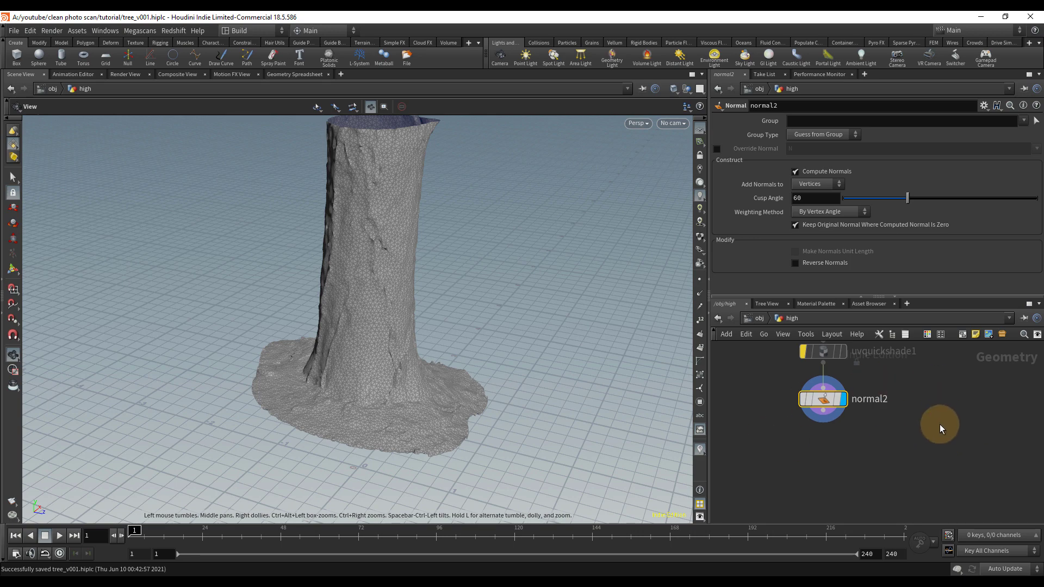
pyautogui.press('Tab')
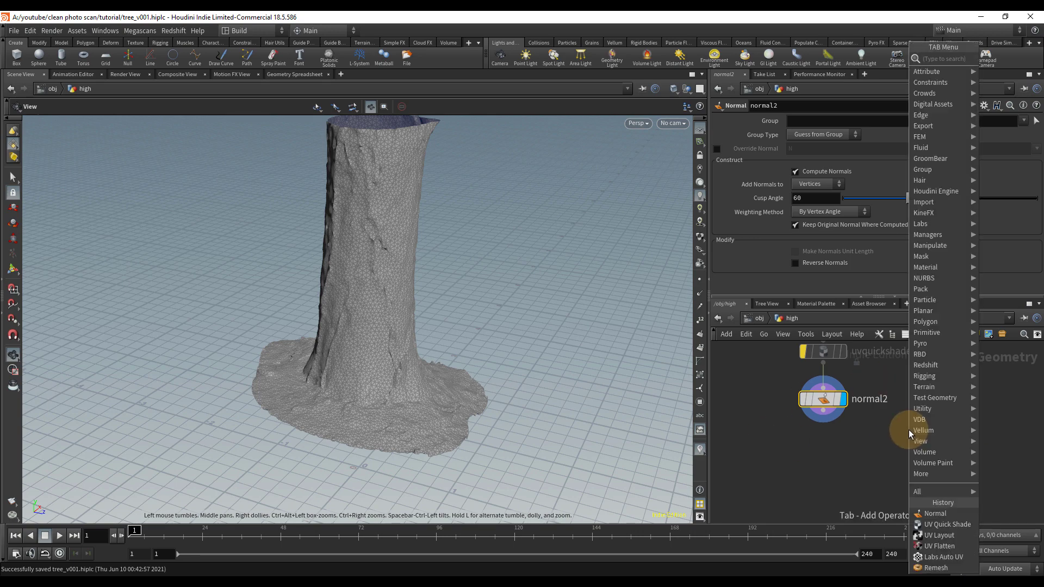
pyautogui.write('low')
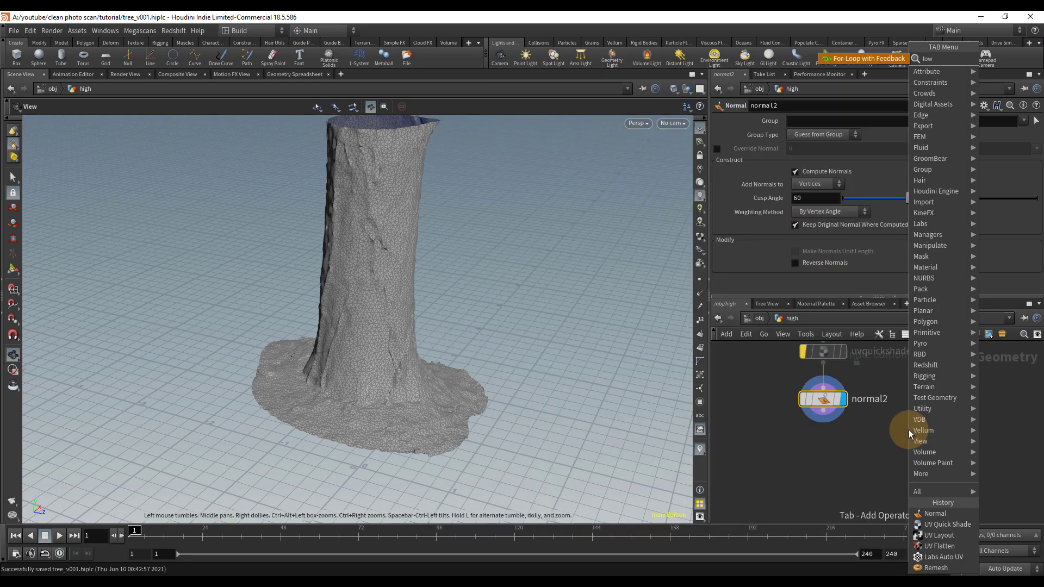
pyautogui.press('BackSpace')
pyautogui.press('BackSpace')
pyautogui.press('BackSpace')
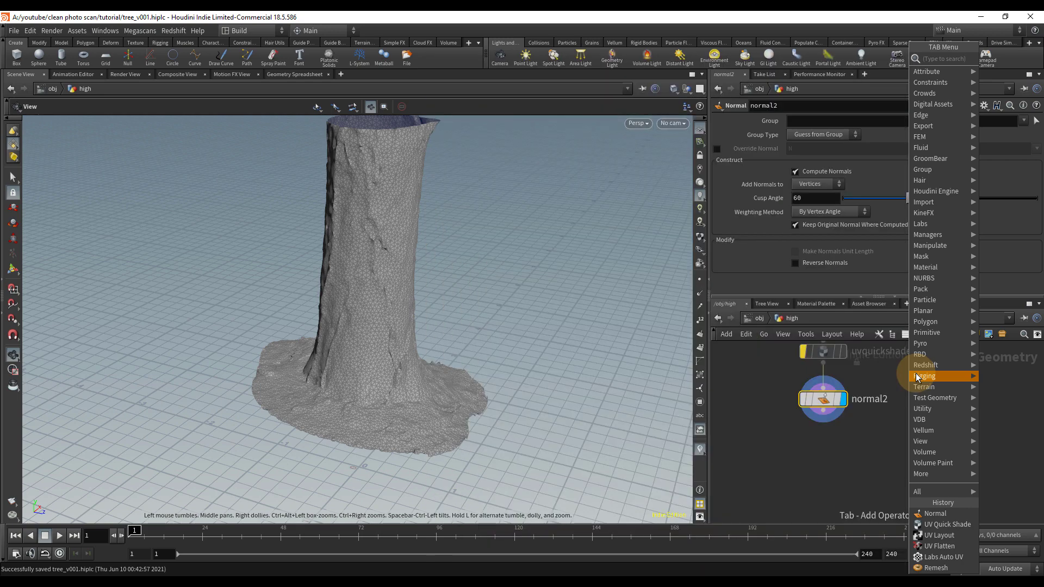
pyautogui.write('null')
pyautogui.press('Return')
pyautogui.click(823, 472)
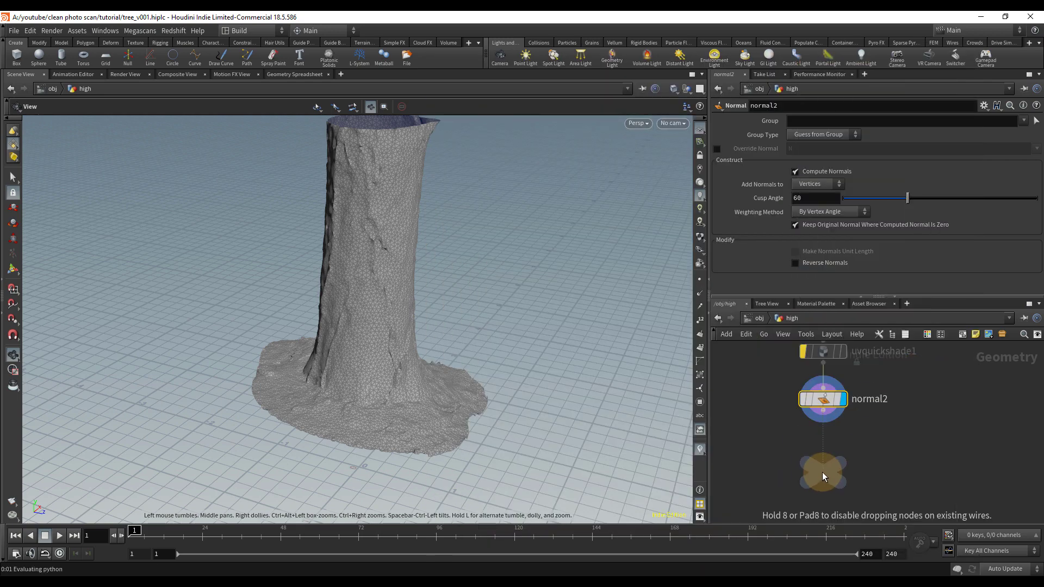
pyautogui.doubleClick(860, 476)
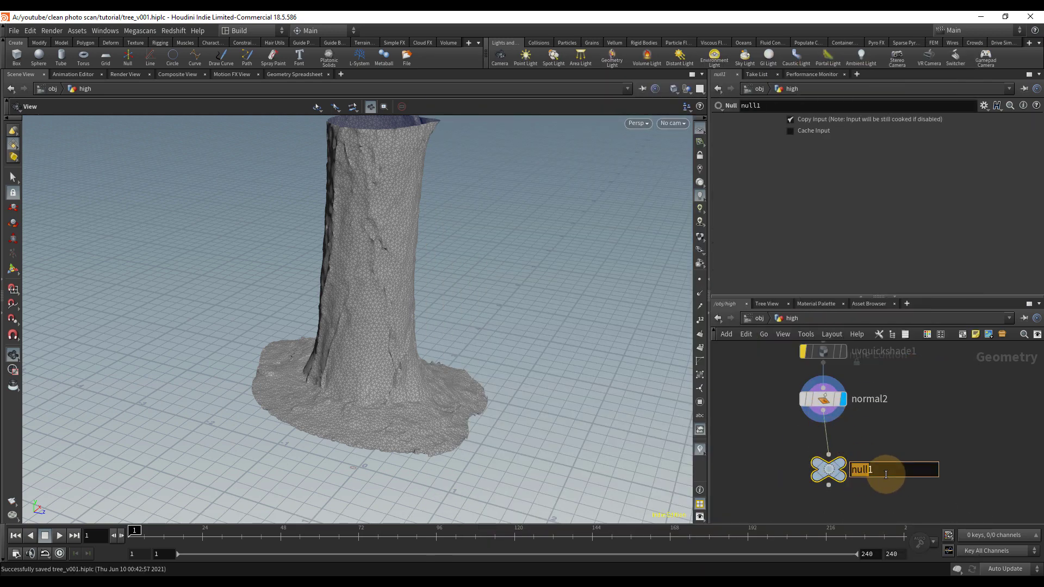
pyautogui.write('low')
pyautogui.press('Return')
# Step: Set the display back to the render null at the end of the high-res branch
pyautogui.scroll(-3, 935, 430)
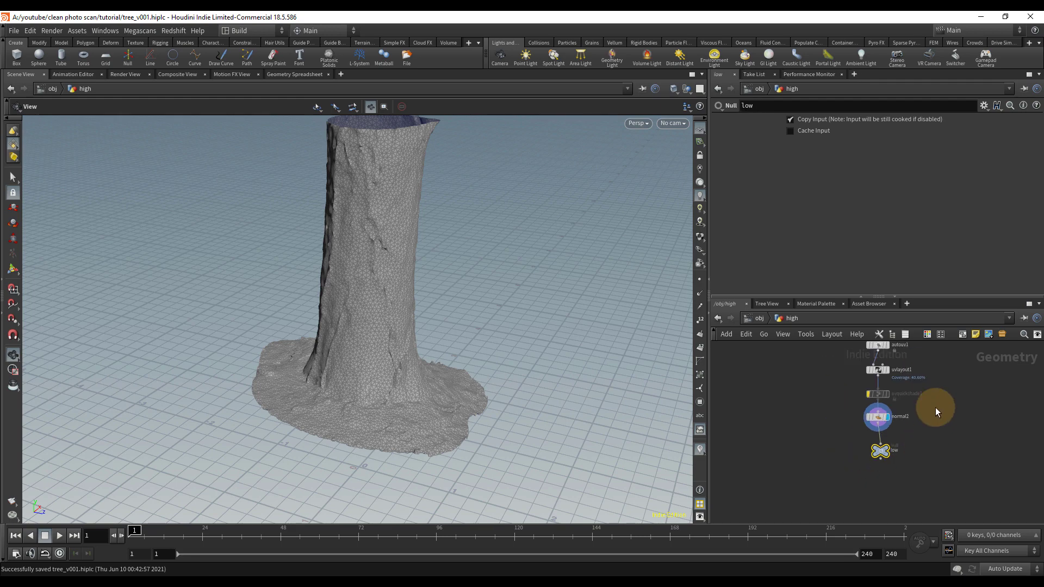
pyautogui.moveTo(937, 389); pyautogui.dragTo(896, 493, button='middle')
pyautogui.moveTo(852, 456); pyautogui.dragTo(970, 418, button='middle')
pyautogui.moveTo(838, 408); pyautogui.dragTo(830, 434, button='middle')
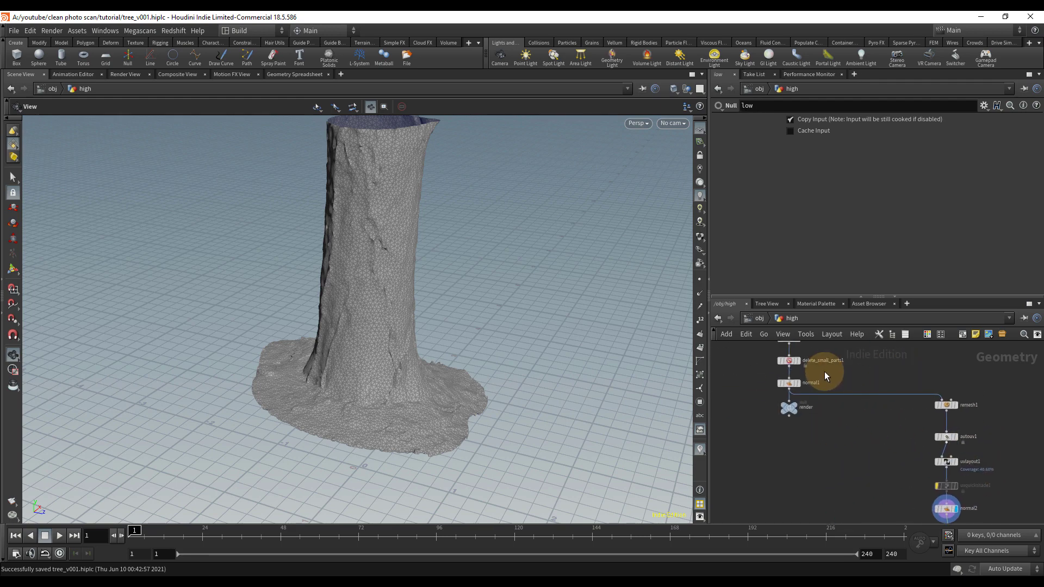
pyautogui.click(800, 413)
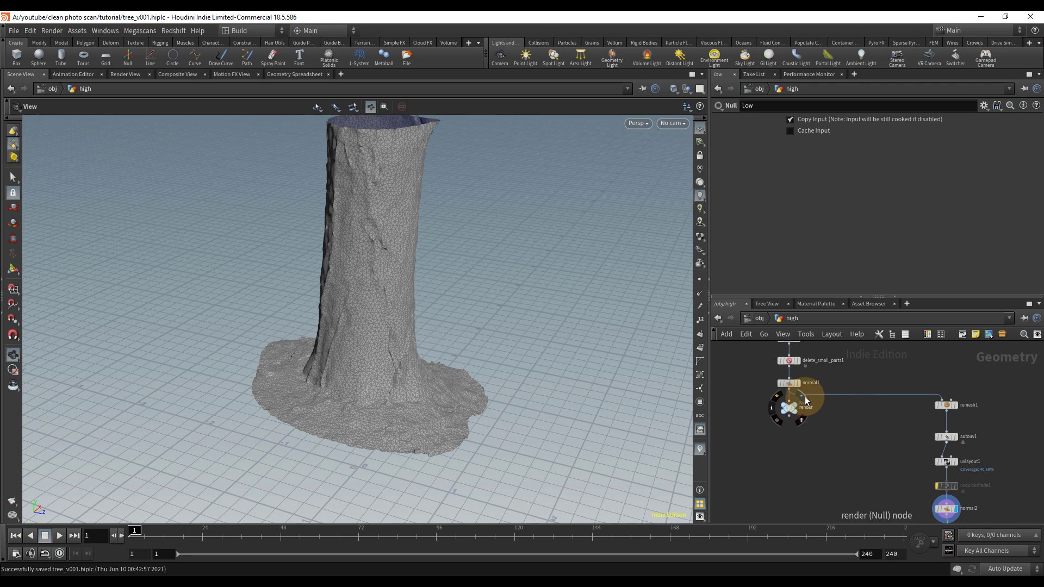
pyautogui.click(799, 408)
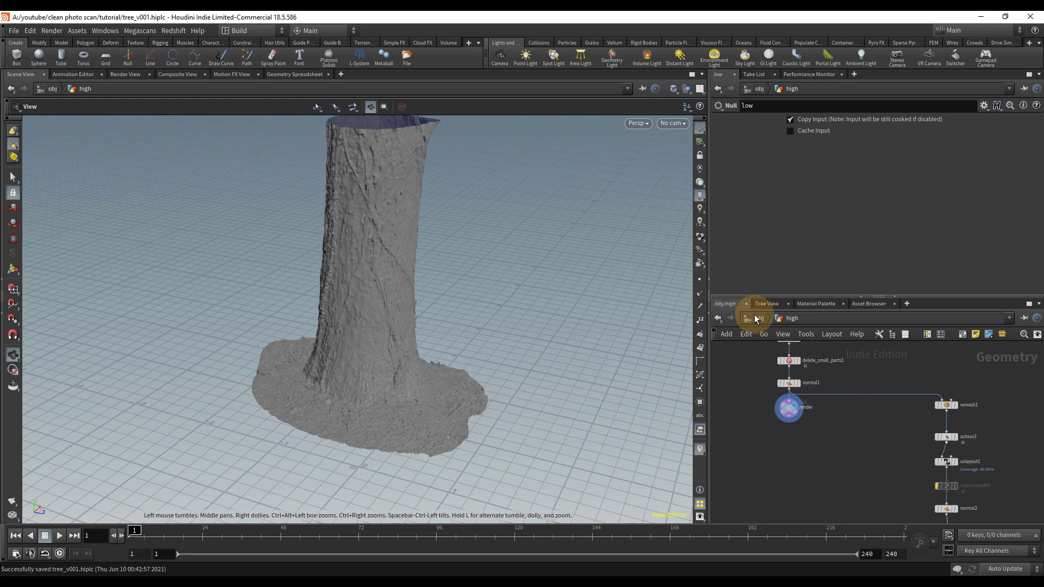
pyautogui.press('f')
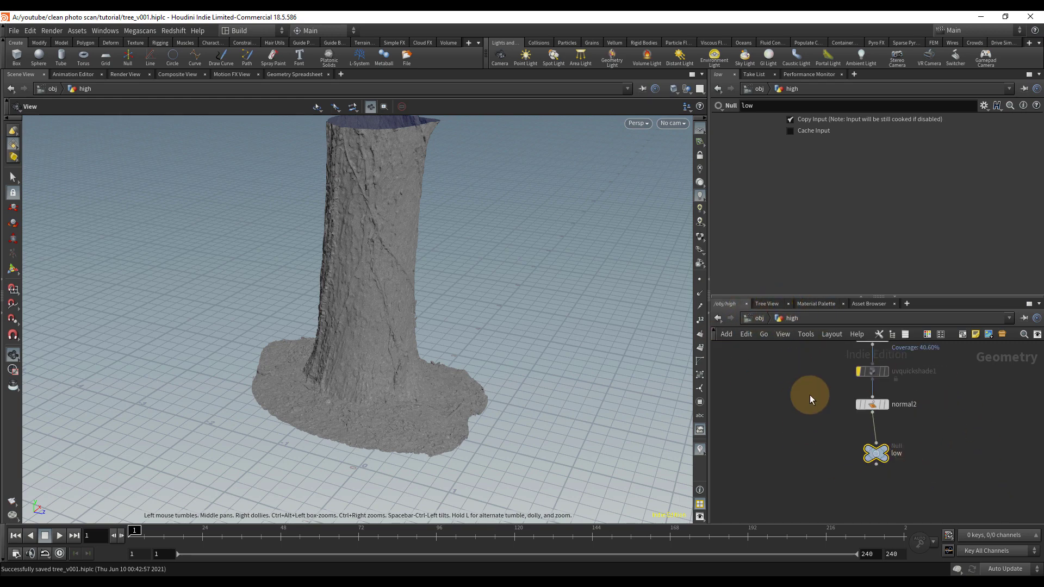
# Step: Create a Geometry object at the object level, name it low, and align it beside the high object
pyautogui.click(759, 323)
pyautogui.press('Tab')
pyautogui.write('g')
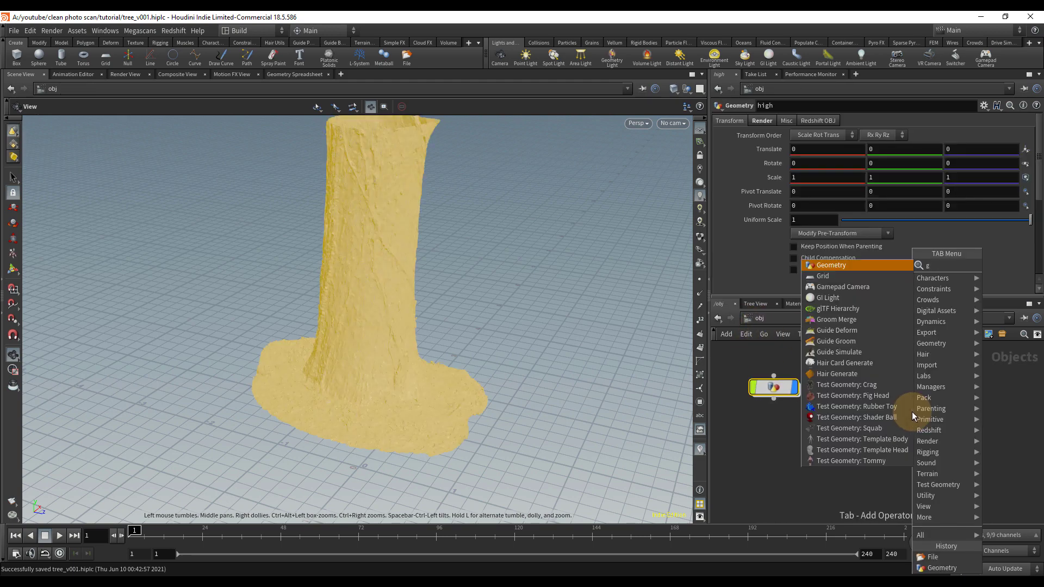
pyautogui.press('Return')
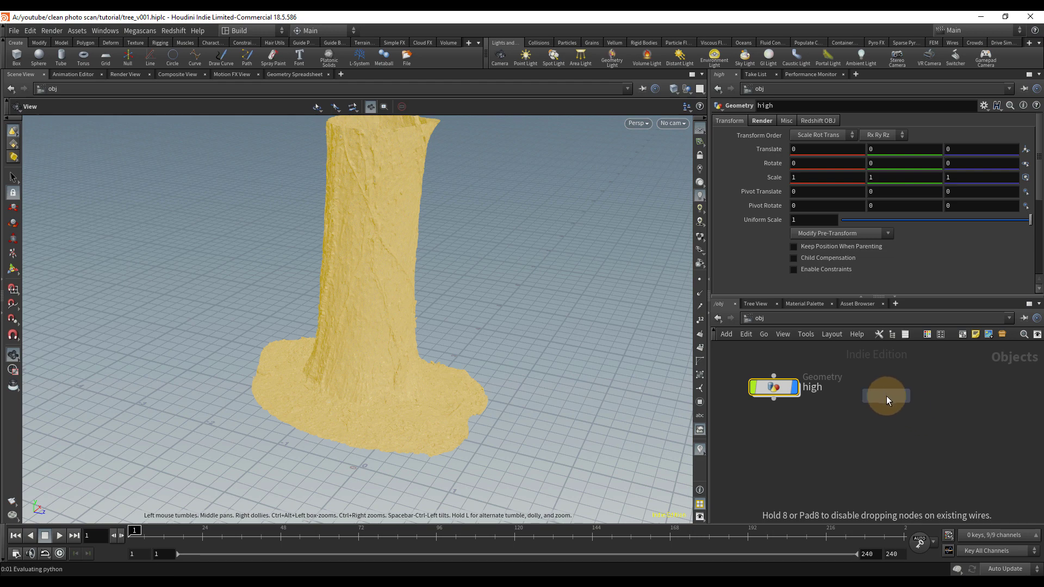
pyautogui.click(886, 396)
pyautogui.doubleClick(927, 396)
pyautogui.write('low')
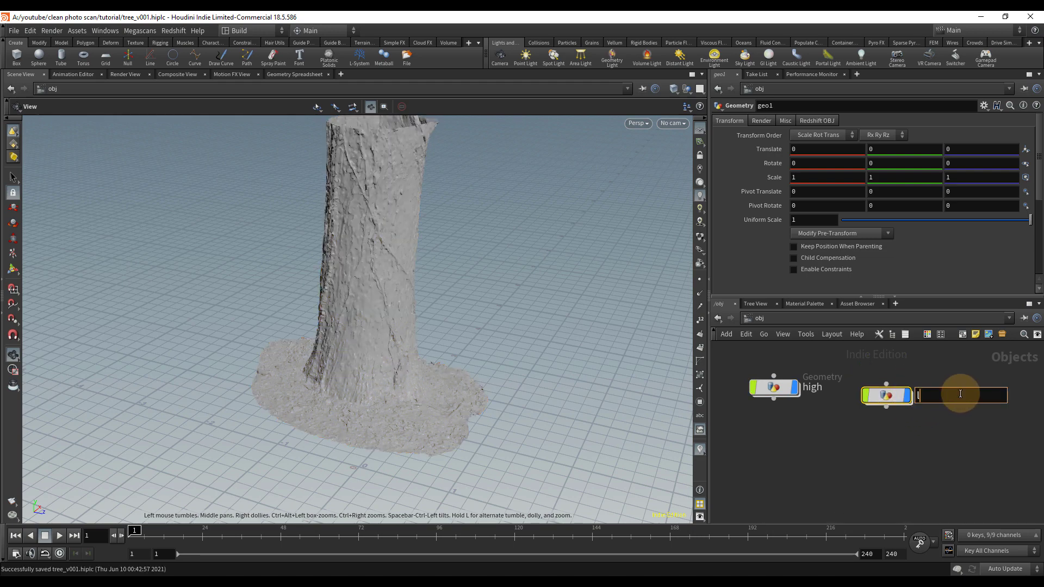
pyautogui.press('Return')
pyautogui.moveTo(886, 393); pyautogui.dragTo(888, 386)
# Step: Copy the full node path of the low null inside the high object from its node info
pyautogui.click(776, 390)
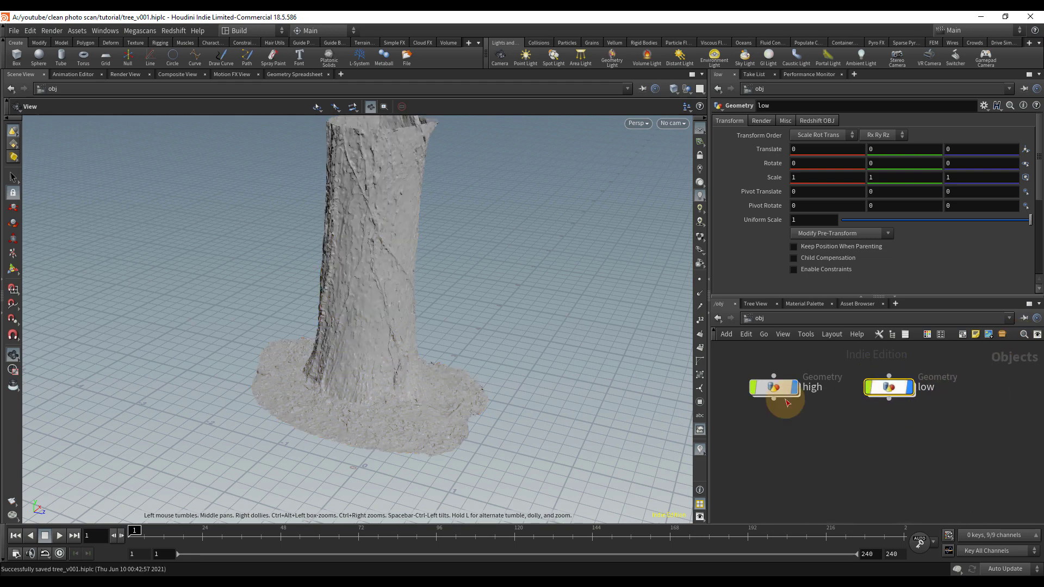
pyautogui.doubleClick(775, 390)
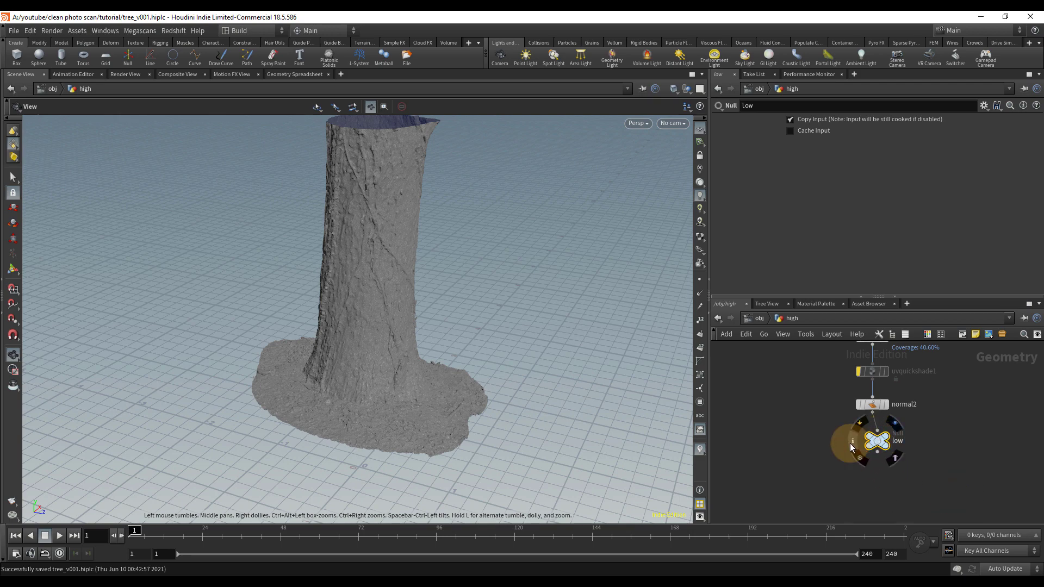
pyautogui.click(851, 442)
pyautogui.click(596, 357)
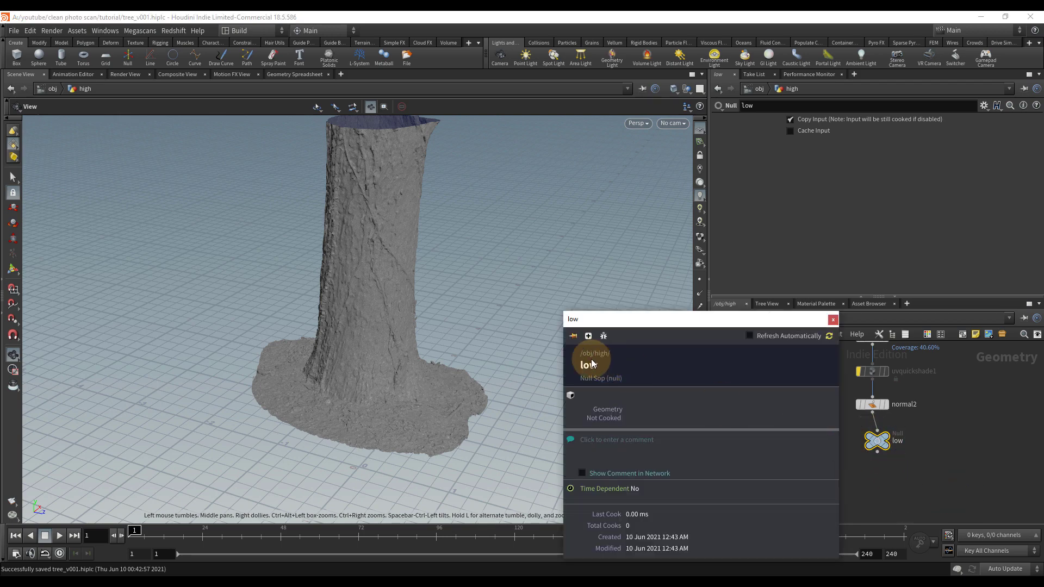
pyautogui.rightClick(592, 353)
pyautogui.click(598, 357)
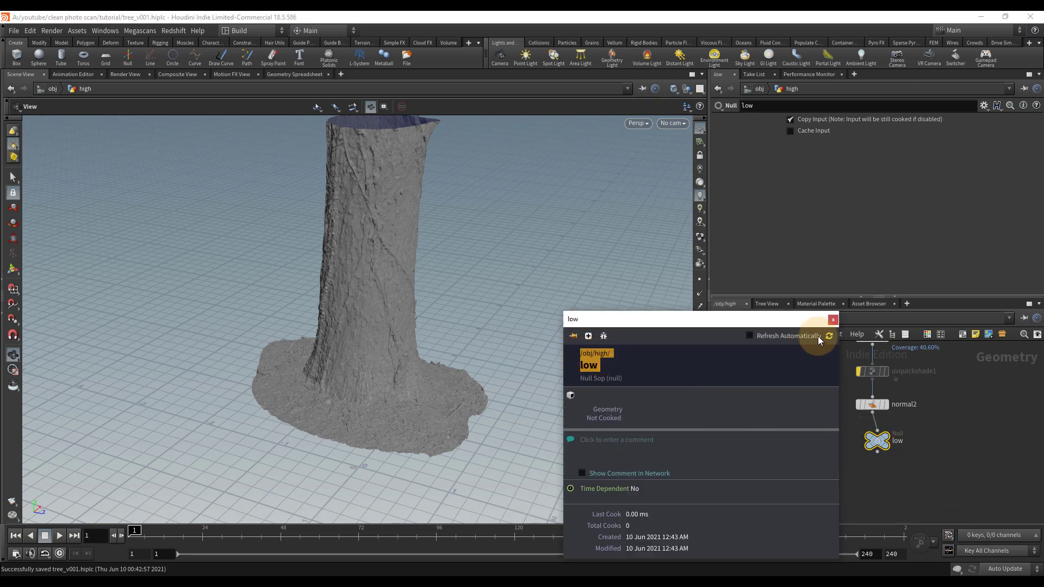
pyautogui.click(833, 321)
# Step: Add an Object Merge node inside the low object and set its Object 1 to /obj/high/low
pyautogui.click(758, 318)
pyautogui.doubleClick(897, 389)
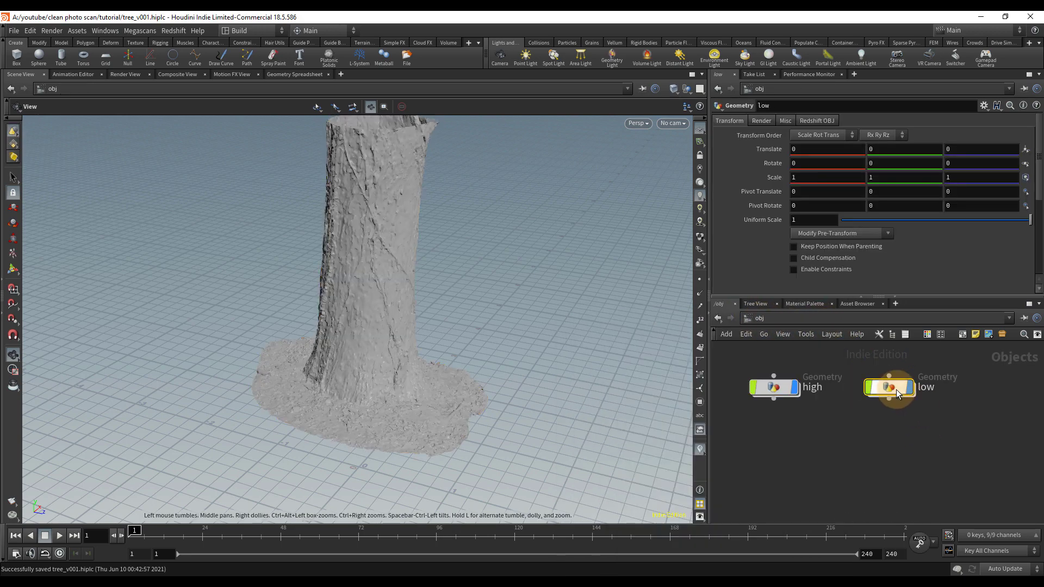
pyautogui.press('Tab')
pyautogui.write('ob')
pyautogui.press('Return')
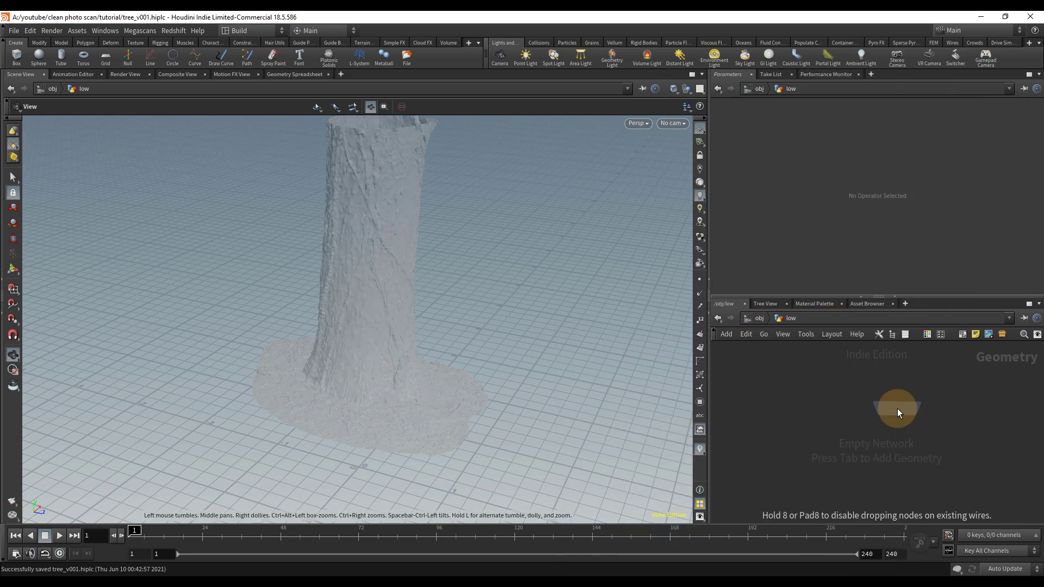
pyautogui.click(846, 379)
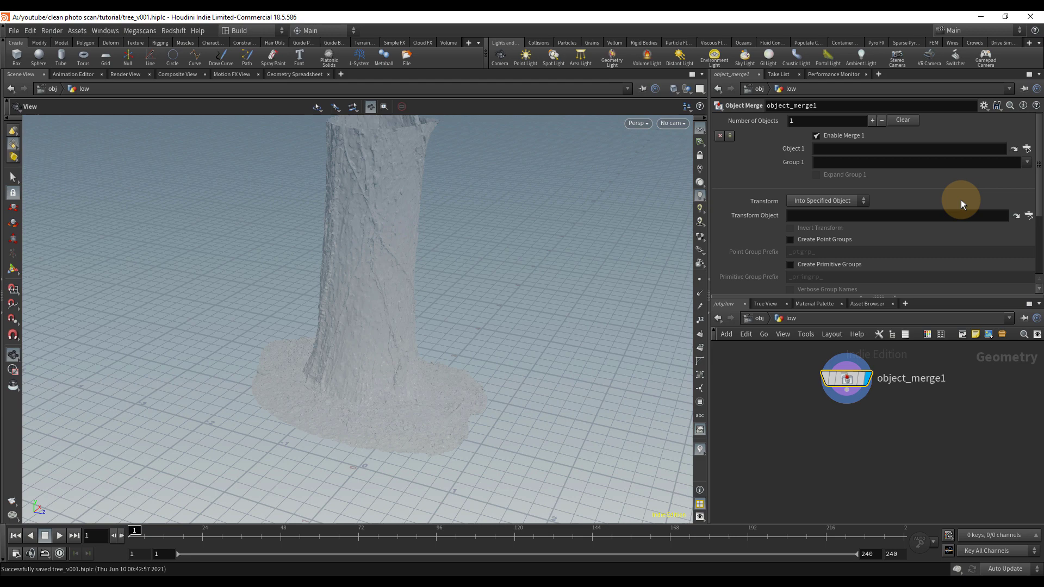
pyautogui.click(874, 151)
pyautogui.hotkey('ctrl', 'v')
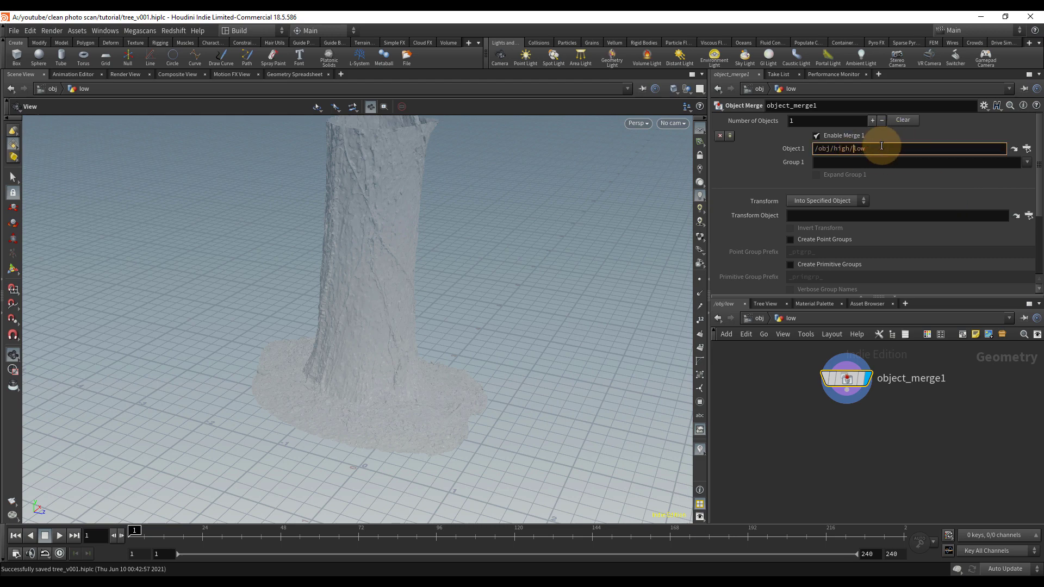
pyautogui.press('Return')
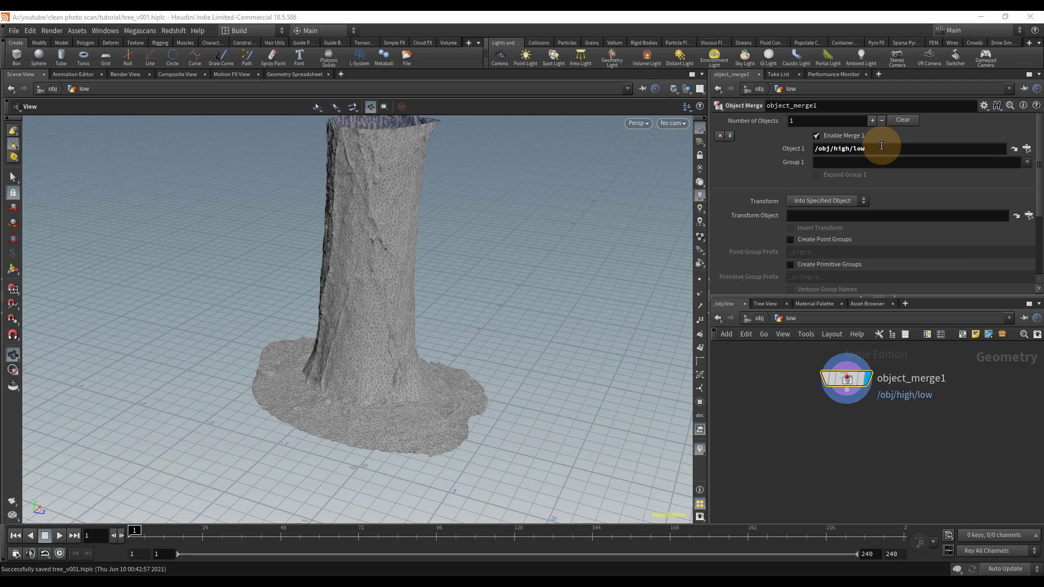
# Step: Hide the other objects in the viewport and inspect the merged low-res tree from several angles
pyautogui.click(689, 88)
pyautogui.click(703, 120)
pyautogui.moveTo(390, 175); pyautogui.dragTo(436, 175, button='right')
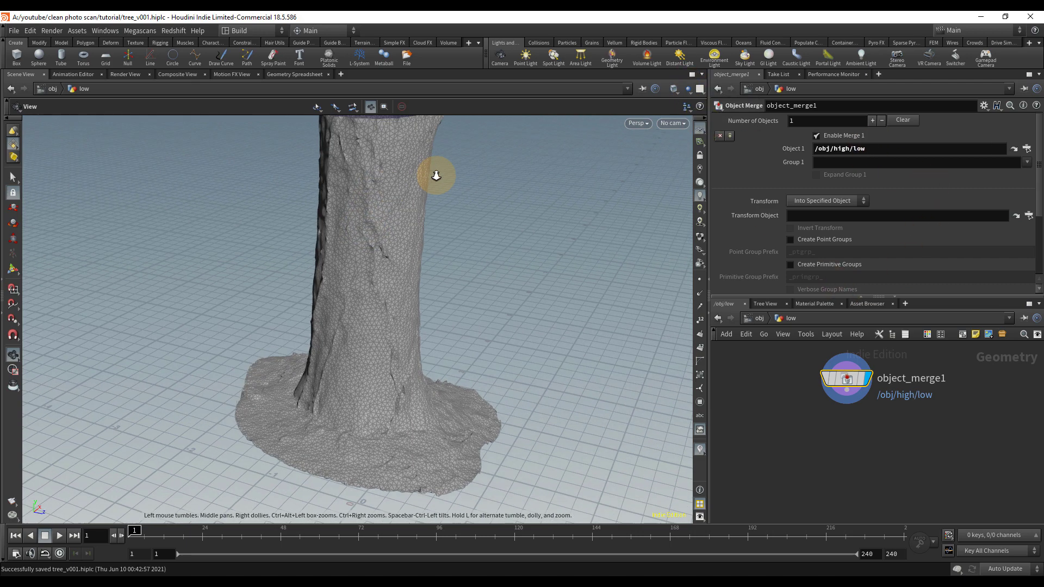
pyautogui.moveTo(429, 386); pyautogui.dragTo(452, 355)
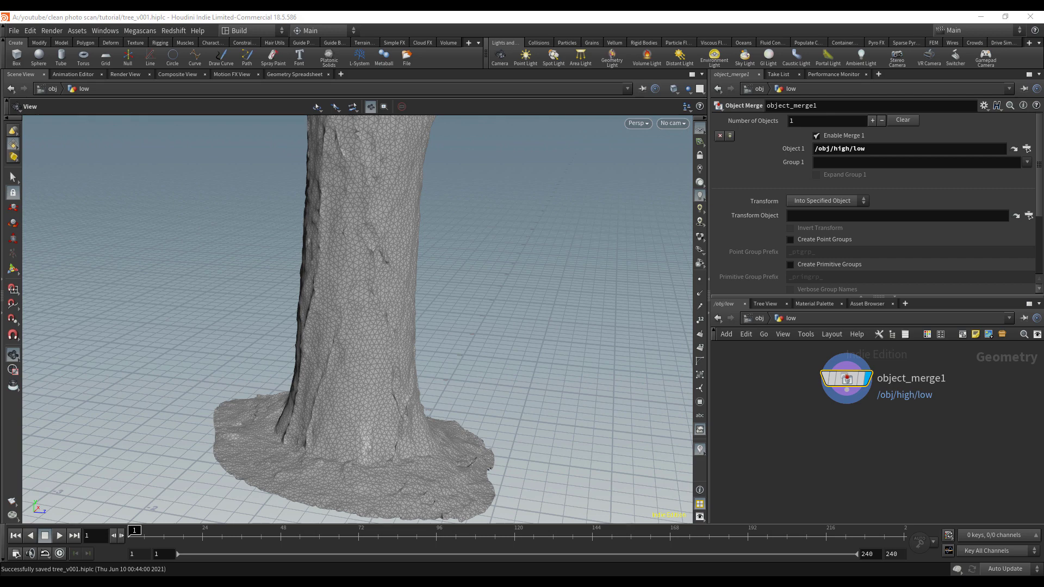
pyautogui.moveTo(457, 260); pyautogui.dragTo(427, 259, button='right')
pyautogui.moveTo(427, 258); pyautogui.dragTo(645, 256)
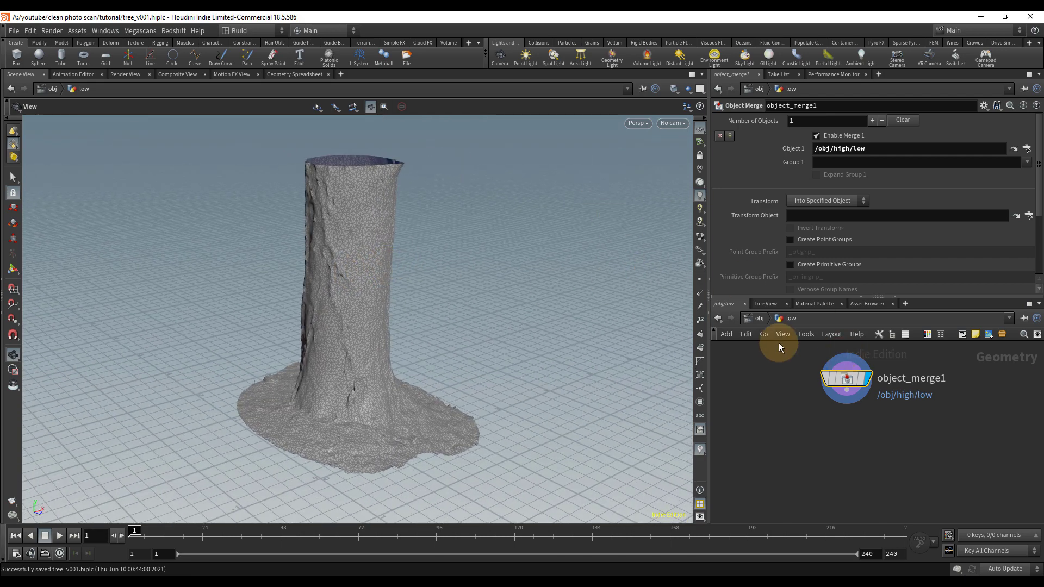
# Step: Return to the object level, space out the high node, and toggle its display to compare the high and low trees
pyautogui.click(753, 318)
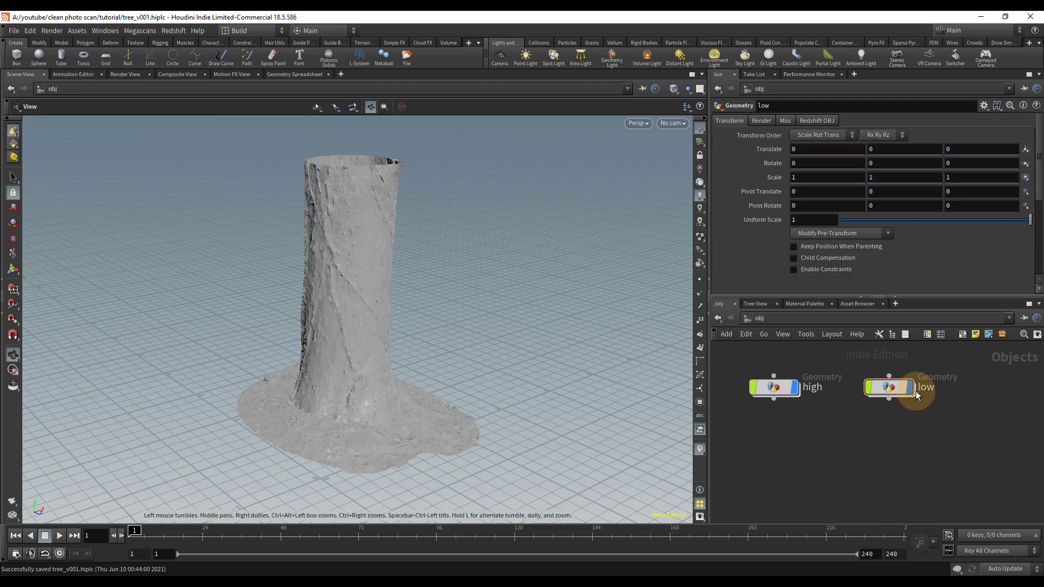
pyautogui.moveTo(792, 398); pyautogui.dragTo(781, 399)
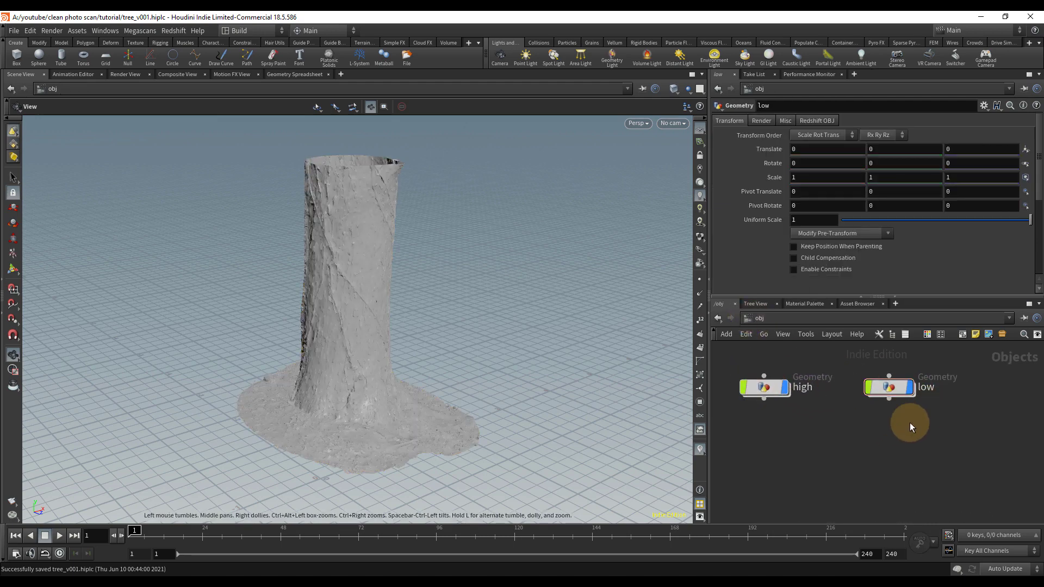
pyautogui.moveTo(912, 393)
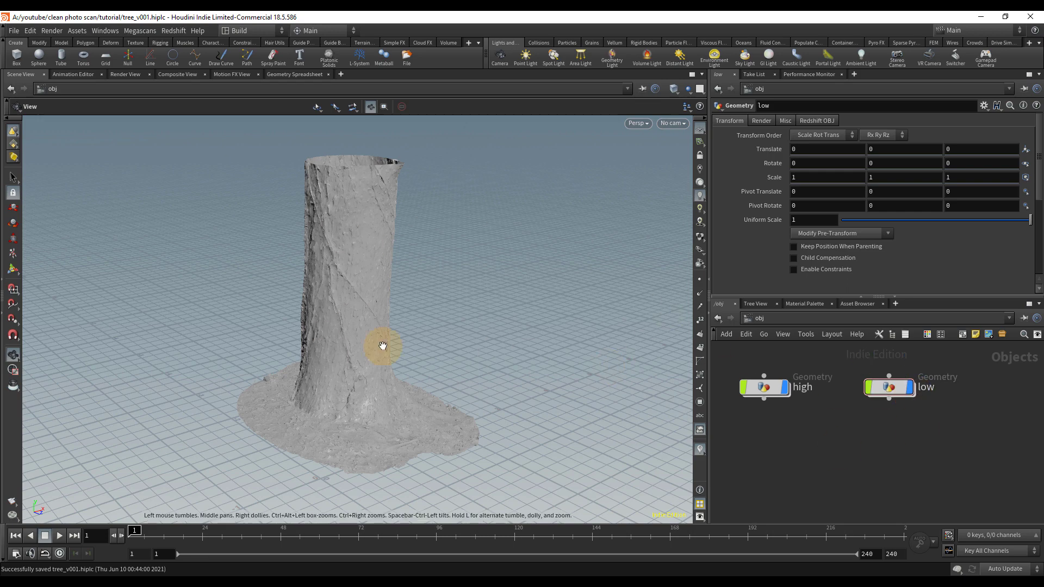
pyautogui.click(785, 387)
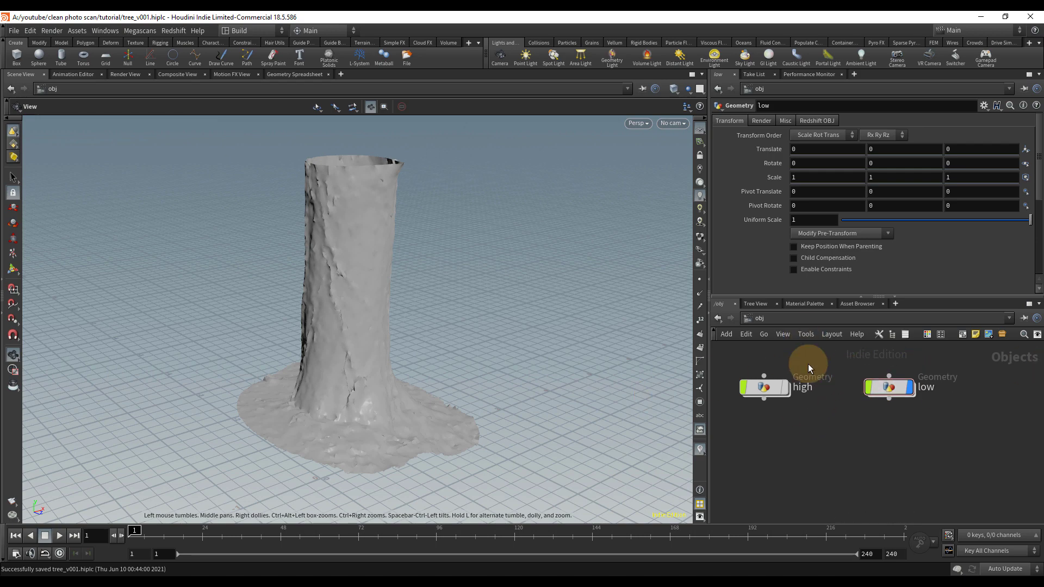
pyautogui.moveTo(431, 272); pyautogui.dragTo(414, 310)
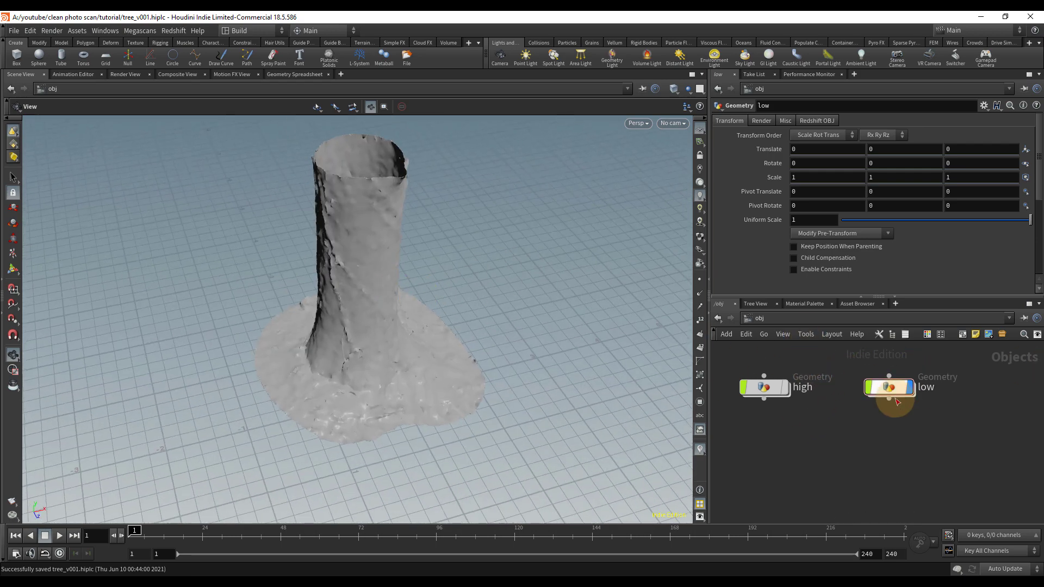
pyautogui.click(788, 389)
# Step: Switch to the out network and add a Bake Texture node
pyautogui.click(841, 315)
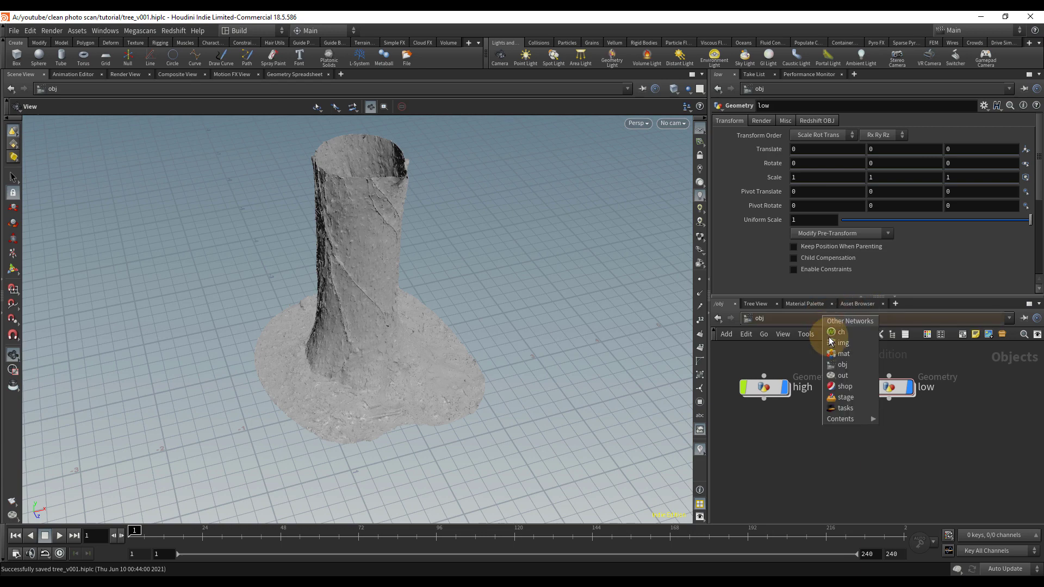
pyautogui.click(866, 376)
pyautogui.press('Tab')
pyautogui.write('tex')
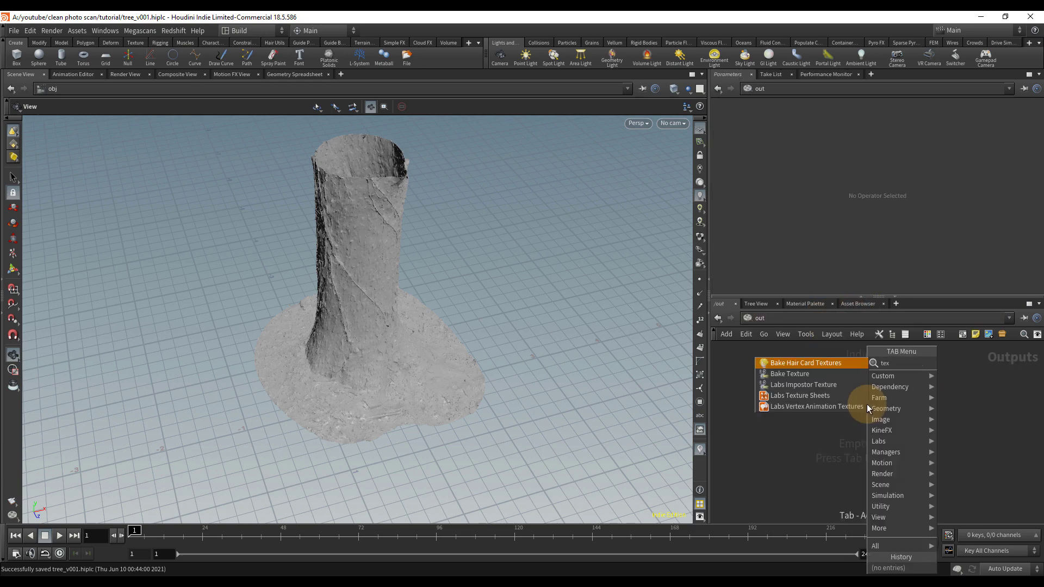
pyautogui.click(846, 374)
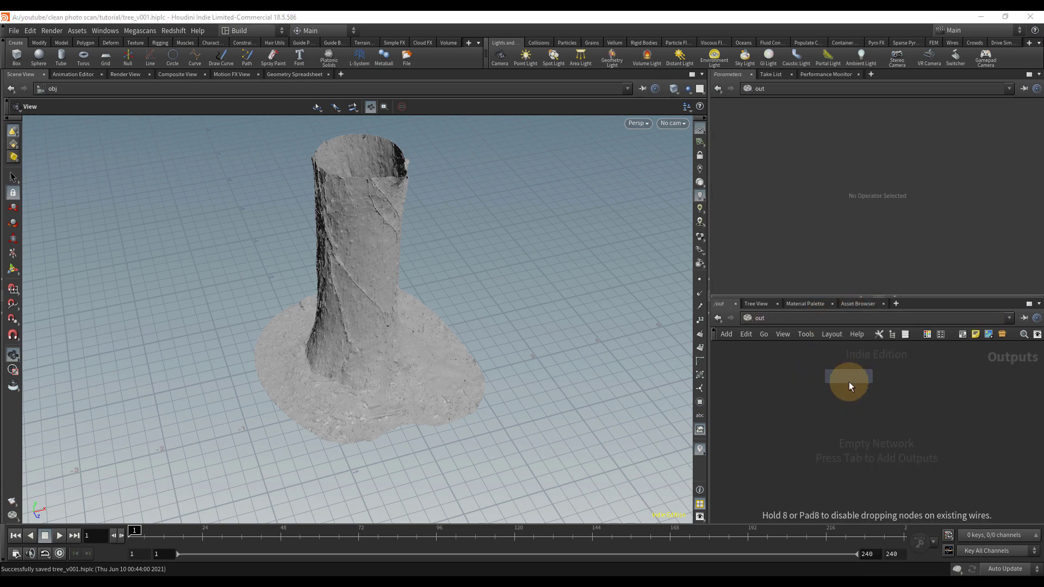
pyautogui.click(847, 416)
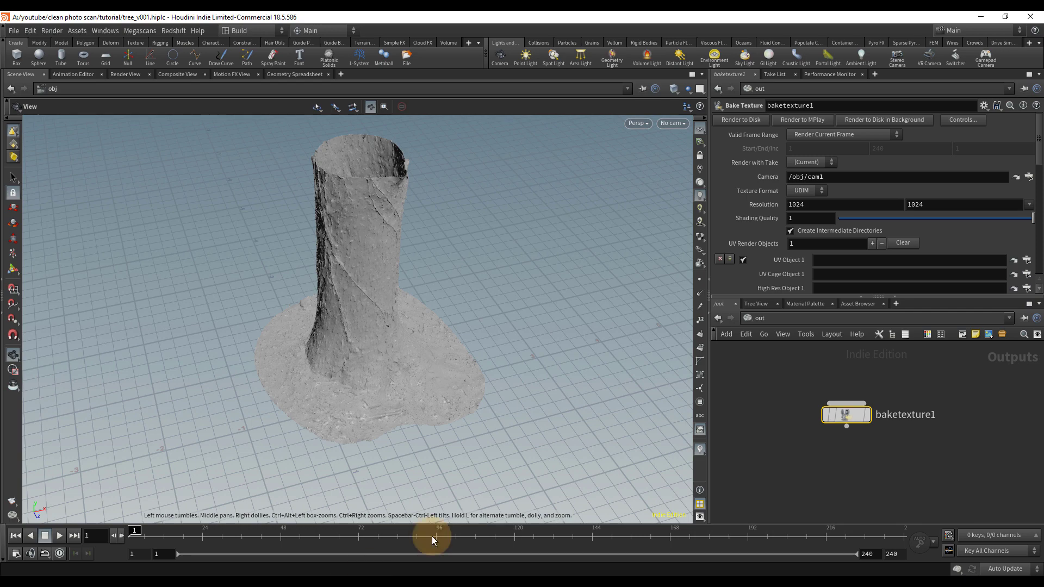
# Step: Switch to the browser and examine the pig-head seam comparison in the SideFX forum thread on bake texture seams
pyautogui.scroll(-2, 881, 256)
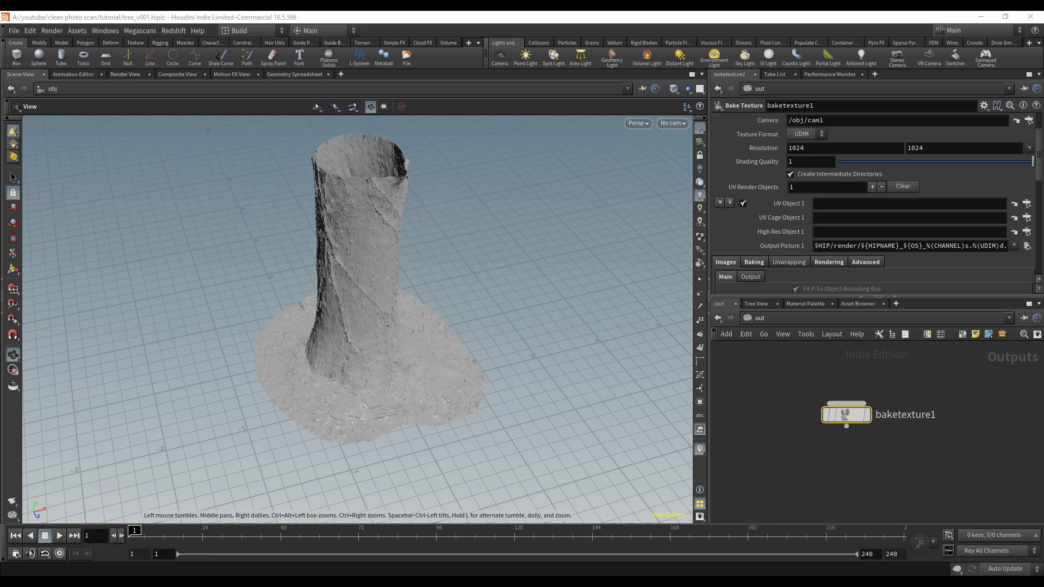
pyautogui.hotkey('alt', 'Tab')
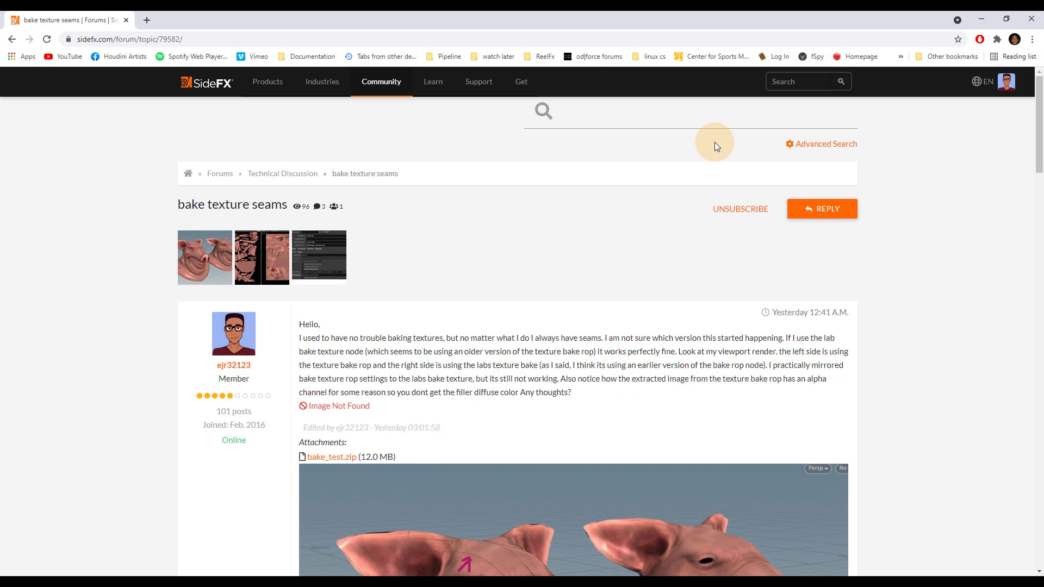
pyautogui.scroll(-4, 622, 247)
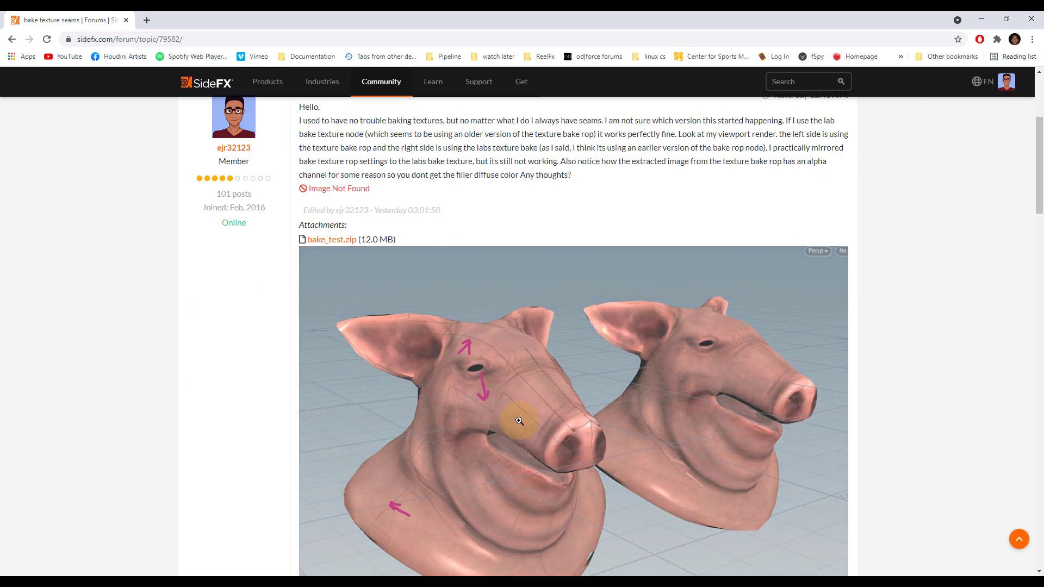
pyautogui.scroll(-1, 506, 397)
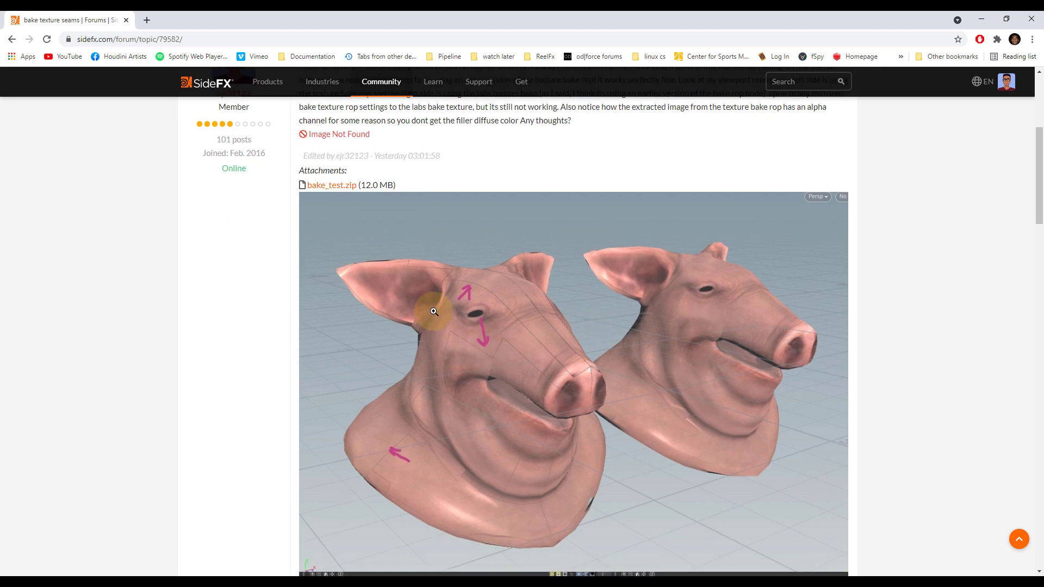
pyautogui.click(482, 348)
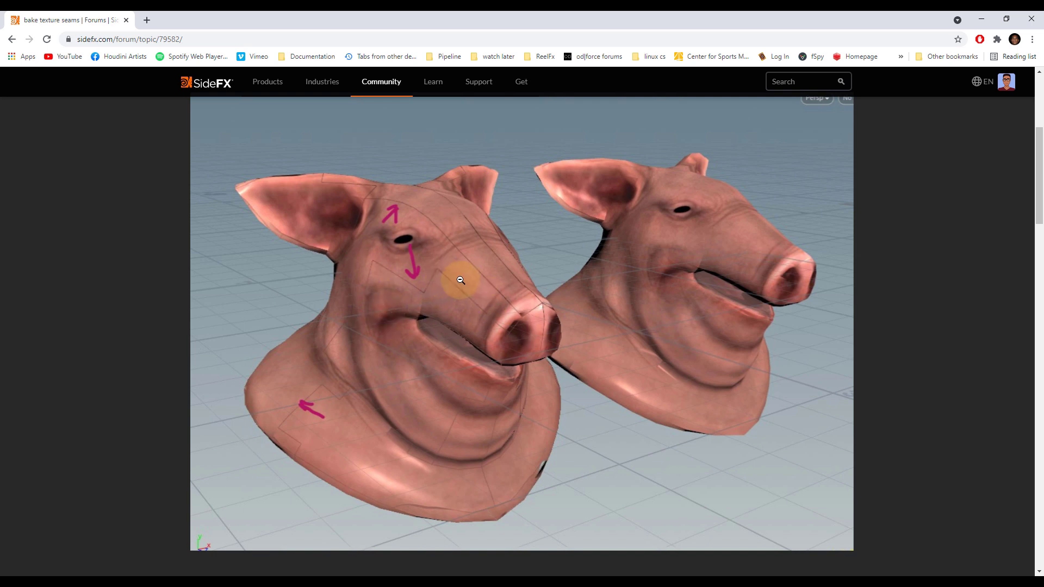
pyautogui.click(1032, 24)
# Step: Return to Houdini and show the evaluated value of Copy Alpha To Planes in the bake node's Advanced Driver settings
pyautogui.scroll(-3, 800, 211)
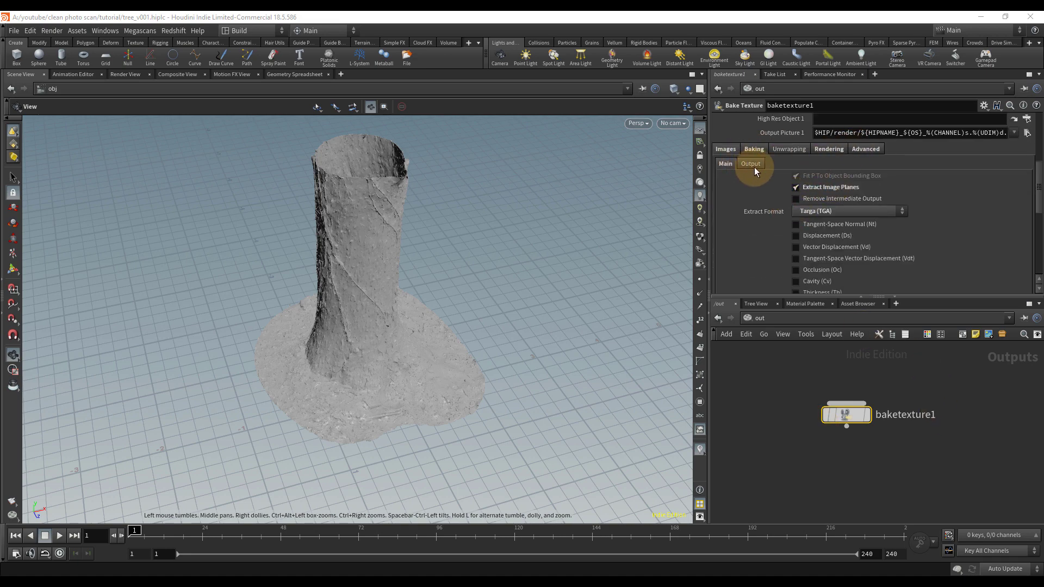
pyautogui.click(857, 146)
pyautogui.click(788, 164)
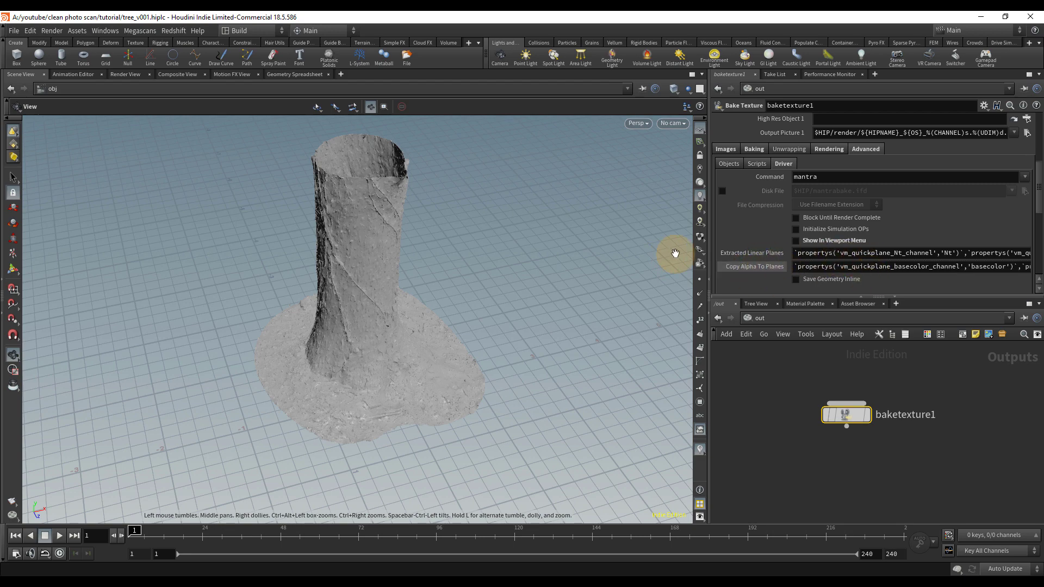
pyautogui.click(733, 269)
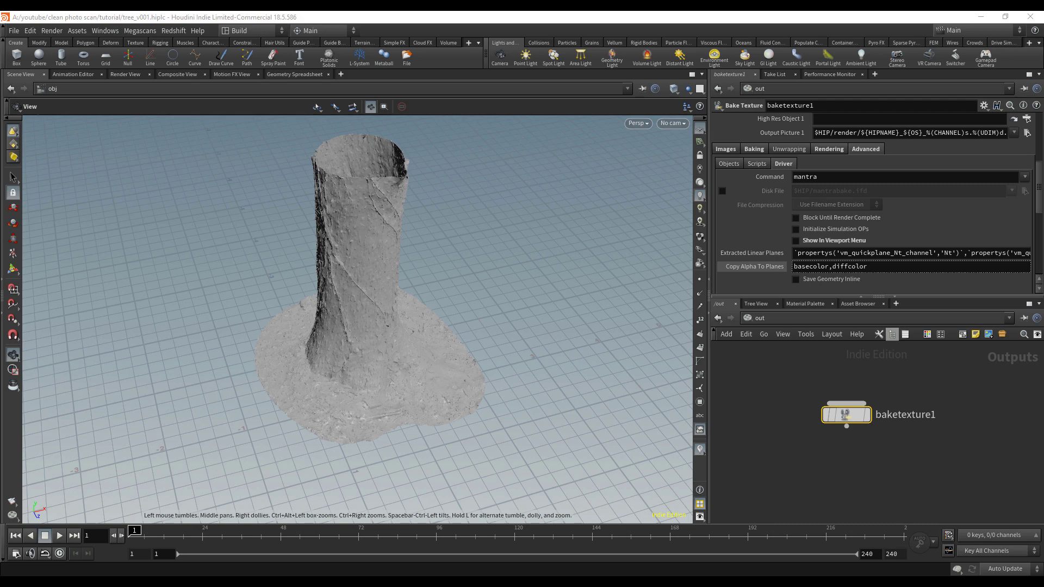
# Step: Switch to the browser and compare the two baked base color textures and the pig heads' seams in the forum thread
pyautogui.hotkey('alt', 'Tab')
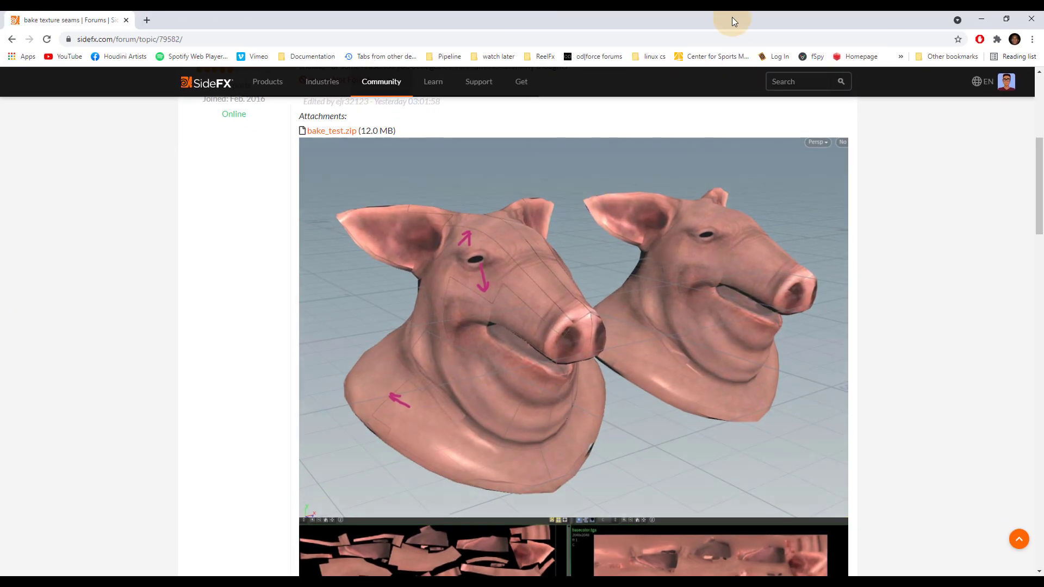
pyautogui.scroll(-7, 712, 308)
pyautogui.click(729, 347)
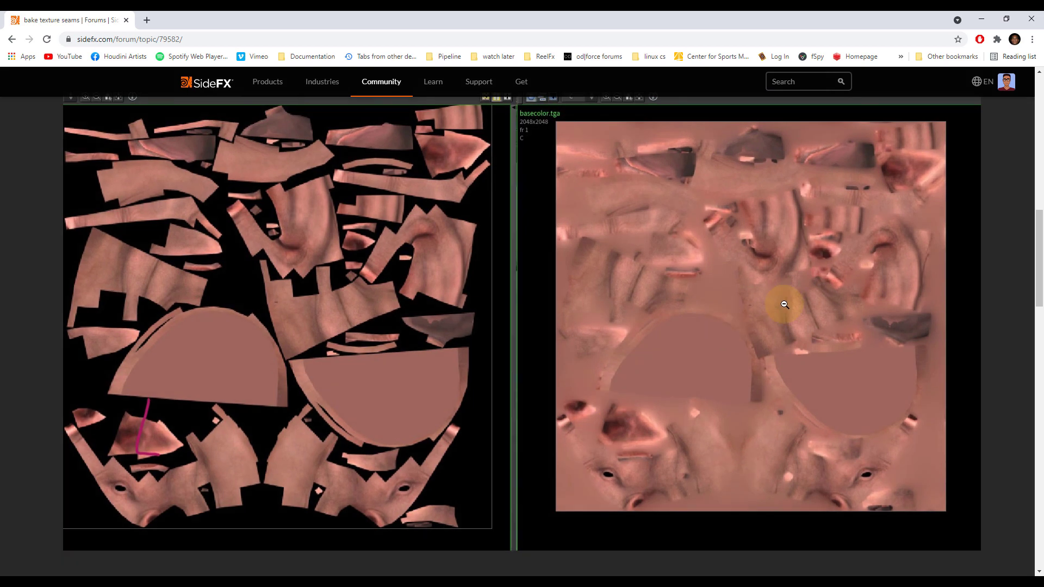
pyautogui.click(785, 304)
pyautogui.scroll(6, 751, 217)
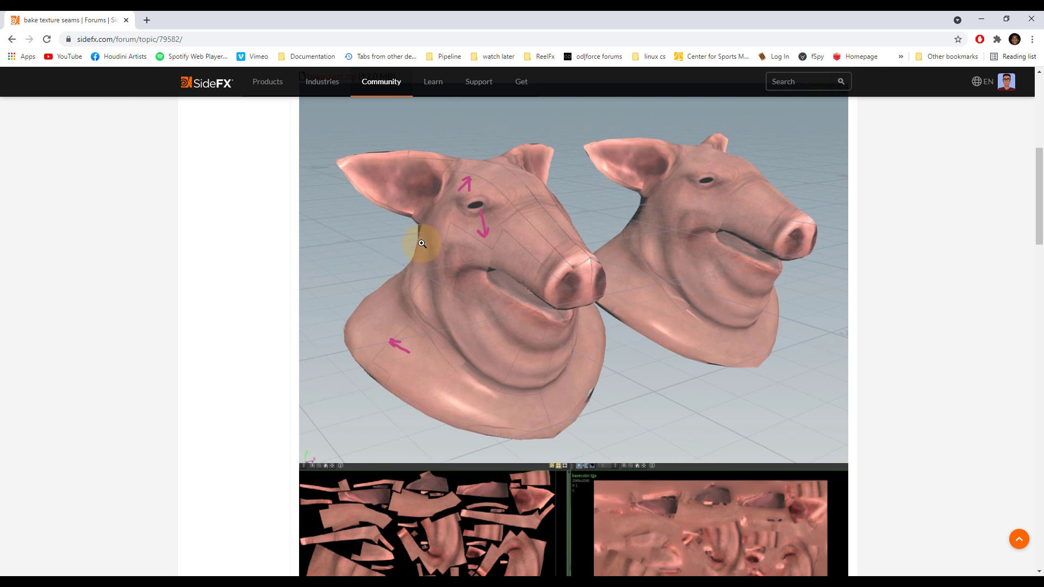
pyautogui.scroll(-2, 467, 273)
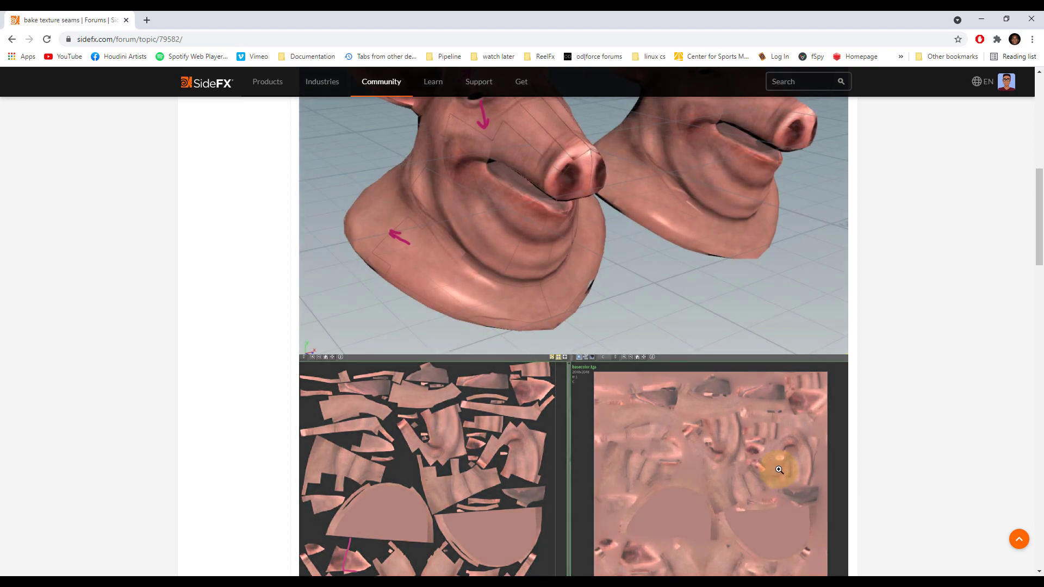
pyautogui.scroll(-3, 653, 405)
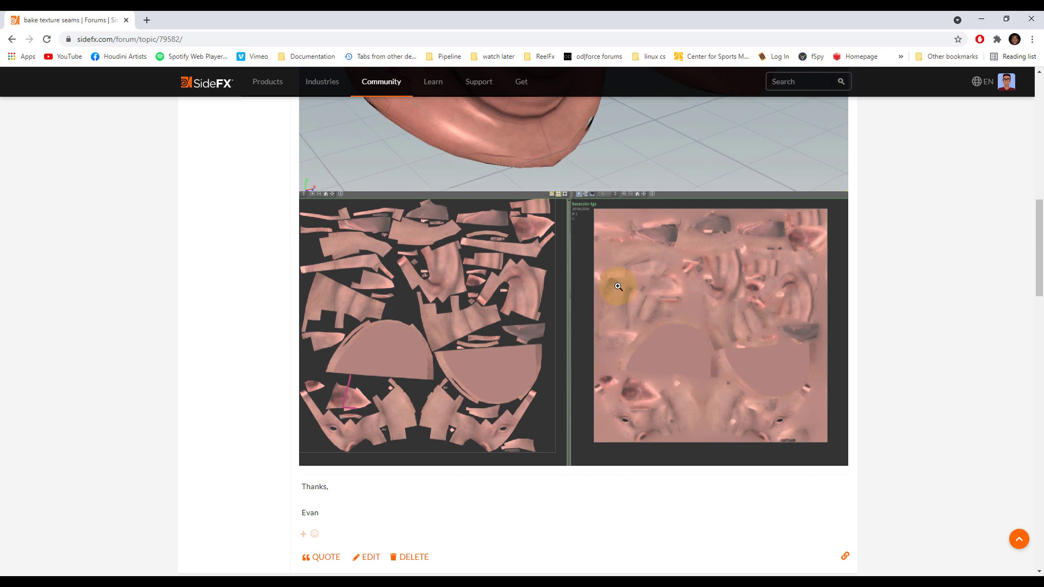
pyautogui.scroll(6, 737, 302)
pyautogui.scroll(-2, 808, 273)
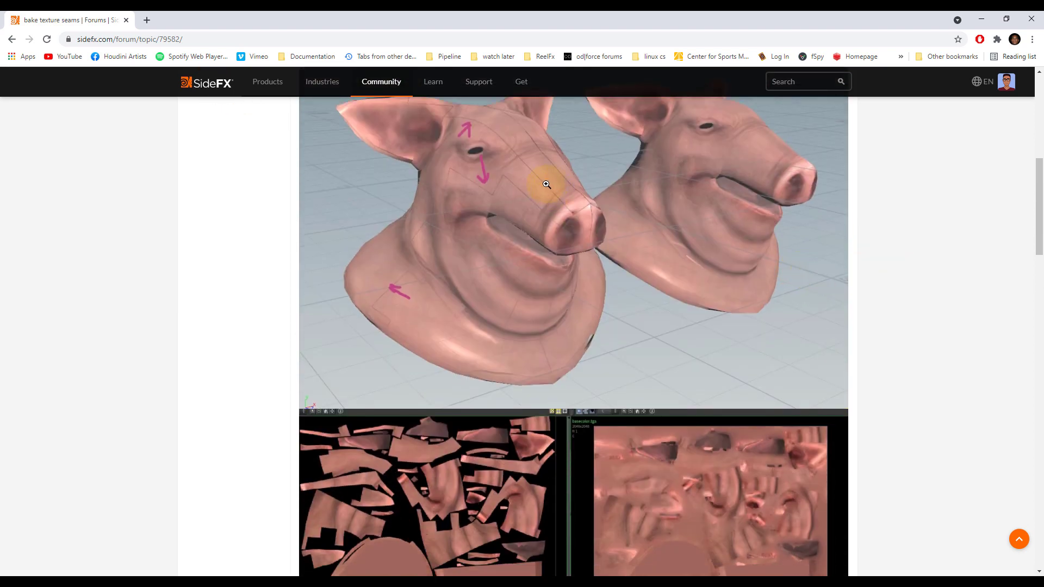
pyautogui.scroll(-2, 403, 397)
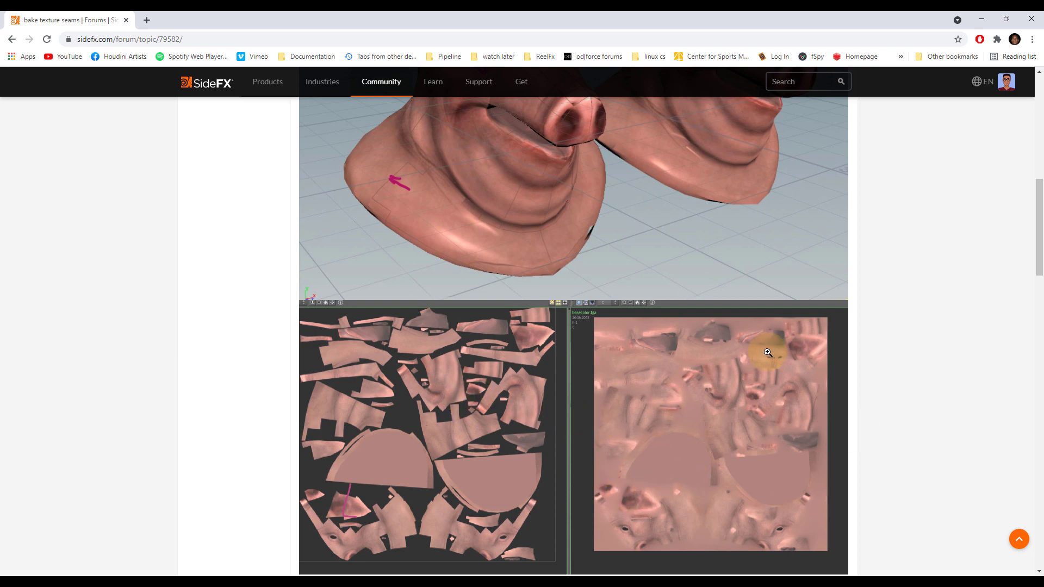
pyautogui.scroll(3, 653, 350)
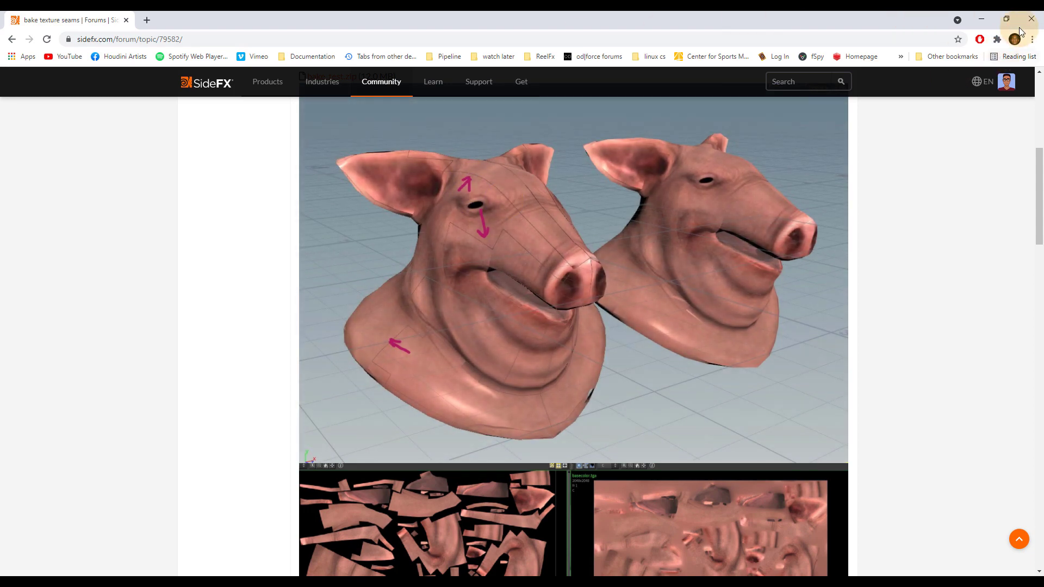
pyautogui.click(1029, 19)
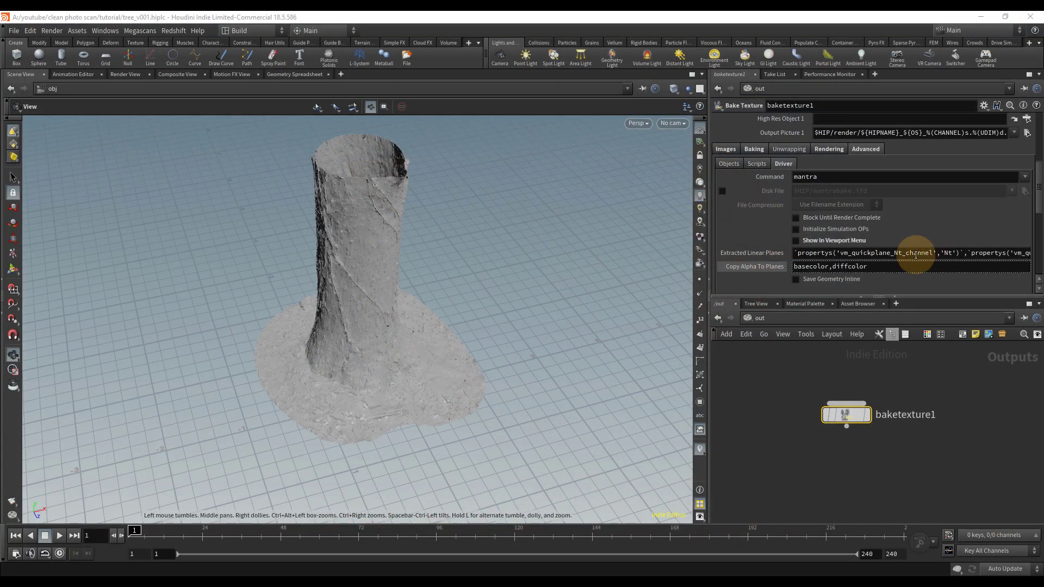
# Step: Switch Copy Alpha To Planes back to its expression and clear it completely in Houdini
pyautogui.click(765, 269)
pyautogui.click(934, 273)
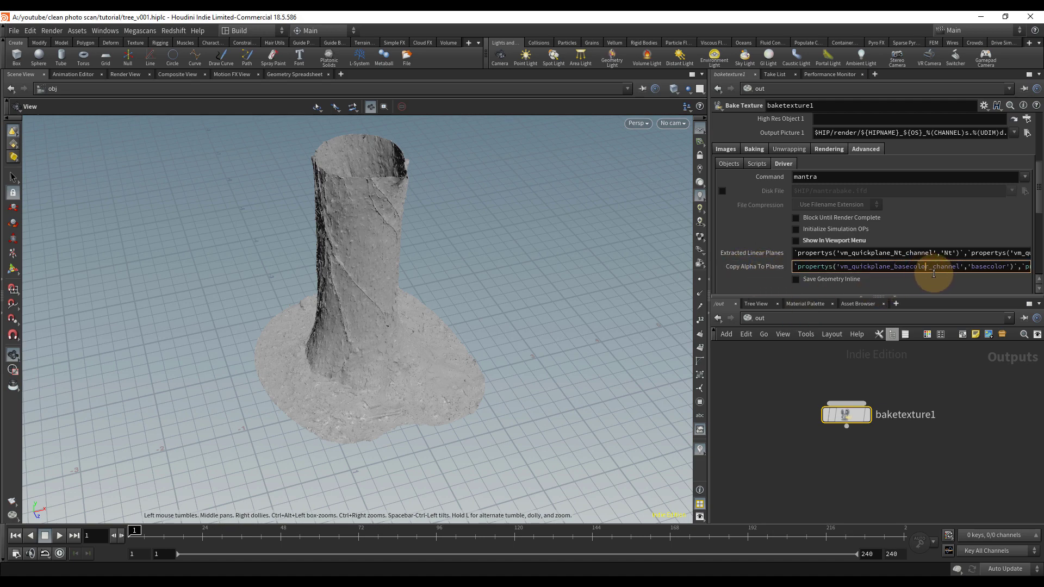
pyautogui.hotkey('ctrl', 'a')
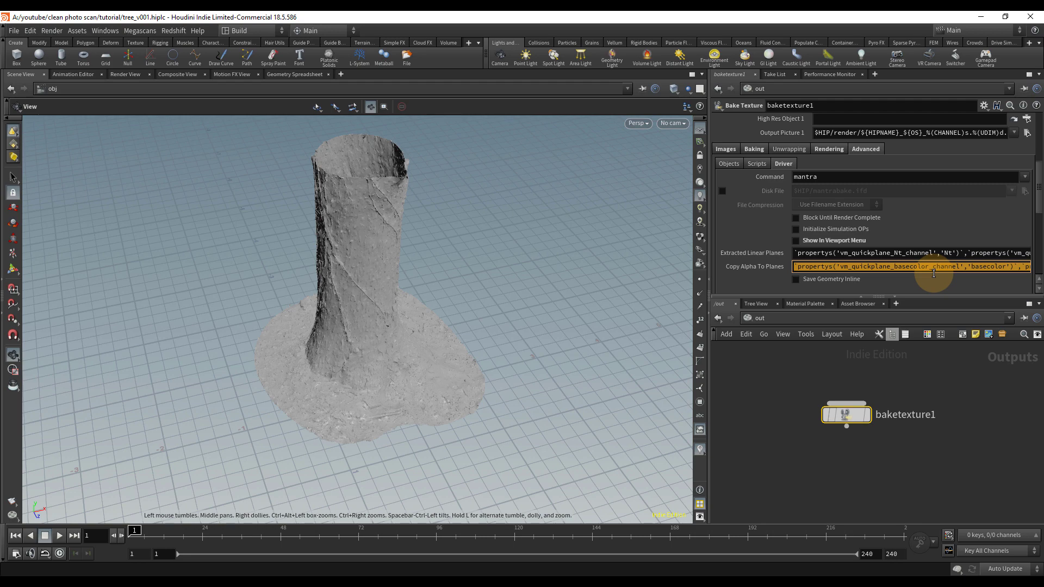
pyautogui.press('BackSpace')
pyautogui.press('Return')
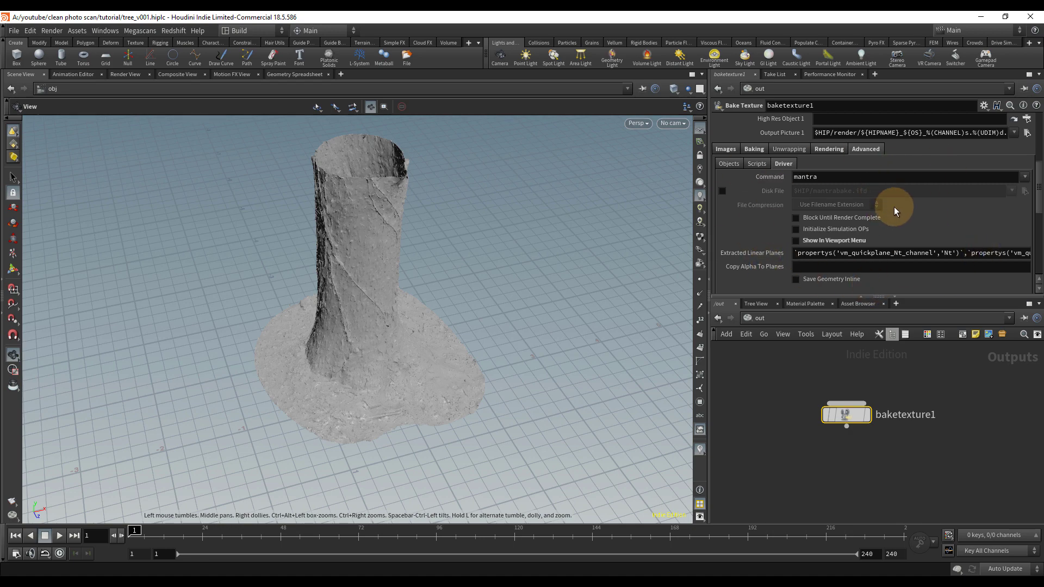
# Step: Set the bake node's UV Object 1 to /obj/low and High Res Object 1 to /obj/high
pyautogui.scroll(3, 853, 223)
pyautogui.scroll(1, 853, 220)
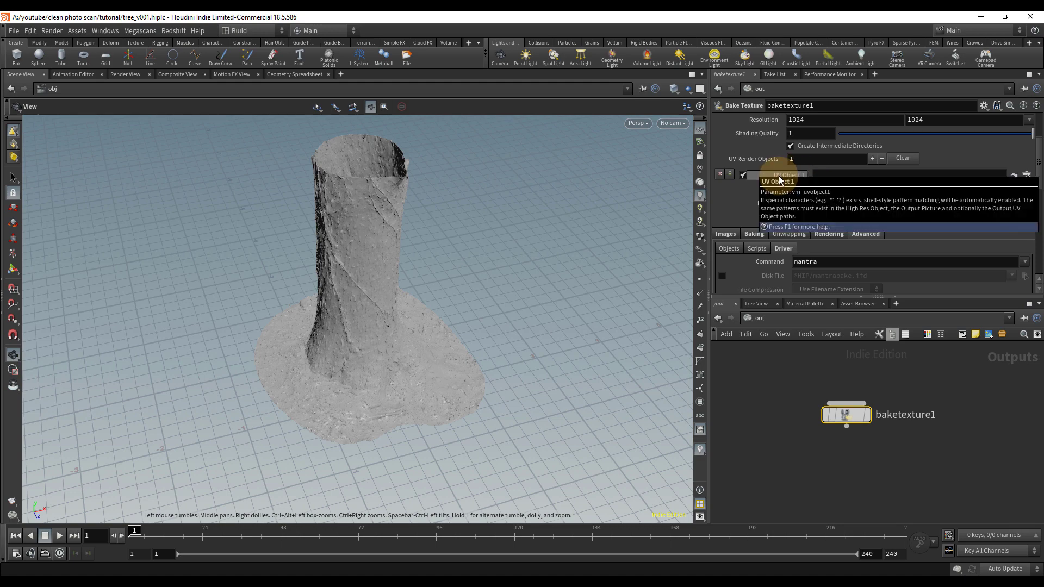
pyautogui.click(1027, 176)
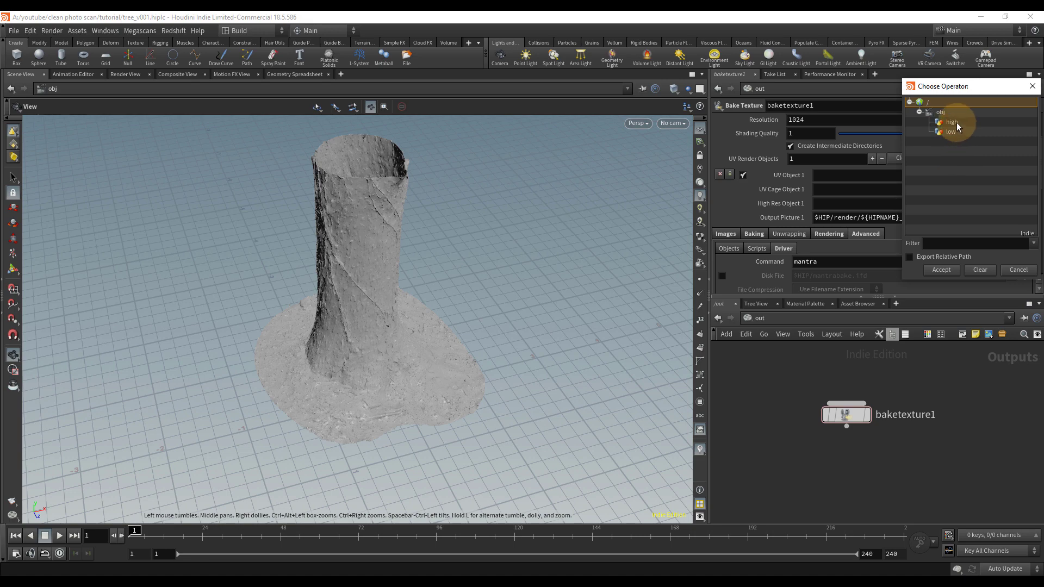
pyautogui.doubleClick(950, 132)
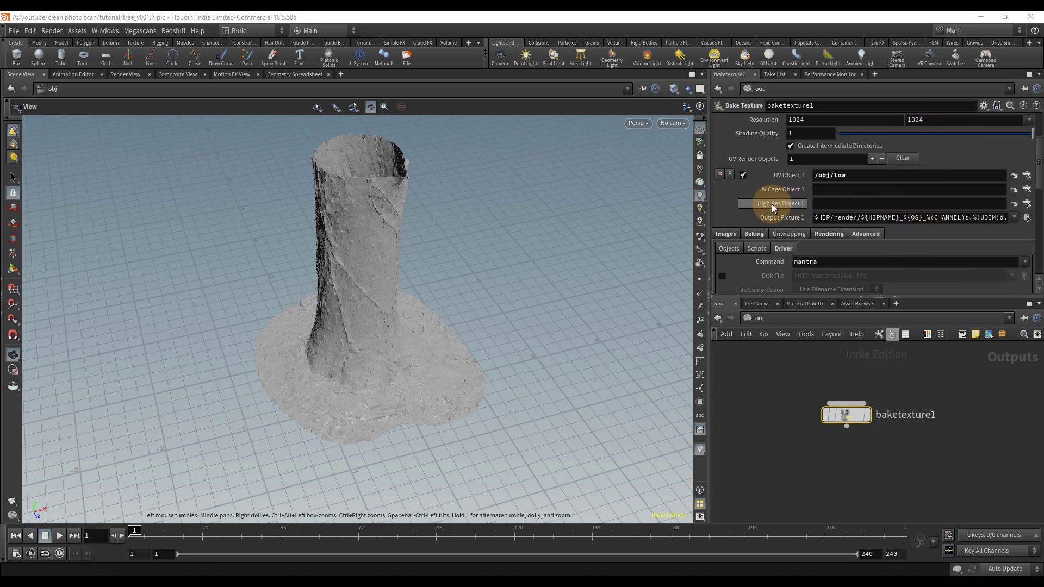
pyautogui.click(1028, 203)
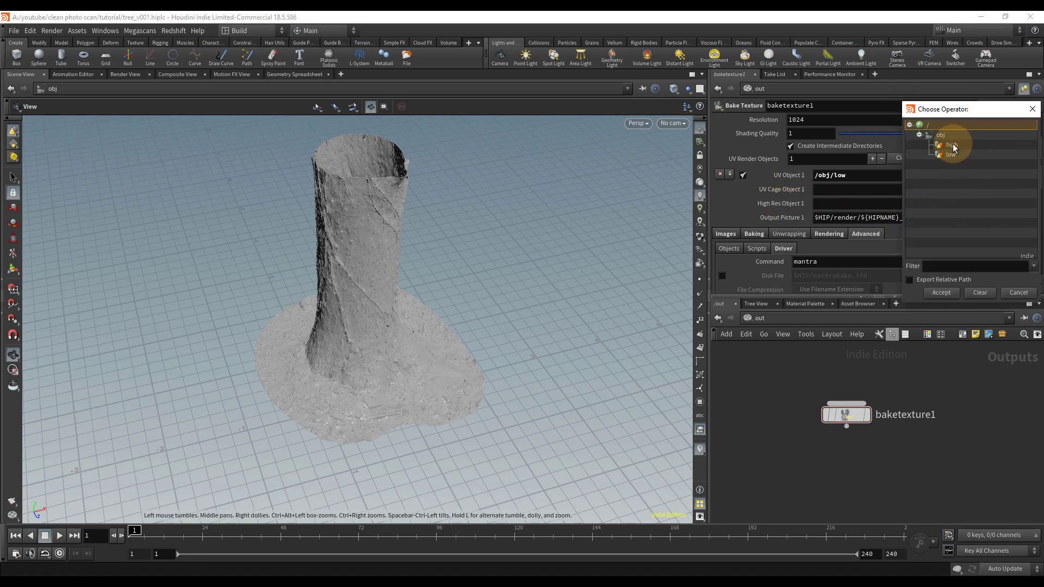
pyautogui.doubleClick(951, 145)
# Step: Add a Labs Games Baker node beside the bake texture node and delete it again
pyautogui.moveTo(878, 387); pyautogui.dragTo(798, 380, button='middle')
pyautogui.press('Tab')
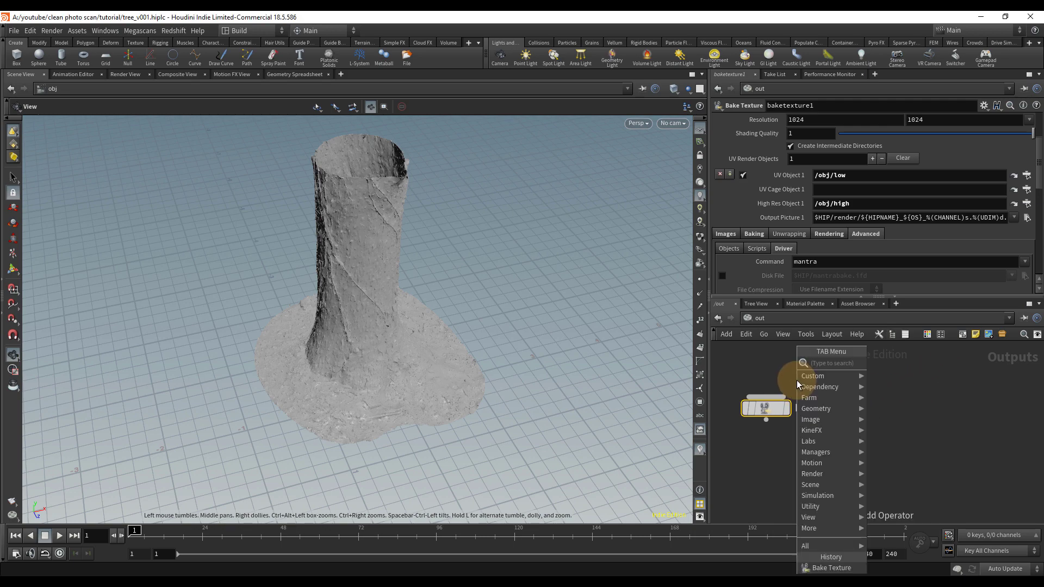
pyautogui.write('lab')
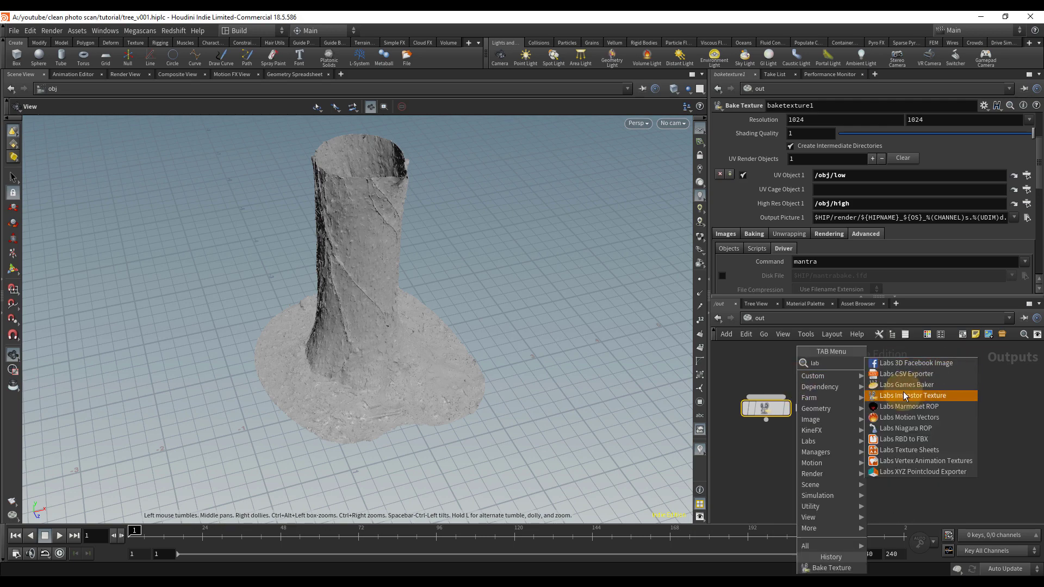
pyautogui.click(906, 385)
pyautogui.click(881, 399)
pyautogui.moveTo(899, 403); pyautogui.dragTo(921, 406)
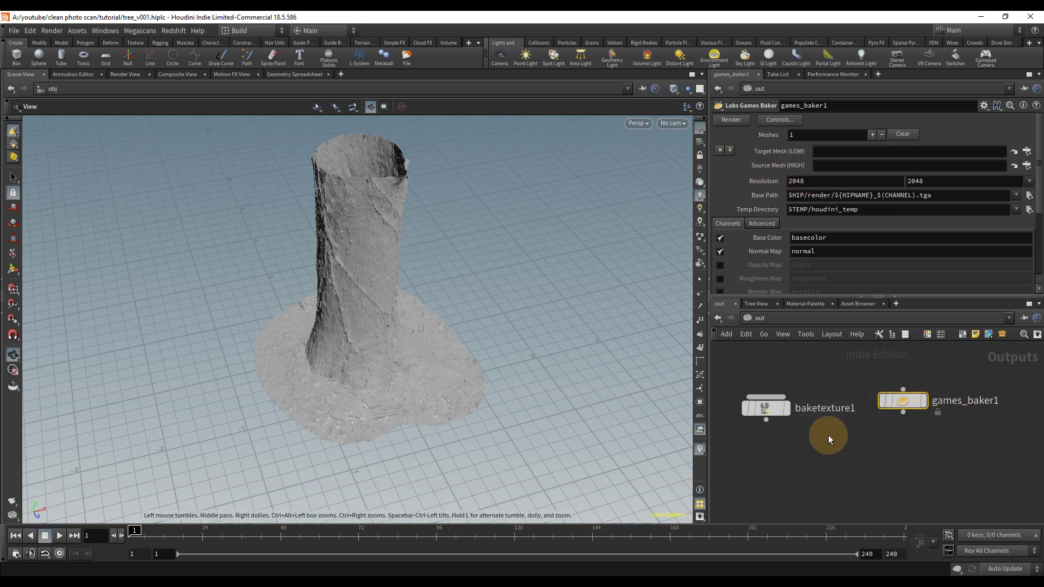
pyautogui.press('Delete')
pyautogui.click(747, 412)
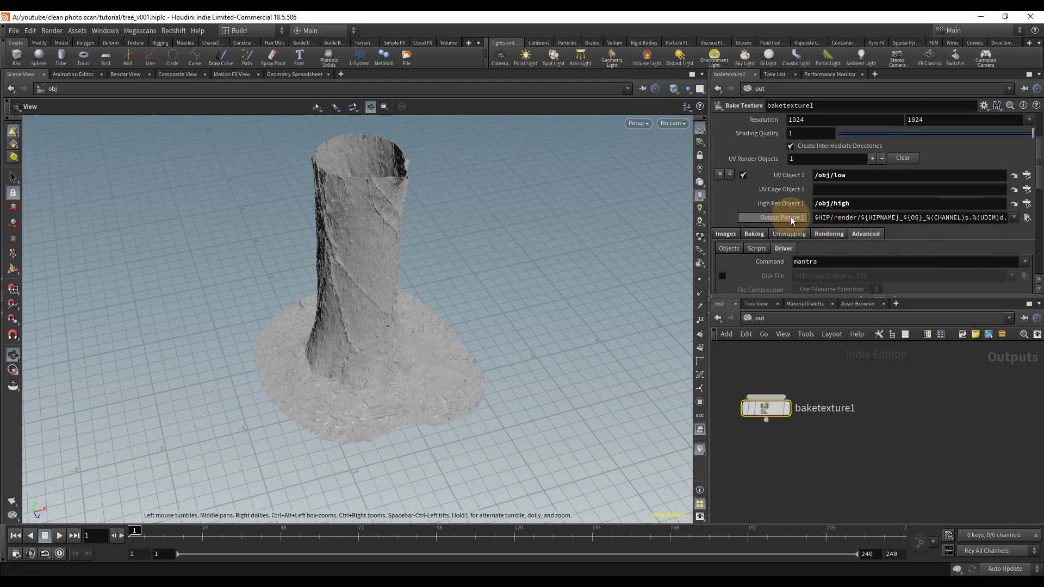
pyautogui.click(1030, 219)
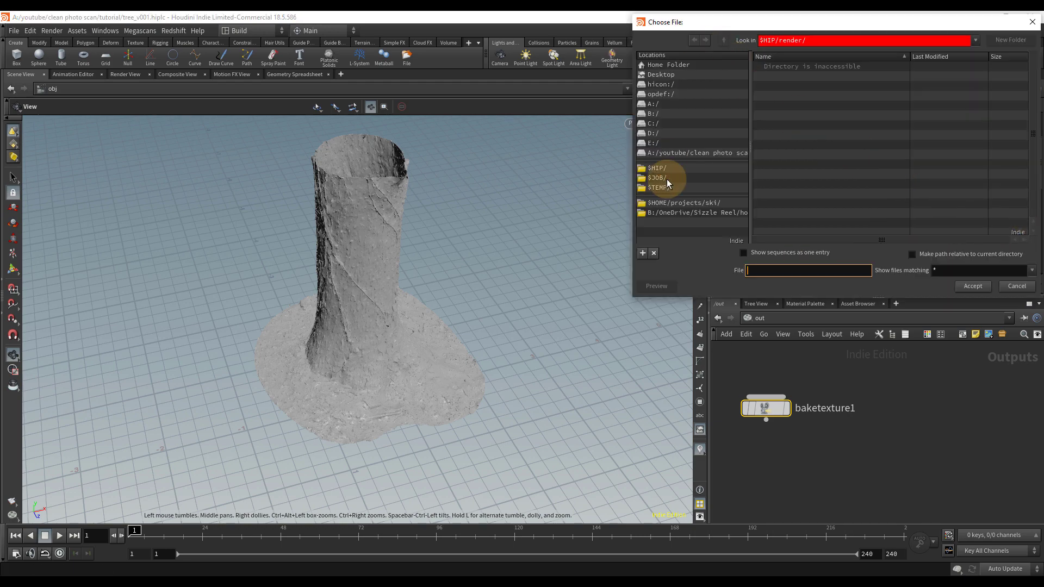
pyautogui.click(681, 164)
pyautogui.click(1012, 41)
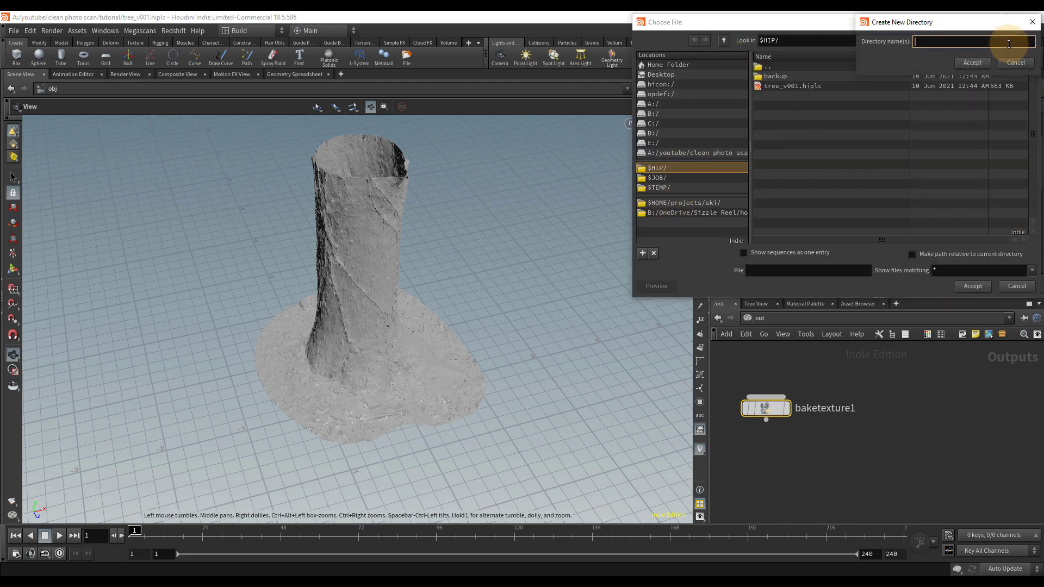
pyautogui.write('render')
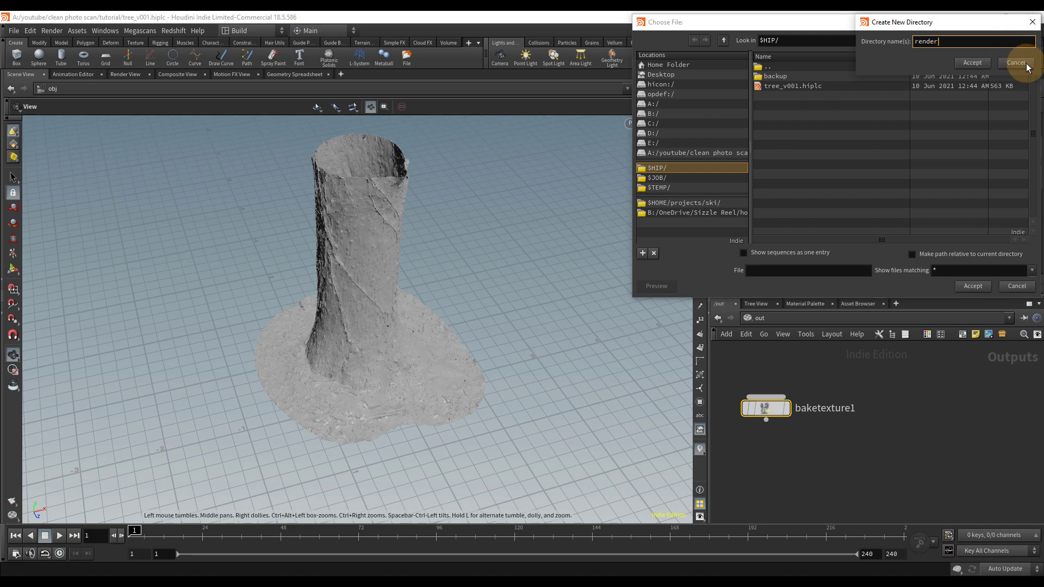
pyautogui.click(1017, 63)
pyautogui.click(1017, 288)
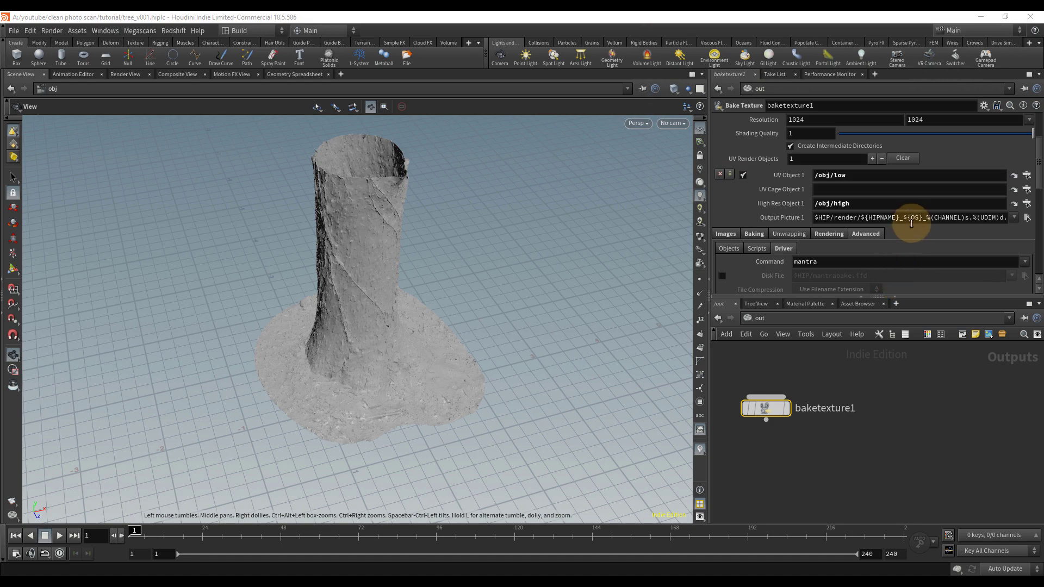
# Step: Set the bake node's Output Picture 1 to $HIP/render/tree.exr through its file chooser
pyautogui.click(1019, 214)
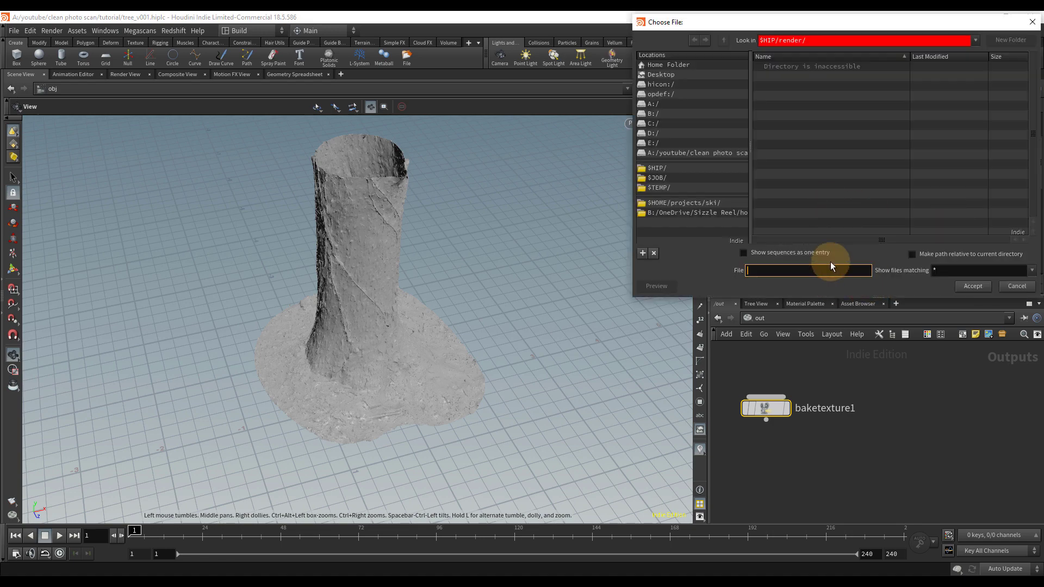
pyautogui.write('$HIP/render.tree.exr')
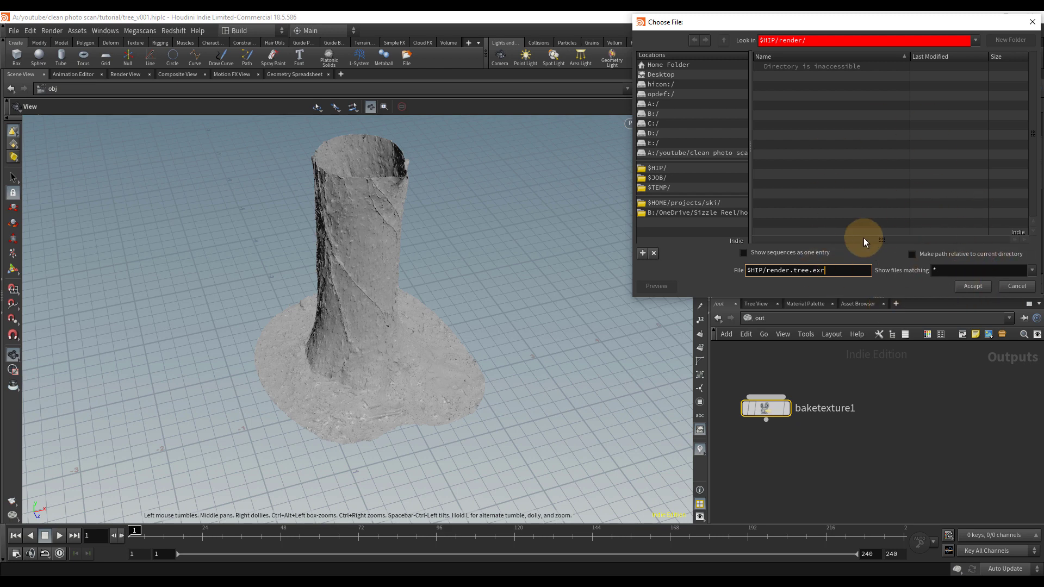
pyautogui.doubleClick(793, 270)
pyautogui.write('/')
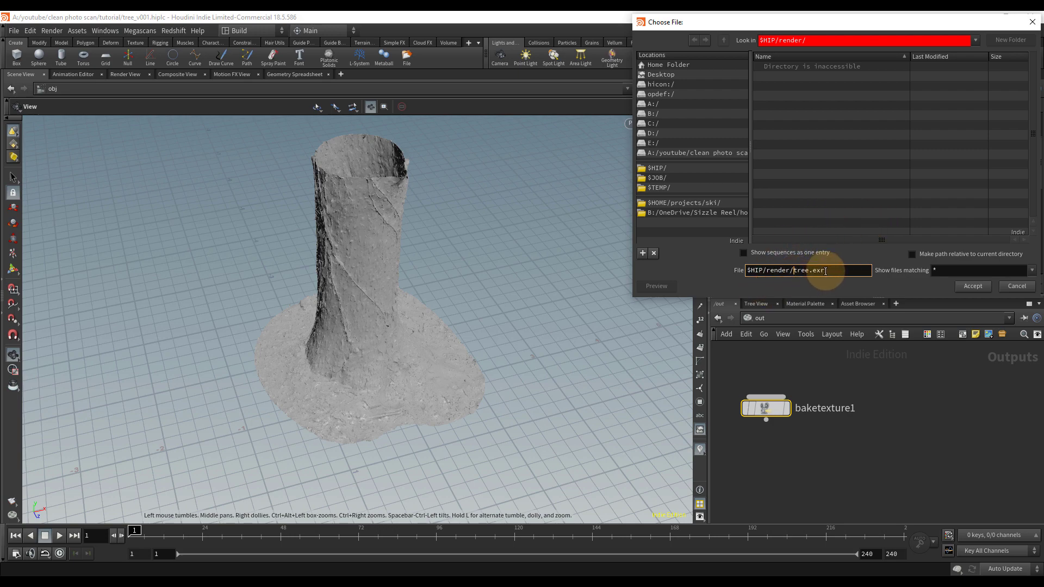
pyautogui.moveTo(817, 270); pyautogui.dragTo(955, 302)
pyautogui.click(973, 286)
# Step: Enable the Surface Unlit Diffuse Color (diffcolor) and Tangent-Space Normal (Nt) image planes on the bake node
pyautogui.scroll(-3, 877, 222)
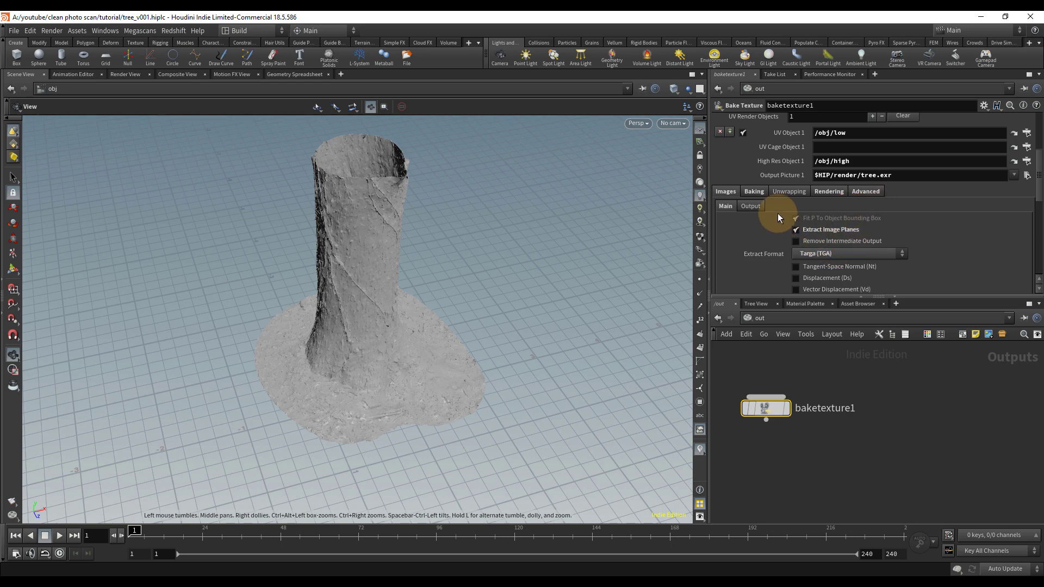
pyautogui.scroll(-1, 832, 217)
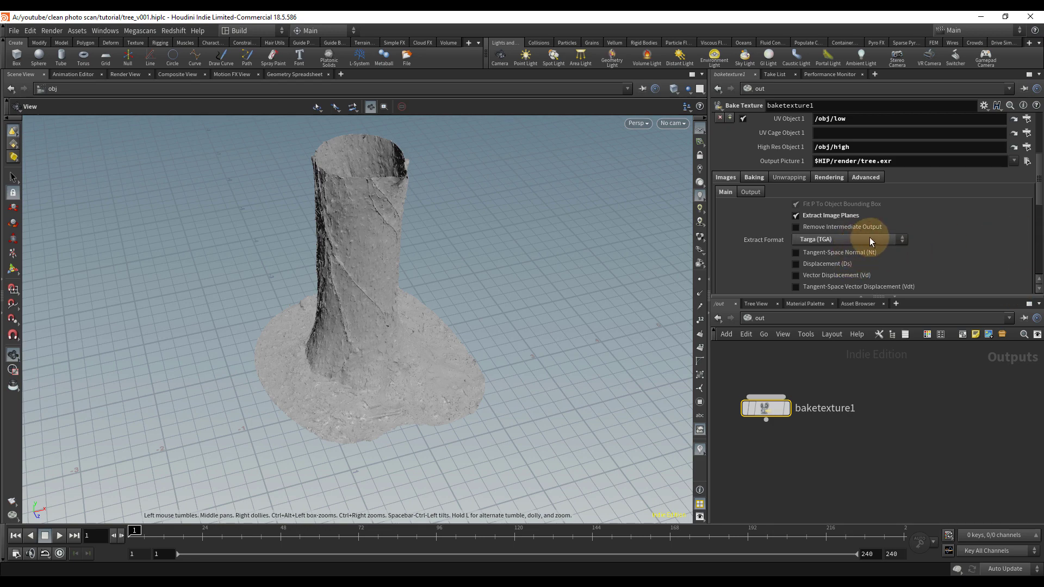
pyautogui.scroll(-3, 898, 232)
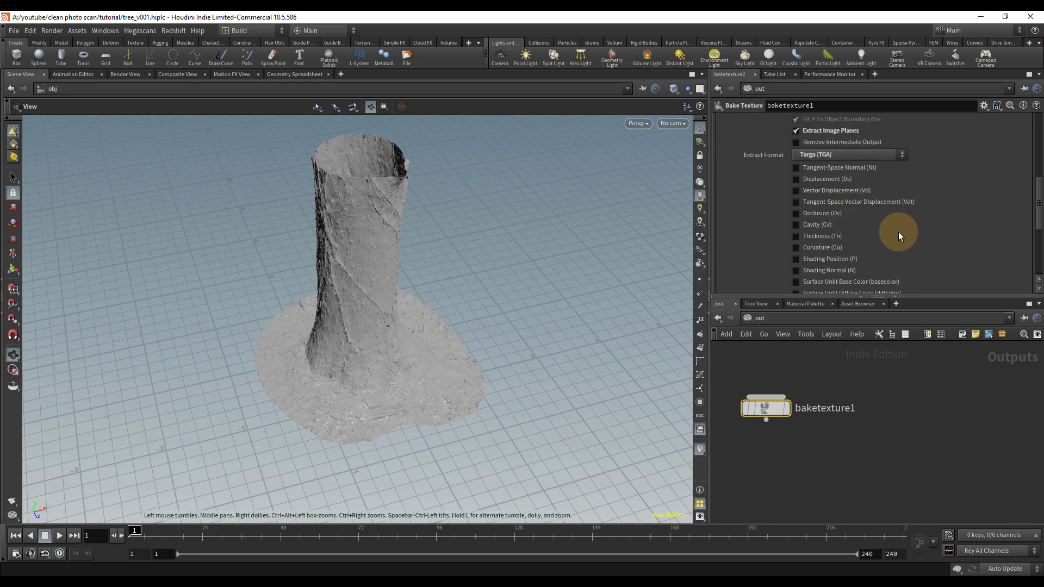
pyautogui.scroll(-1, 885, 205)
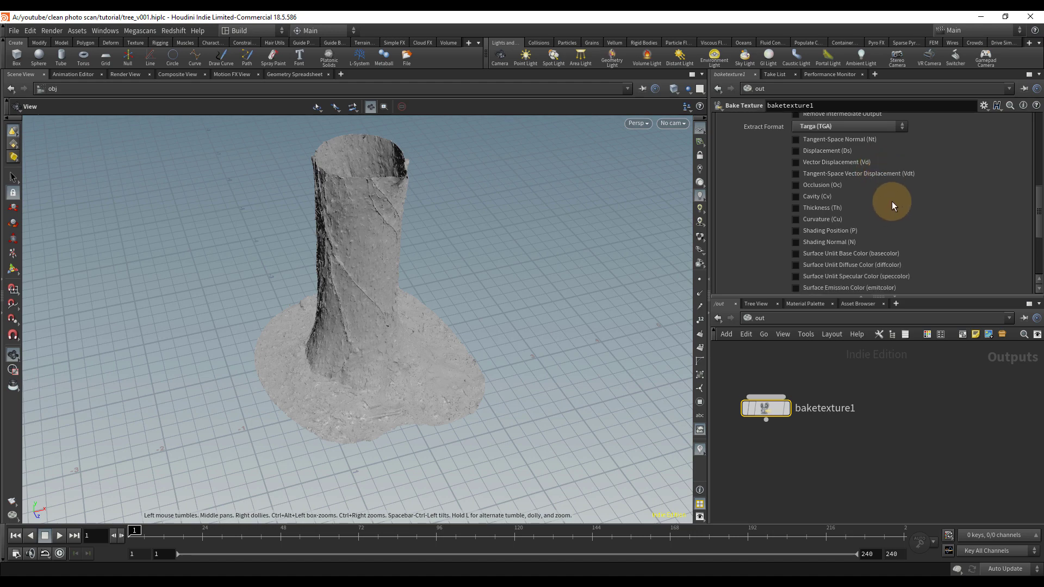
pyautogui.click(893, 263)
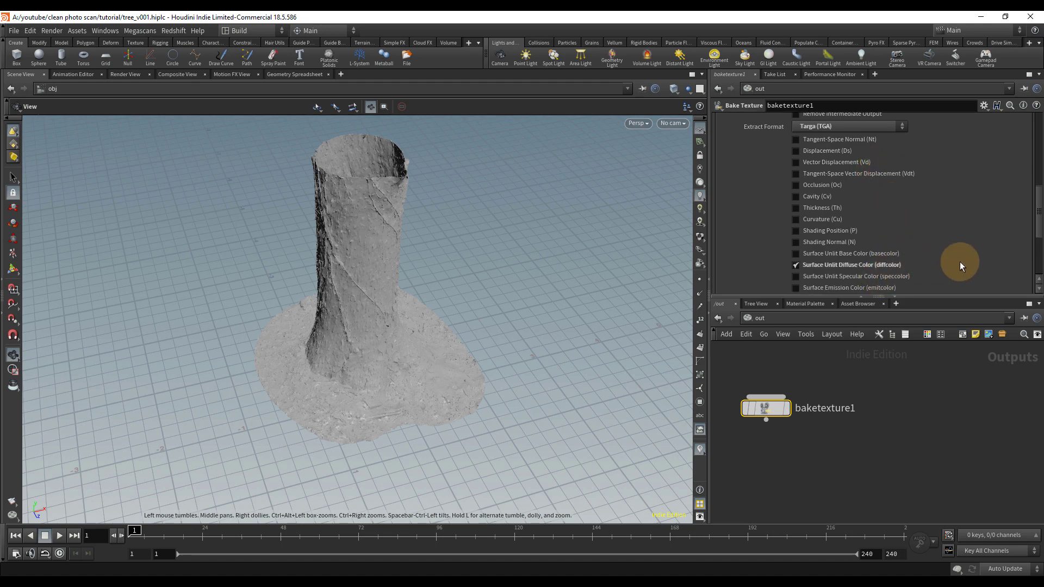
pyautogui.scroll(-1, 934, 266)
pyautogui.scroll(2, 935, 259)
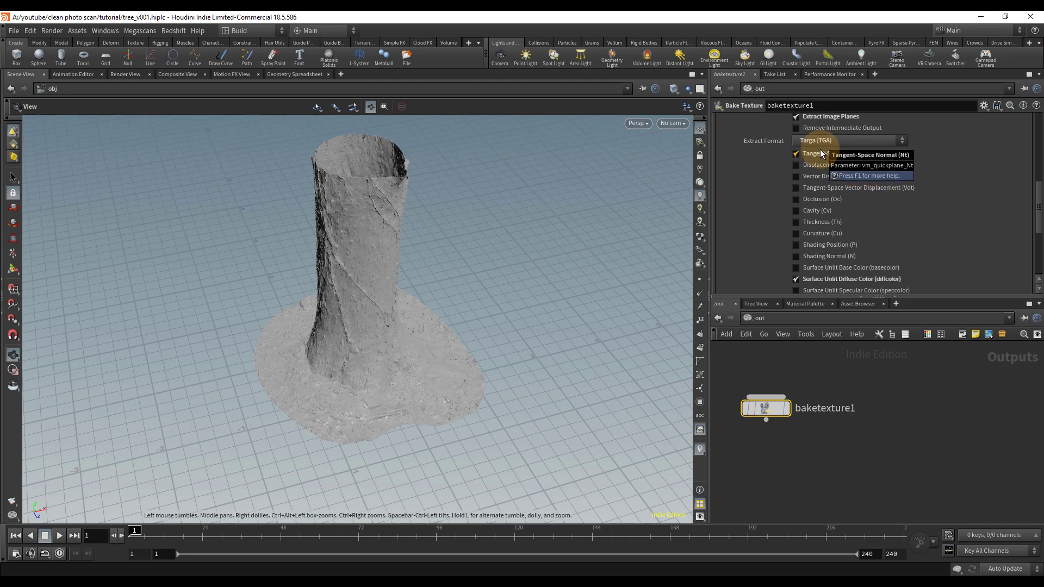
pyautogui.scroll(7, 870, 205)
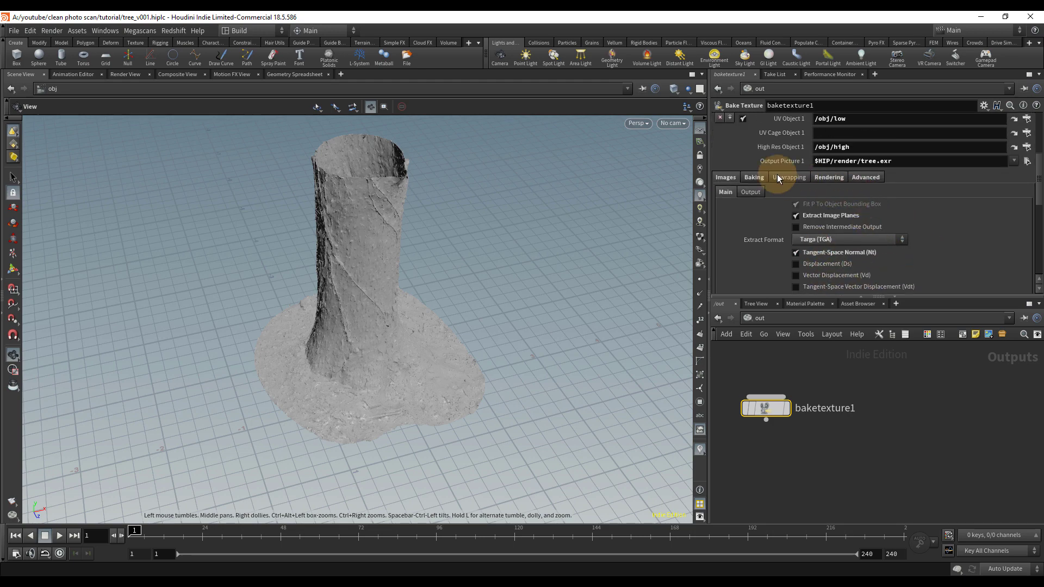
# Step: Set the Ray Bias in the bake node's unwrapping settings to 0.1
pyautogui.click(759, 178)
pyautogui.click(831, 180)
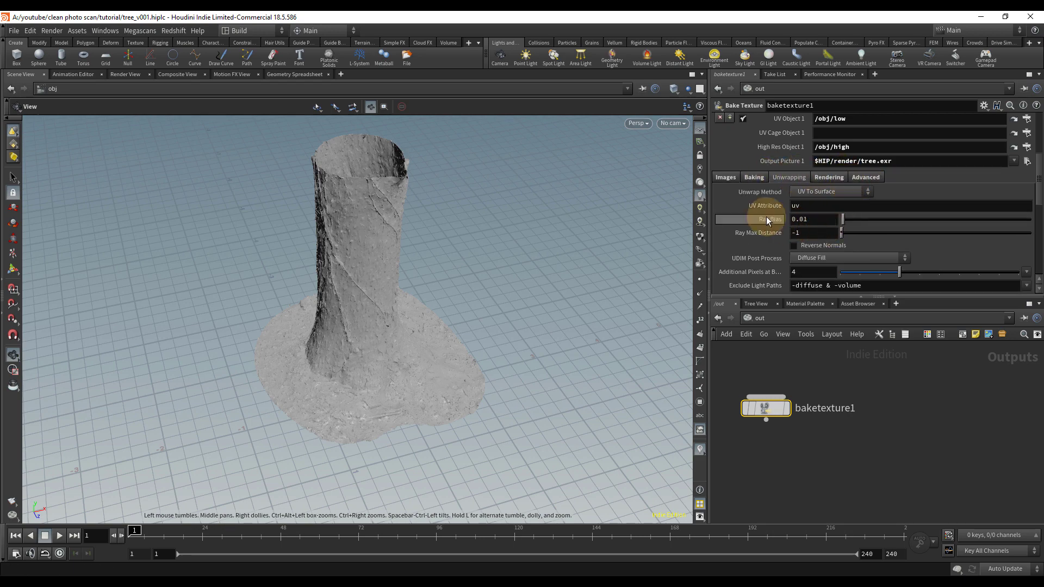
pyautogui.click(820, 220)
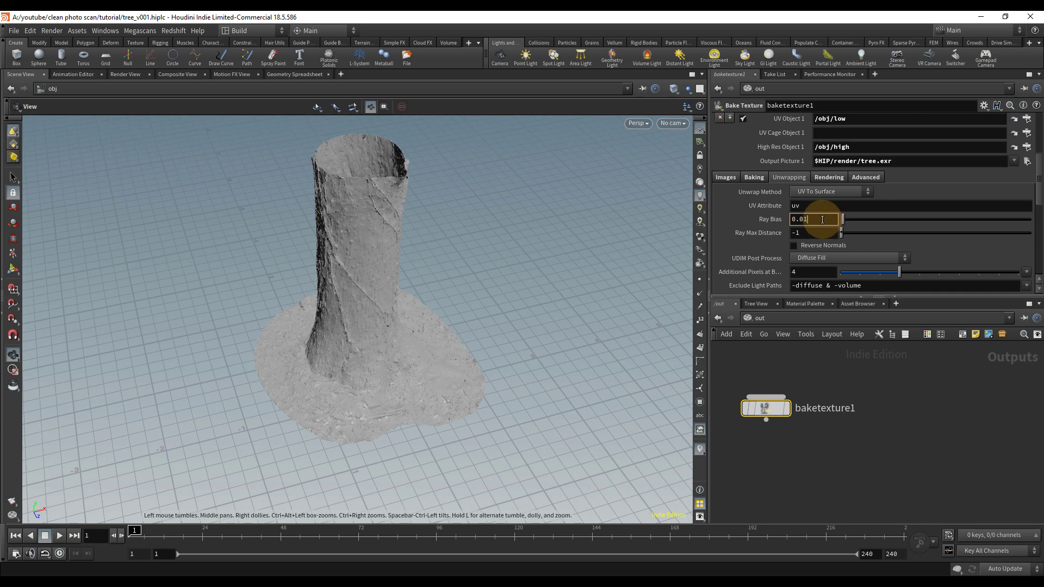
pyautogui.press('BackSpace')
pyautogui.press('BackSpace')
pyautogui.write('1')
pyautogui.press('Return')
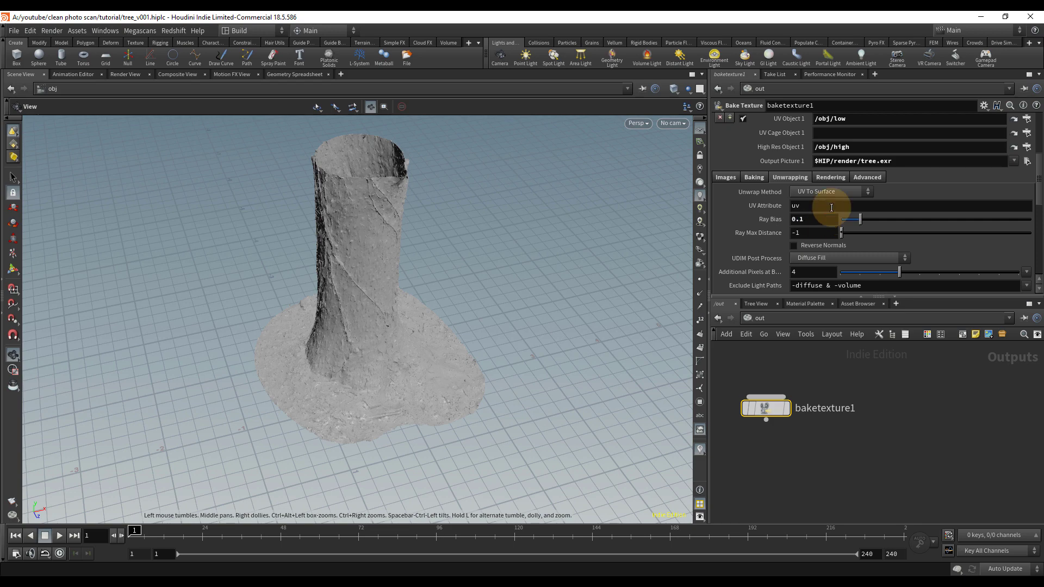
# Step: Review the bake node's unwrapping, rendering and baking settings and set its resolution to 2048 x 2048
pyautogui.scroll(-2, 949, 230)
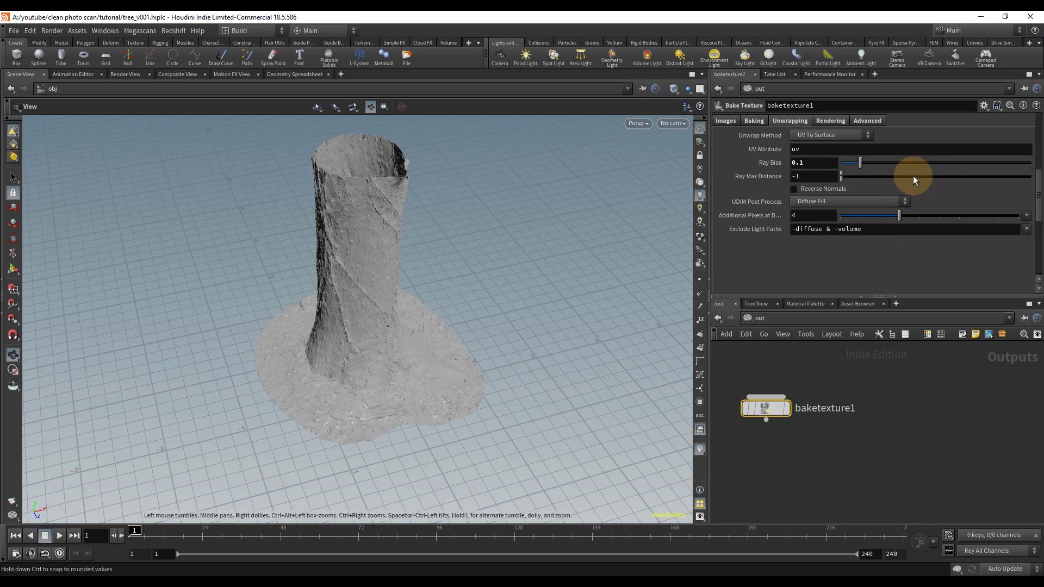
pyautogui.scroll(1, 913, 176)
pyautogui.click(828, 149)
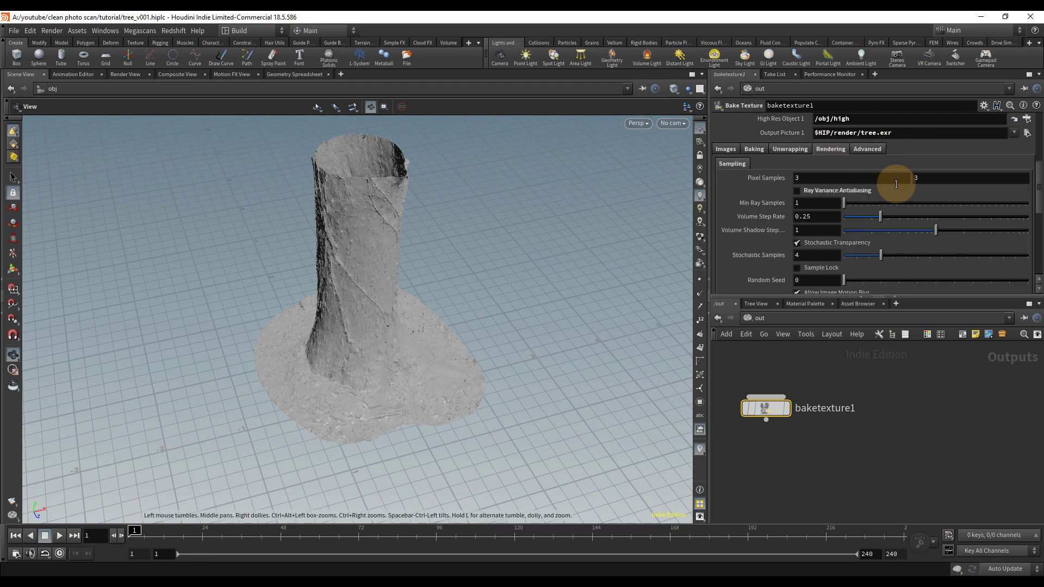
pyautogui.scroll(2, 823, 204)
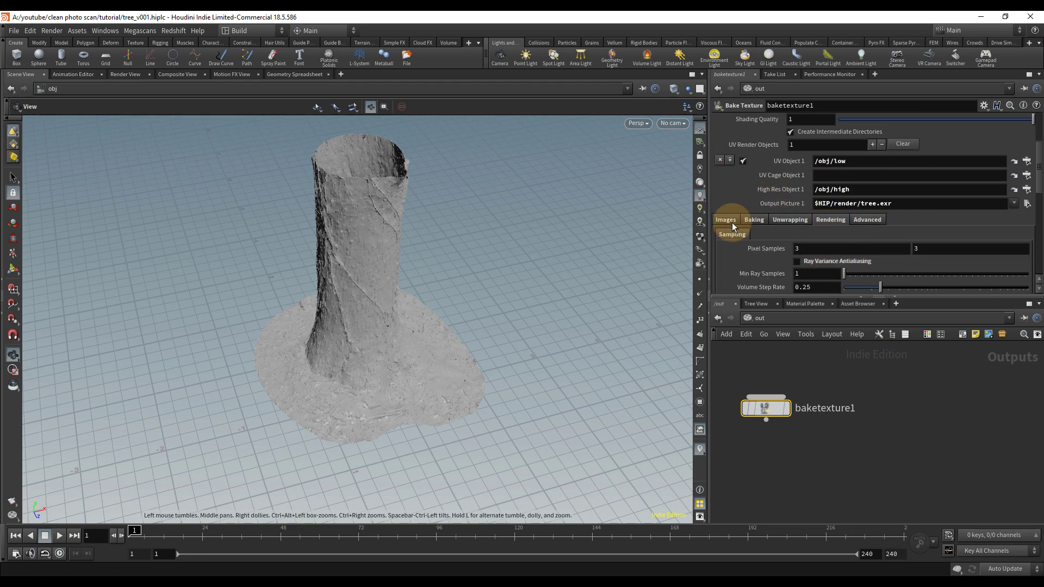
pyautogui.click(791, 220)
pyautogui.click(755, 220)
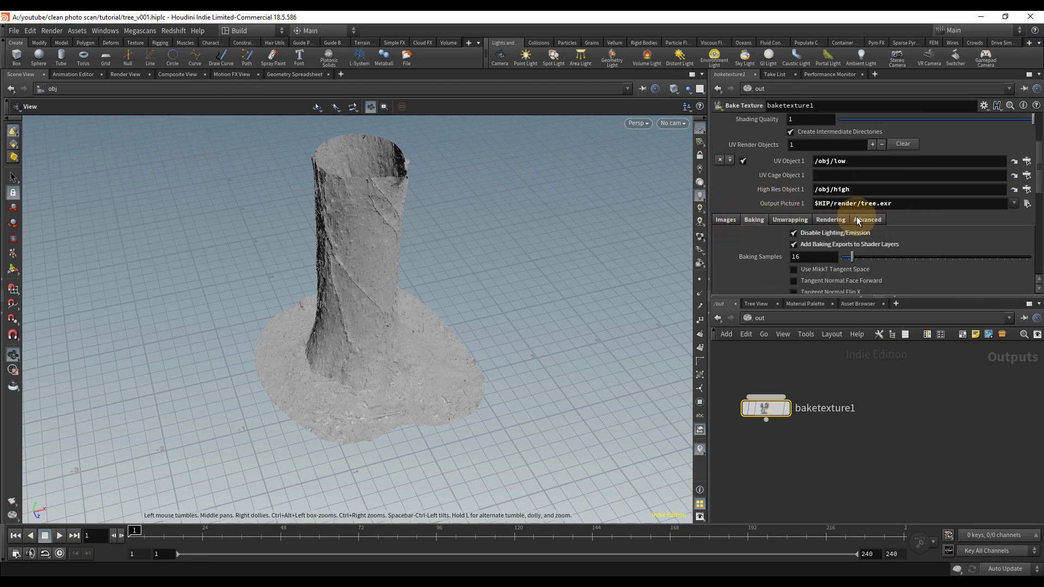
pyautogui.scroll(3, 837, 216)
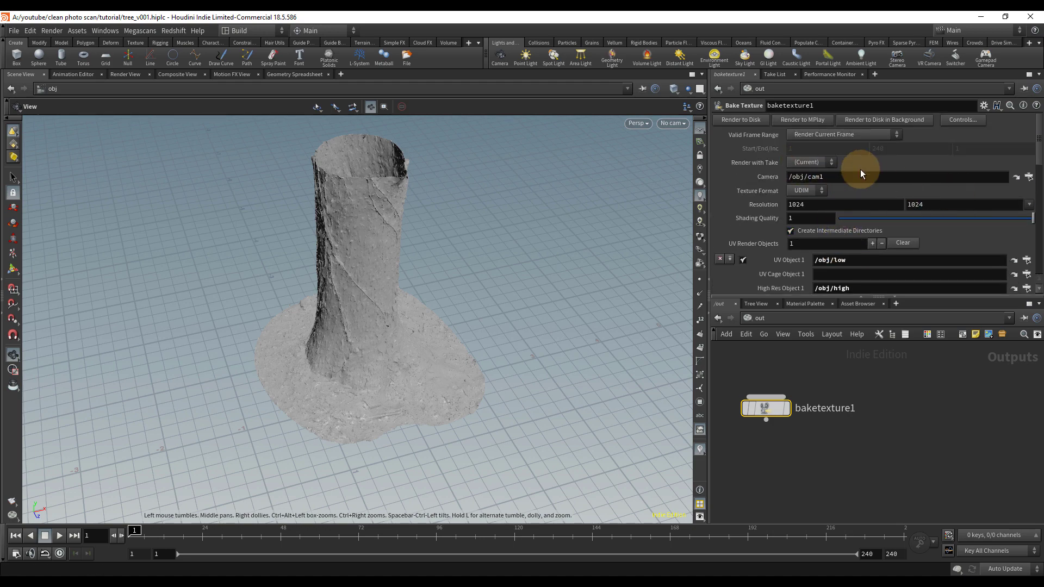
pyautogui.click(1029, 206)
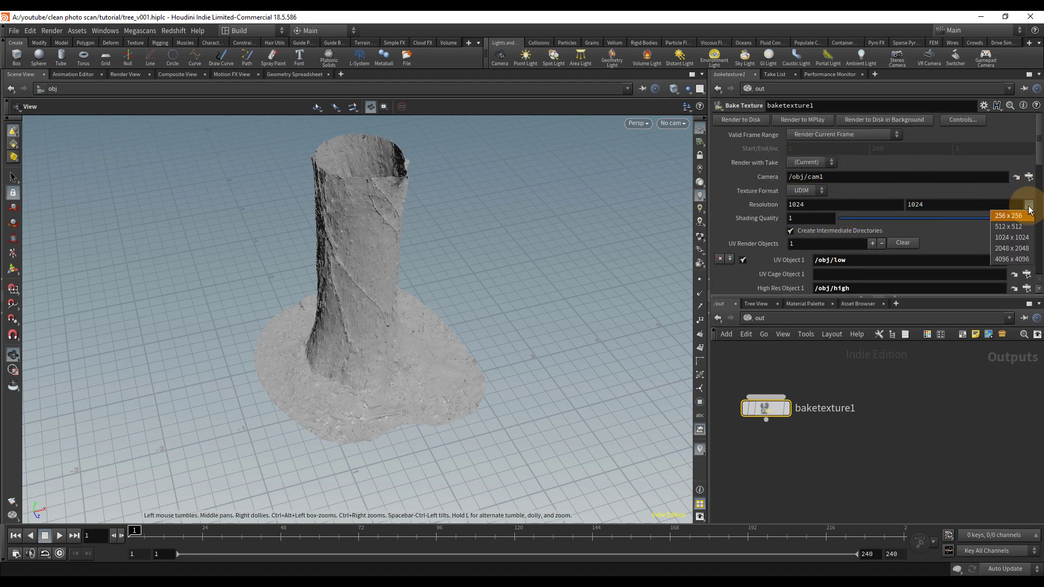
pyautogui.click(1031, 248)
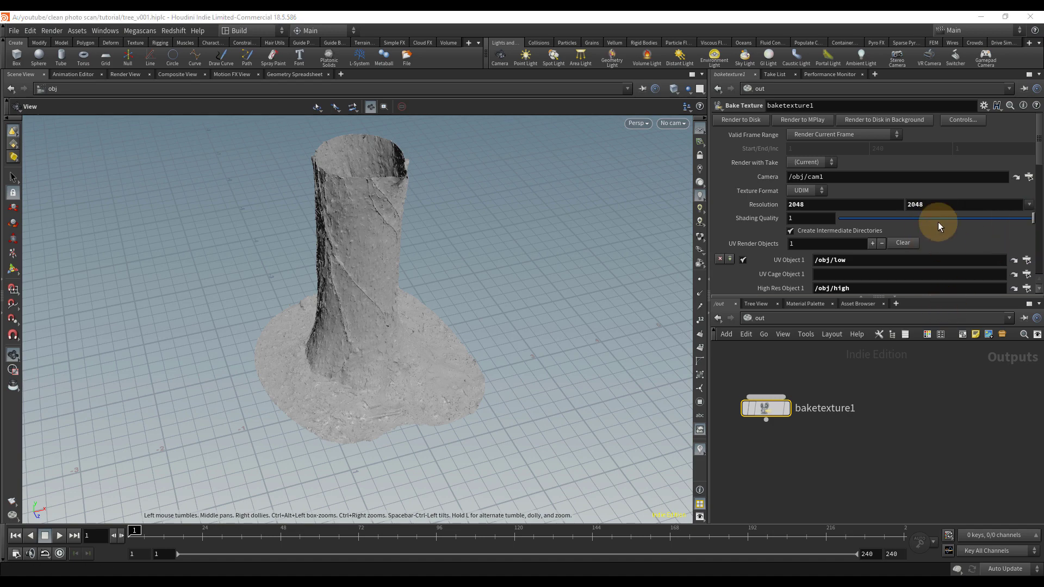
# Step: Render the texture bake to disk and check the output files in the tutorial's render folder
pyautogui.scroll(-10, 938, 221)
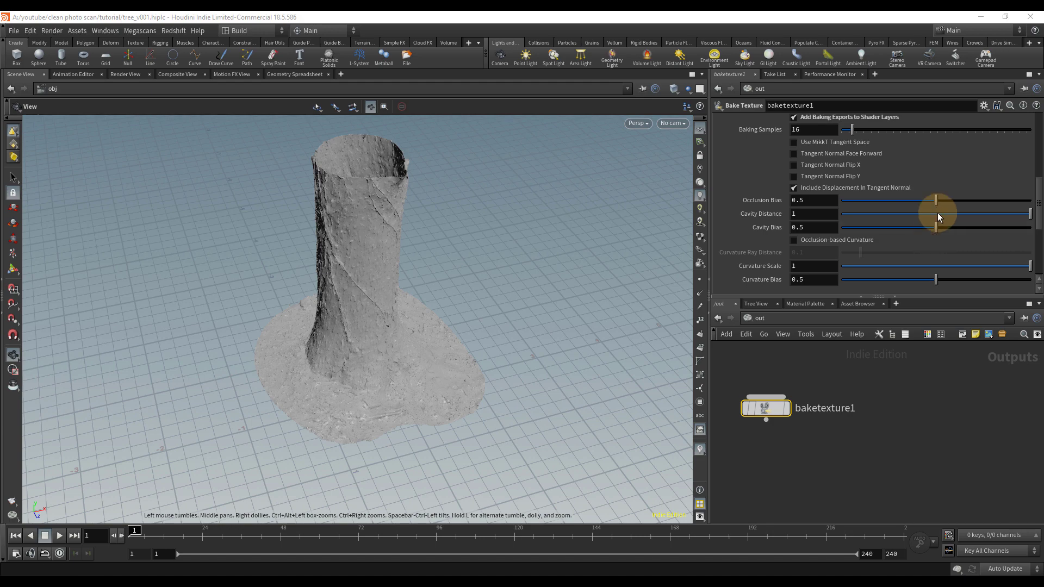
pyautogui.scroll(10, 938, 213)
pyautogui.click(749, 116)
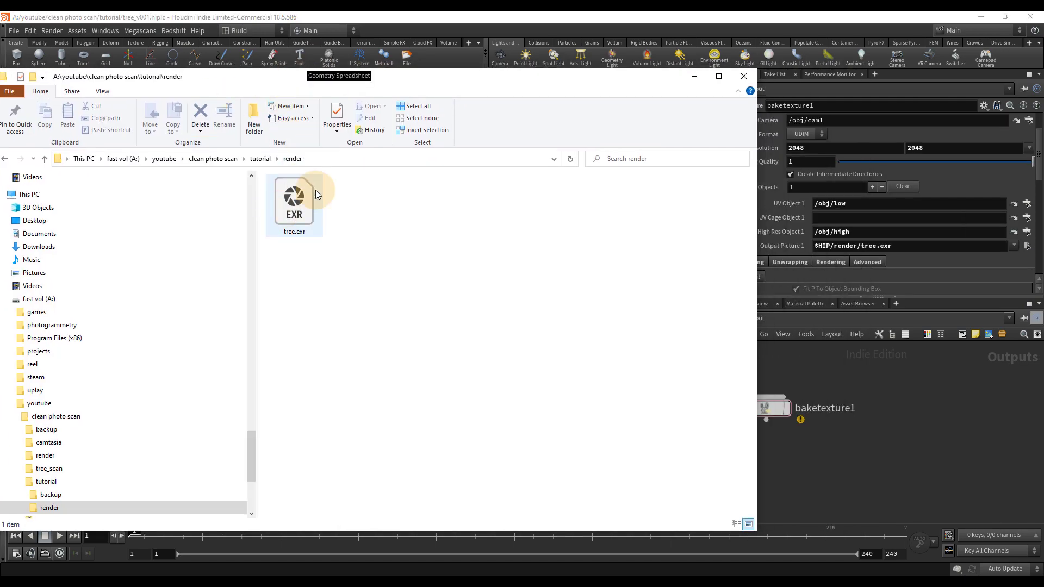
pyautogui.scroll(-2, 897, 263)
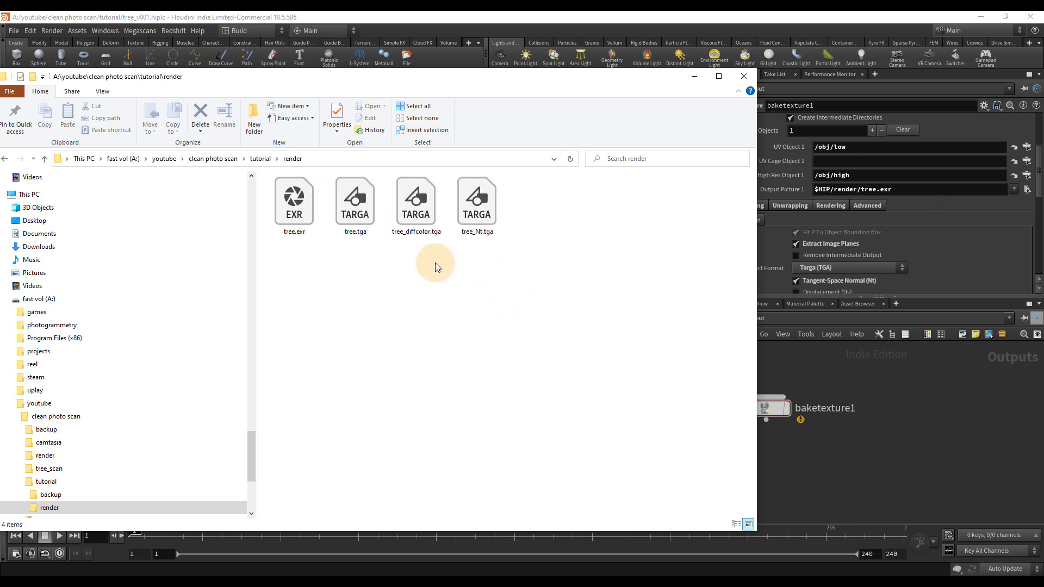
# Step: Launch the MPlay image viewer from the Windows search
pyautogui.click(127, 582)
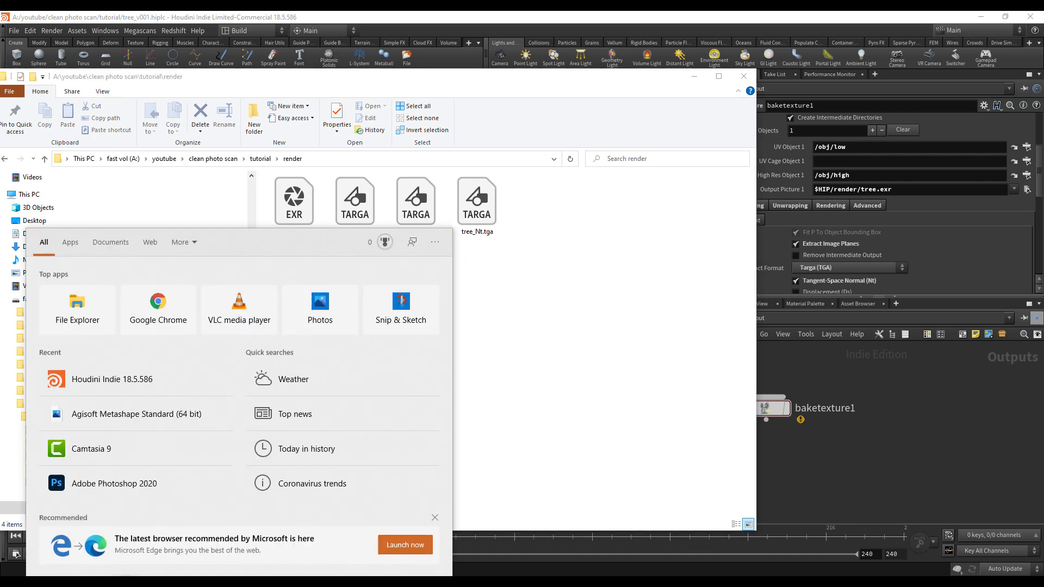
pyautogui.write('im')
pyautogui.press('Return')
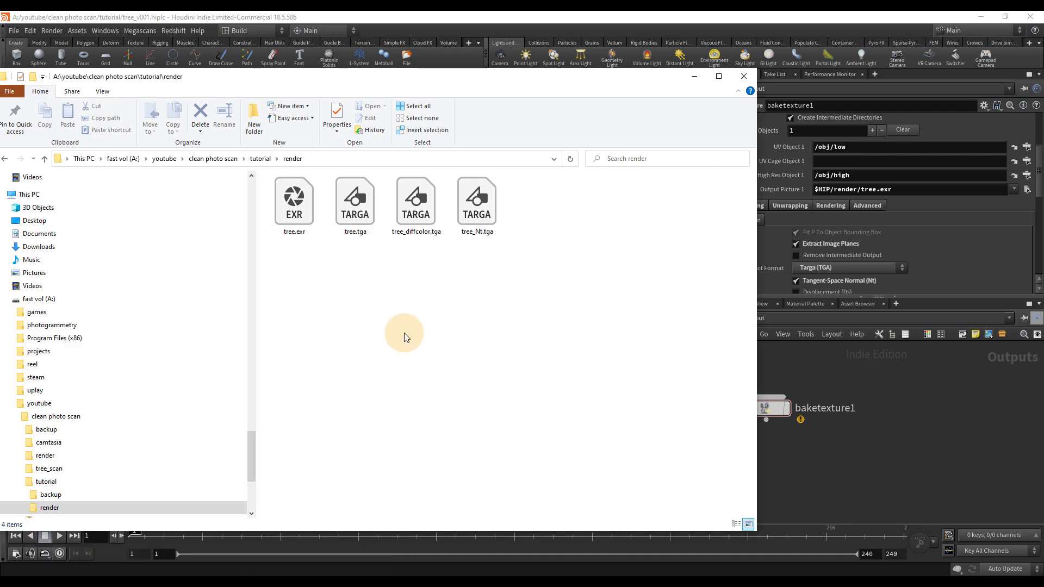
pyautogui.click(355, 400)
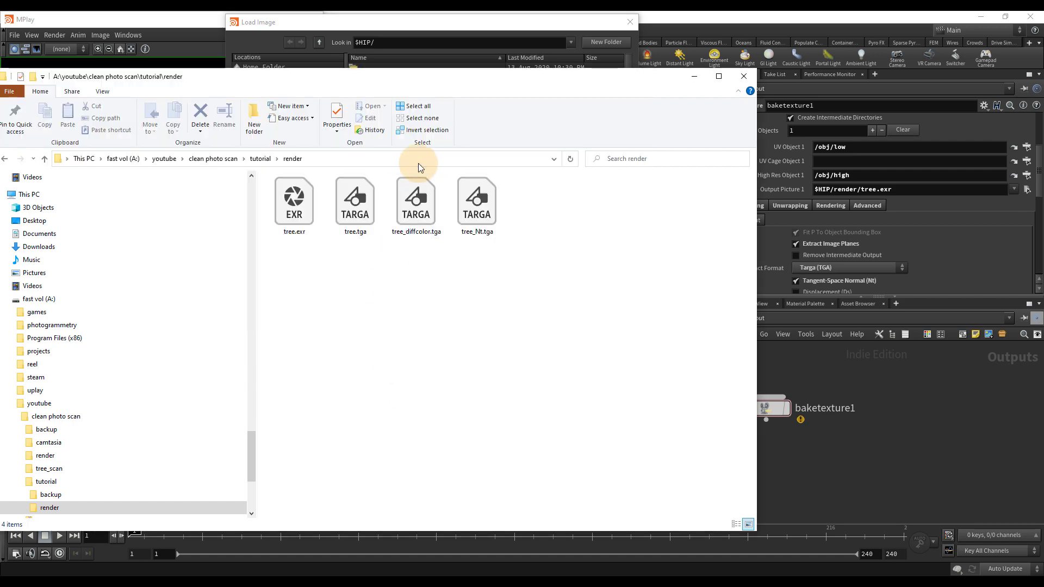
# Step: Load tree_diffcolor.tga from A:/youtube/clean photo scan/tutorial/render/ into MPlay and inspect the baked bark and ground up close
pyautogui.click(417, 160)
pyautogui.hotkey('ctrl', 'c')
pyautogui.click(425, 42)
pyautogui.hotkey('ctrl', 'a')
pyautogui.hotkey('ctrl', 'v')
pyautogui.press('Return')
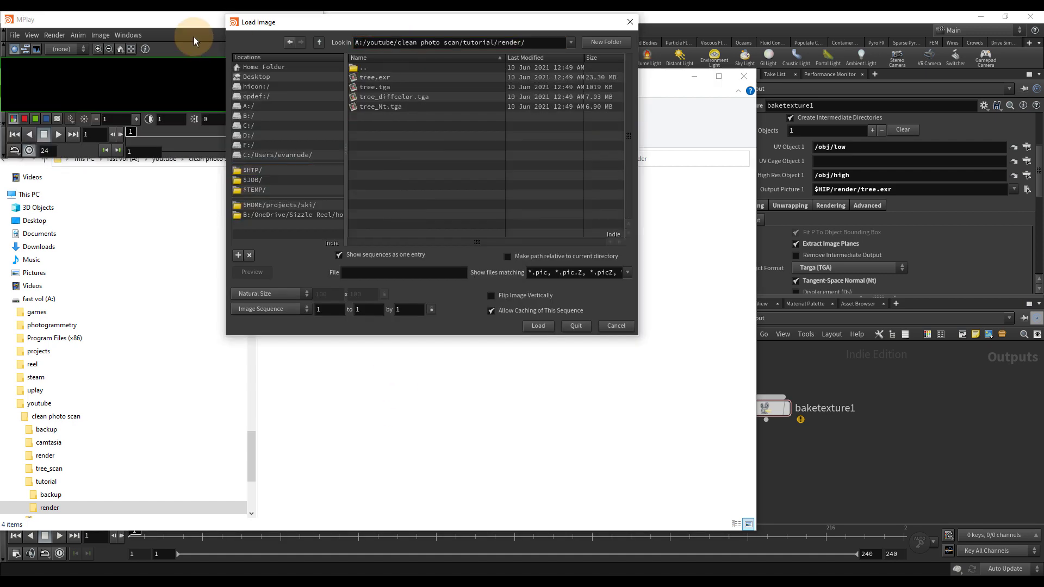
pyautogui.doubleClick(427, 98)
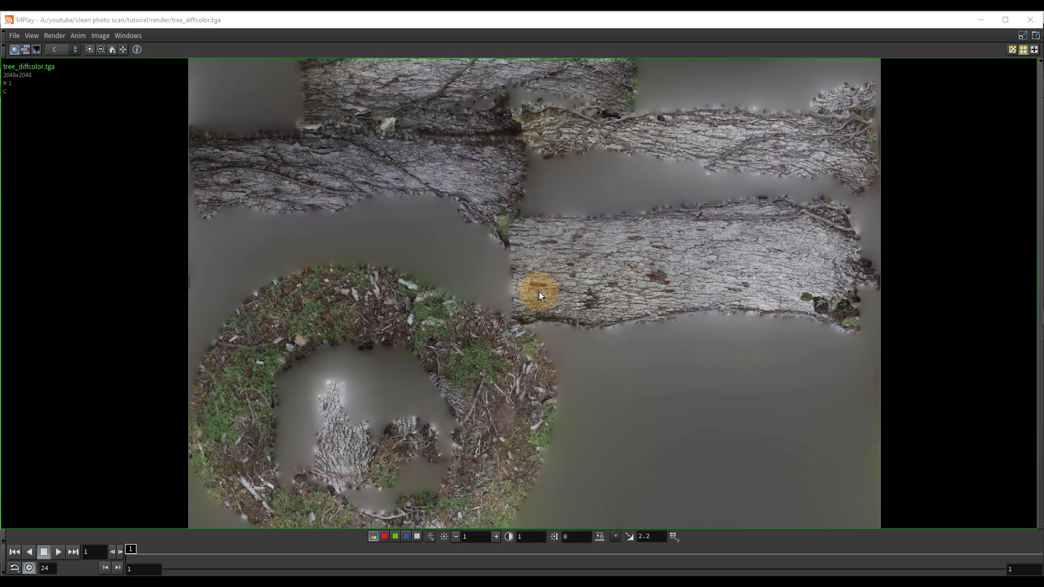
pyautogui.scroll(3, 540, 292)
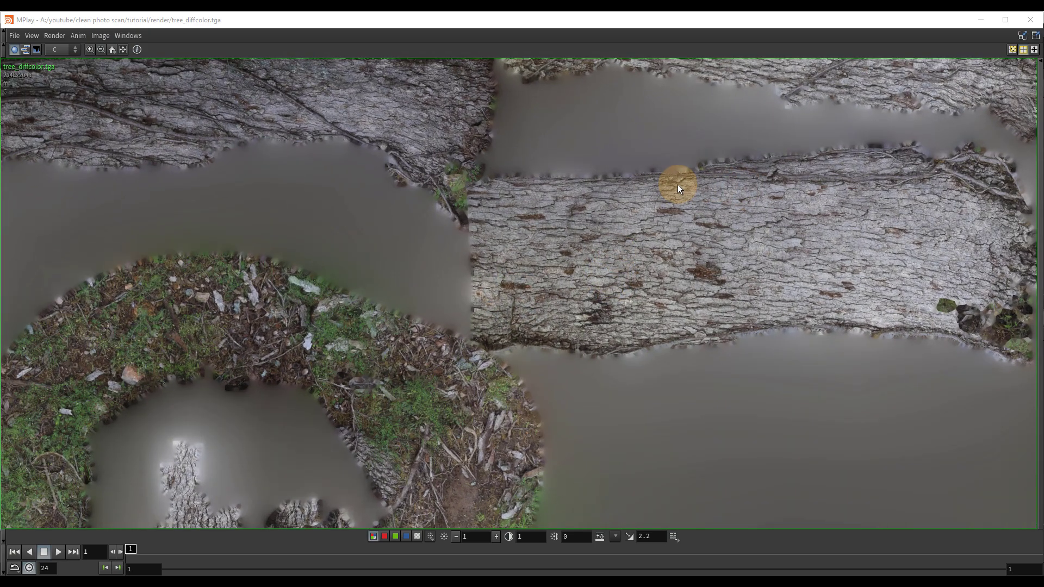
pyautogui.scroll(-4, 678, 184)
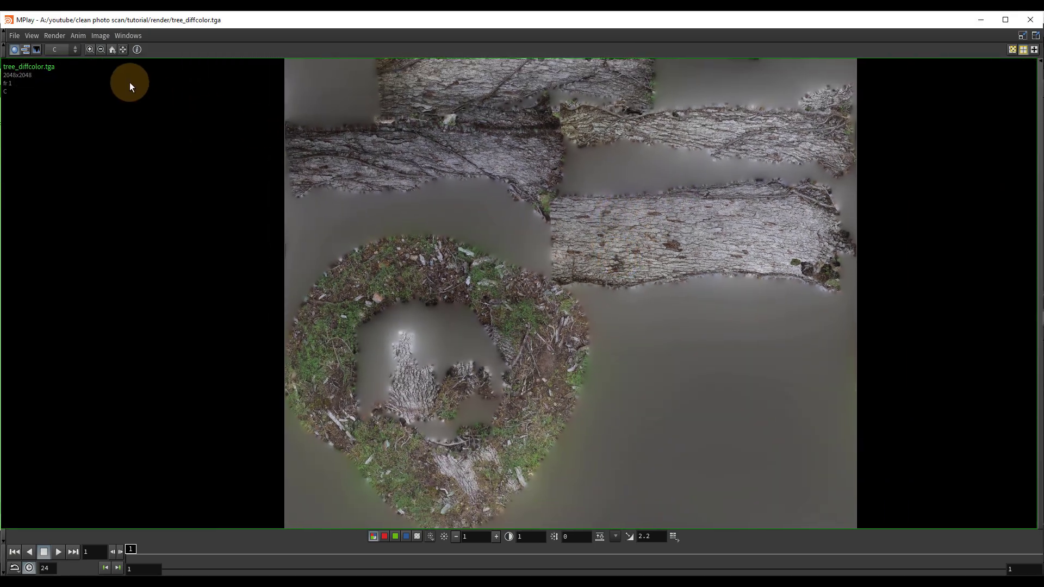
# Step: Load tree_Nt.tga into MPlay, inspect the baked normal map up close and close the viewer
pyautogui.click(15, 36)
pyautogui.click(30, 59)
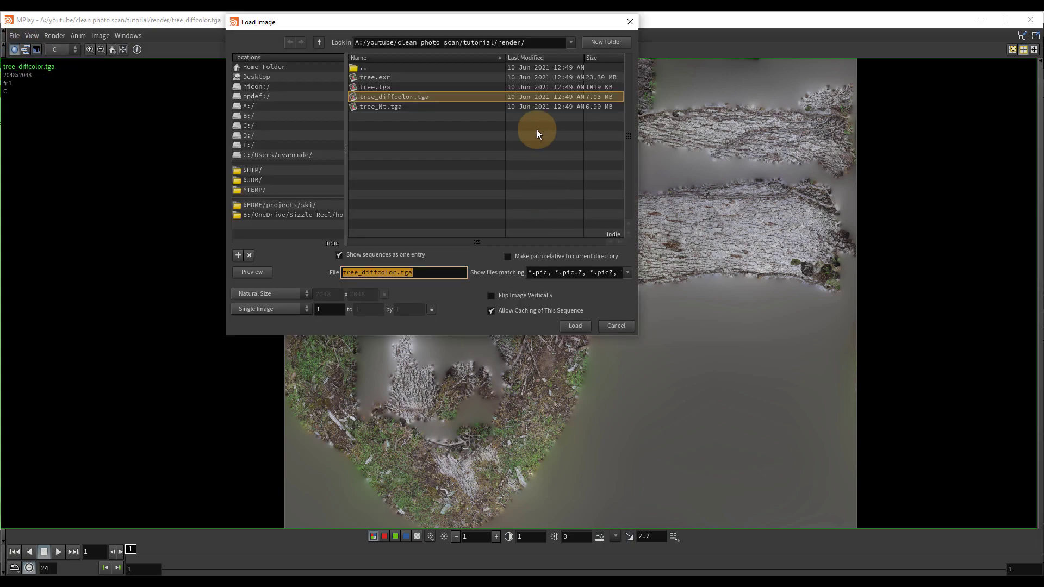
pyautogui.doubleClick(404, 108)
pyautogui.scroll(2, 620, 264)
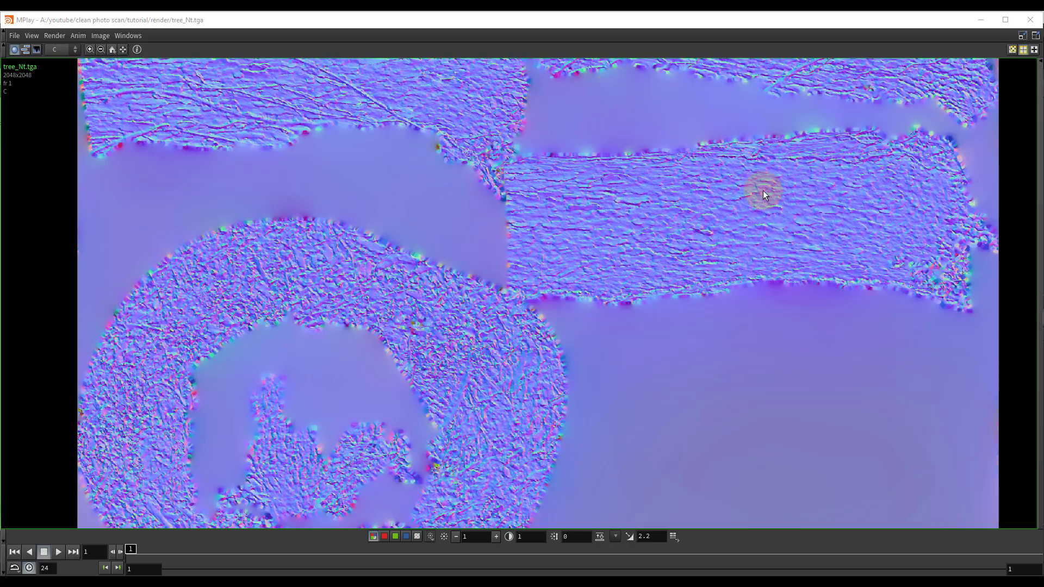
pyautogui.click(1030, 20)
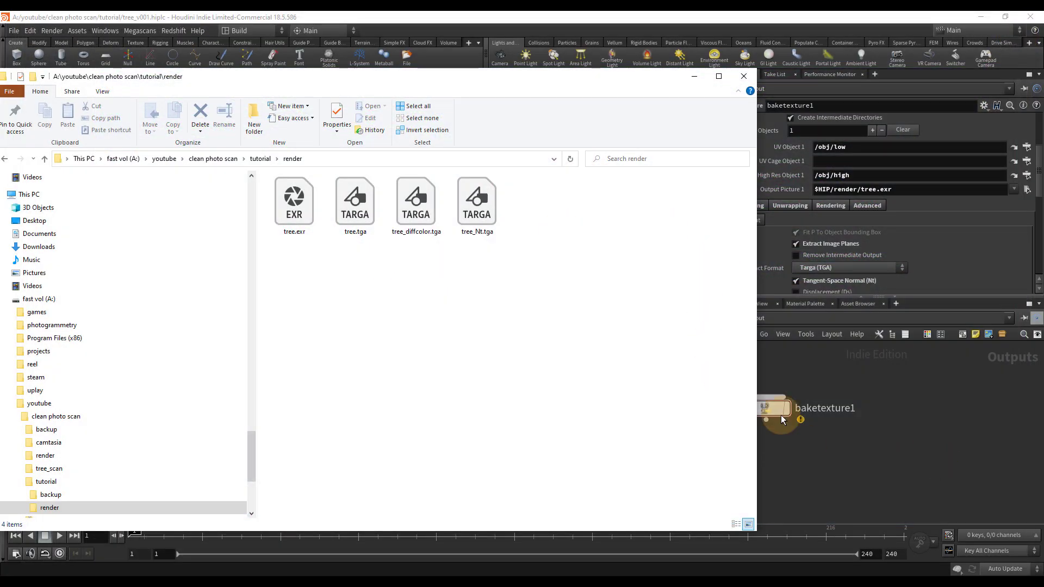
# Step: Copy the render folder's path, switch back to Houdini's obj network and hide the high object
pyautogui.click(336, 156)
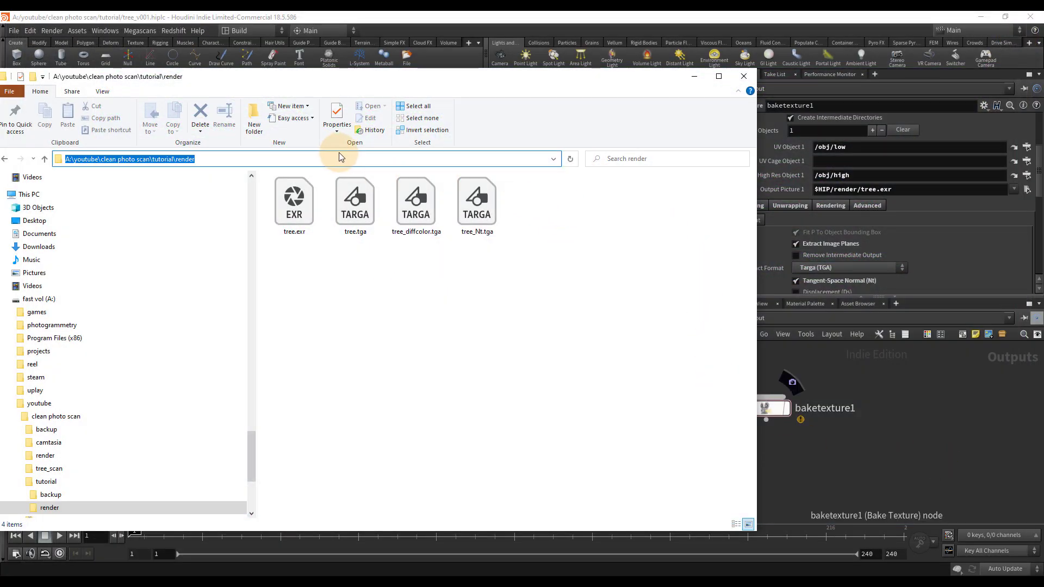
pyautogui.click(886, 430)
pyautogui.click(772, 322)
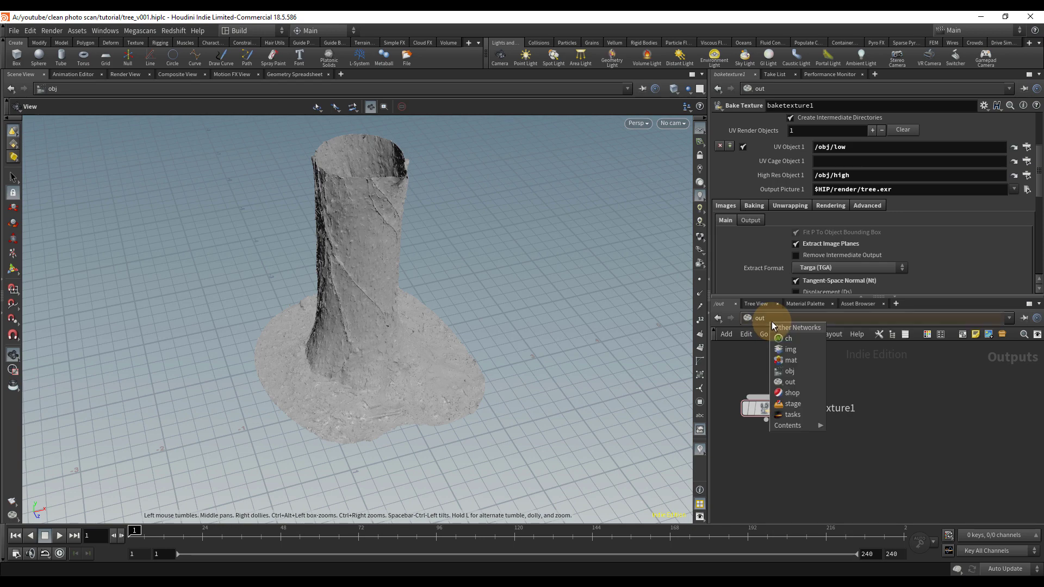
pyautogui.click(804, 375)
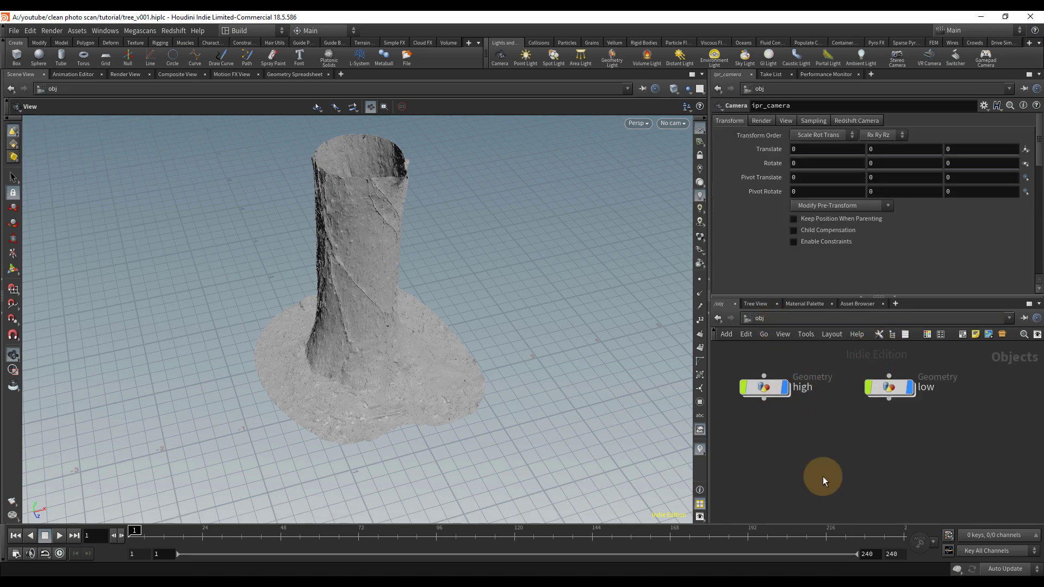
pyautogui.click(783, 386)
pyautogui.moveTo(443, 333); pyautogui.dragTo(384, 303)
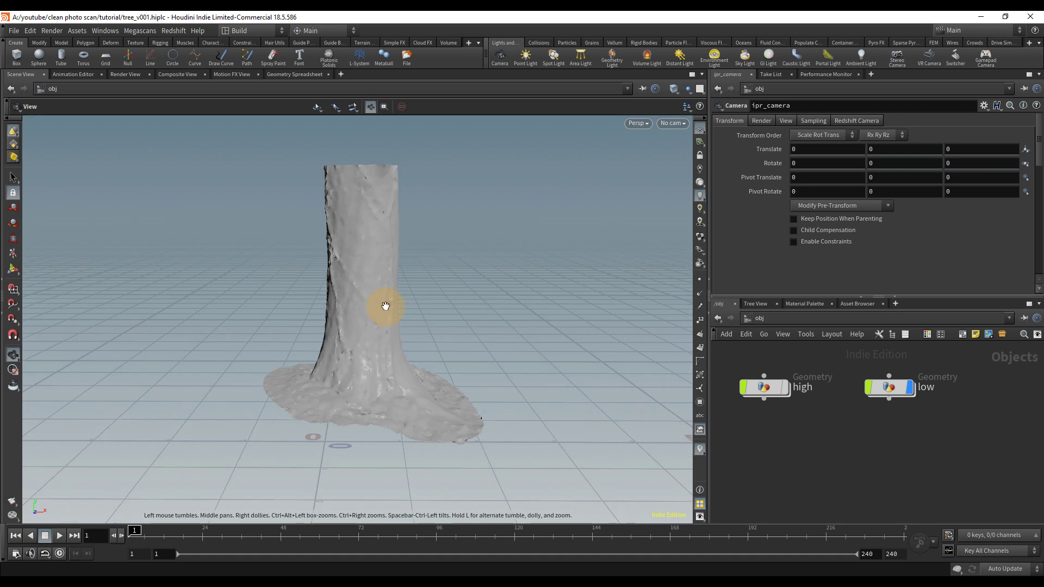
# Step: Create a new Principled Shader in the mat network and rename it to low
pyautogui.click(818, 305)
pyautogui.moveTo(745, 350); pyautogui.dragTo(874, 361)
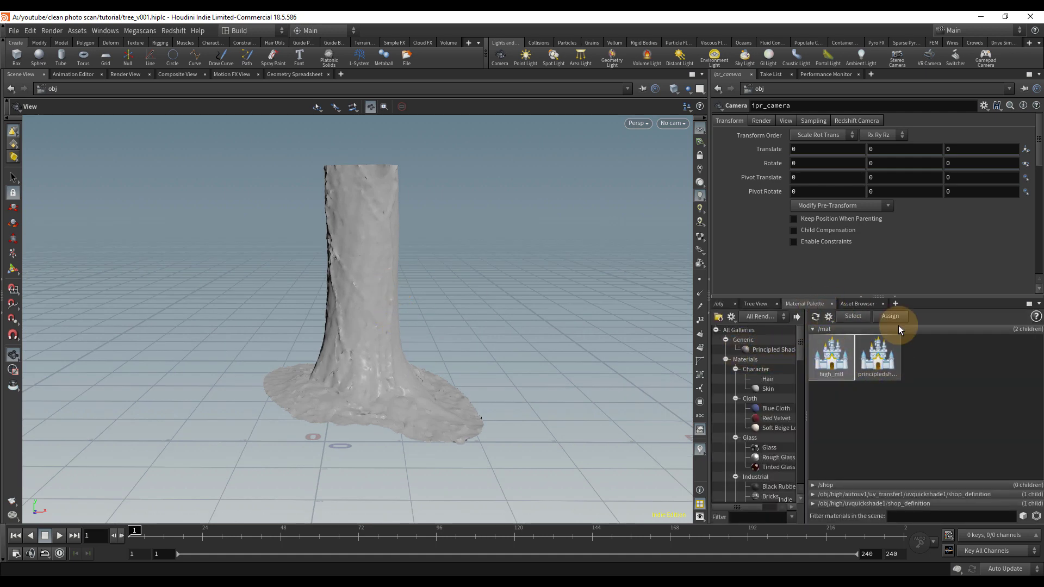
pyautogui.click(878, 357)
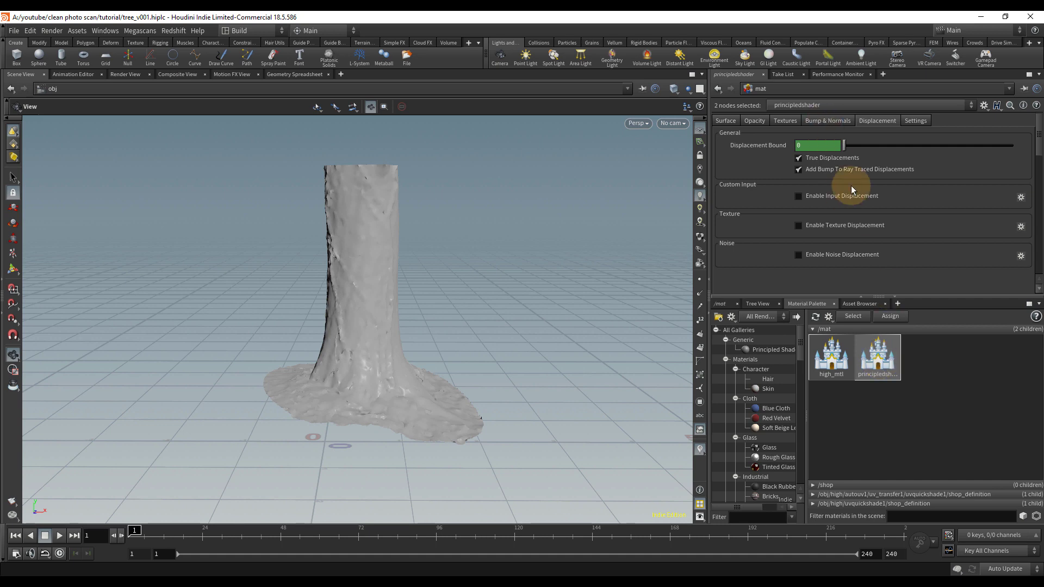
pyautogui.doubleClick(881, 359)
pyautogui.doubleClick(870, 105)
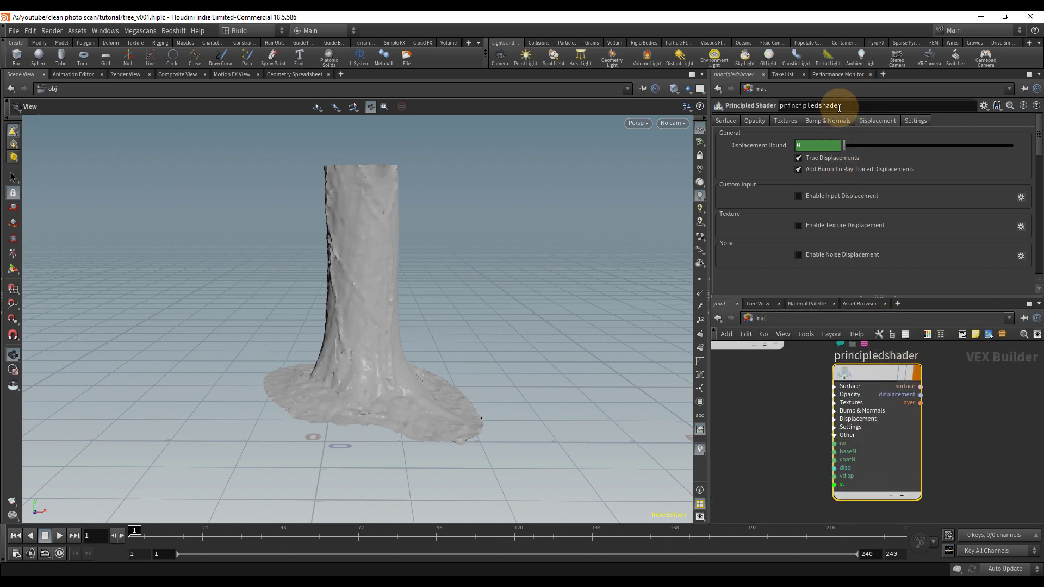
pyautogui.write('low')
pyautogui.press('Return')
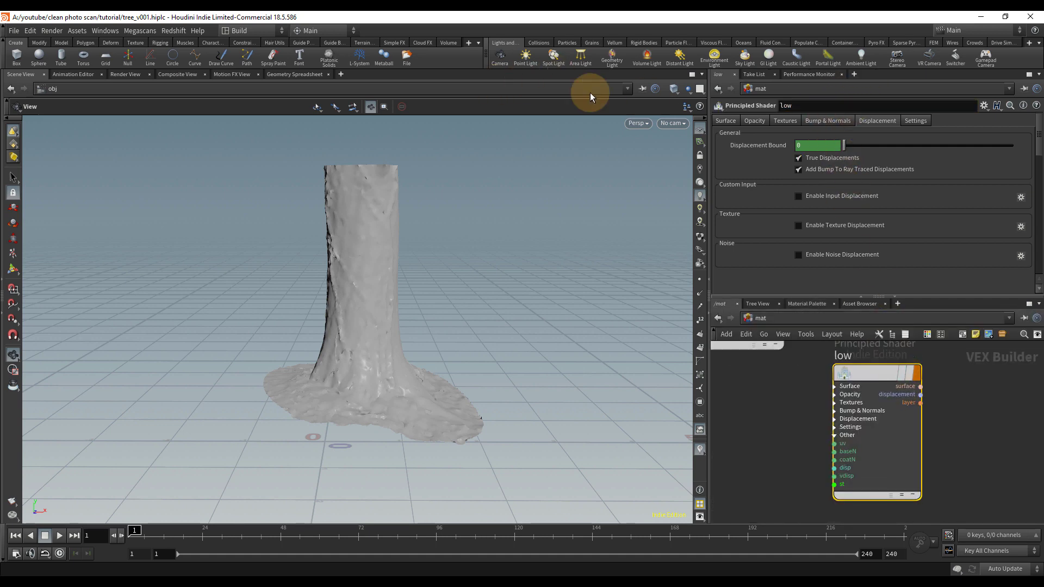
# Step: Set the low shader's base color to white and its reflectivity to 0
pyautogui.click(726, 121)
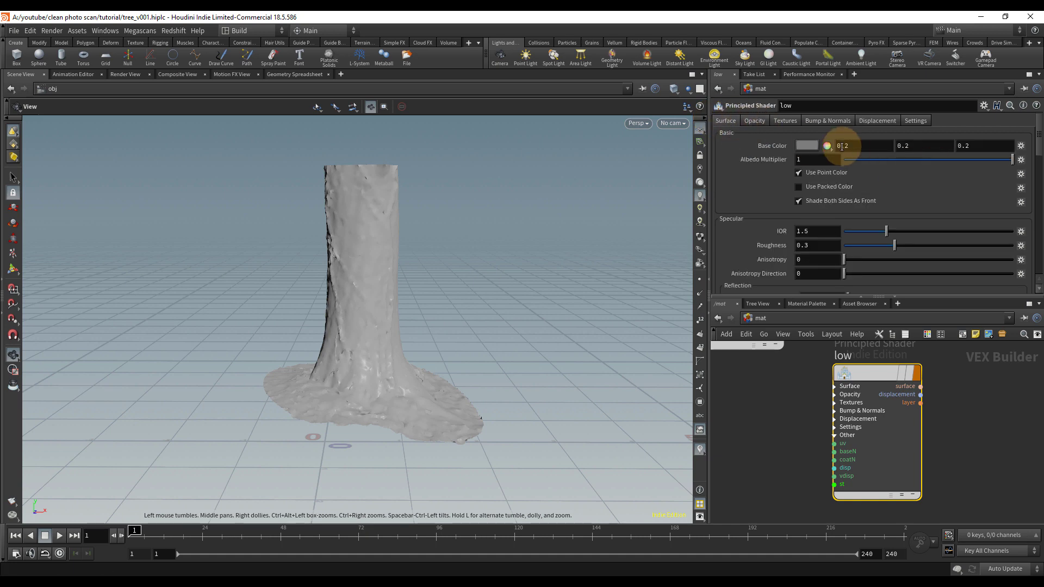
pyautogui.click(811, 148)
pyautogui.click(957, 131)
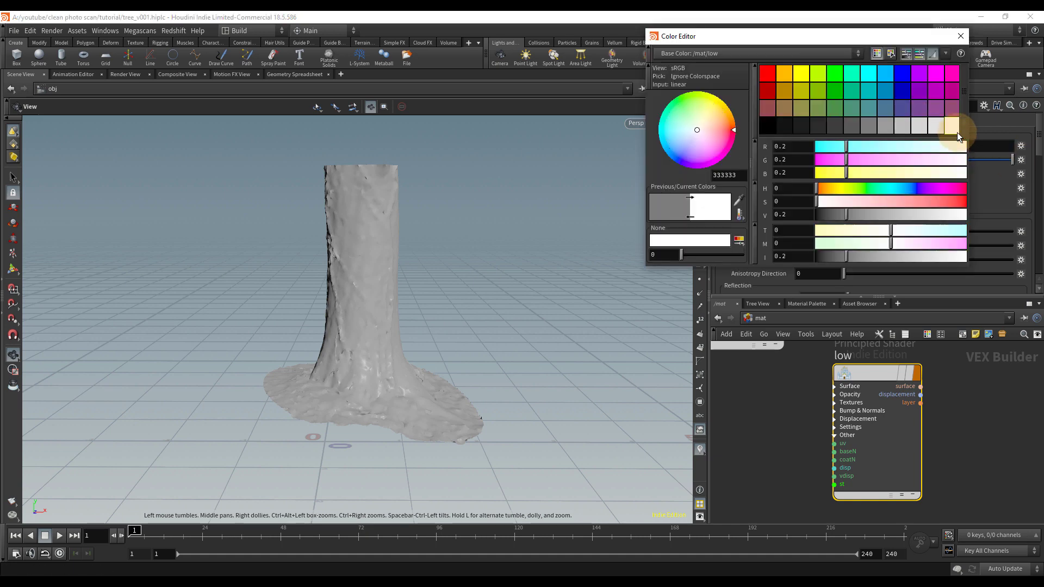
pyautogui.click(961, 36)
pyautogui.scroll(-3, 870, 207)
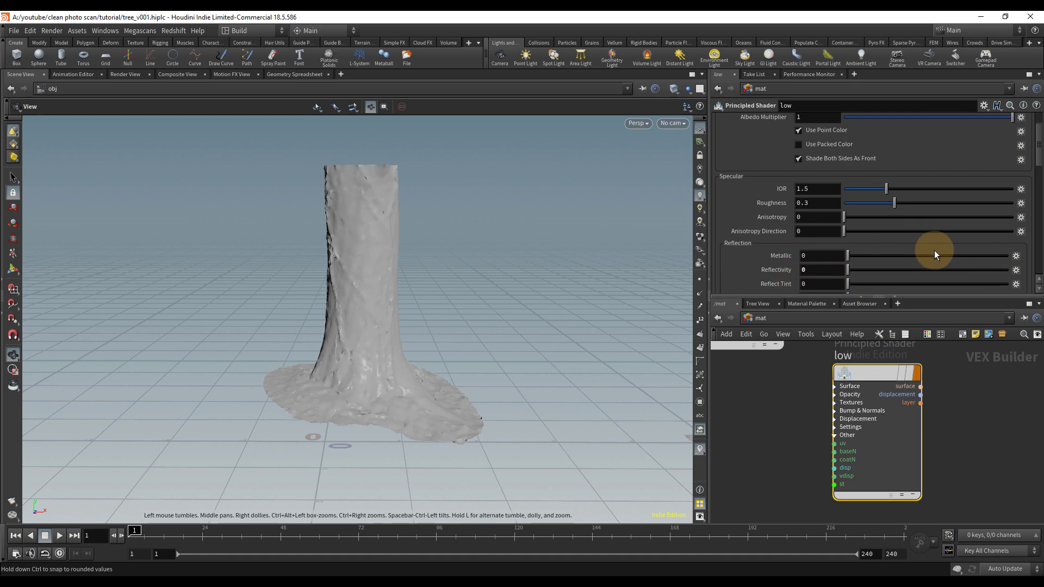
pyautogui.scroll(3, 925, 244)
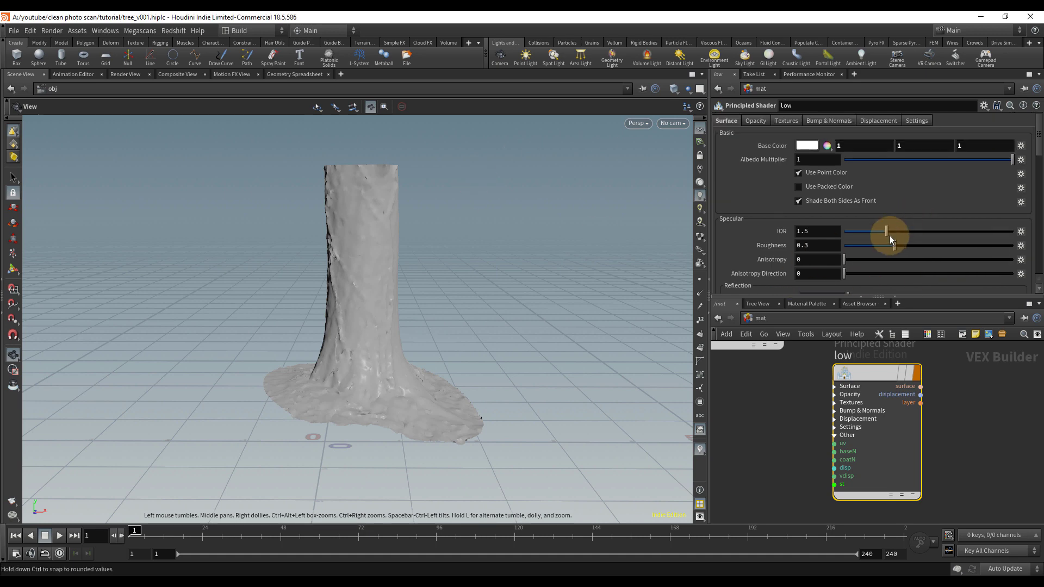
# Step: Enable tree_diffcolor.tga as the low shader's base color texture and tree_Nt.tga as its base normal map
pyautogui.click(786, 120)
pyautogui.click(1008, 160)
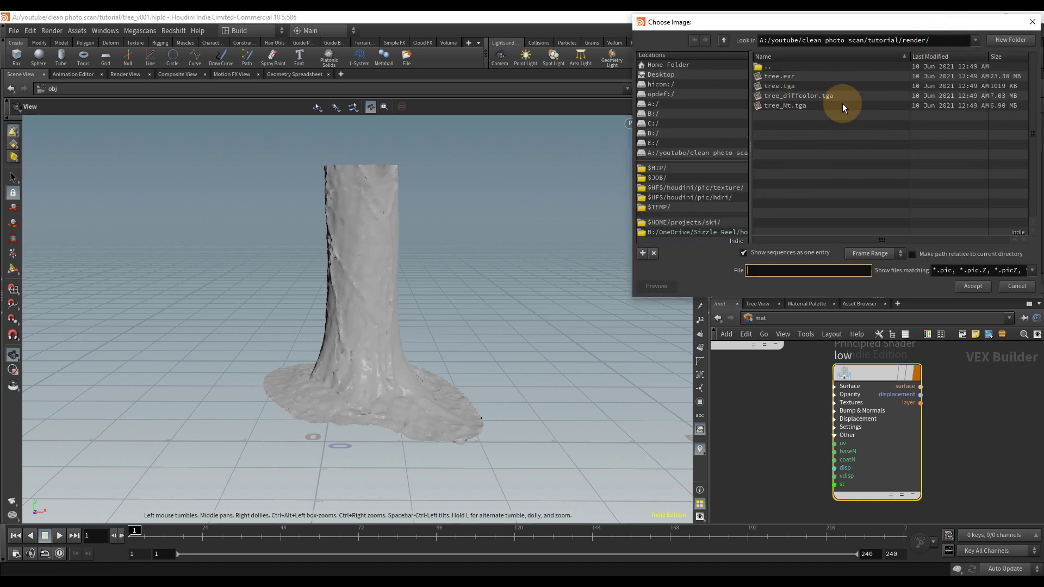
pyautogui.doubleClick(827, 96)
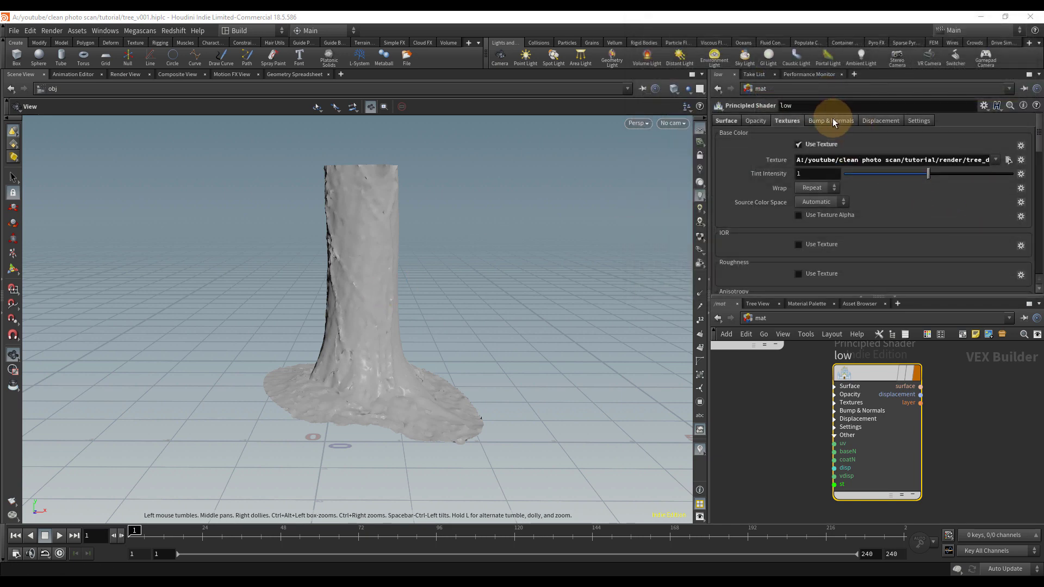
pyautogui.click(834, 119)
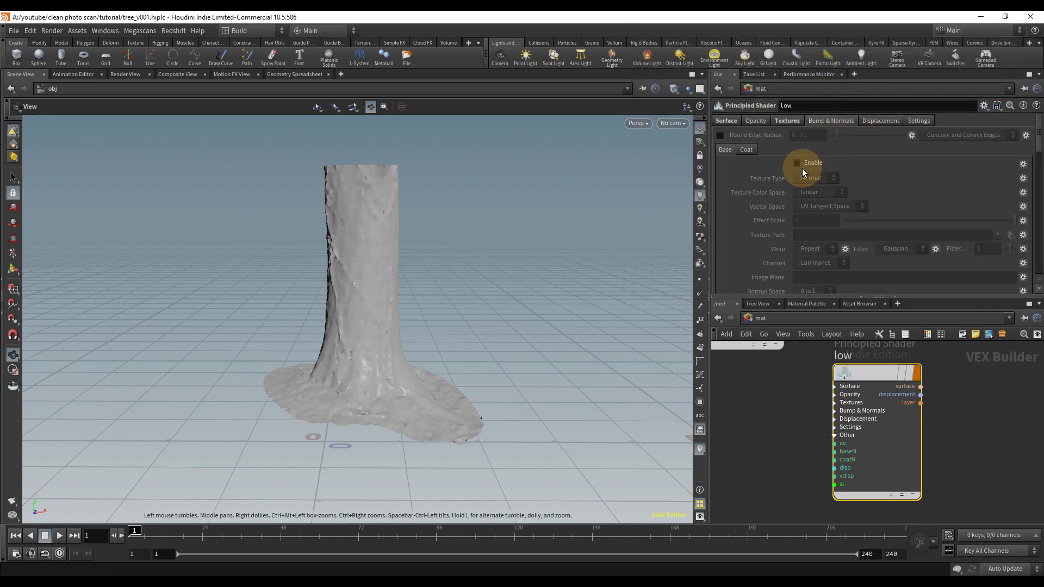
pyautogui.click(1011, 235)
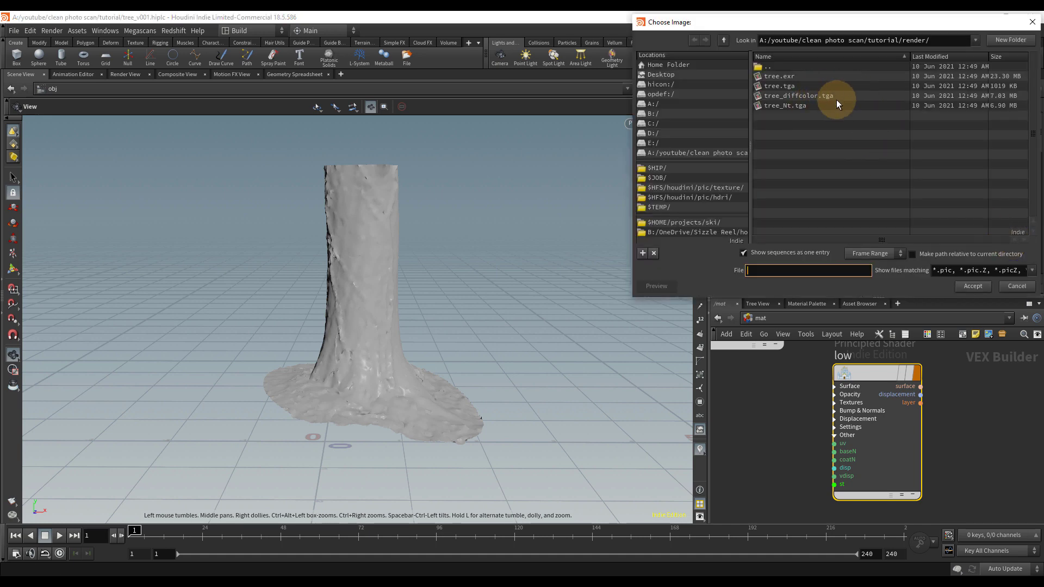
pyautogui.doubleClick(800, 105)
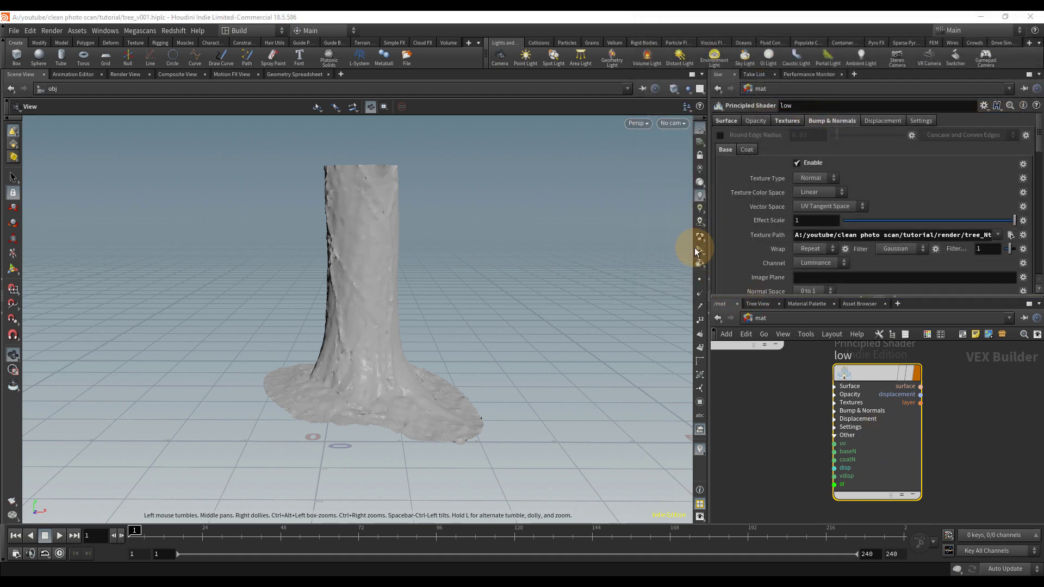
# Step: Assign the low material to the low-res tree in the viewport and inspect the textured trunk from several sides
pyautogui.moveTo(879, 373); pyautogui.dragTo(364, 283)
pyautogui.moveTo(466, 268); pyautogui.dragTo(494, 228)
pyautogui.scroll(3, 494, 228)
pyautogui.press('f')
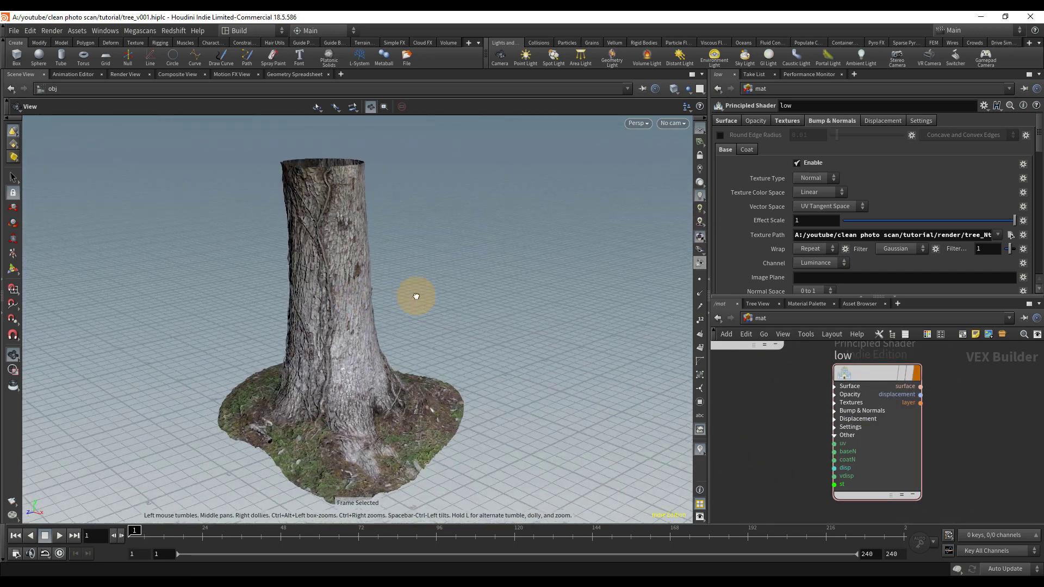
pyautogui.scroll(3, 592, 287)
pyautogui.moveTo(415, 296); pyautogui.dragTo(343, 305)
pyautogui.scroll(-3, 342, 305)
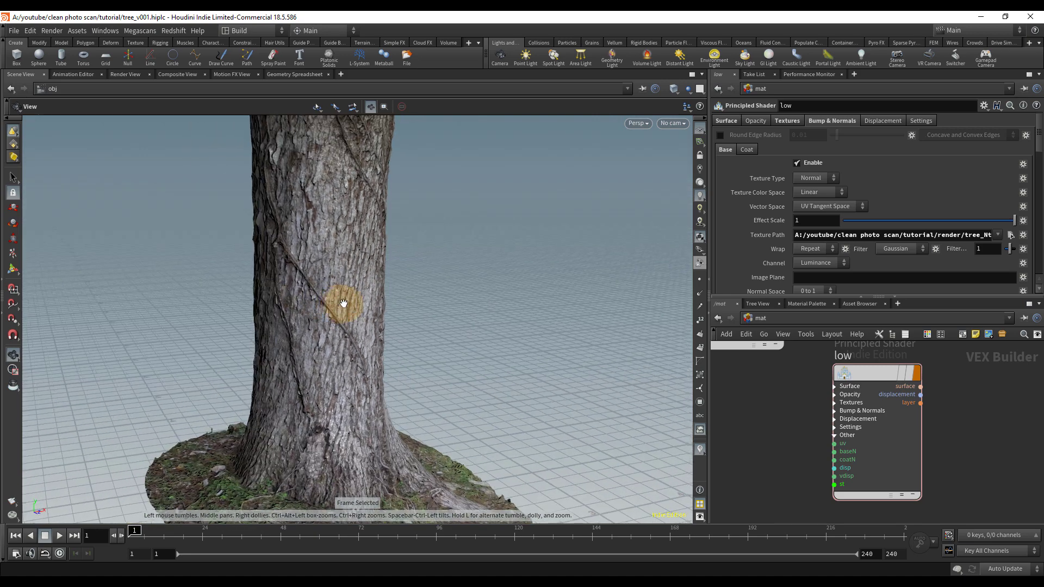
# Step: Display the high object again and move the low object to -2.9 in X for a side-by-side comparison
pyautogui.click(778, 318)
pyautogui.click(799, 370)
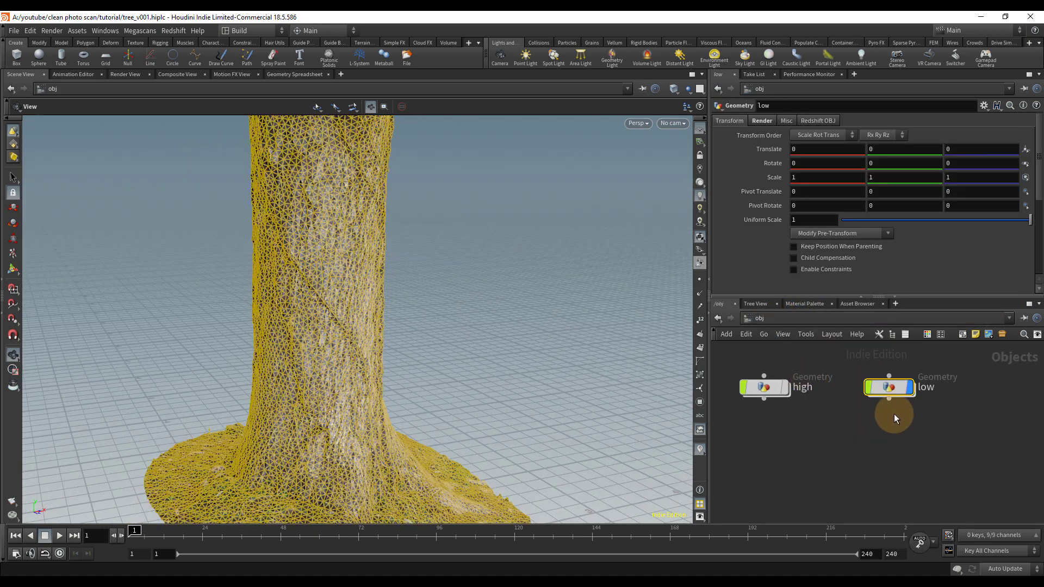
pyautogui.scroll(-2, 894, 414)
pyautogui.click(819, 387)
pyautogui.click(772, 348)
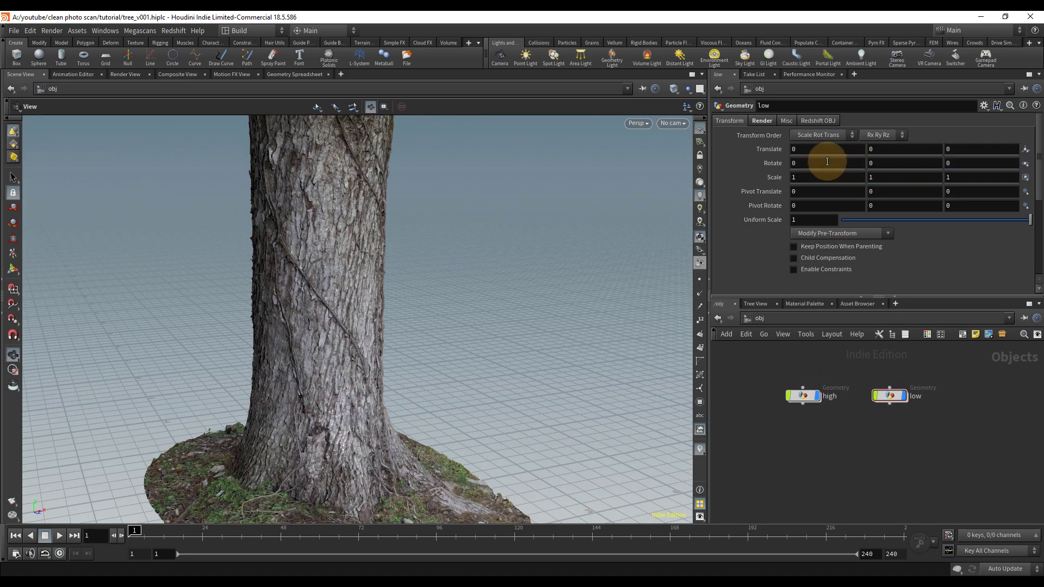
pyautogui.middleClick(837, 145)
pyautogui.moveTo(837, 144); pyautogui.dragTo(694, 178, button='middle')
pyautogui.moveTo(554, 217); pyautogui.dragTo(428, 254, button='right')
pyautogui.scroll(8, 428, 254)
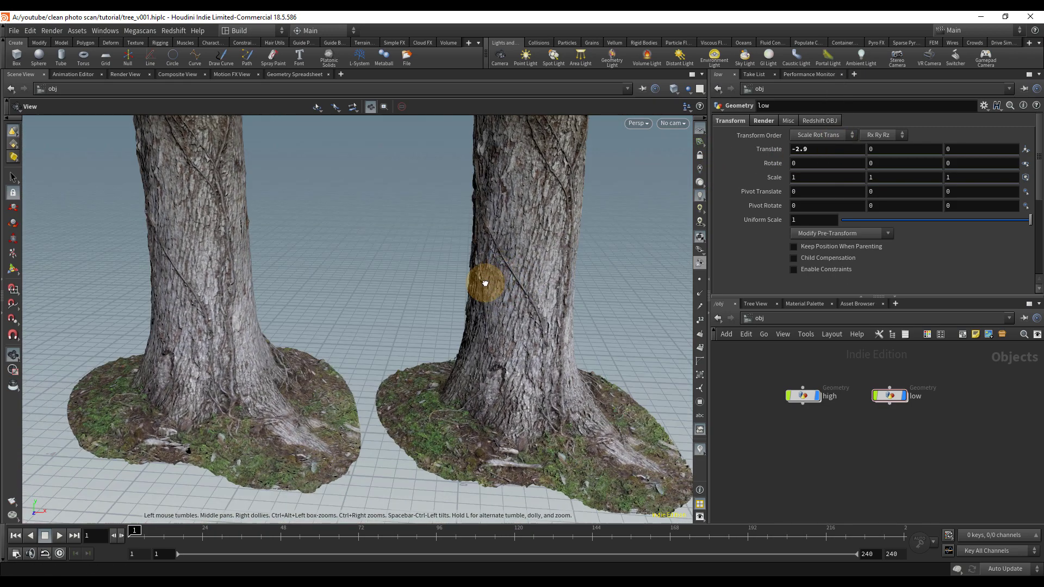
pyautogui.moveTo(499, 292); pyautogui.dragTo(457, 207)
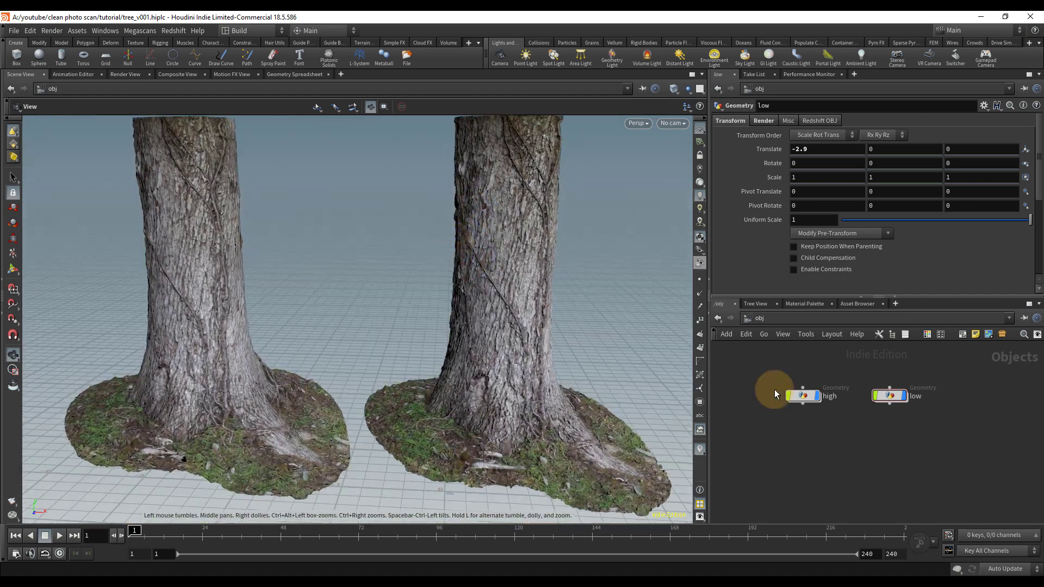
# Step: Inside the high object, check the geometry information of the low null and the normal1 node to compare polygon counts
pyautogui.doubleClick(809, 398)
pyautogui.moveTo(879, 445); pyautogui.dragTo(785, 439, button='middle')
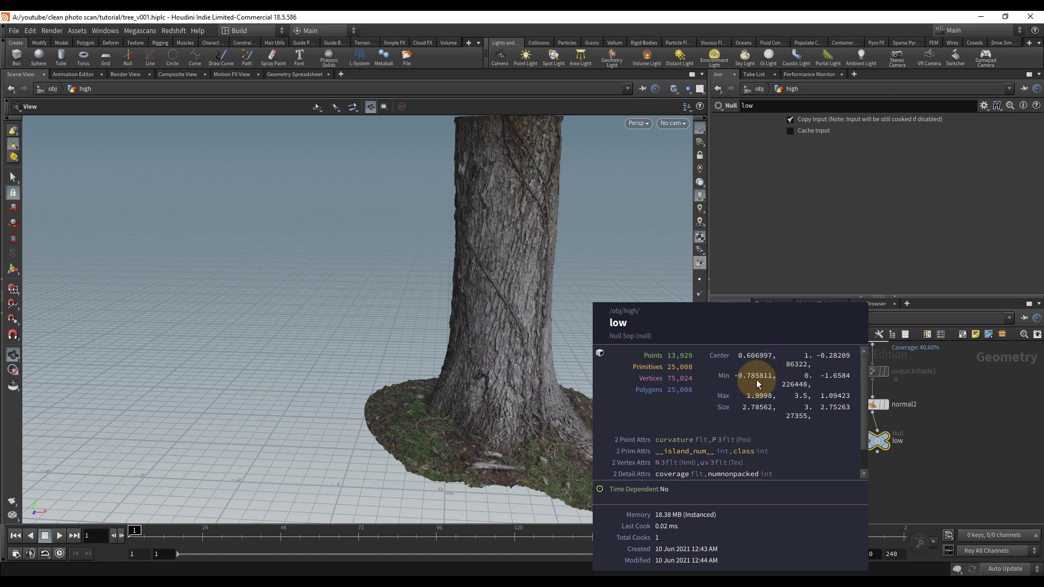
pyautogui.scroll(-5, 756, 379)
pyautogui.scroll(5, 761, 359)
pyautogui.moveTo(818, 383); pyautogui.dragTo(801, 475, button='middle')
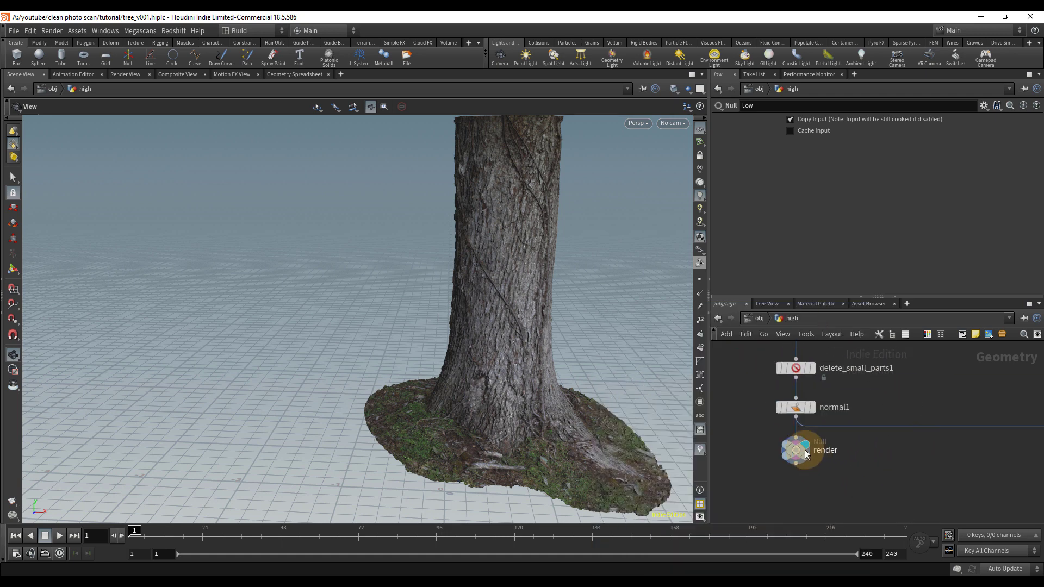
pyautogui.moveTo(789, 411); pyautogui.dragTo(629, 404, button='middle')
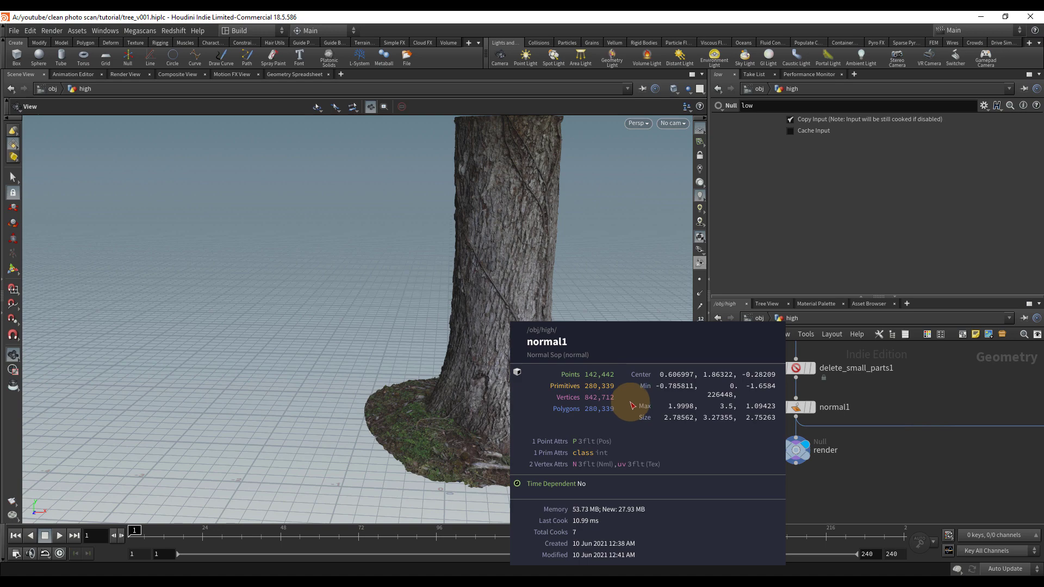
# Step: Return to the object level and compare the high-res and low-res trees side by side from several angles
pyautogui.click(759, 318)
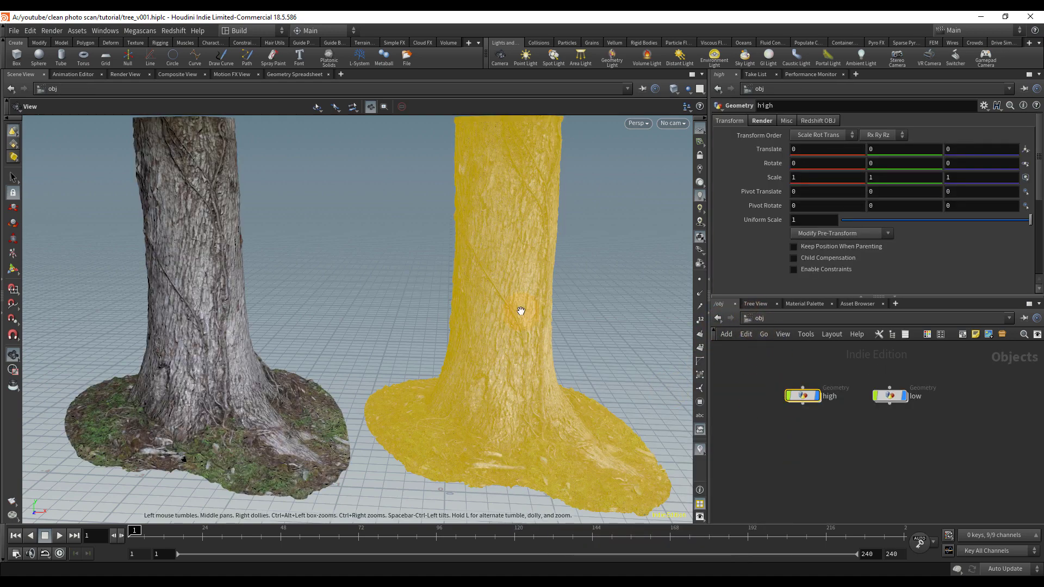
pyautogui.click(852, 451)
pyautogui.moveTo(538, 271); pyautogui.dragTo(495, 288, button='right')
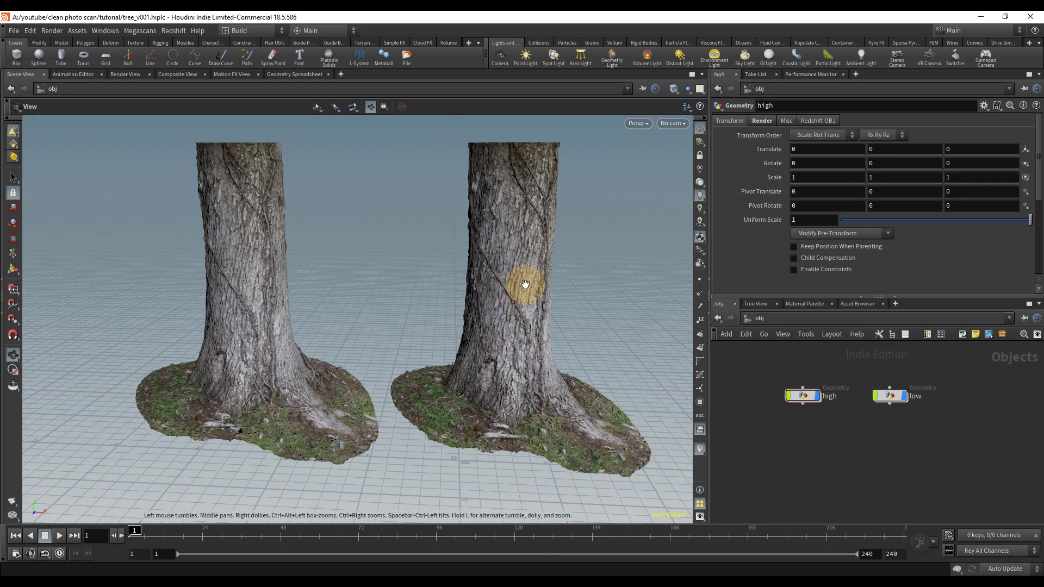
pyautogui.moveTo(520, 294); pyautogui.dragTo(559, 270)
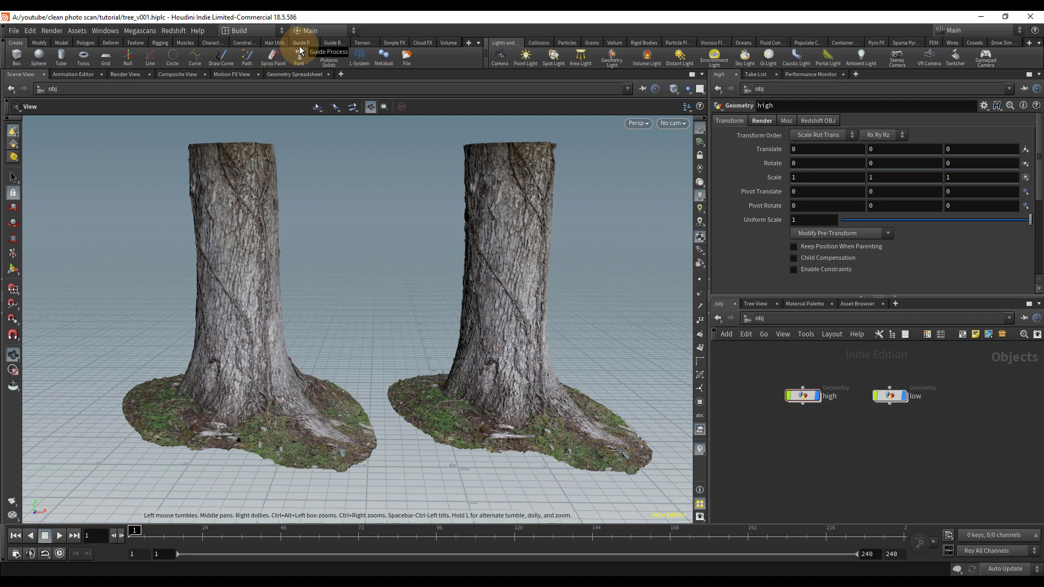
pyautogui.moveTo(321, 140); pyautogui.dragTo(330, 235)
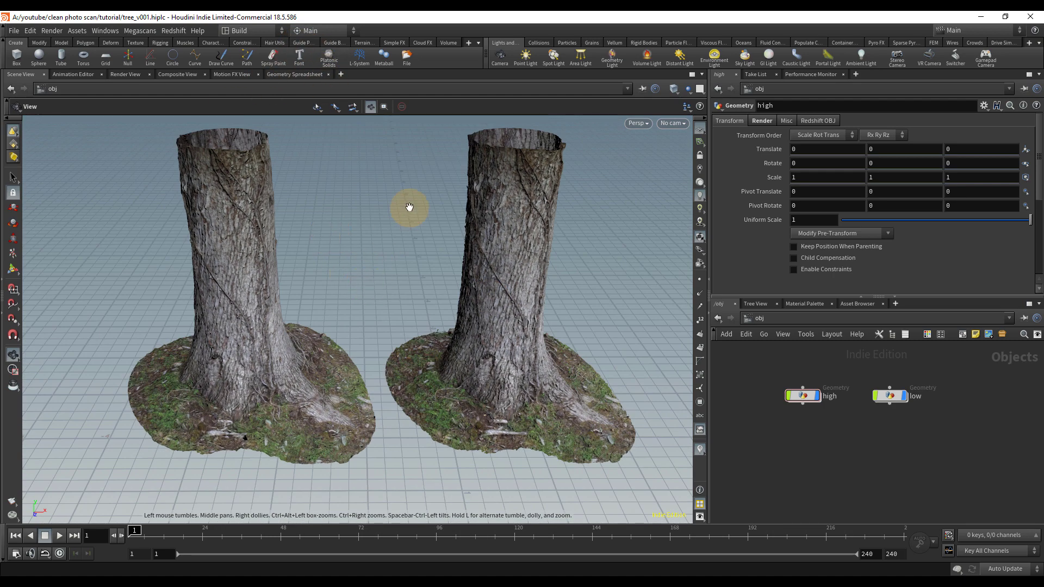
pyautogui.moveTo(408, 207); pyautogui.dragTo(627, 375)
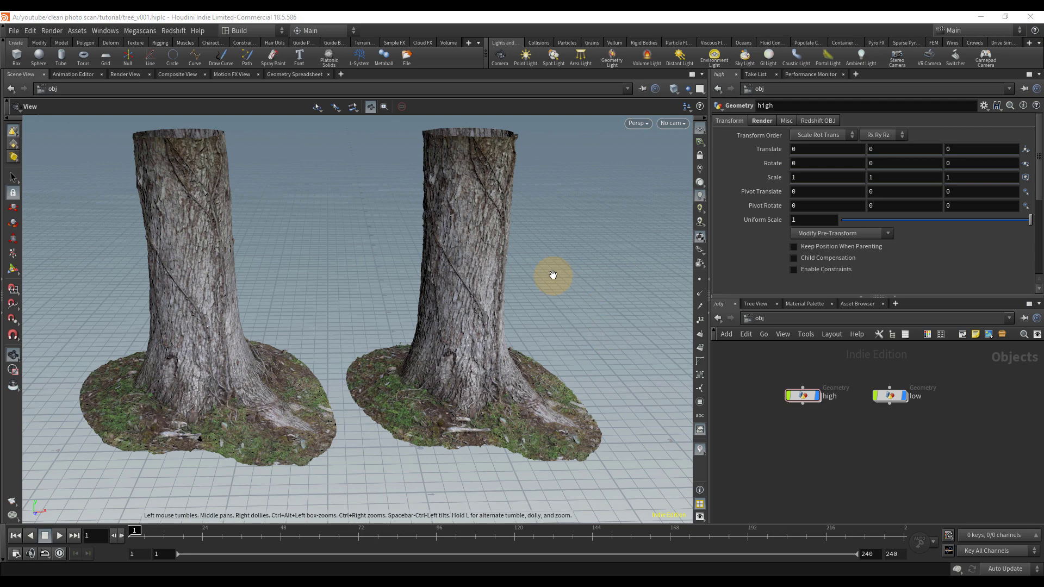